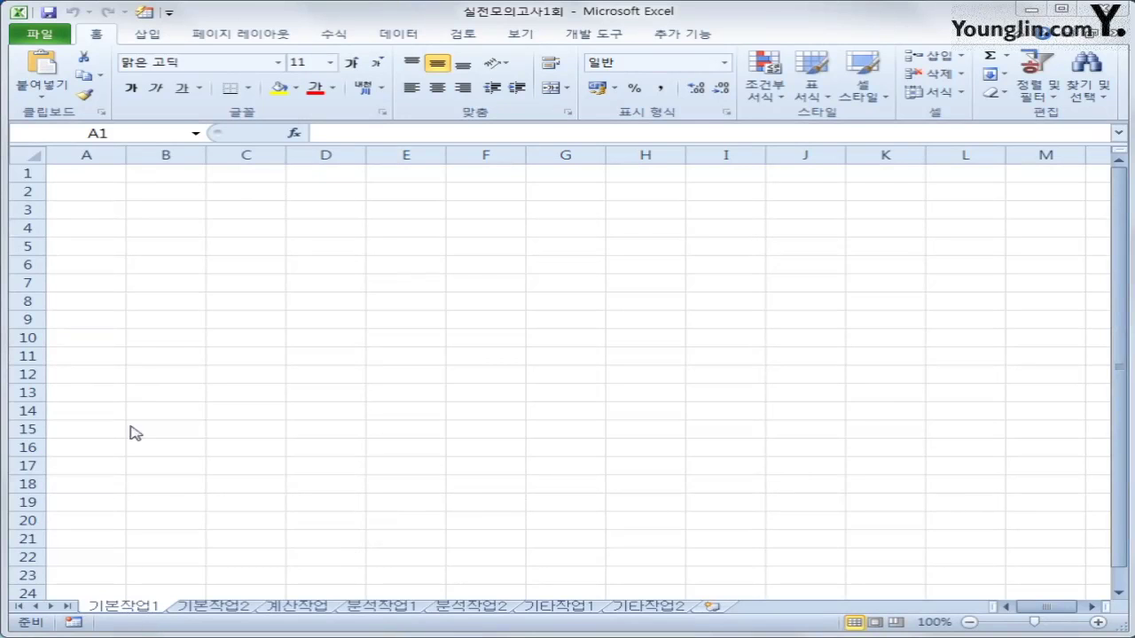
- Start a Microsoft Query import at cell A3 using MS Access Database as the data source
click(86, 210)
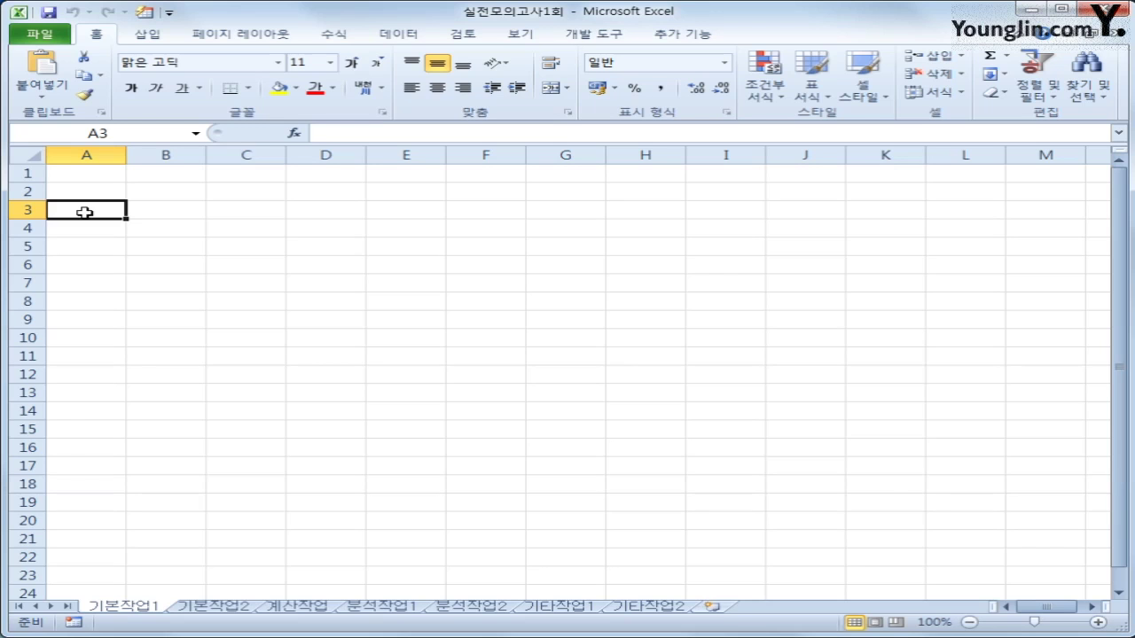
click(399, 35)
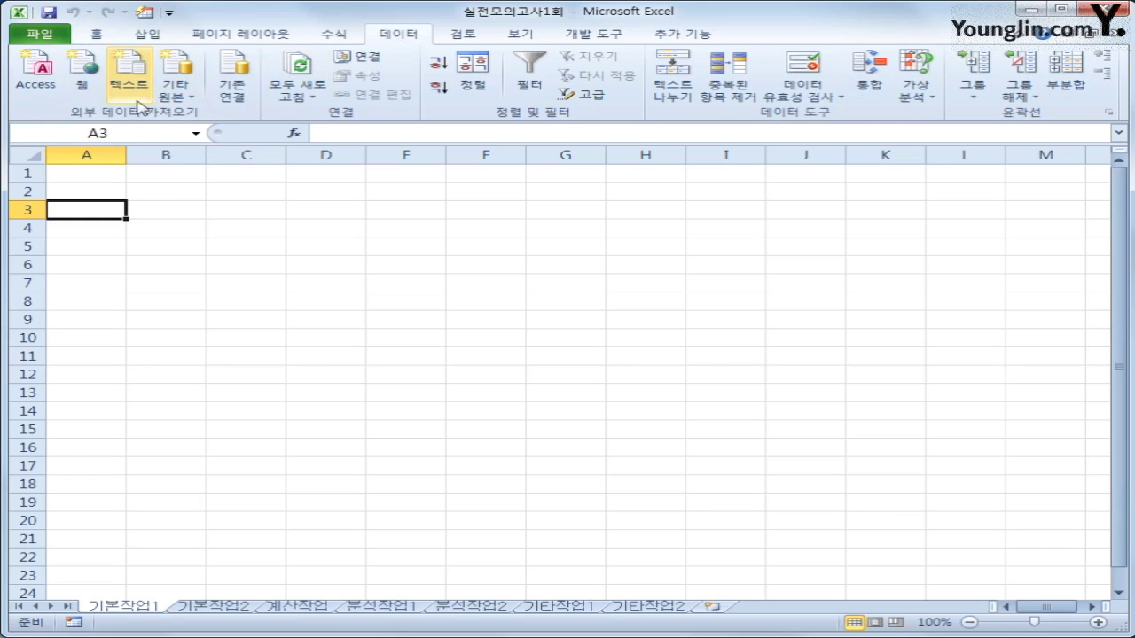
click(183, 98)
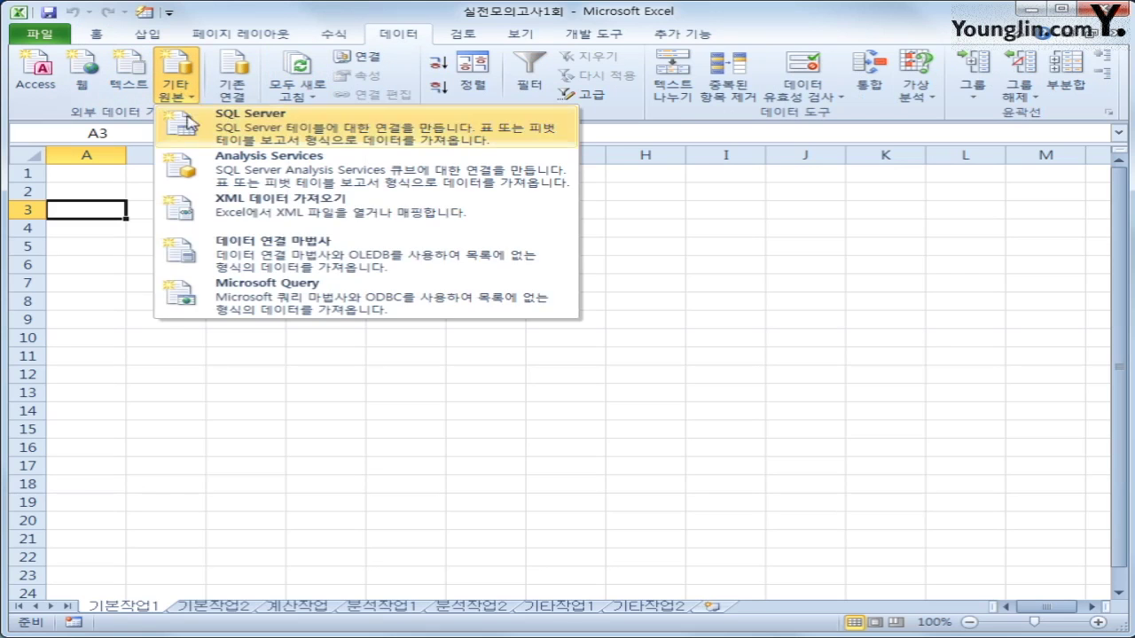
click(284, 300)
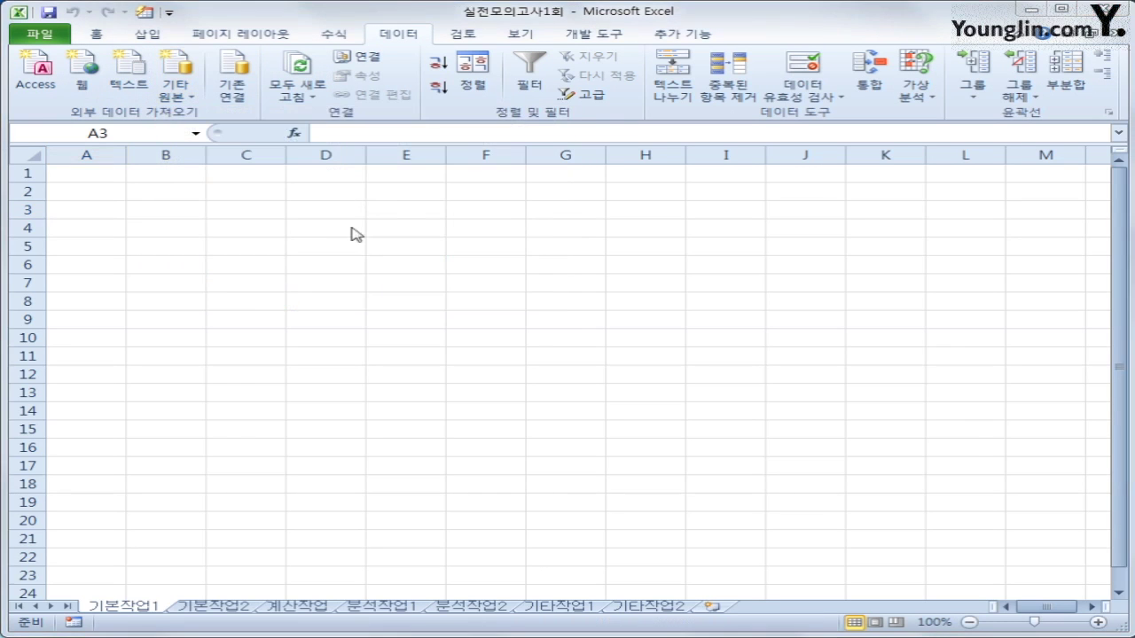
drag(504, 282, 484, 251)
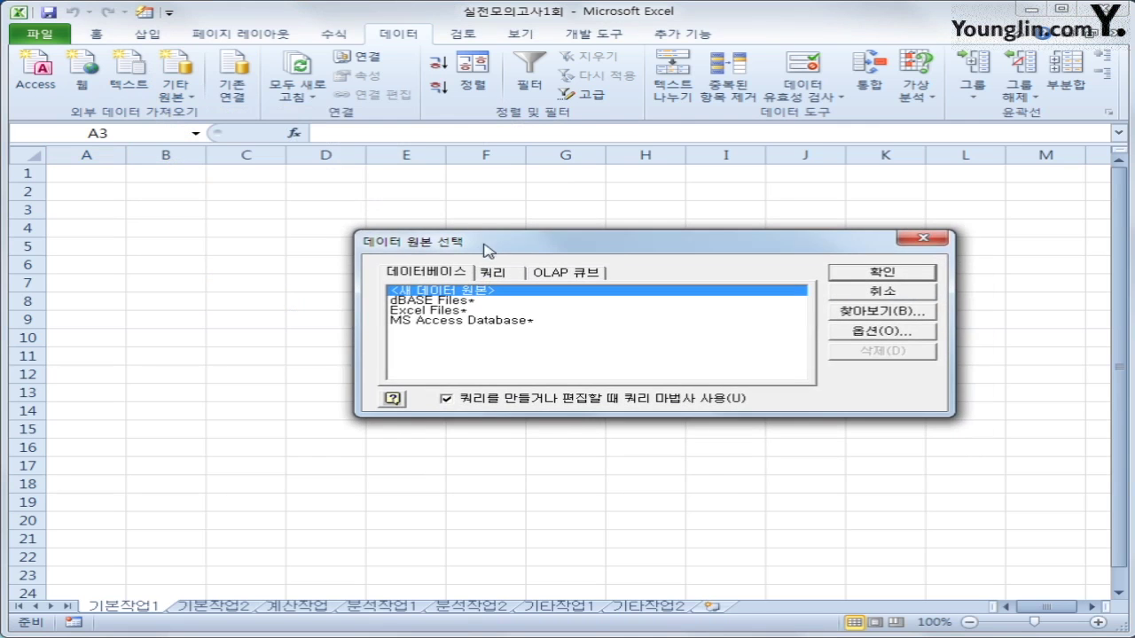
click(479, 324)
click(838, 273)
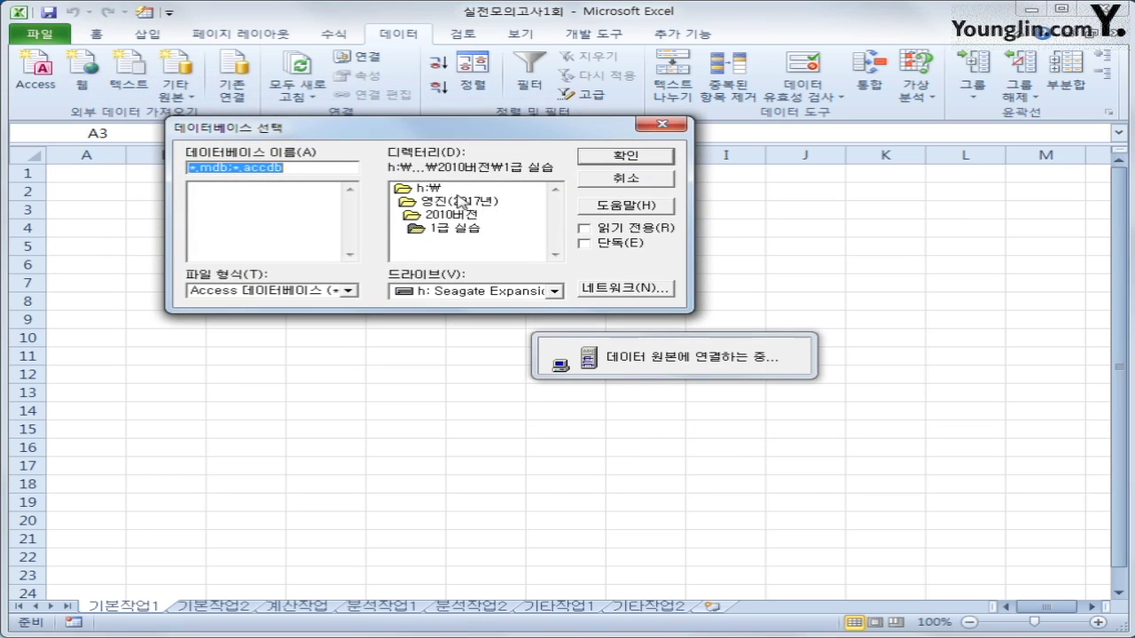
- Connect to the database 온라인게임.accdb in the 모의고사 folder on drive C
double_click(454, 189)
click(555, 222)
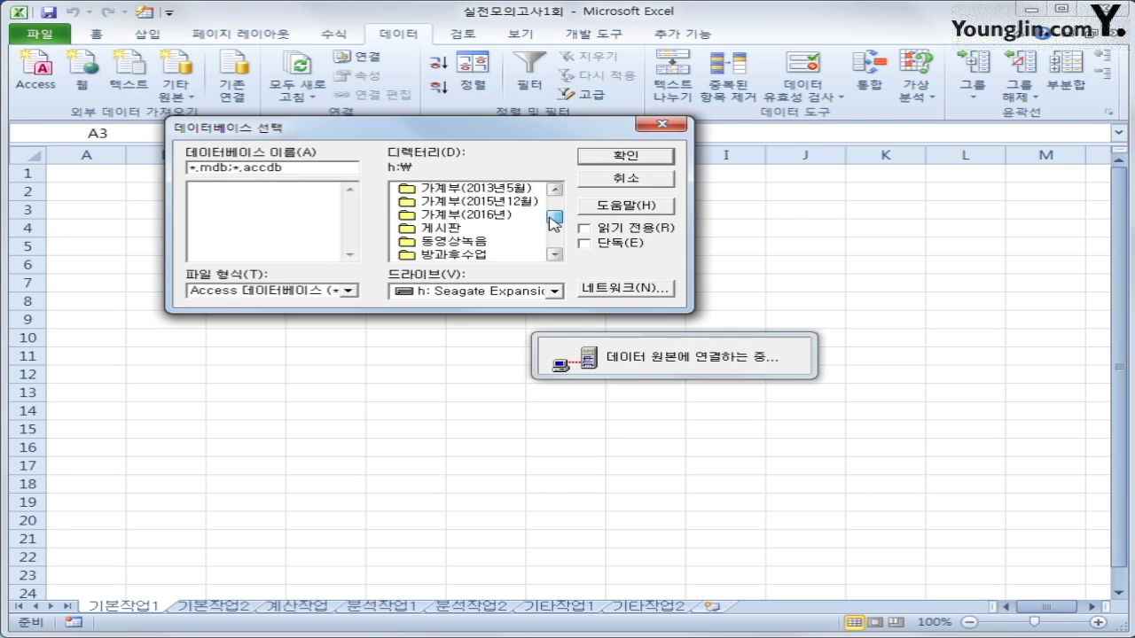
drag(554, 221, 555, 197)
click(493, 292)
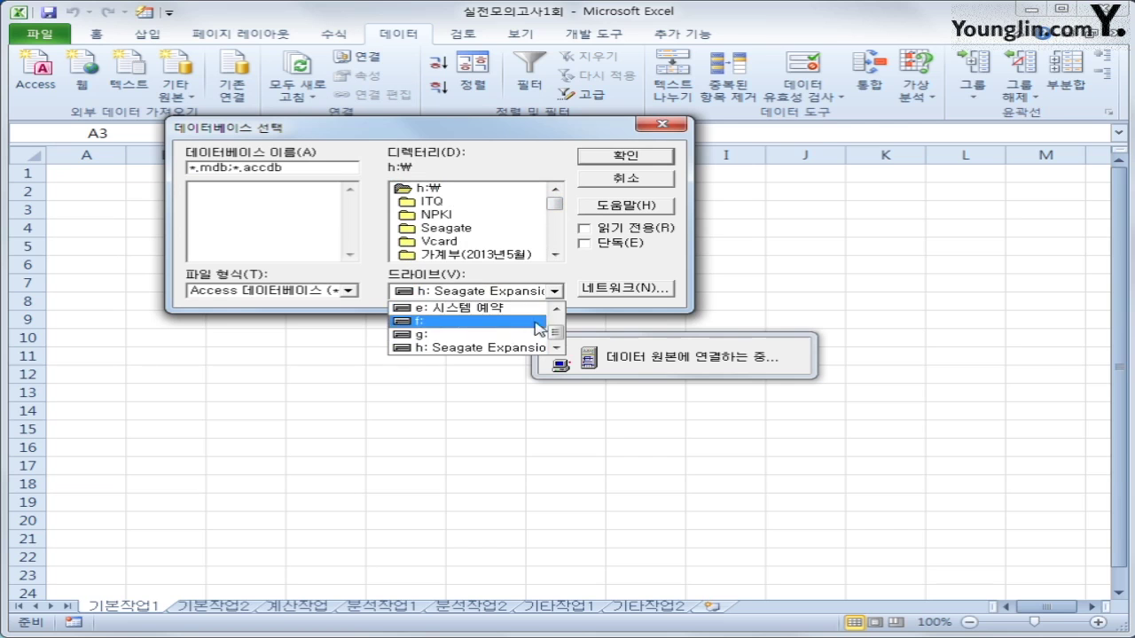
scroll(539, 328, up, 2)
click(513, 315)
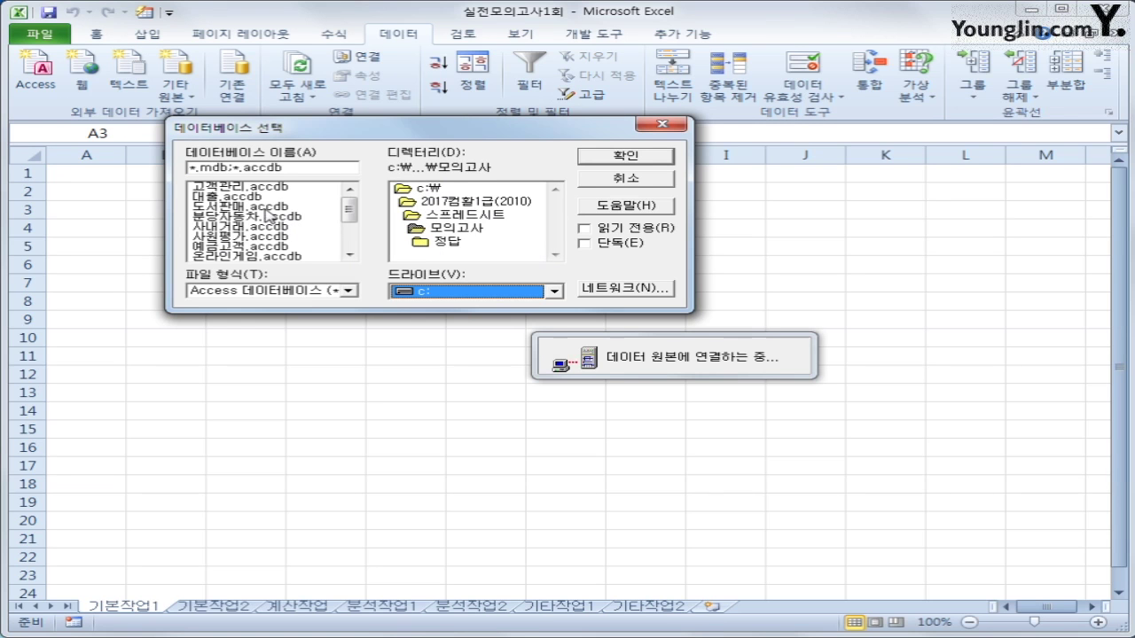
click(292, 256)
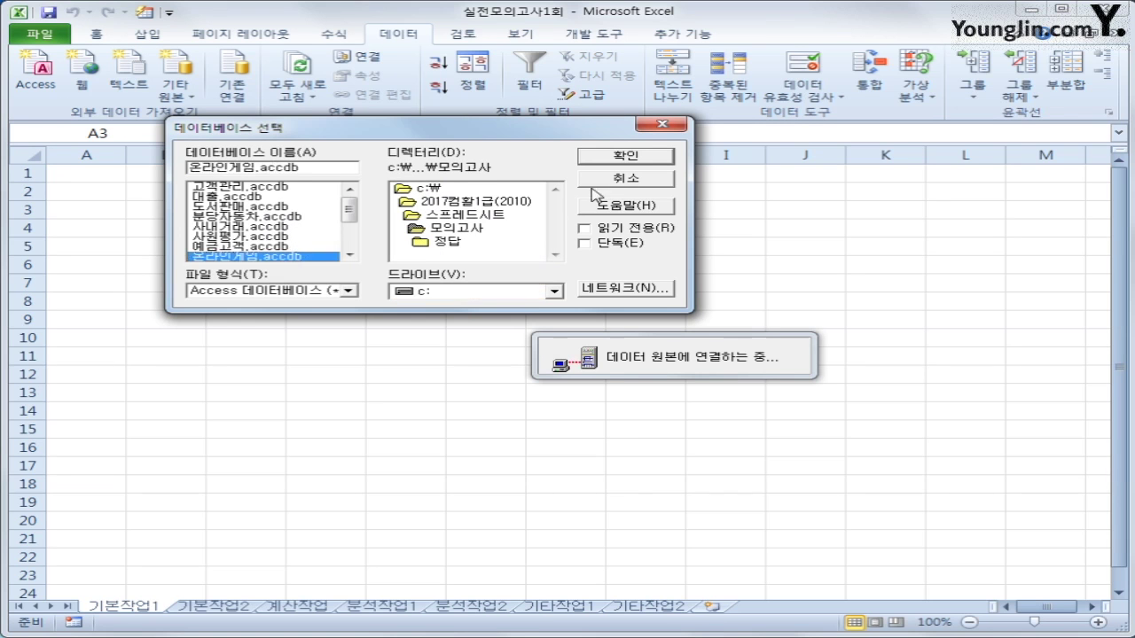
click(614, 162)
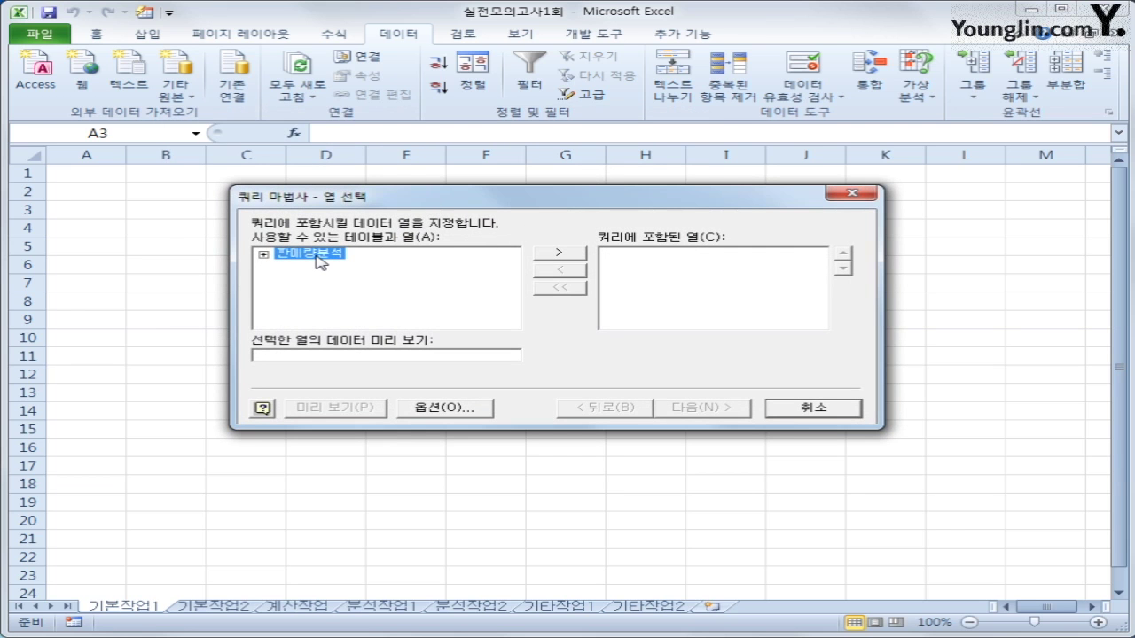
- Include the 판매량분석 columns 게임파일코드, 장르, 회사명, 출시일, 정기권, 파일크기(MB) and 다운로드수 in the query, in that order
double_click(311, 254)
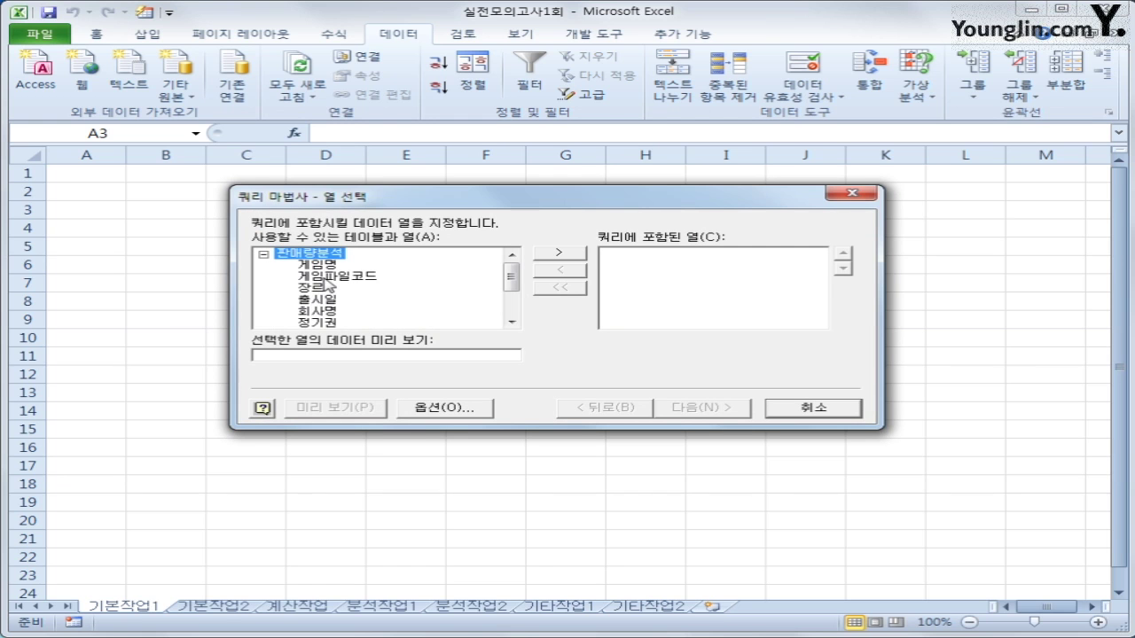
double_click(326, 278)
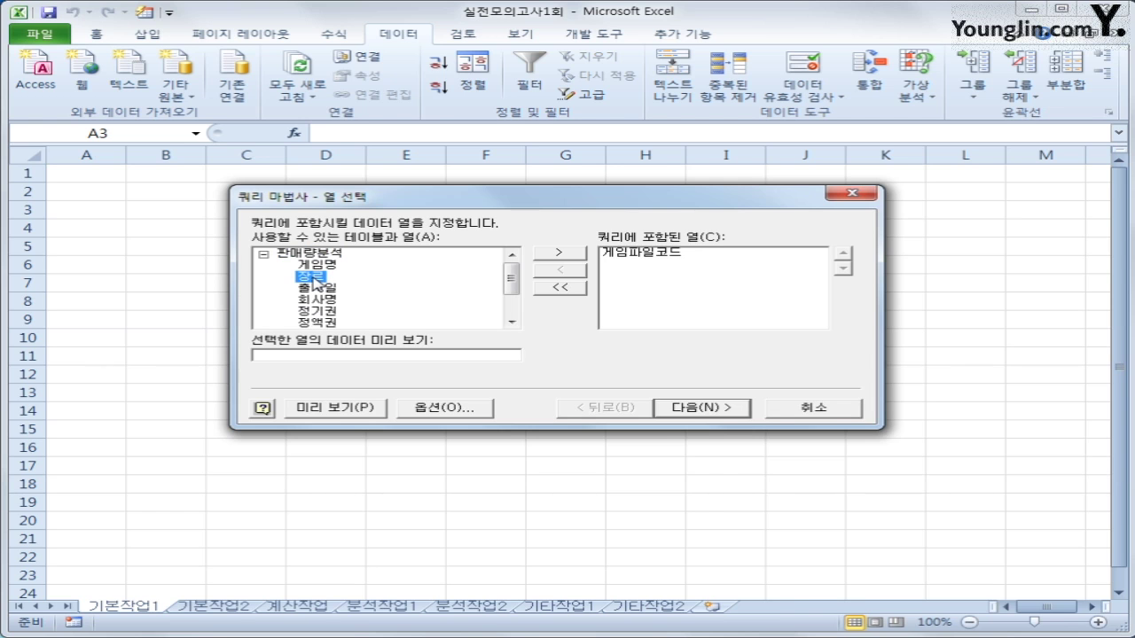
double_click(316, 278)
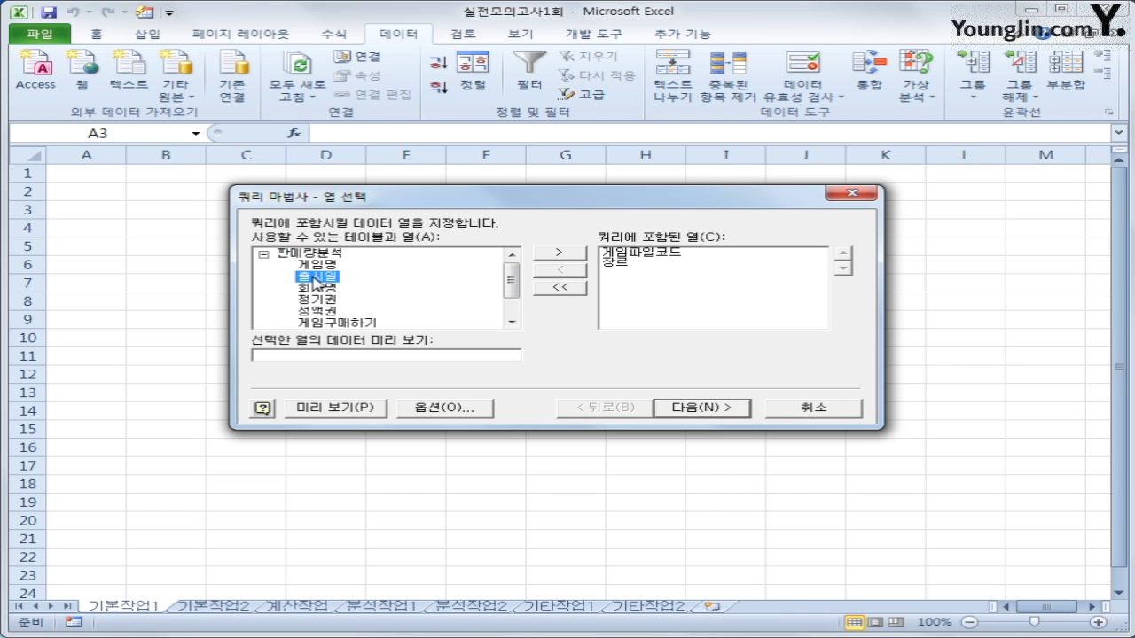
double_click(316, 289)
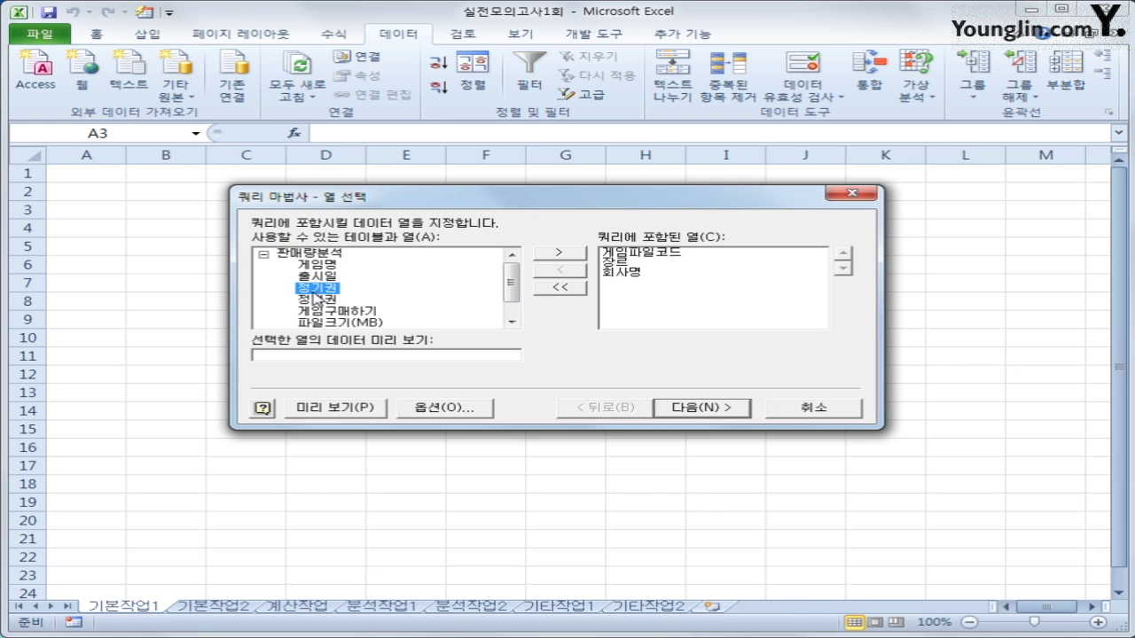
double_click(317, 278)
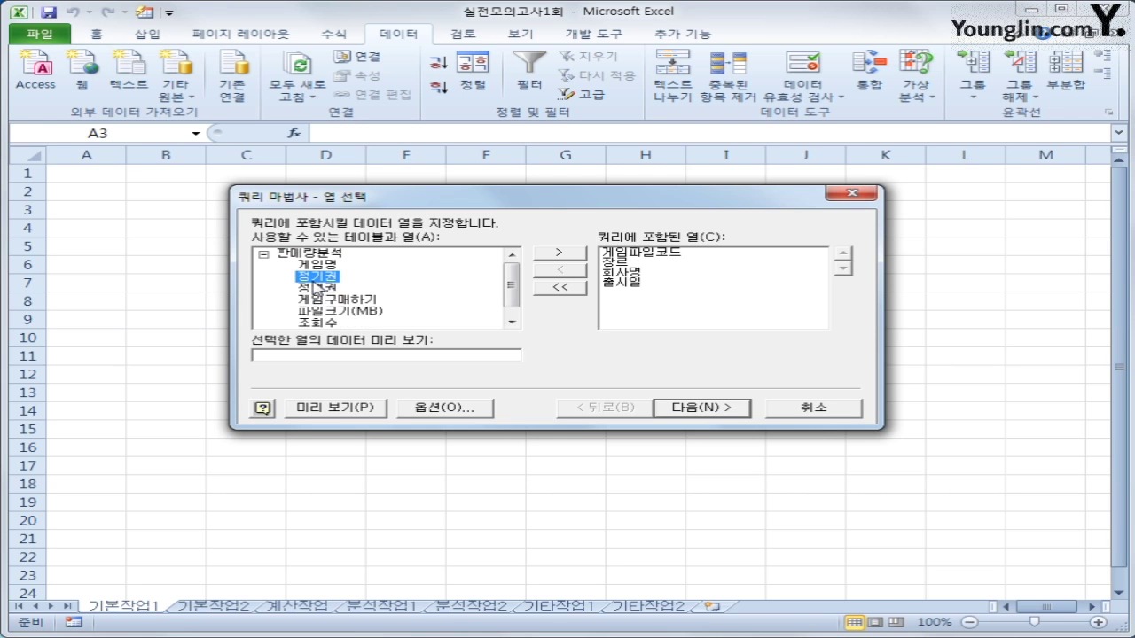
double_click(316, 276)
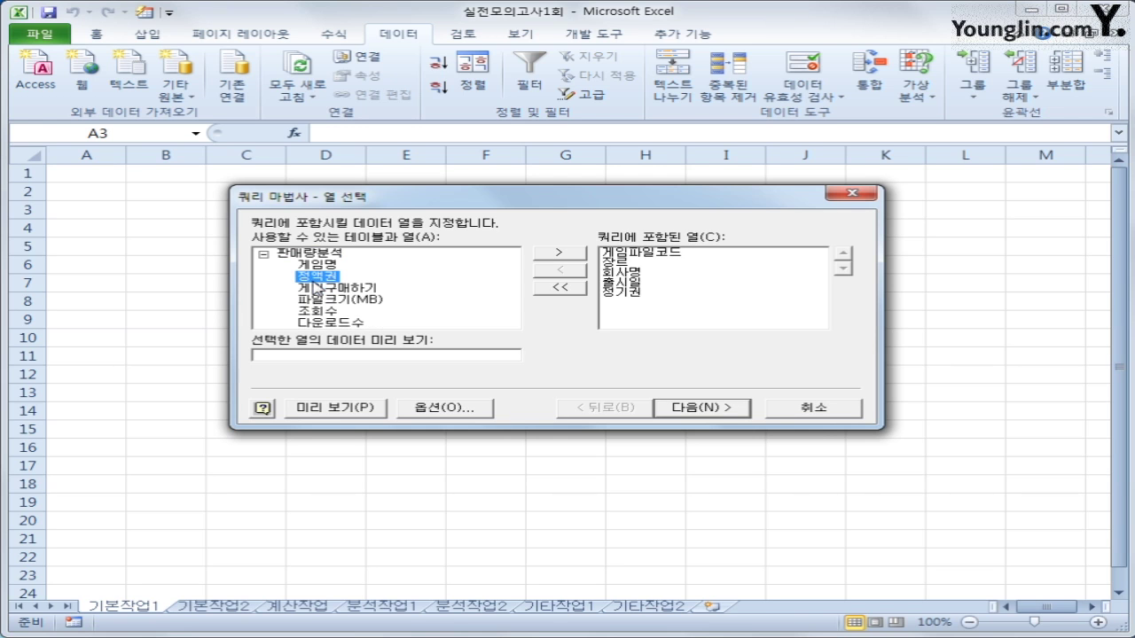
double_click(326, 302)
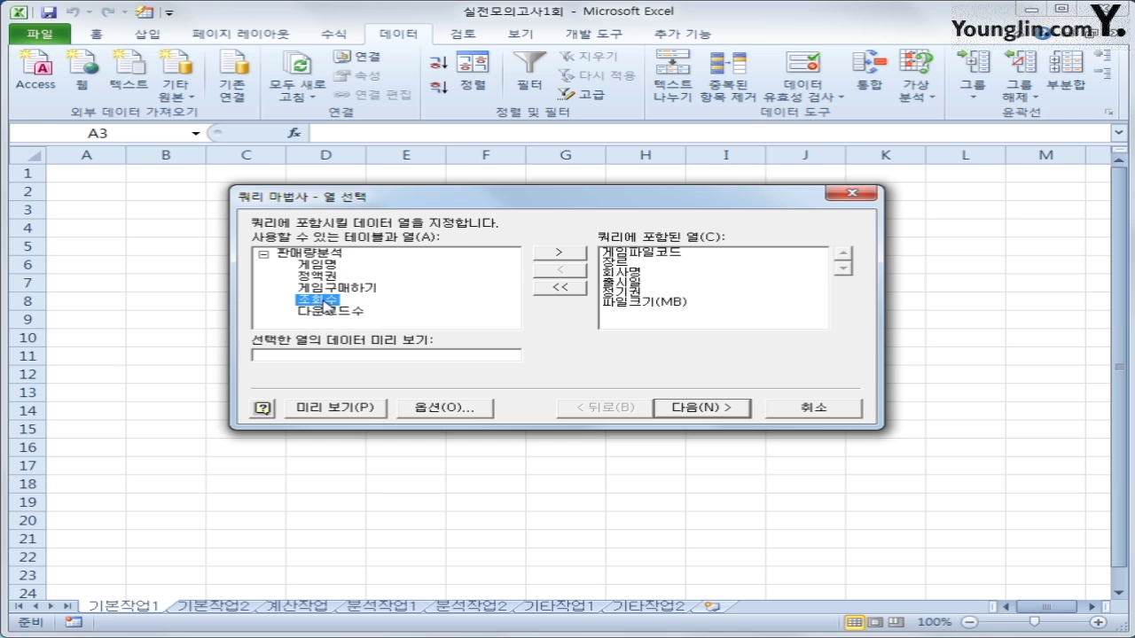
double_click(325, 312)
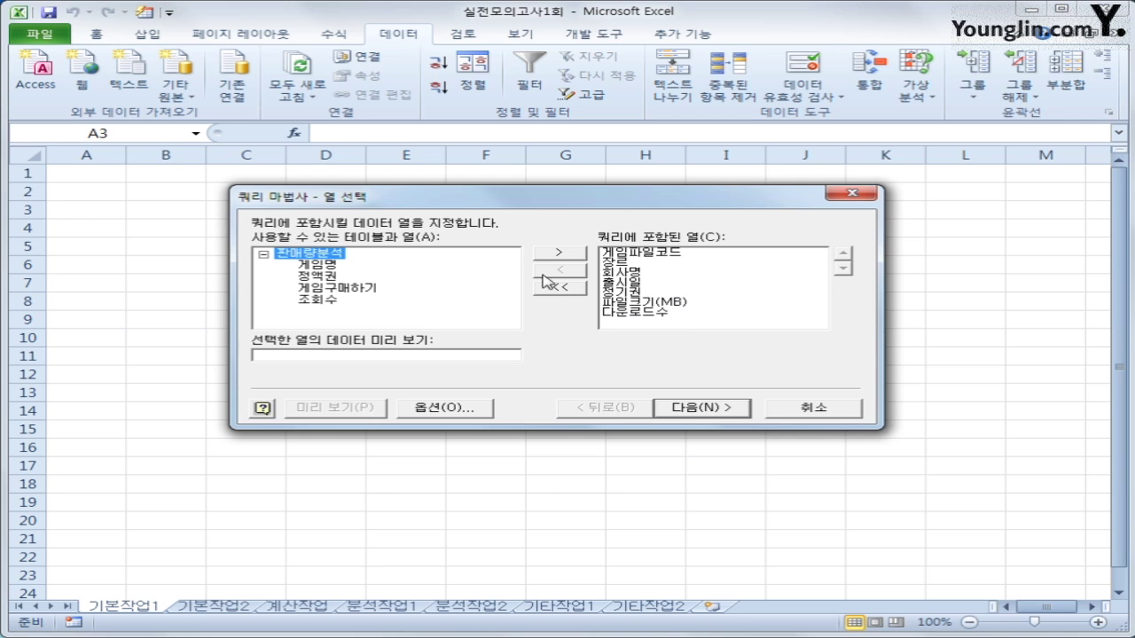
click(675, 412)
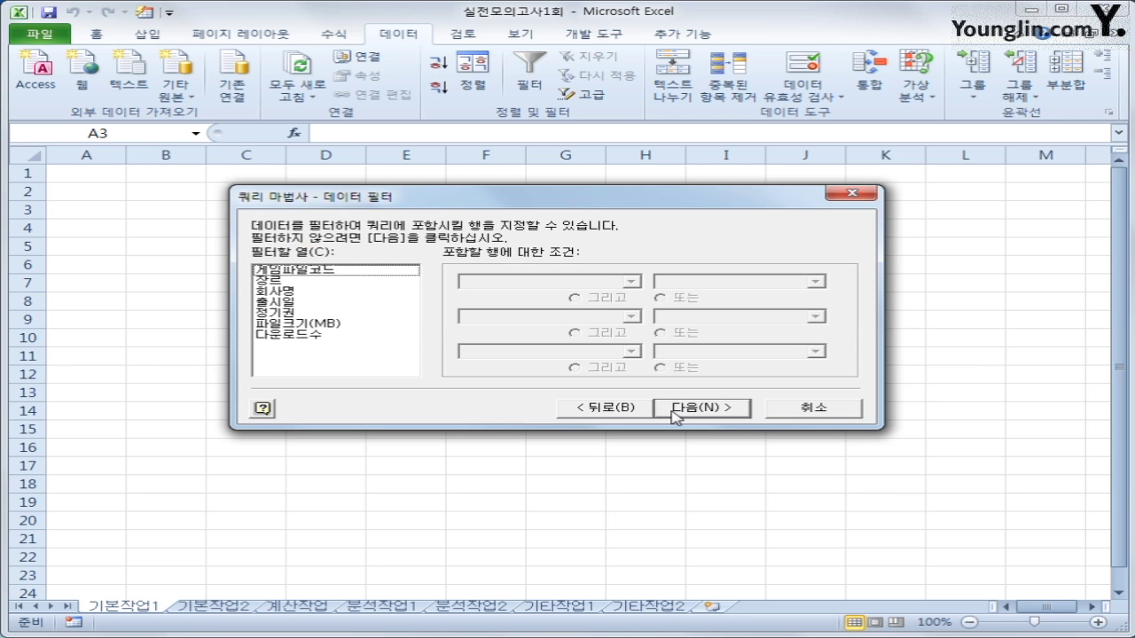
- Filter the query to rows whose 출시일 is greater than or equal to 2017-1-1
click(313, 293)
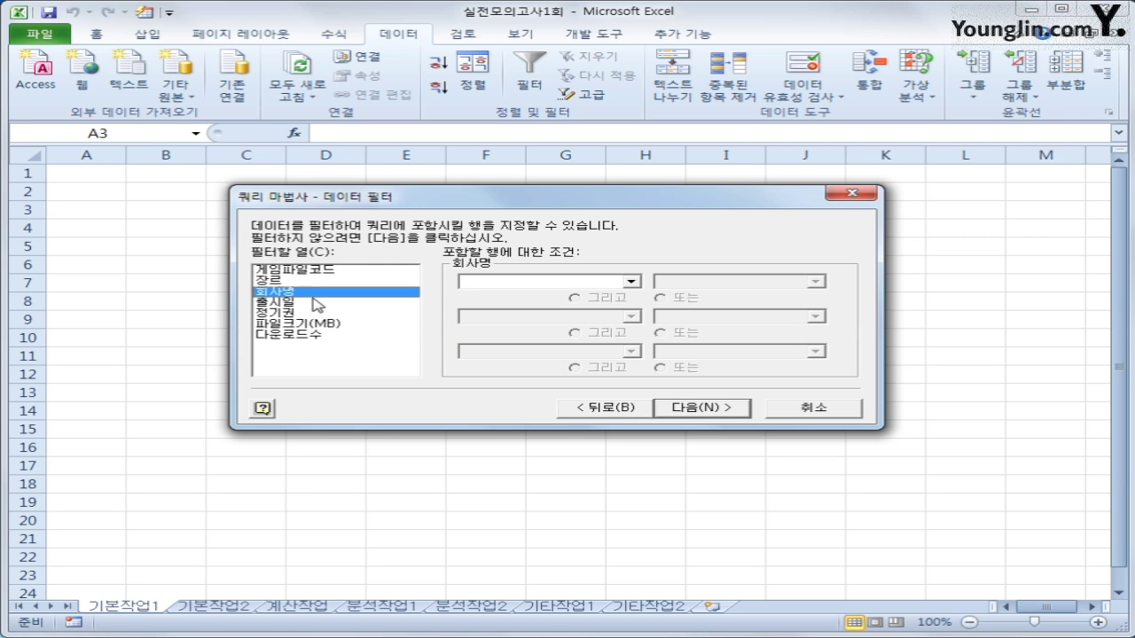
click(315, 306)
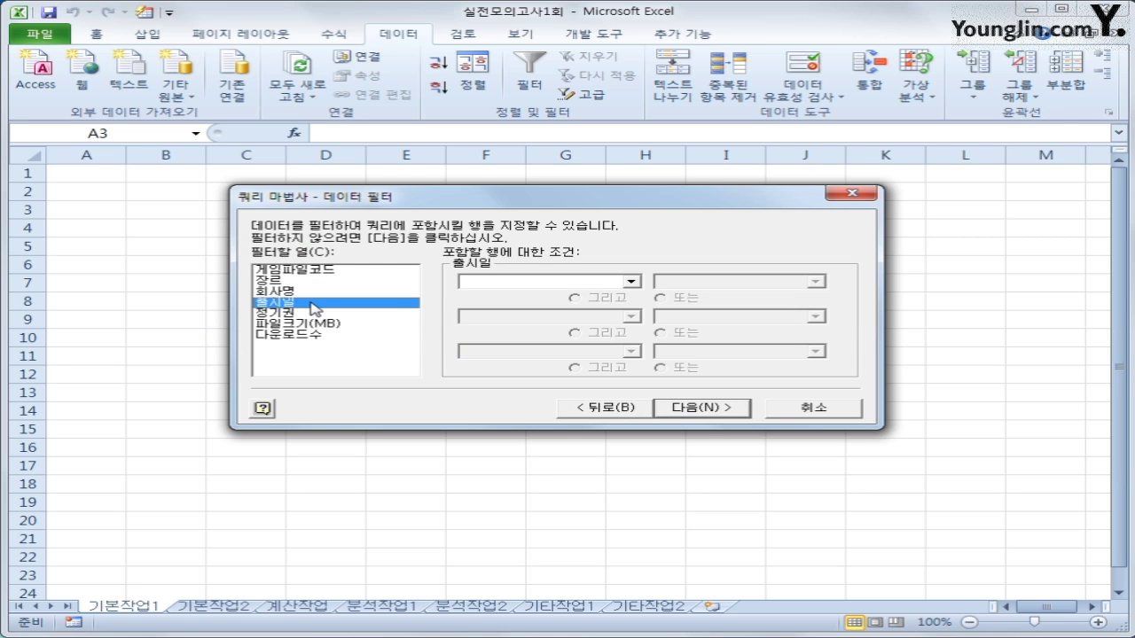
click(523, 284)
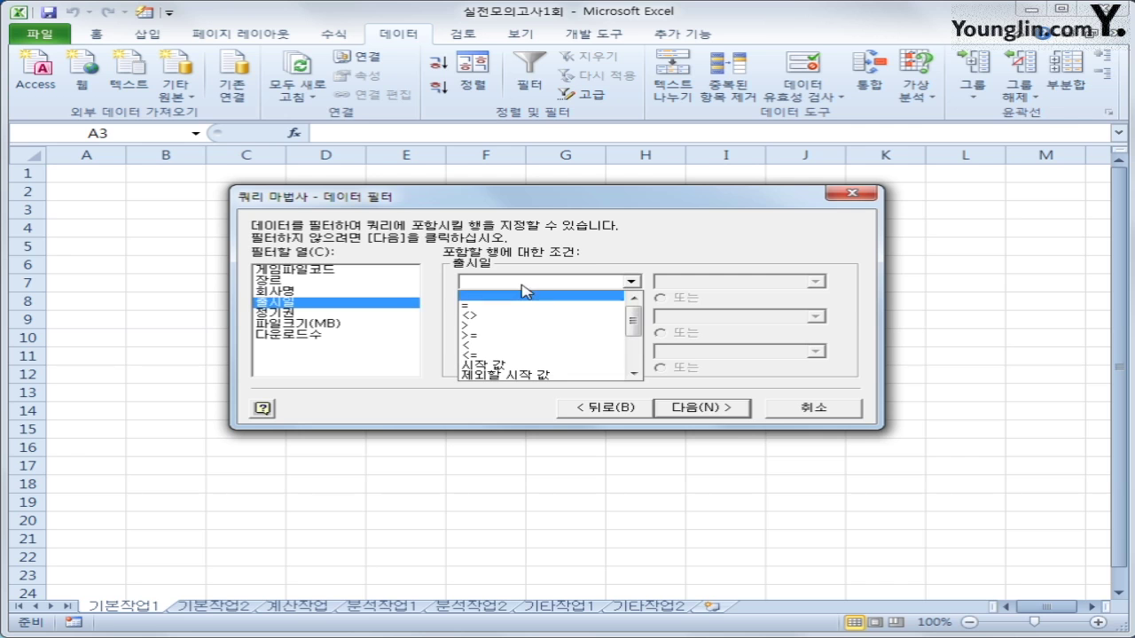
click(520, 336)
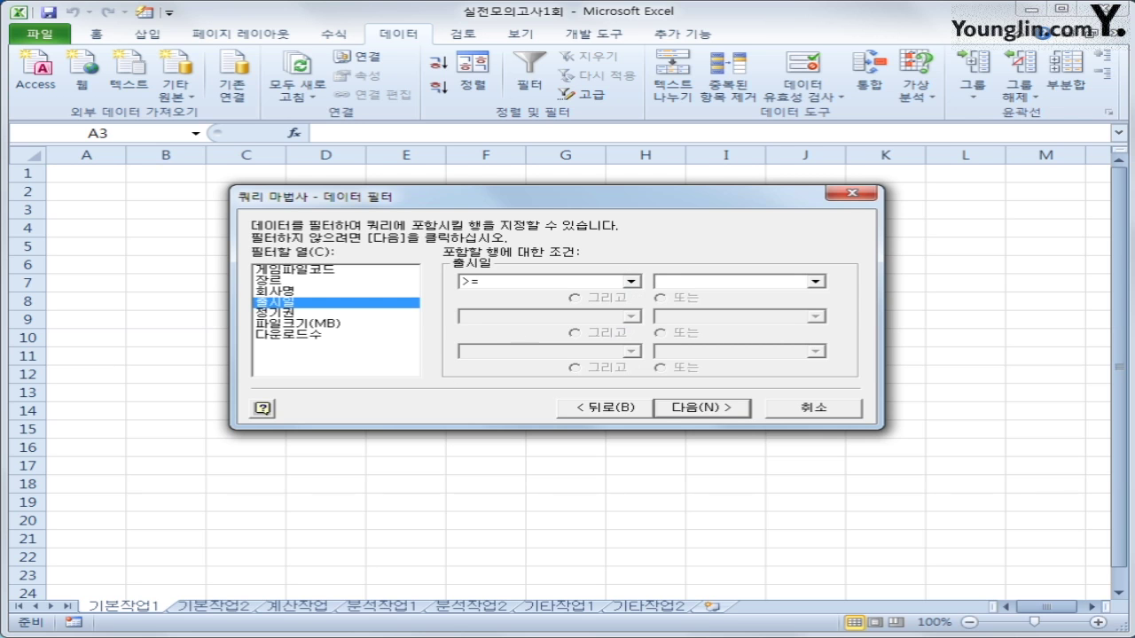
text(2017-1)
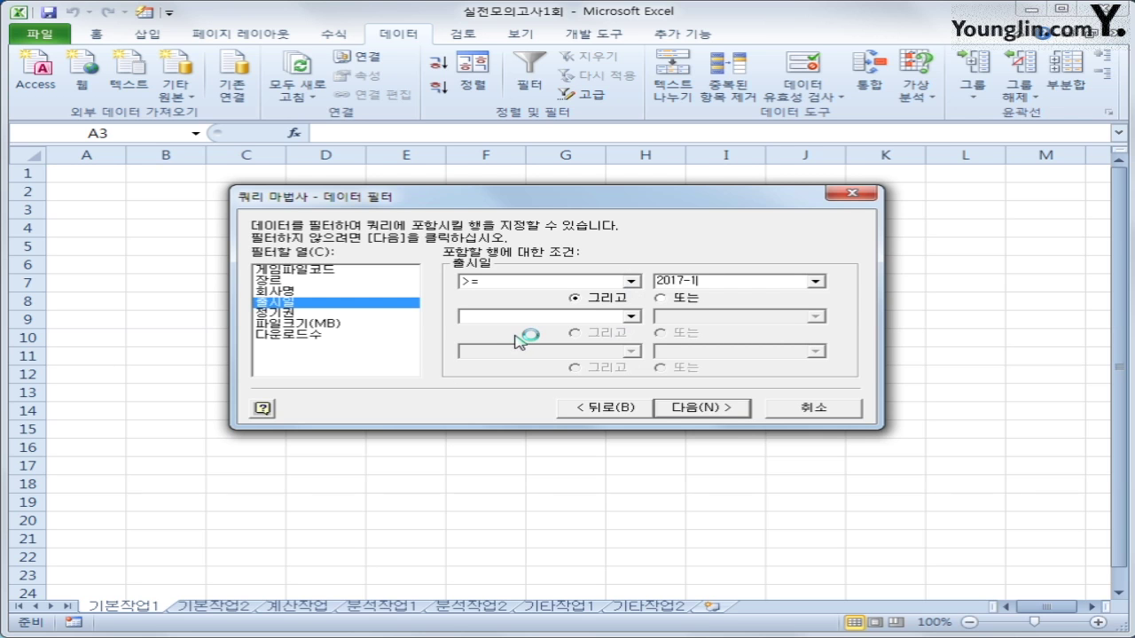
text(-1)
click(734, 415)
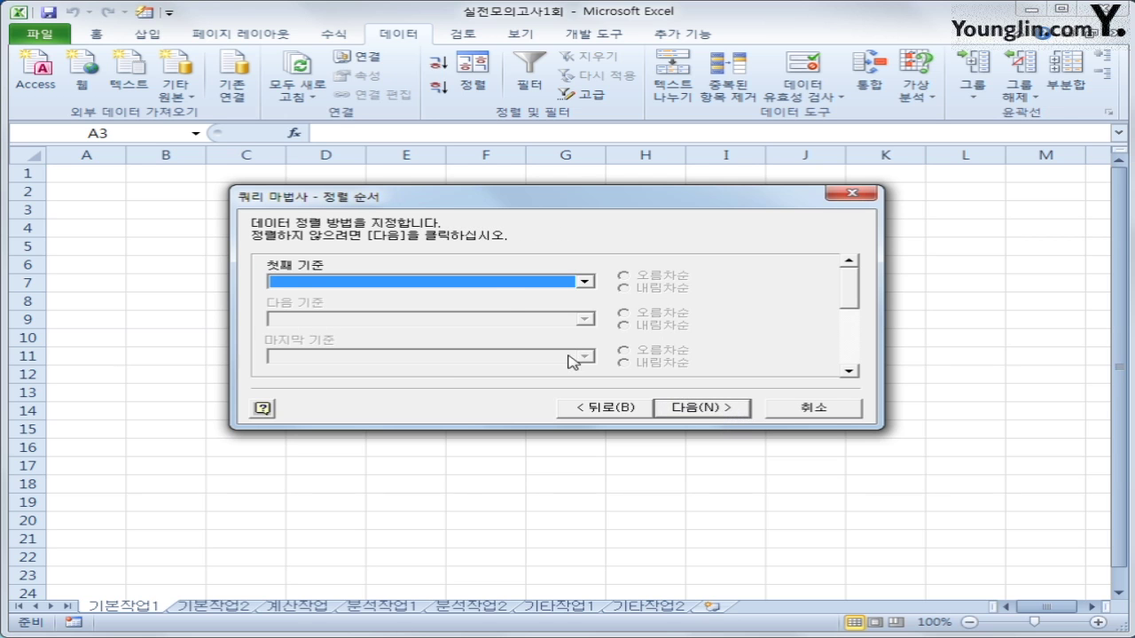
- Sort the query by 파일크기(MB) ascending, then by 출시일 descending
click(498, 284)
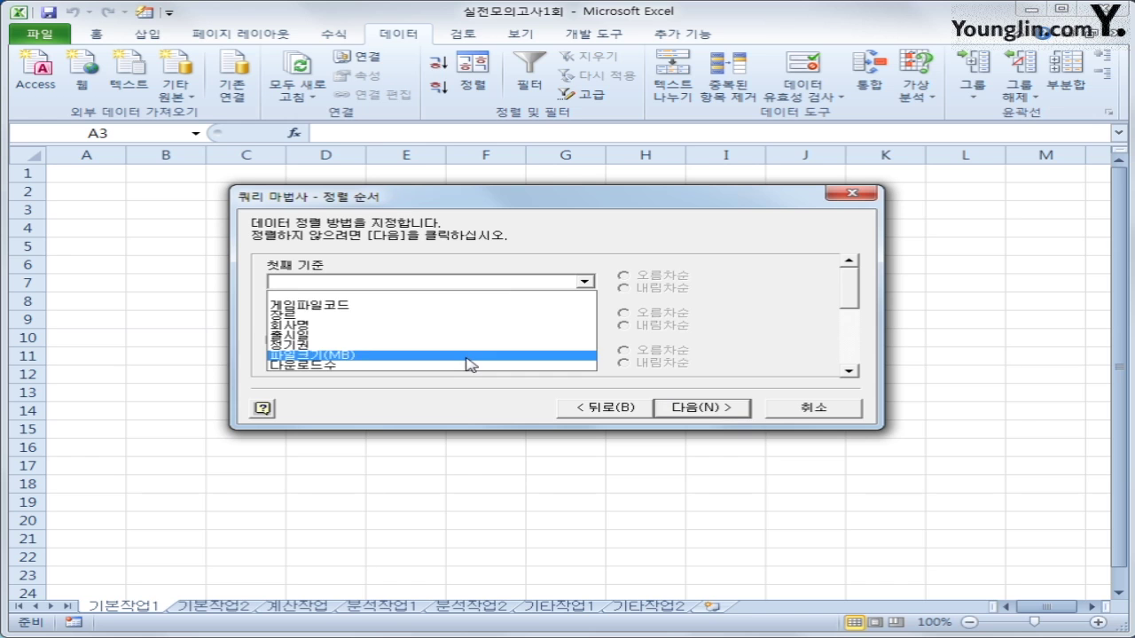
click(470, 355)
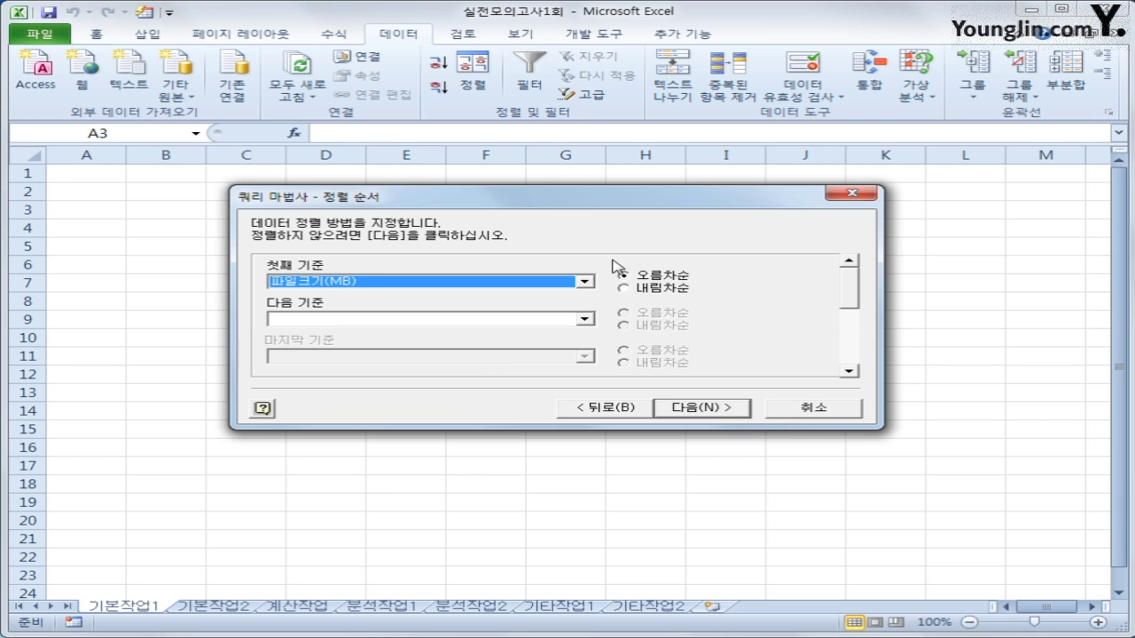
click(540, 320)
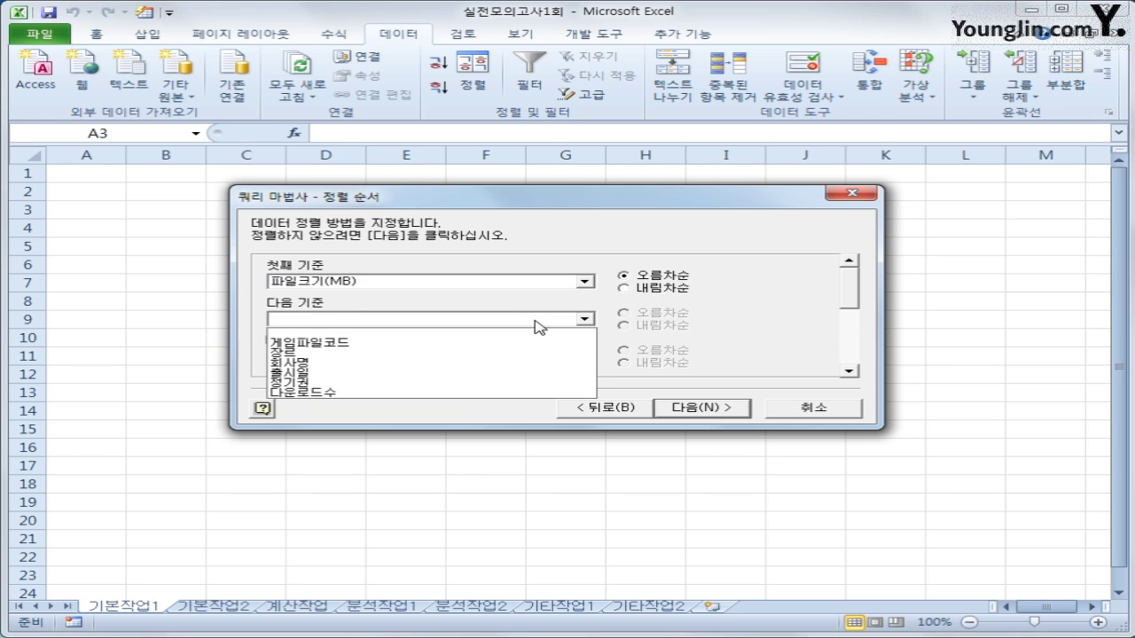
click(517, 381)
click(672, 328)
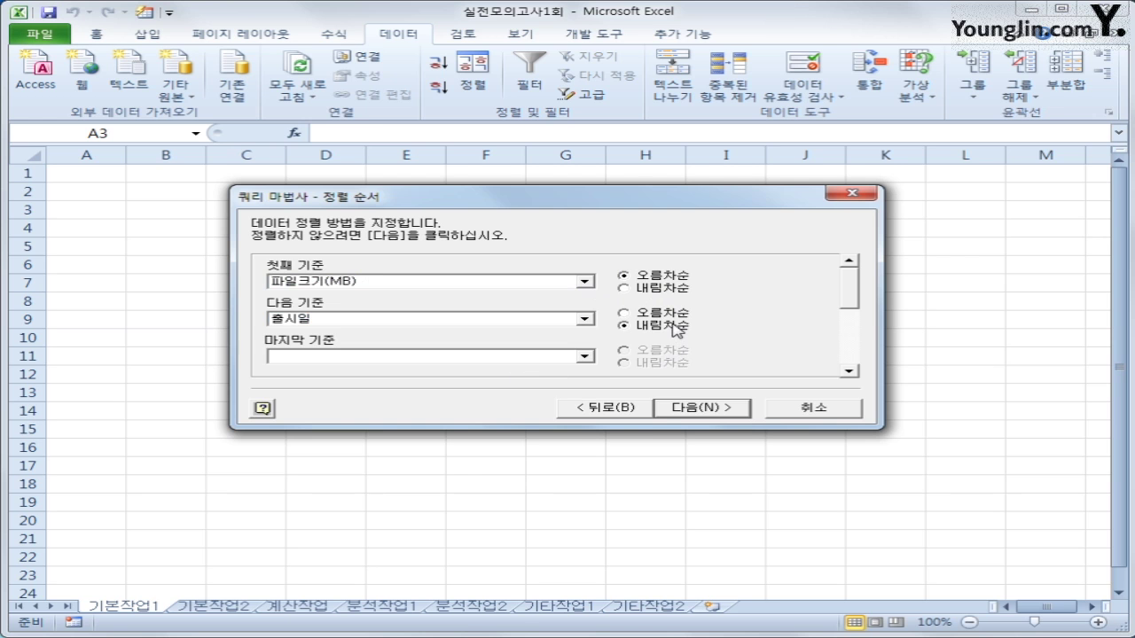
click(691, 410)
- Load the query results into the existing worksheet at A3 as a table and convert that table to a normal range
click(690, 410)
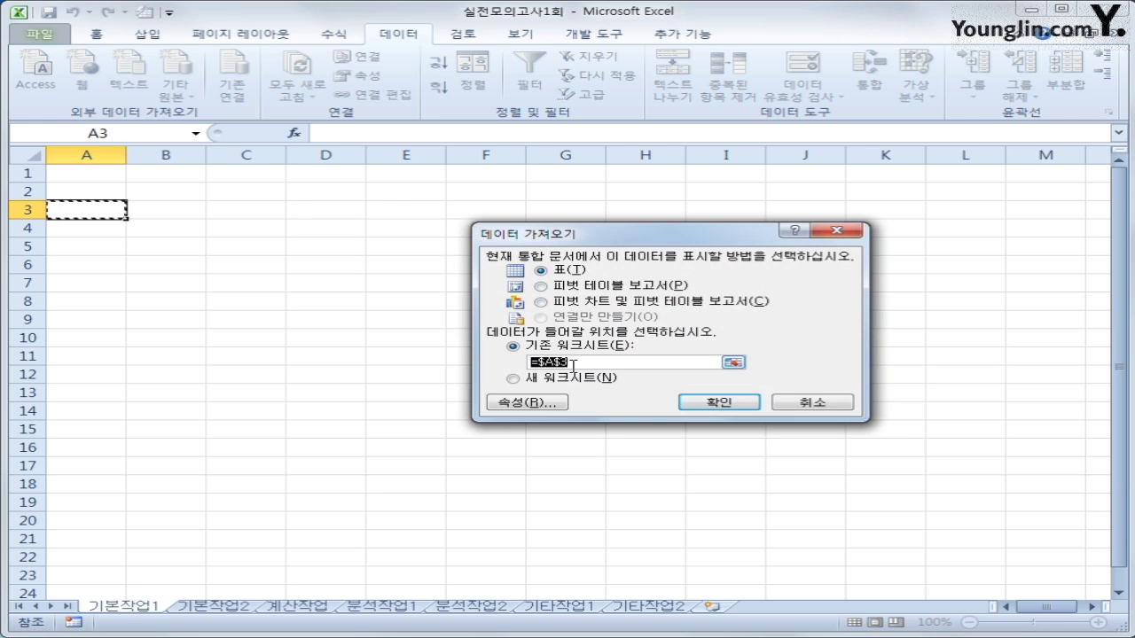
click(716, 406)
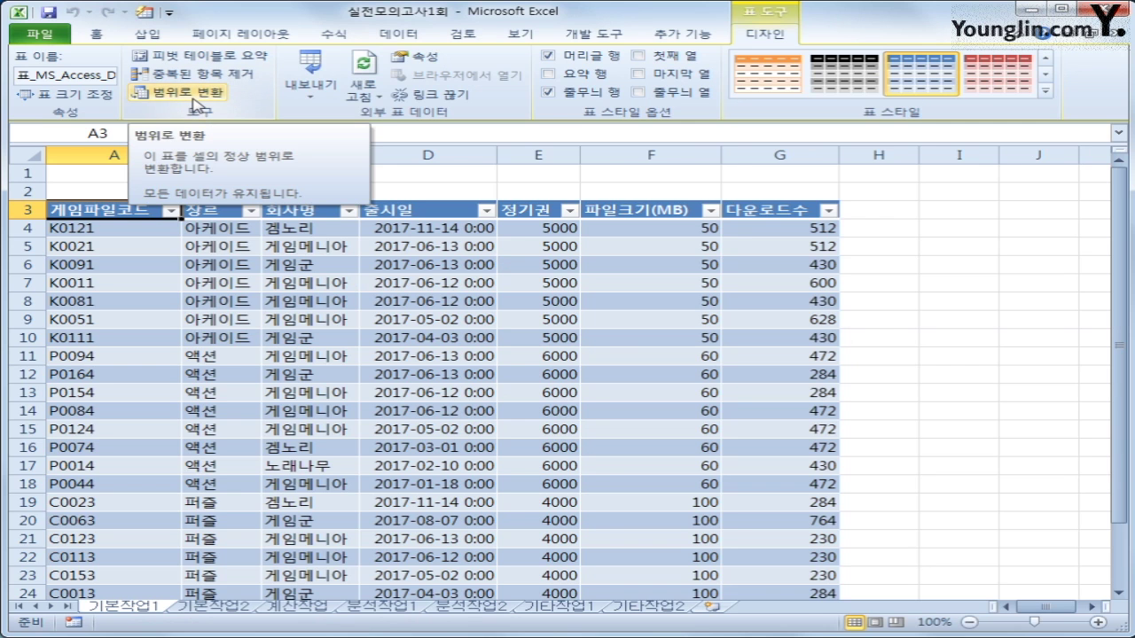
click(193, 99)
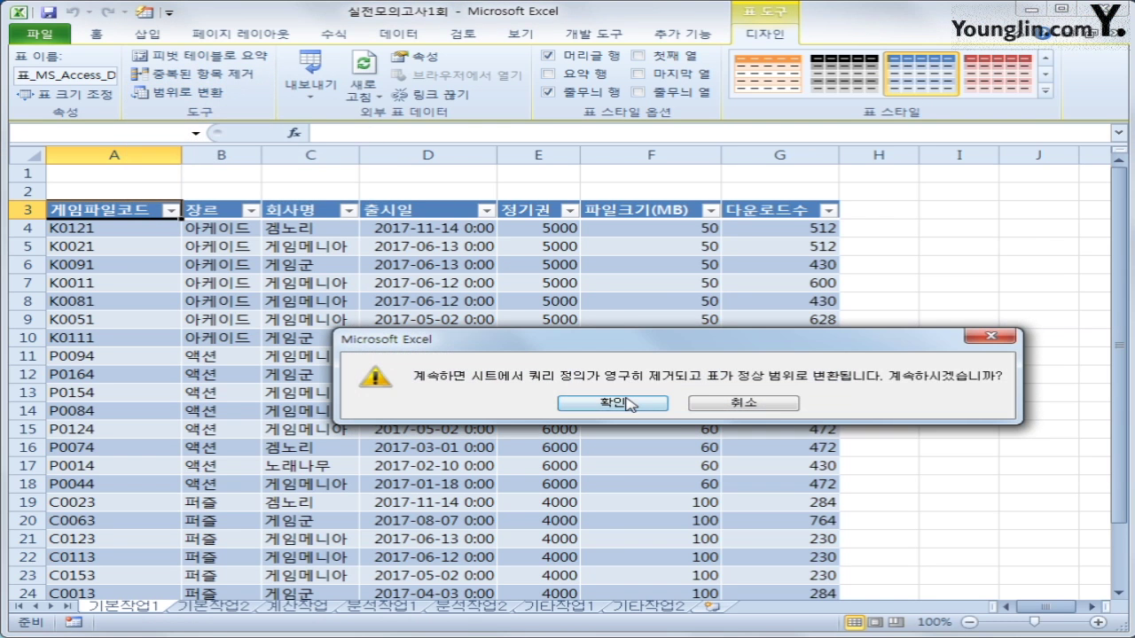
click(628, 404)
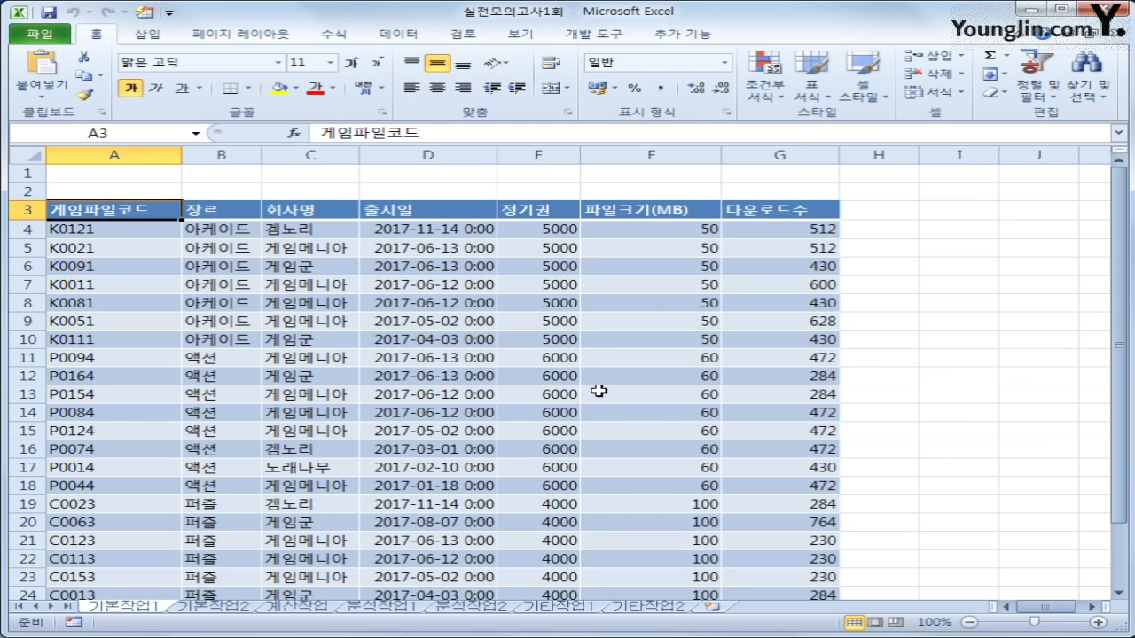
- On the 기본작업2 sheet, copy the 장르 header and one 액션 value into B22:B23 as filter criteria
click(229, 610)
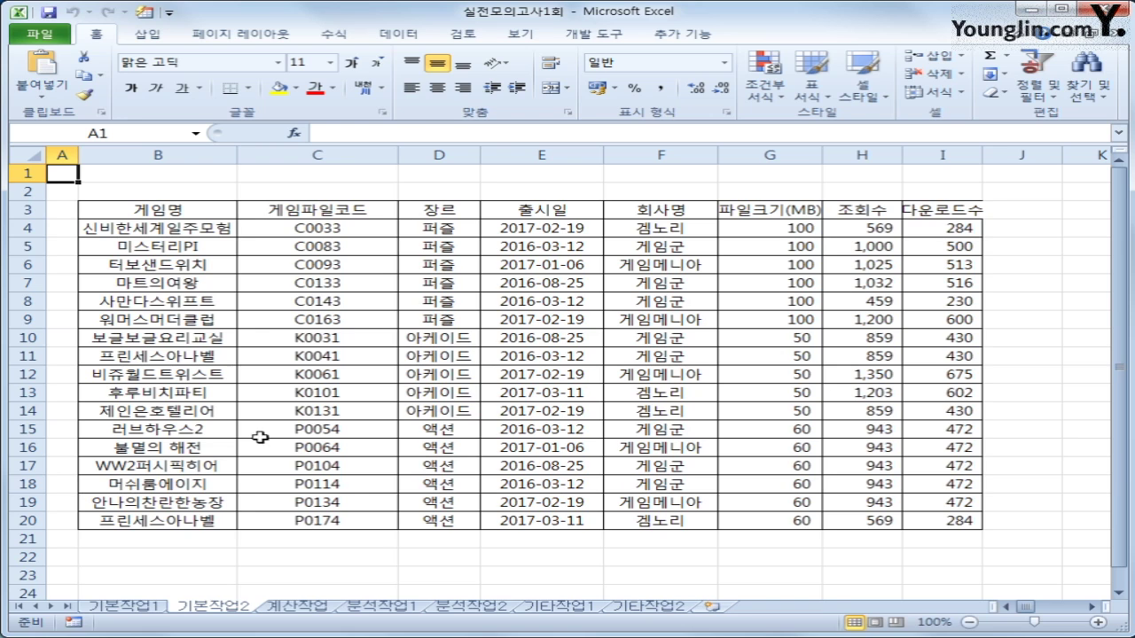
click(431, 211)
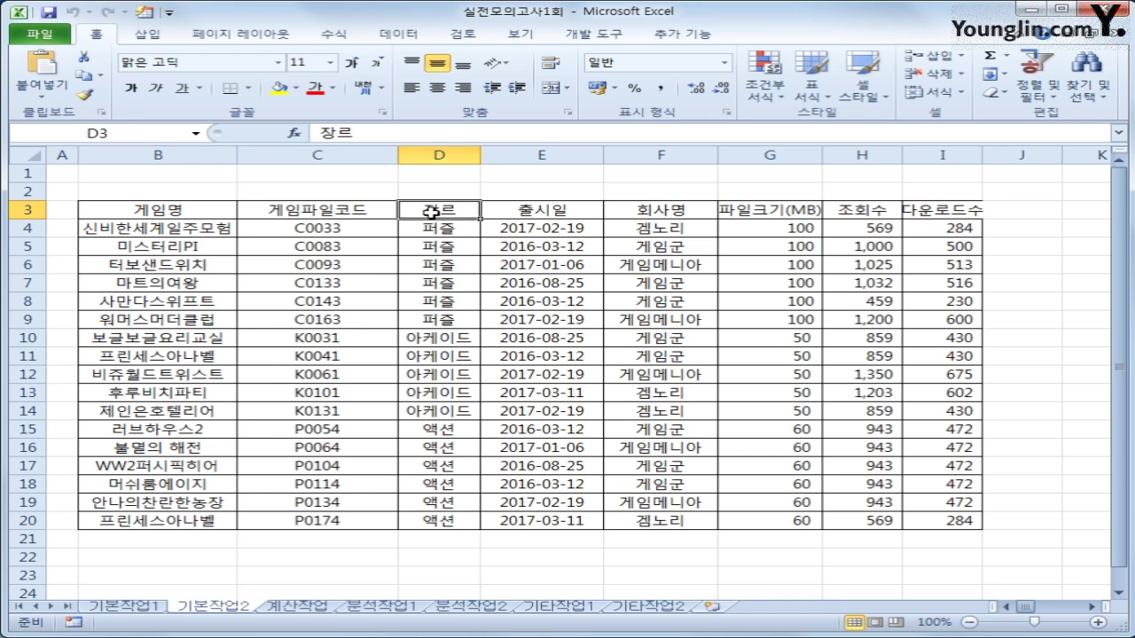
ctrl+click(446, 436)
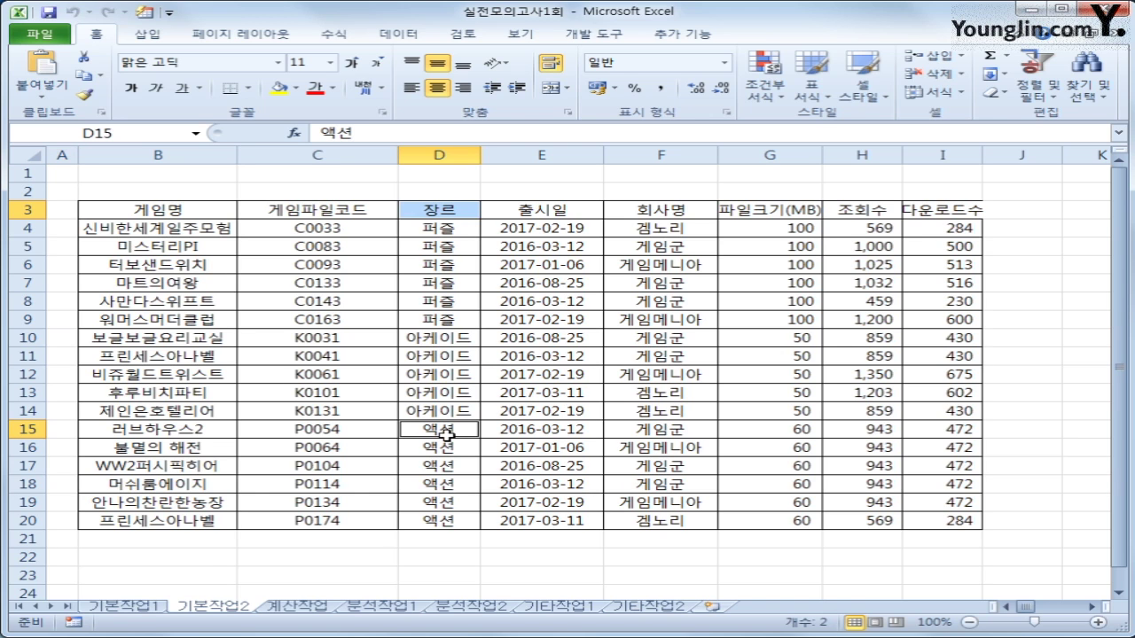
key(ctrl+c)
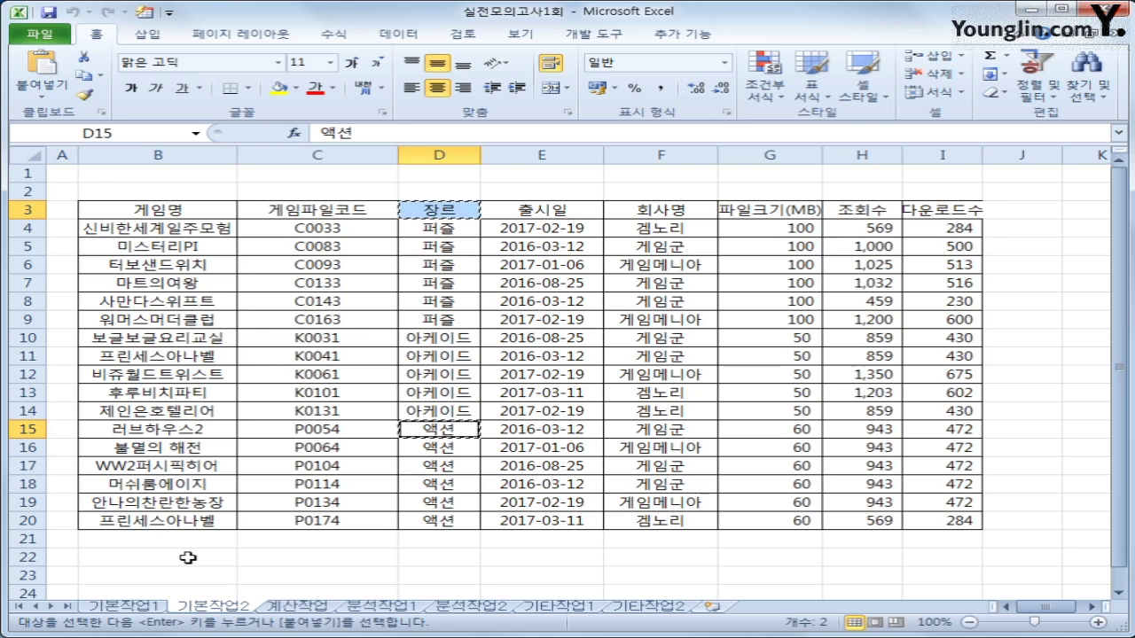
click(211, 557)
key(ctrl+v)
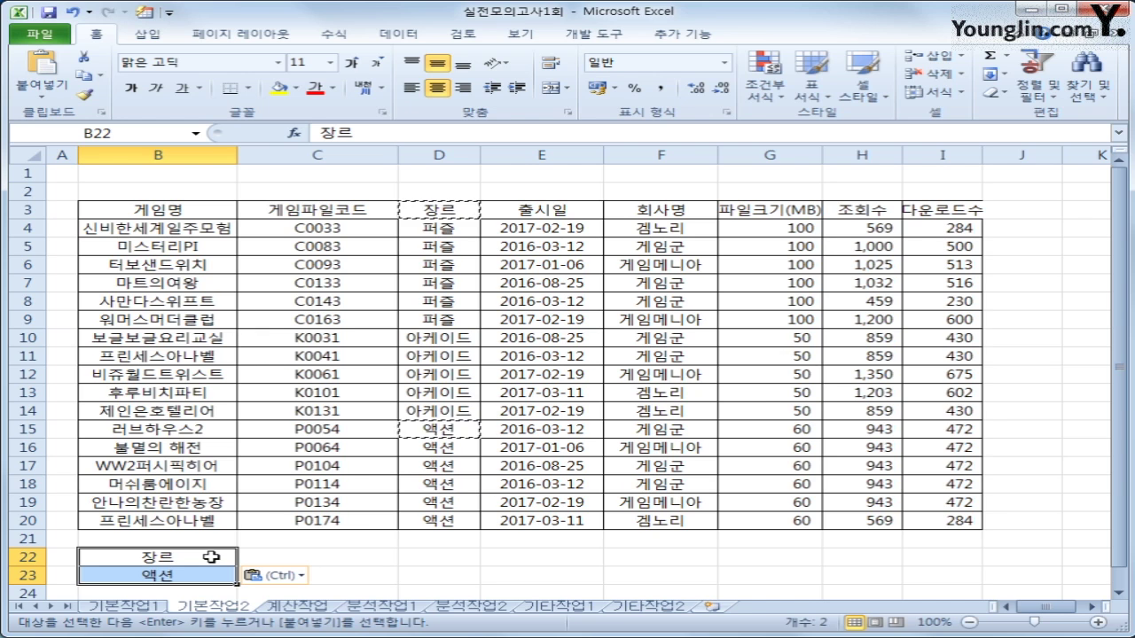
- Copy the 다운로드수 header into C22 and enter the condition >=400 in C23
click(938, 211)
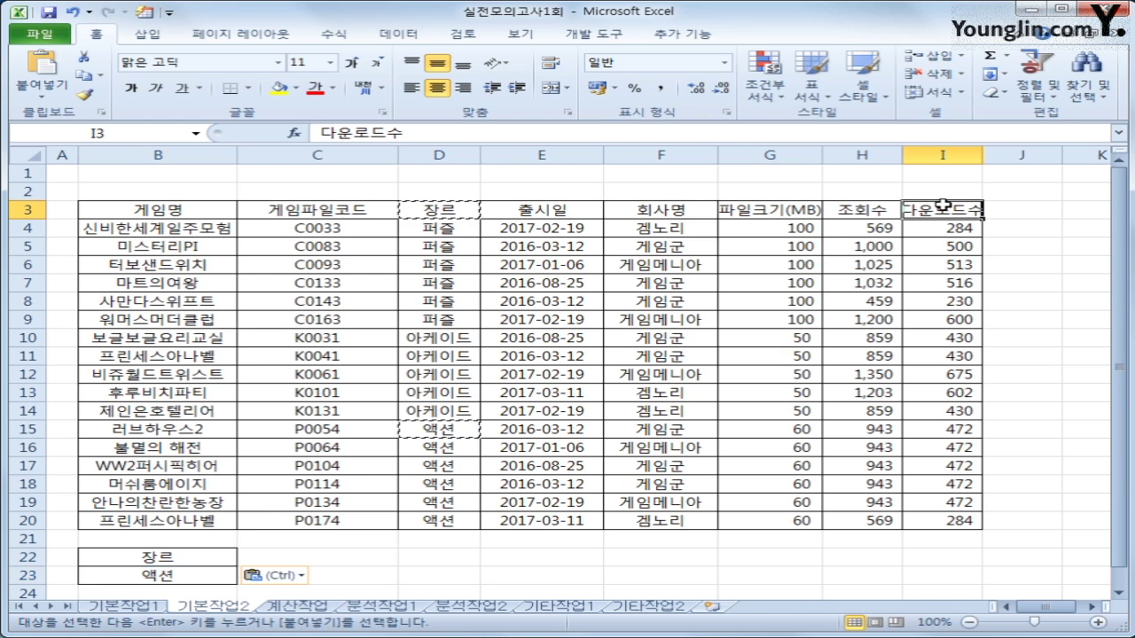
key(ctrl+c)
click(309, 549)
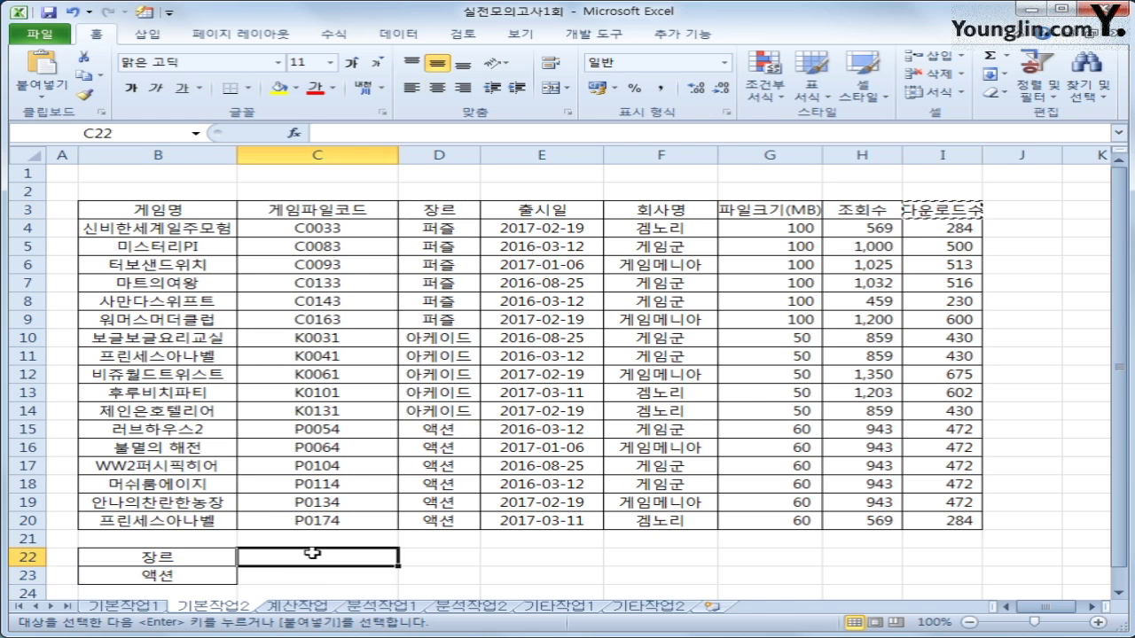
key(ctrl+v)
click(305, 577)
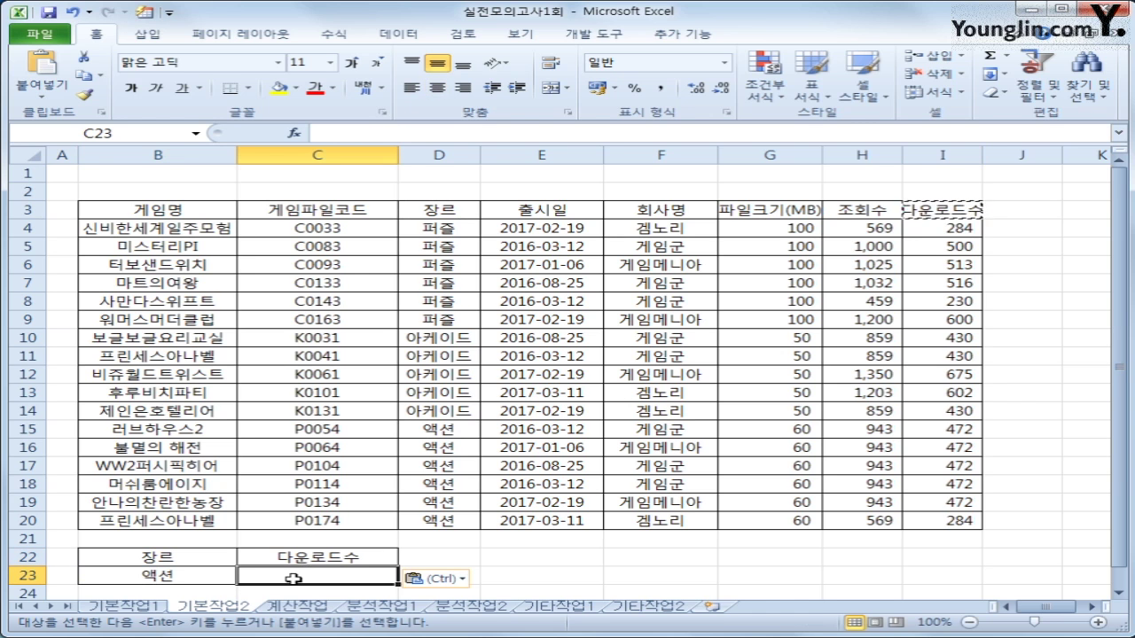
text(>=400)
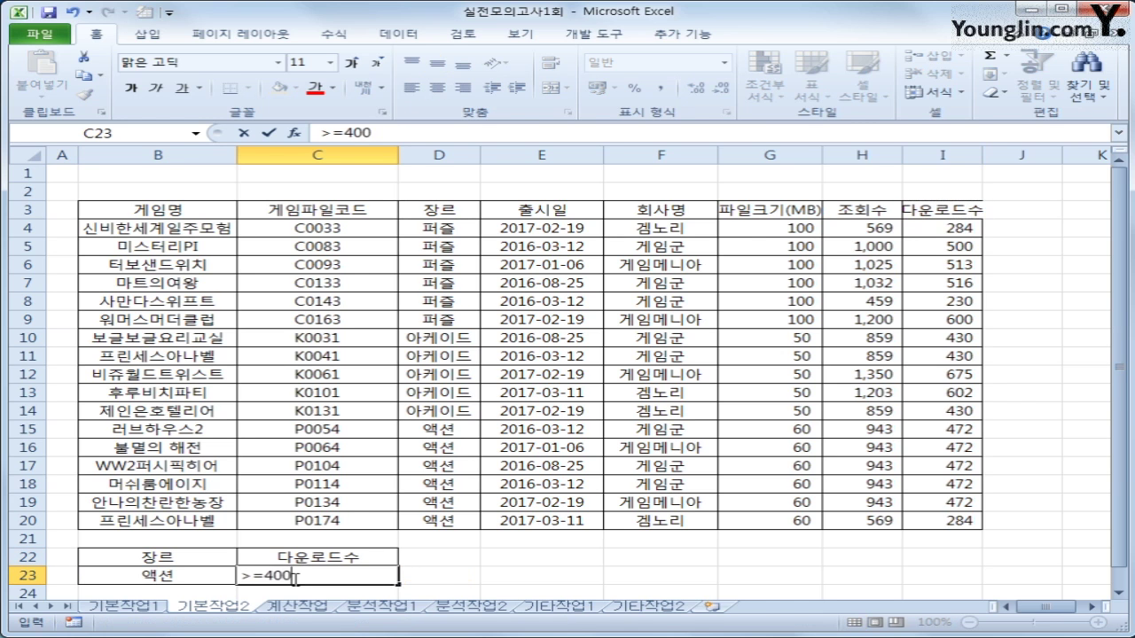
key(Return)
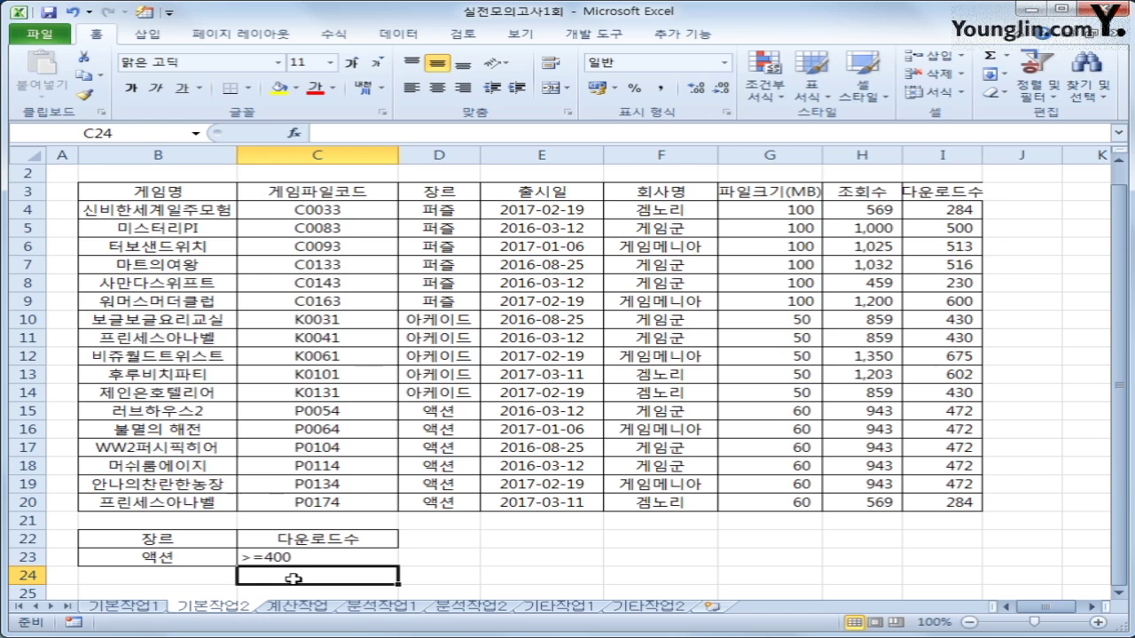
- Add a second criteria row with 퍼즐 copied into B24 and >=400 entered in C24
click(443, 300)
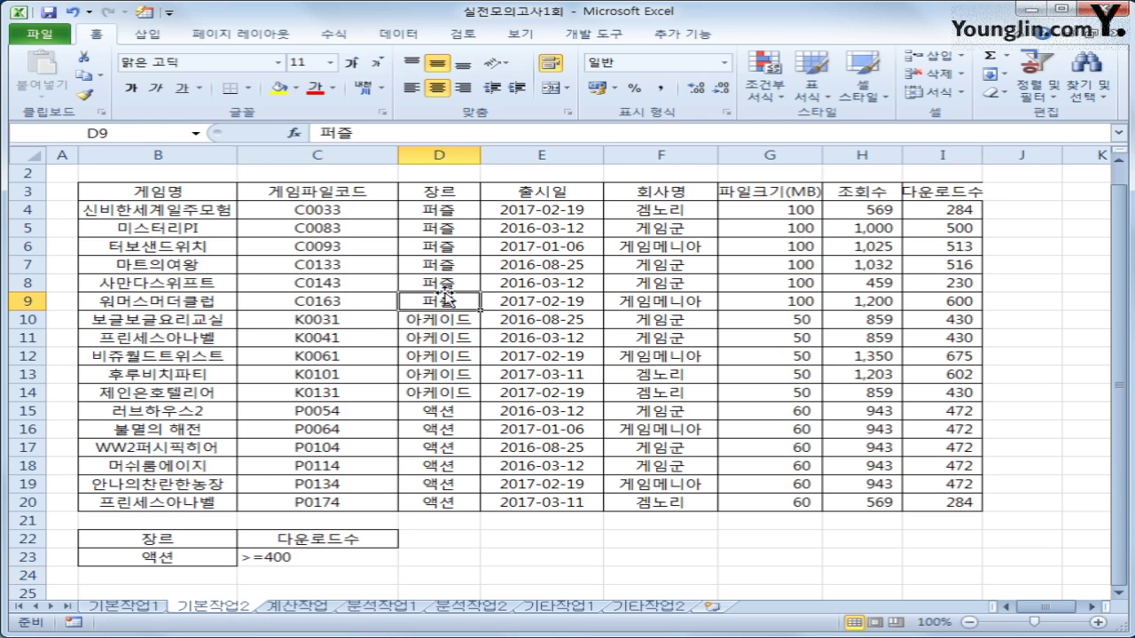
key(ctrl+c)
click(217, 577)
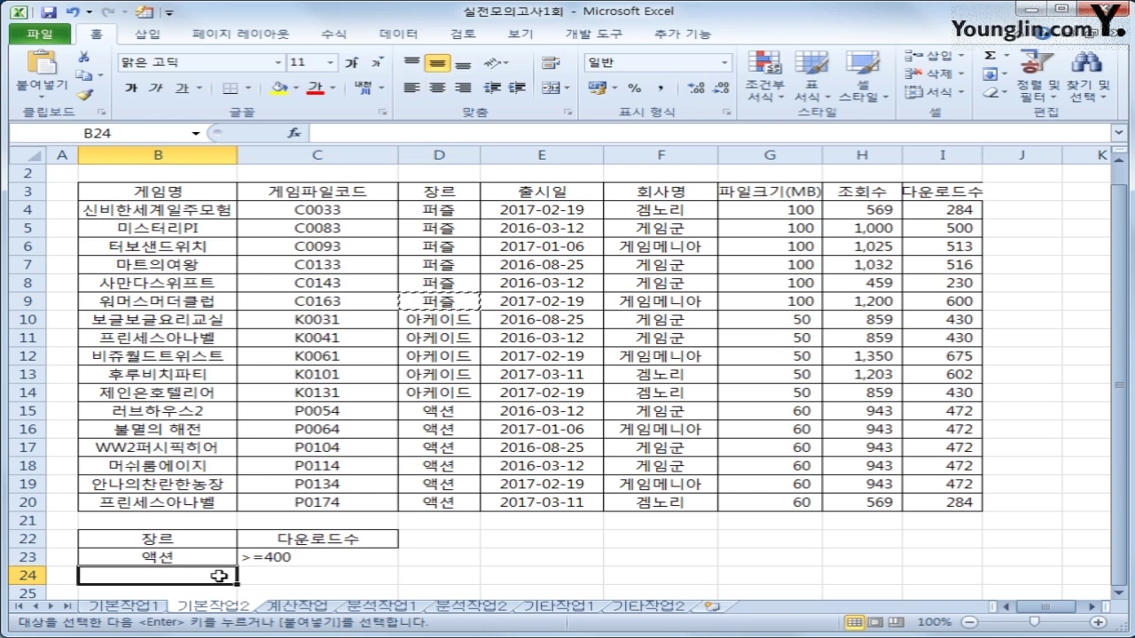
key(ctrl+v)
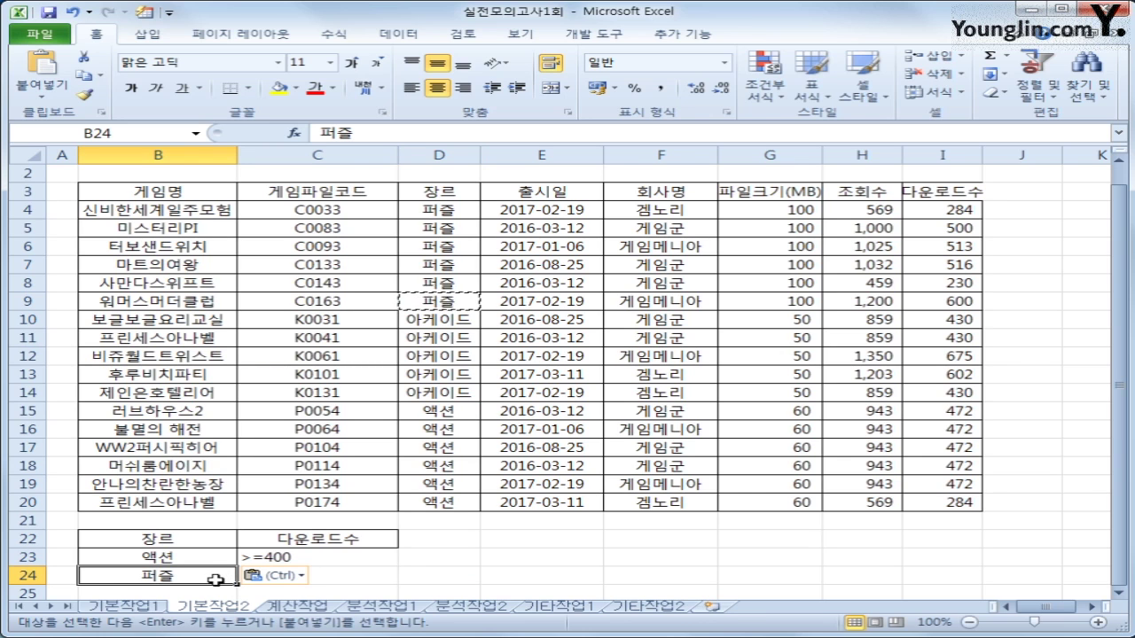
click(358, 574)
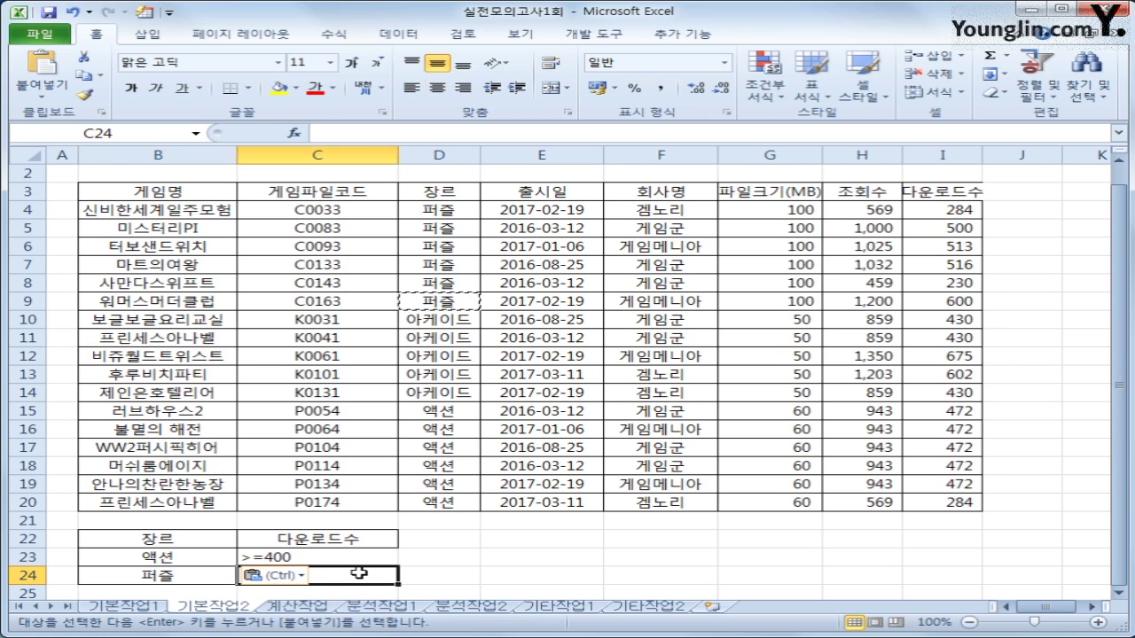
text(>=)
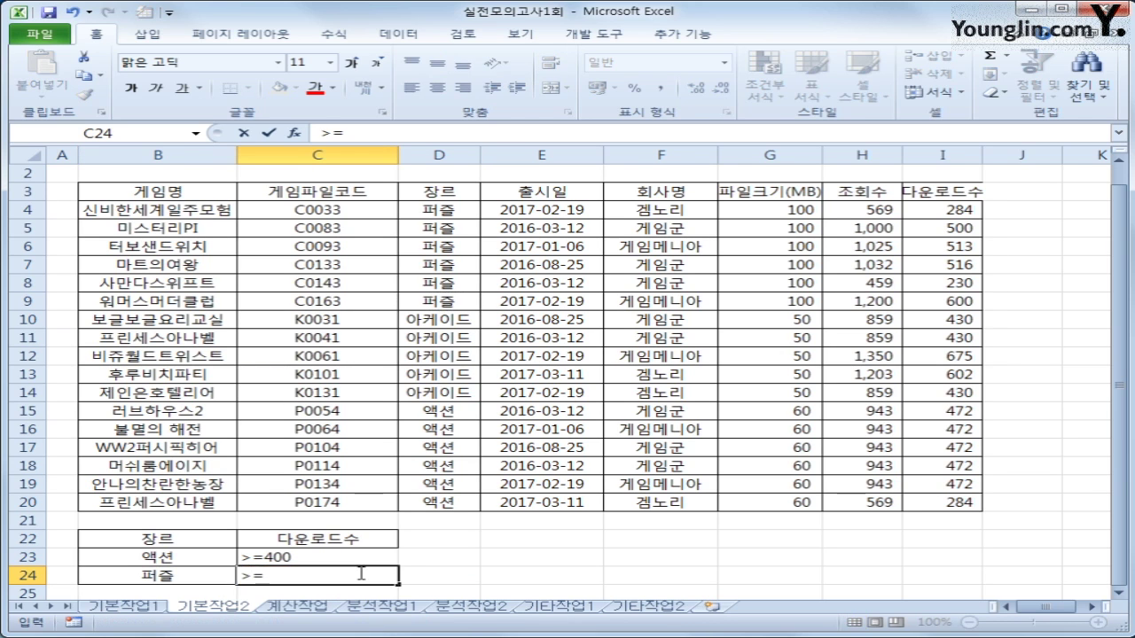
text(400)
key(Return)
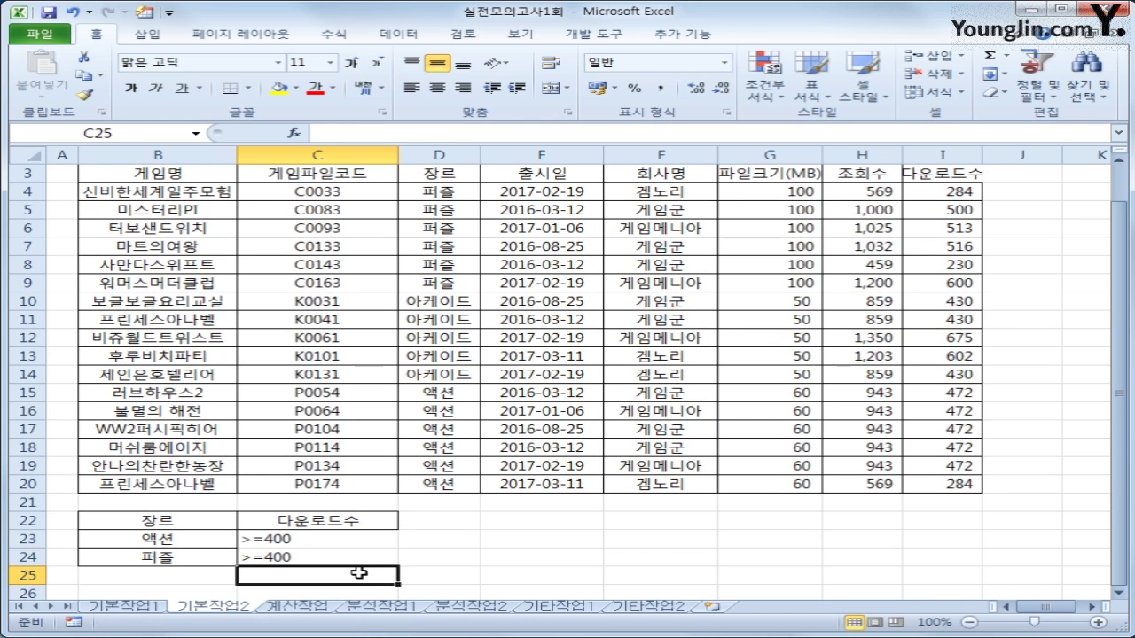
drag(223, 538, 314, 539)
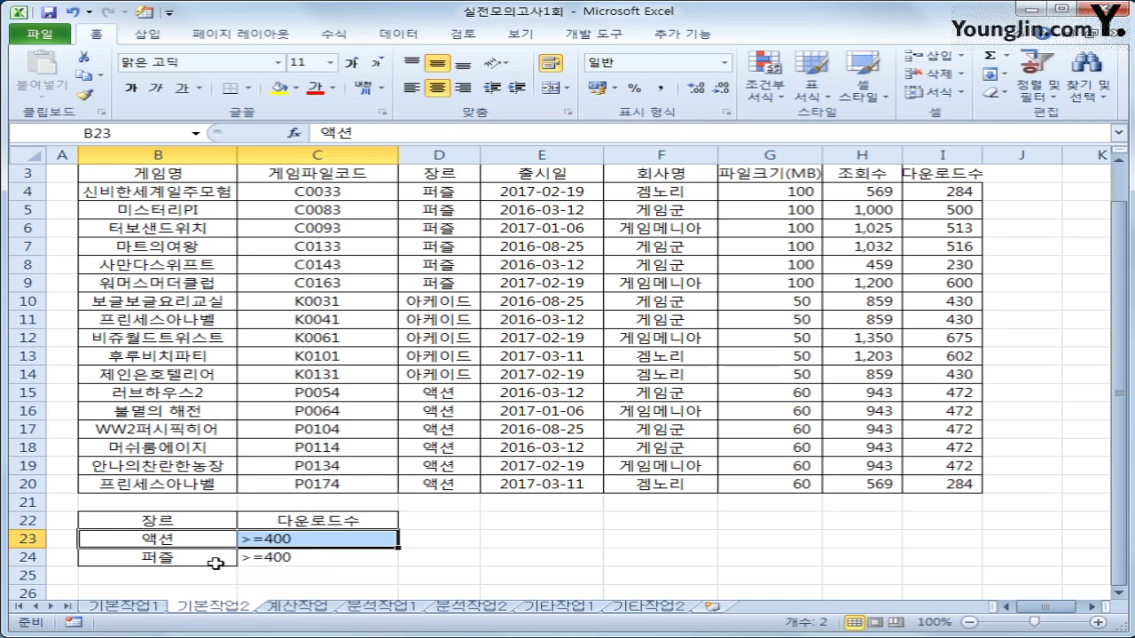
drag(218, 560, 278, 561)
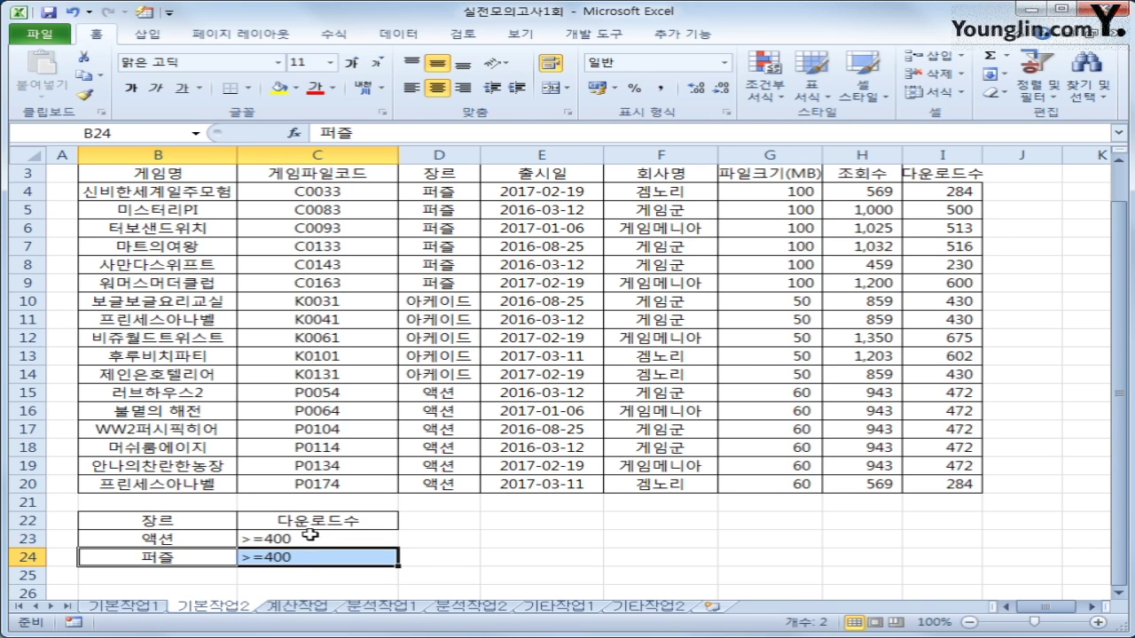
- Copy the 게임파일코드, 장르, 회사명 and 다운로드수 headers from row 3 to the output area starting at B27
scroll(297, 504, up, 1)
click(341, 213)
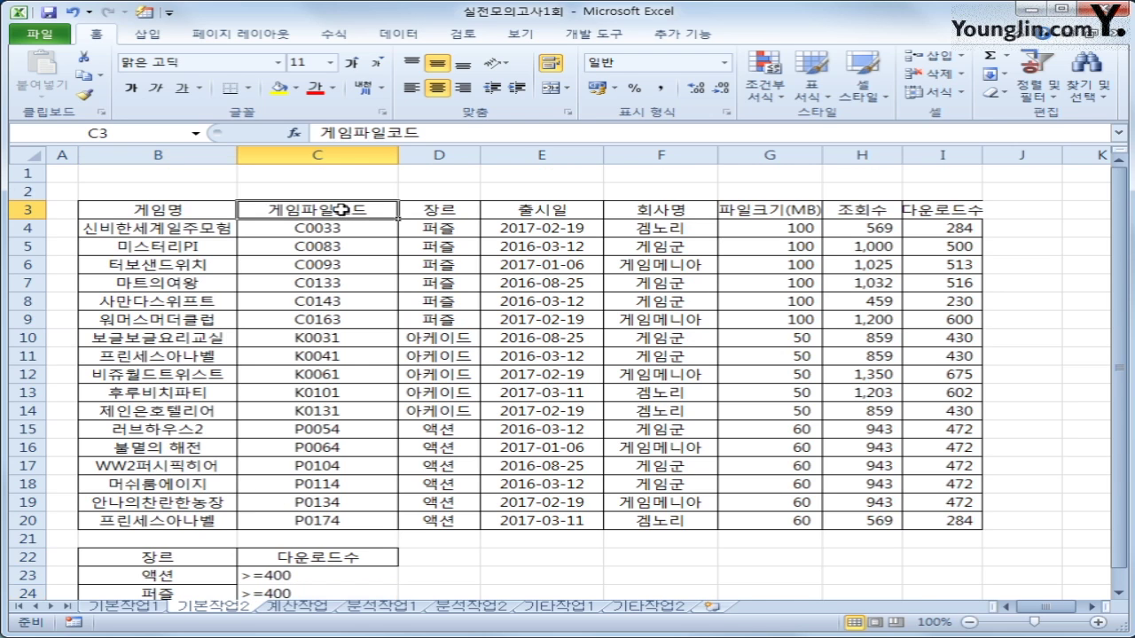
ctrl+click(441, 210)
ctrl+click(645, 213)
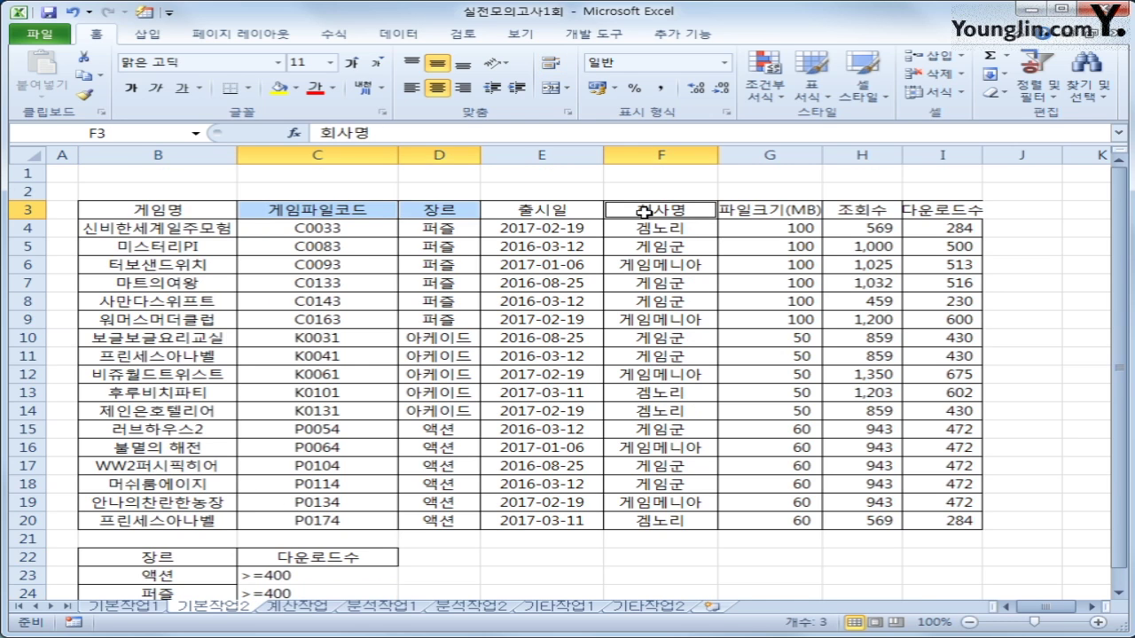
ctrl+click(943, 210)
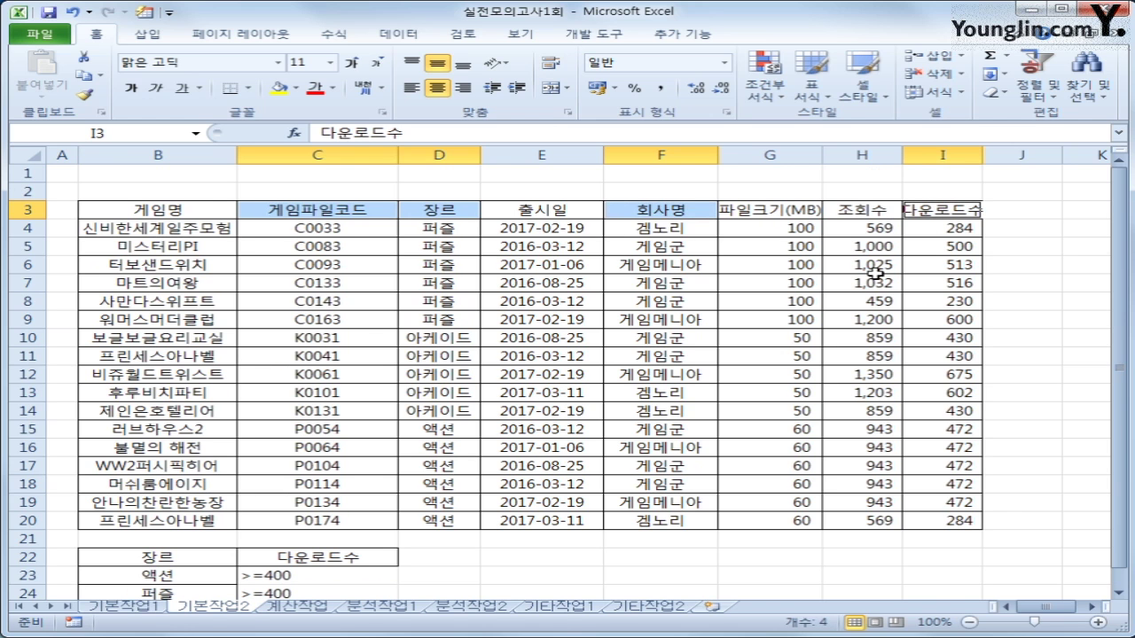
key(ctrl+c)
scroll(394, 451, down, 4)
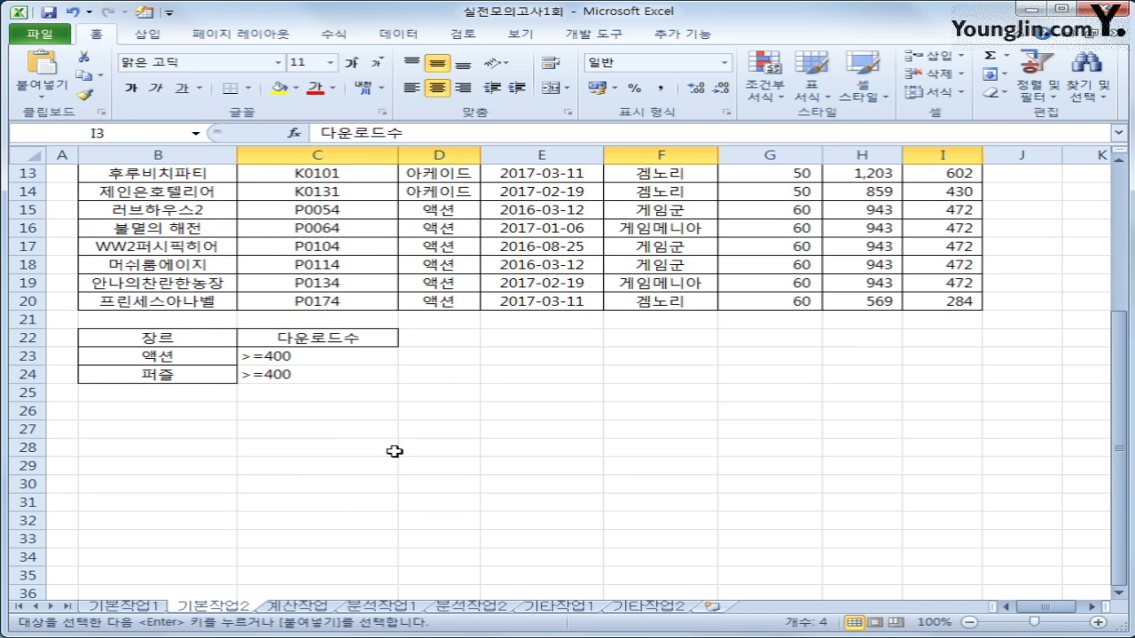
click(167, 431)
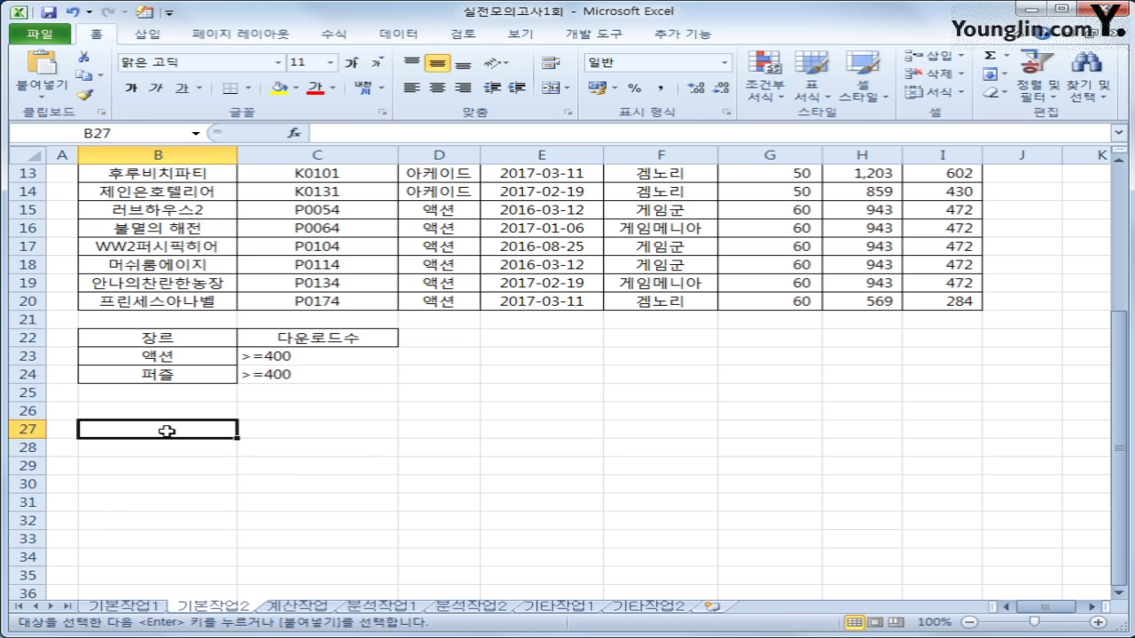
key(ctrl+v)
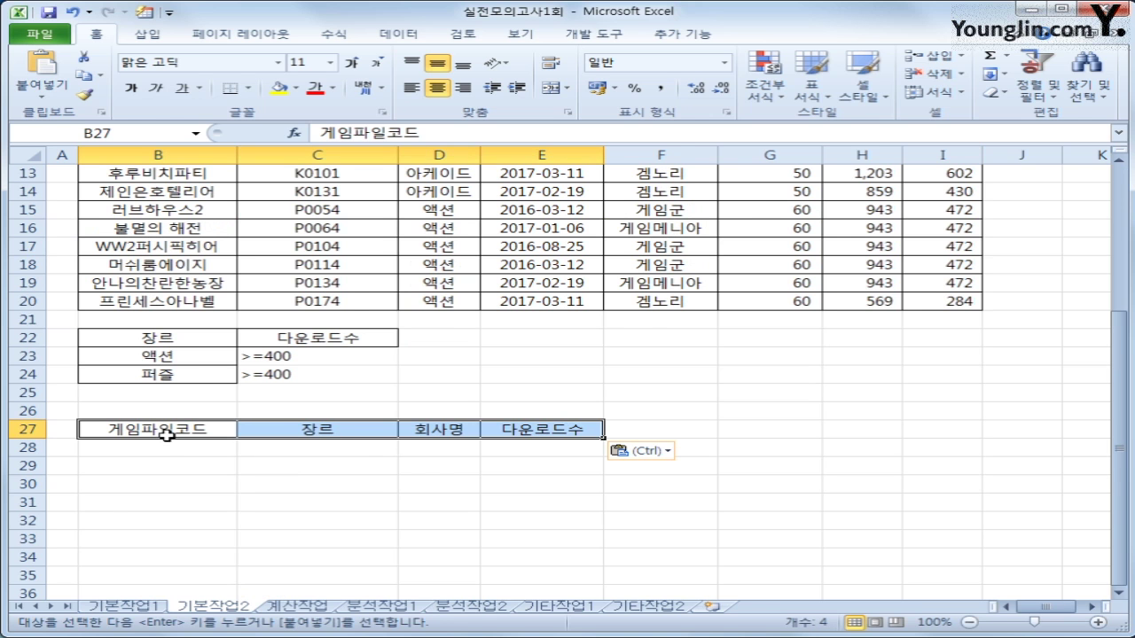
- Run an advanced filter on B3:I20 with criteria range B22:C24, copying the results to another location at B27:E27
scroll(167, 435, up, 4)
click(244, 262)
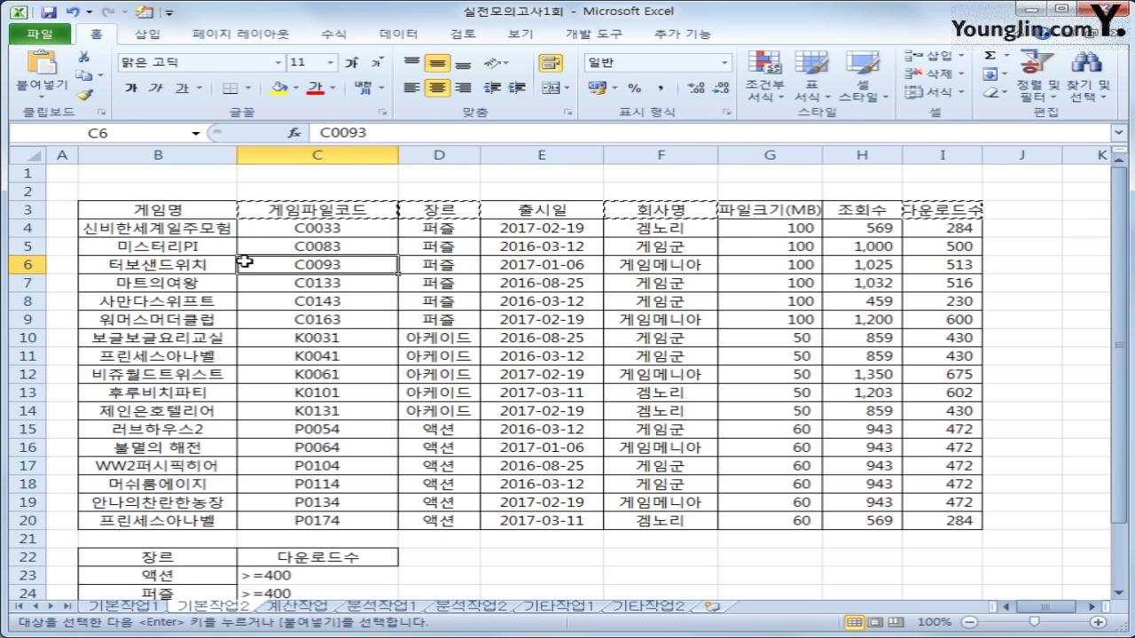
click(398, 34)
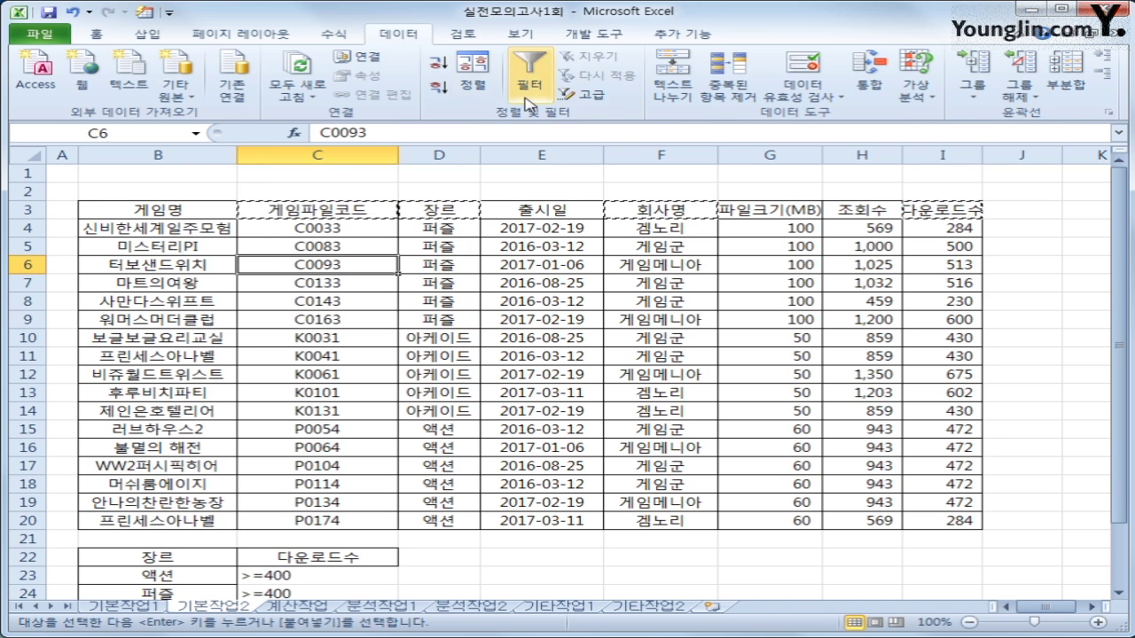
click(581, 101)
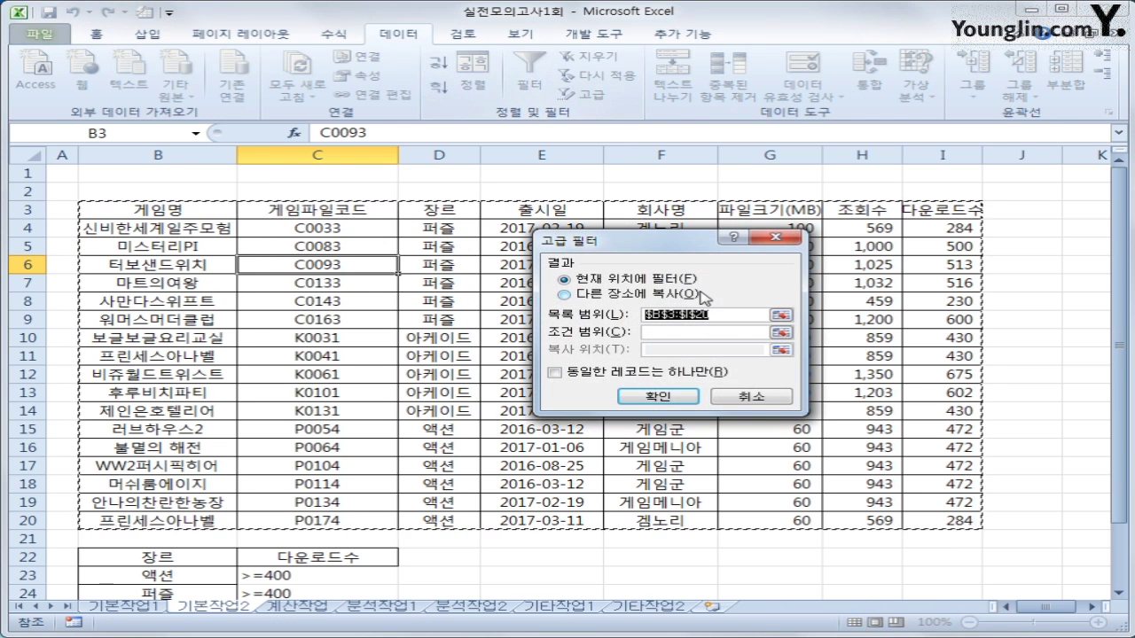
click(686, 332)
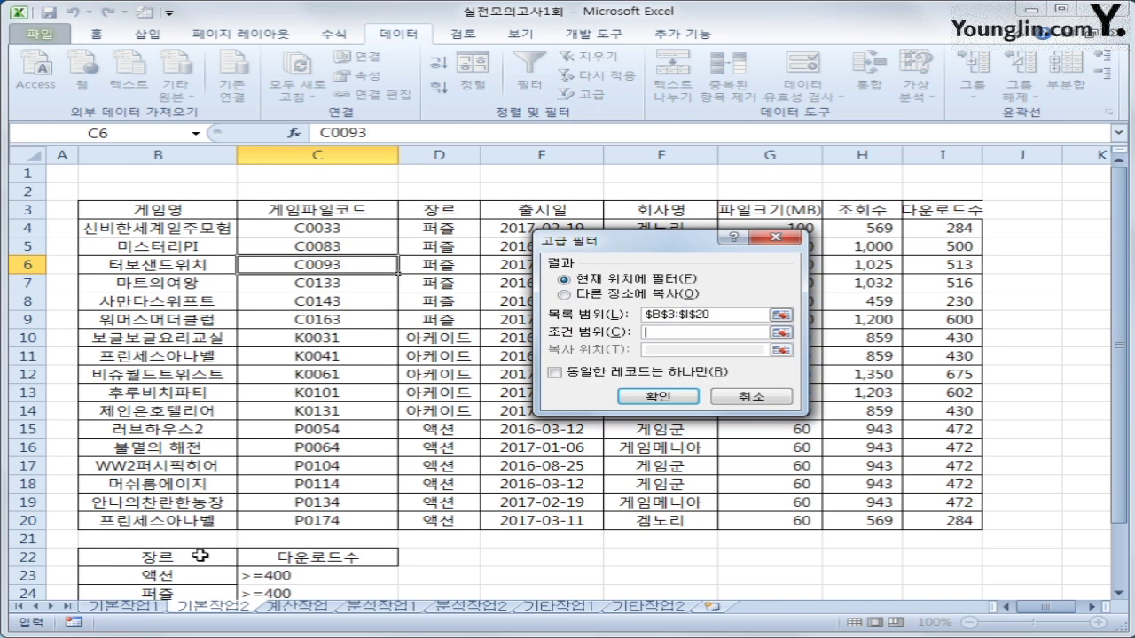
drag(175, 558, 301, 564)
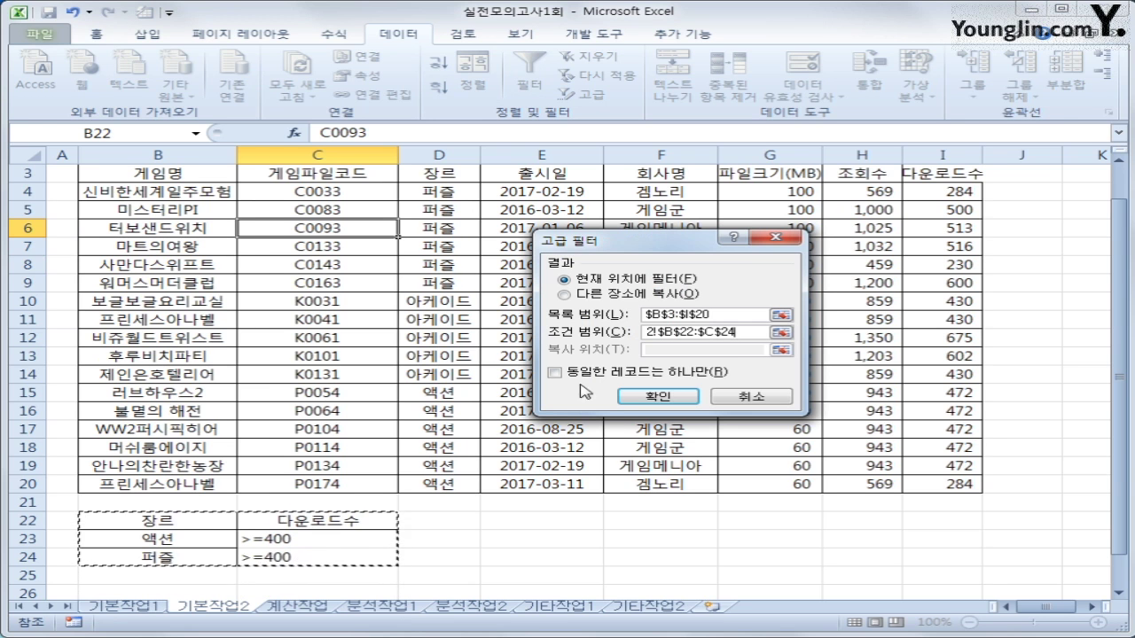
click(564, 293)
click(672, 351)
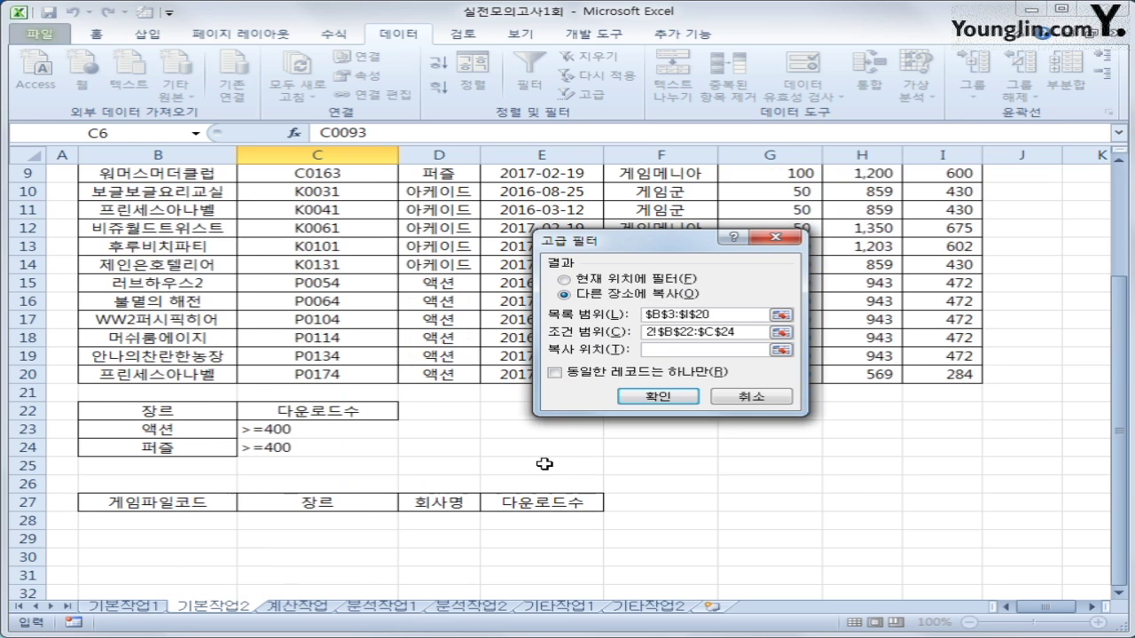
scroll(567, 455, down, 2)
drag(206, 508, 532, 507)
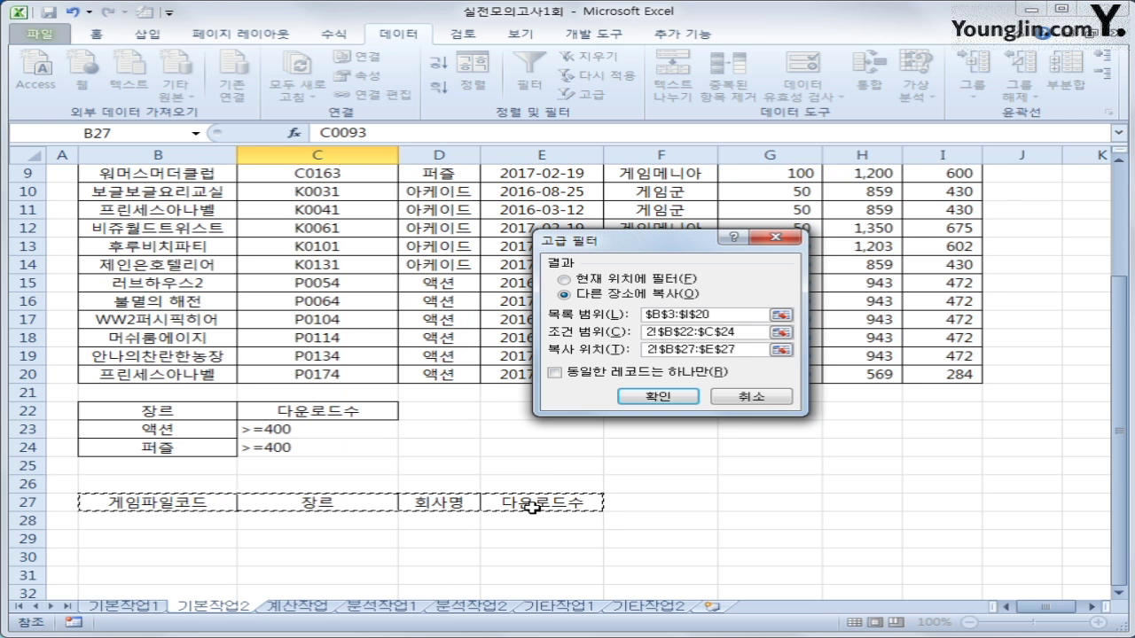
click(656, 399)
- Widen column D so the 회사명 entries fit on one line, and auto-fit the height of rows 28 to 36
scroll(629, 455, down, 5)
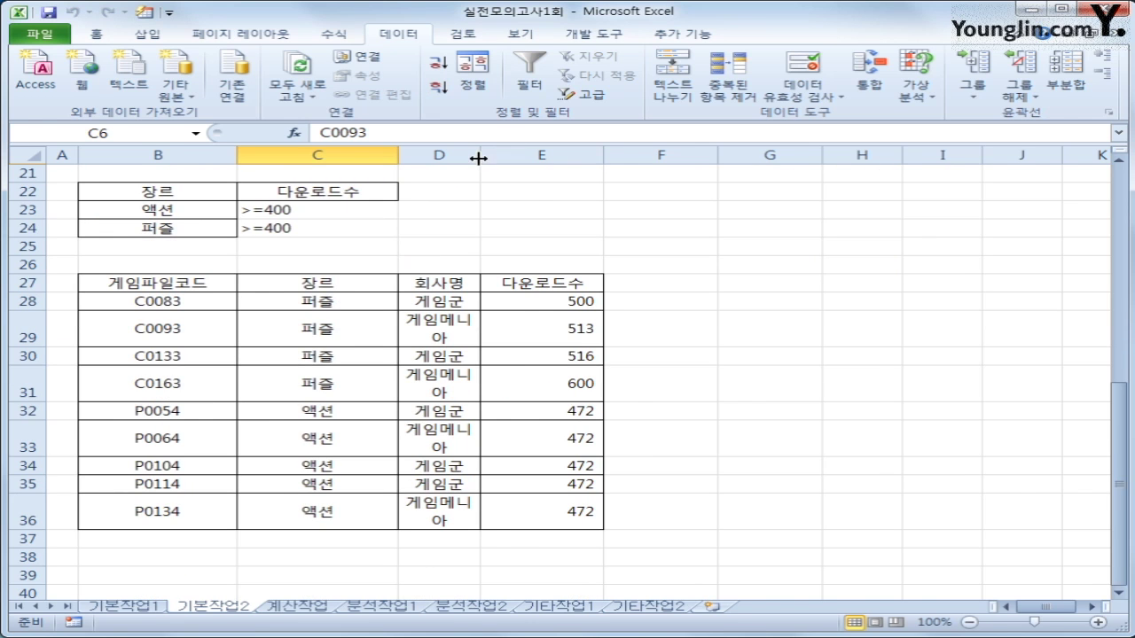
drag(481, 156, 536, 157)
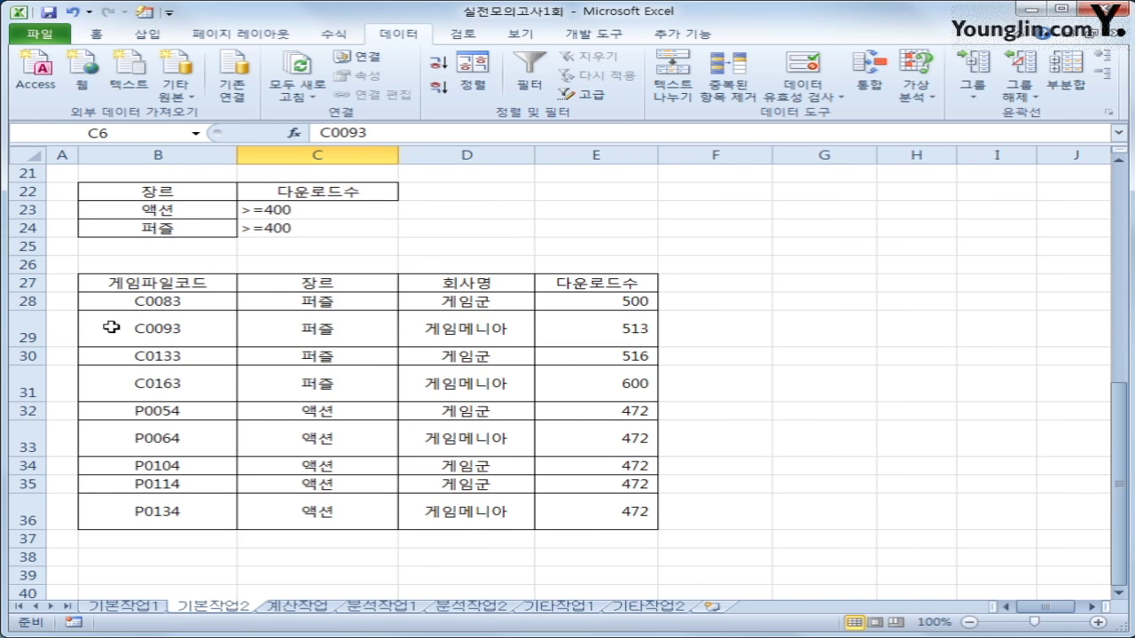
drag(35, 301, 40, 515)
double_click(41, 529)
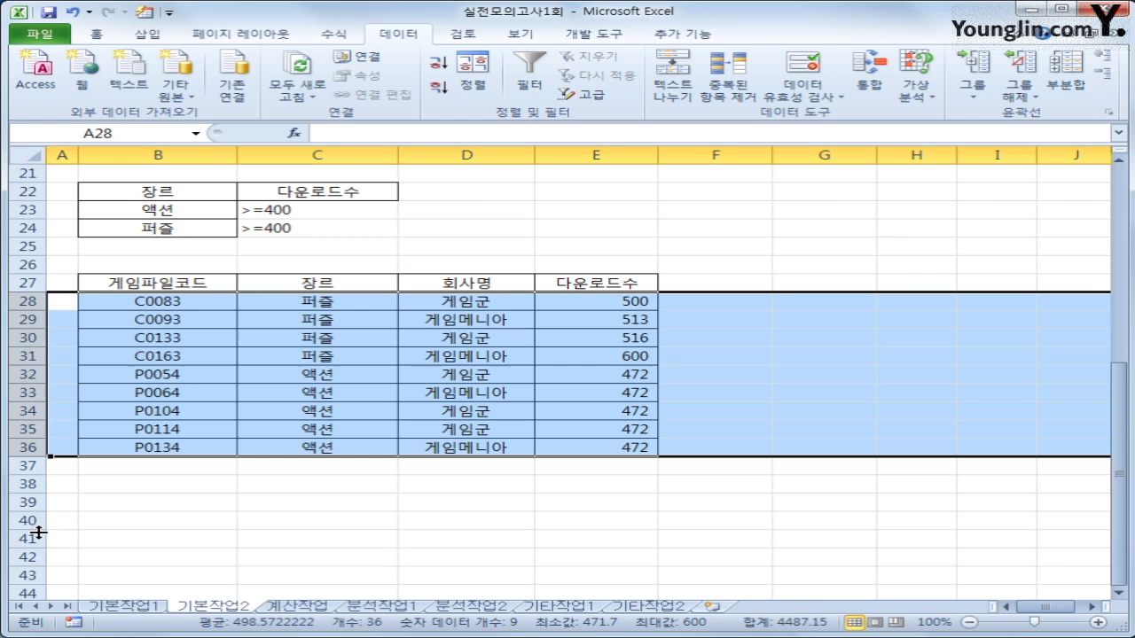
click(441, 394)
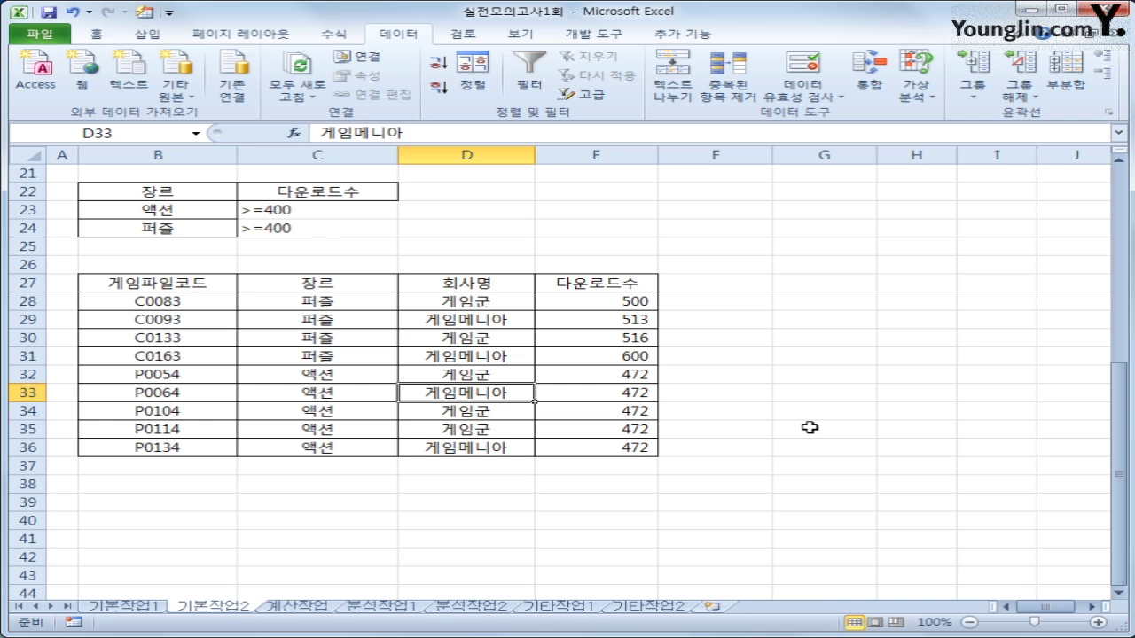
- Start a new conditional formatting rule for B4:I20 that uses a formula to determine which cells to format
scroll(810, 428, up, 7)
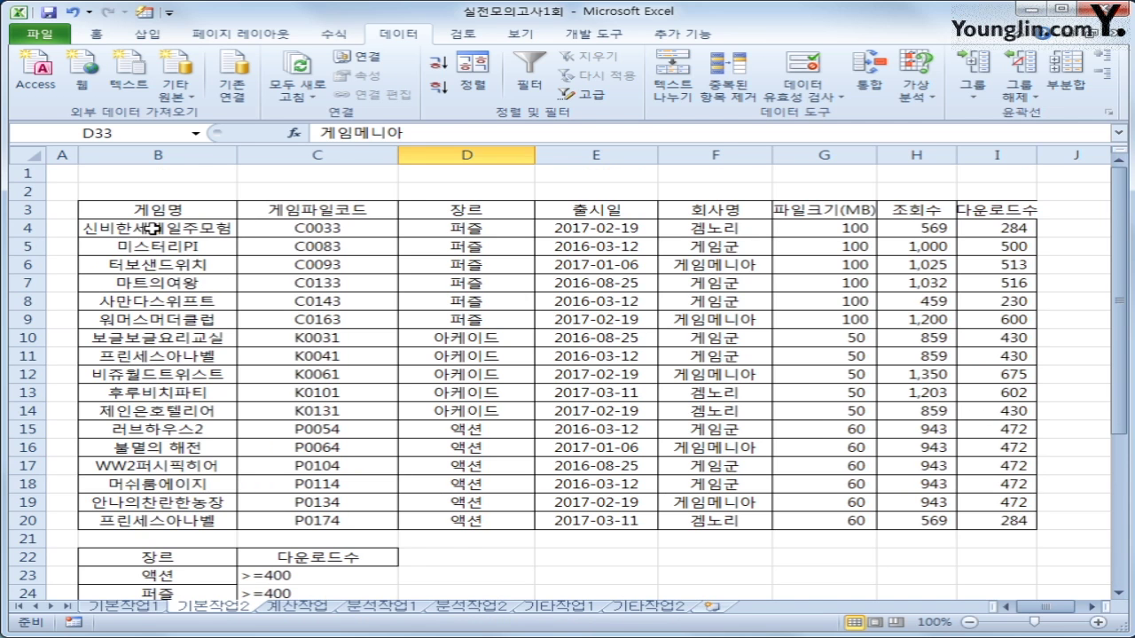
drag(158, 228, 1007, 524)
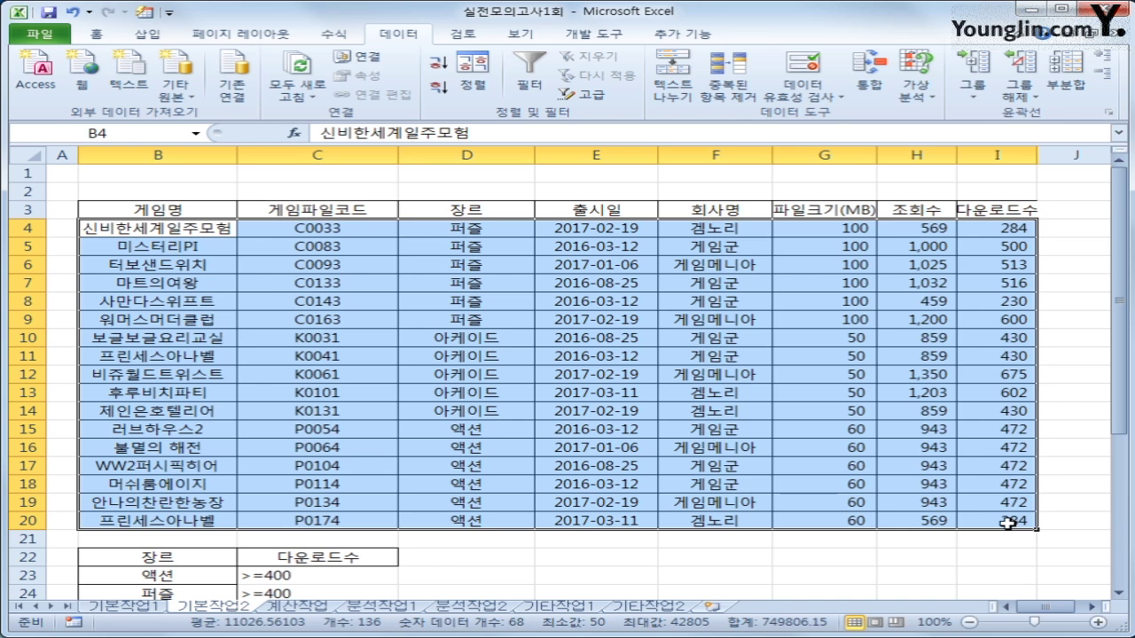
click(95, 33)
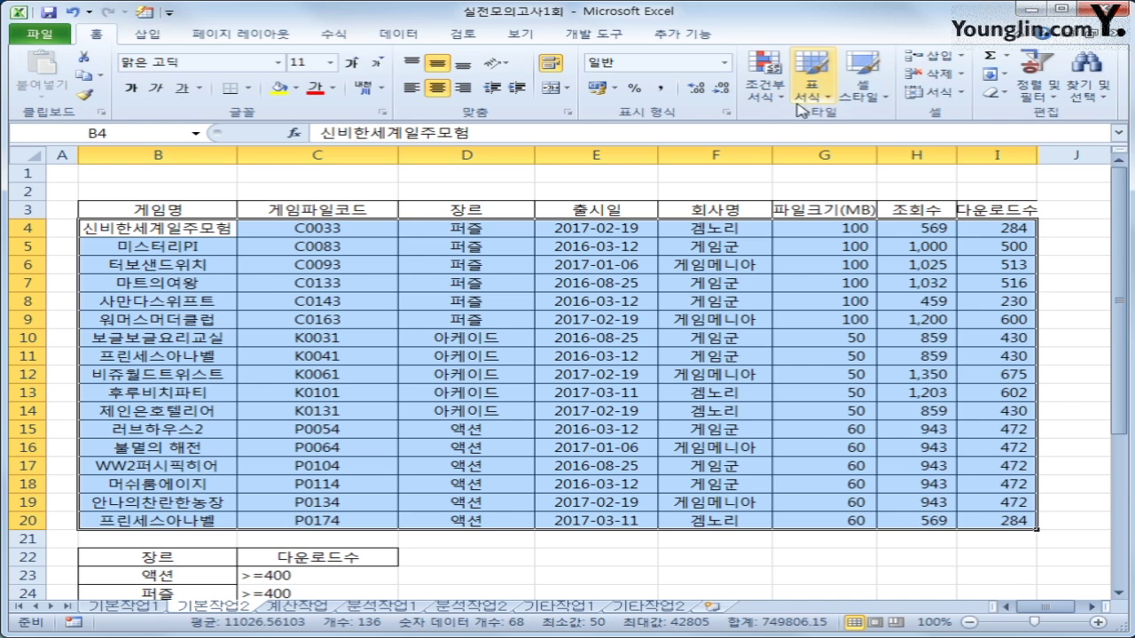
click(764, 78)
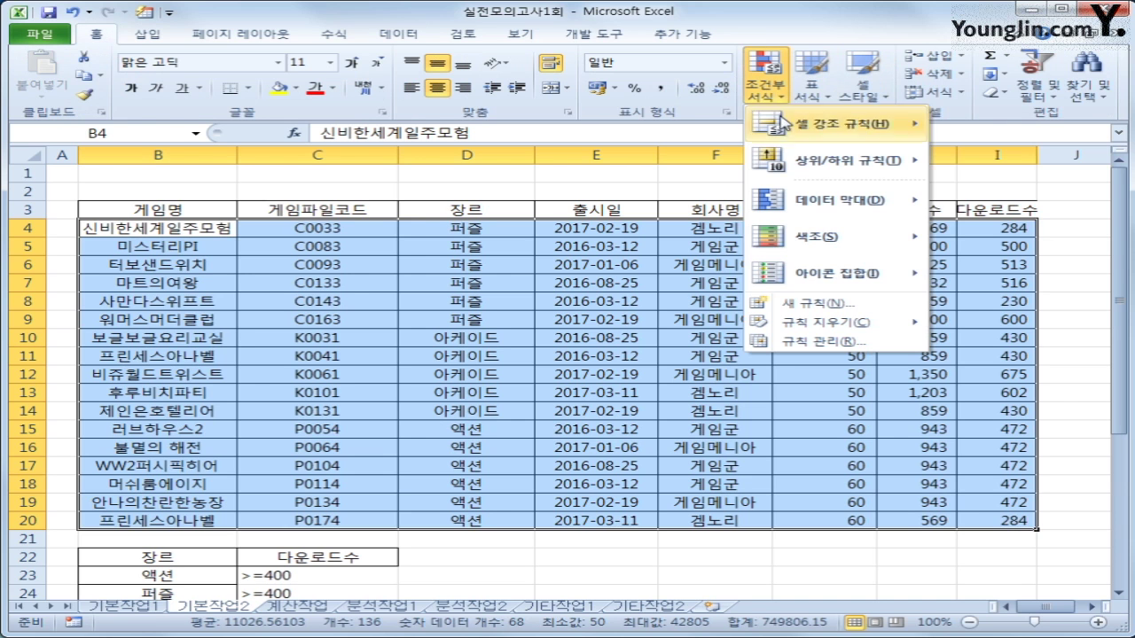
click(813, 304)
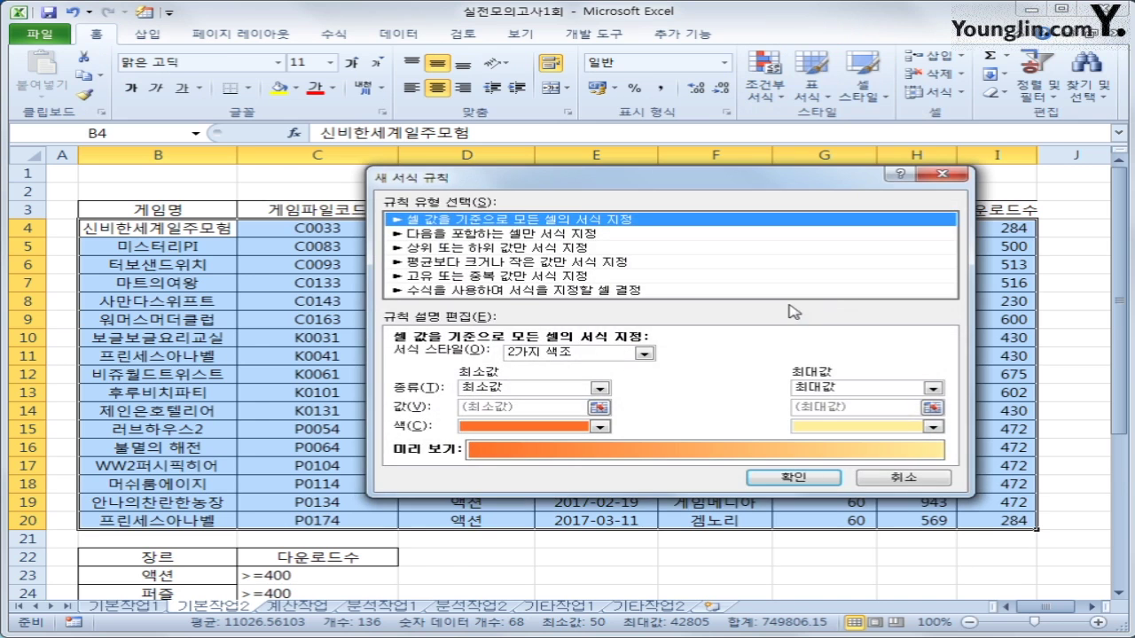
click(523, 293)
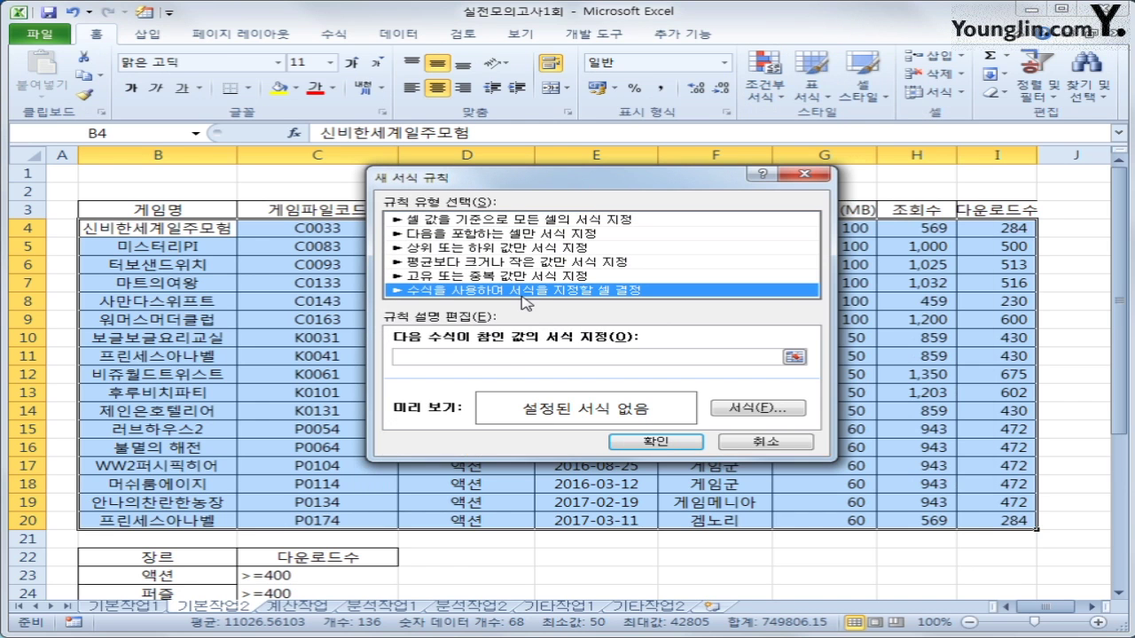
- Begin the rule's formula with =mod(month($E4, keeping only the column of the 출시일 reference absolute
click(510, 358)
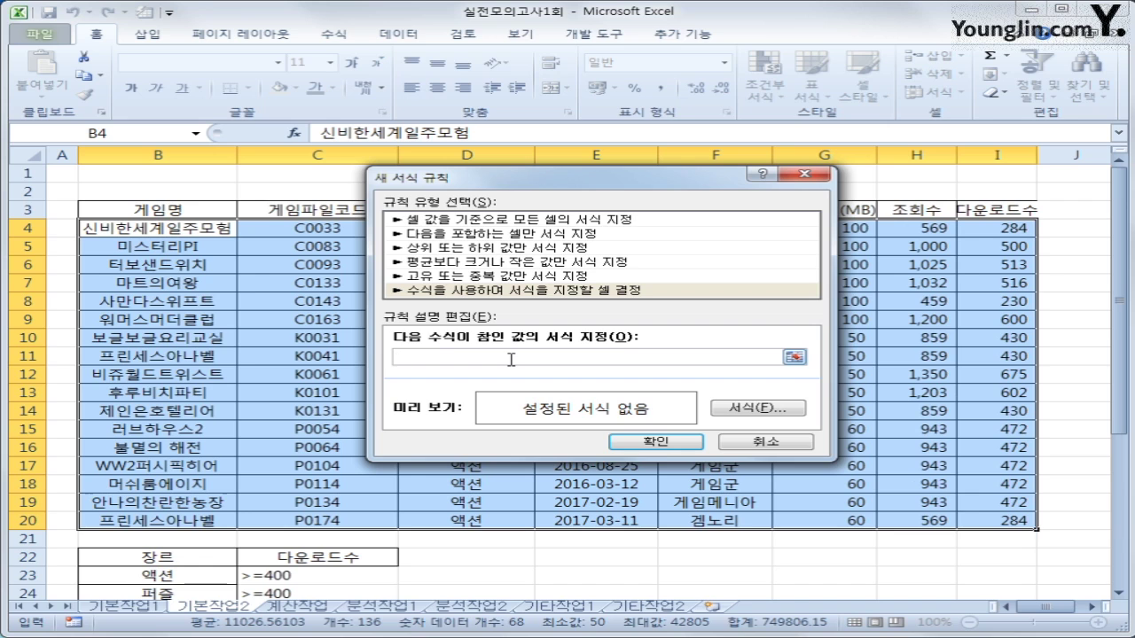
text(=)
text(ㅋ)
key(BackSpace)
text(mod(month()
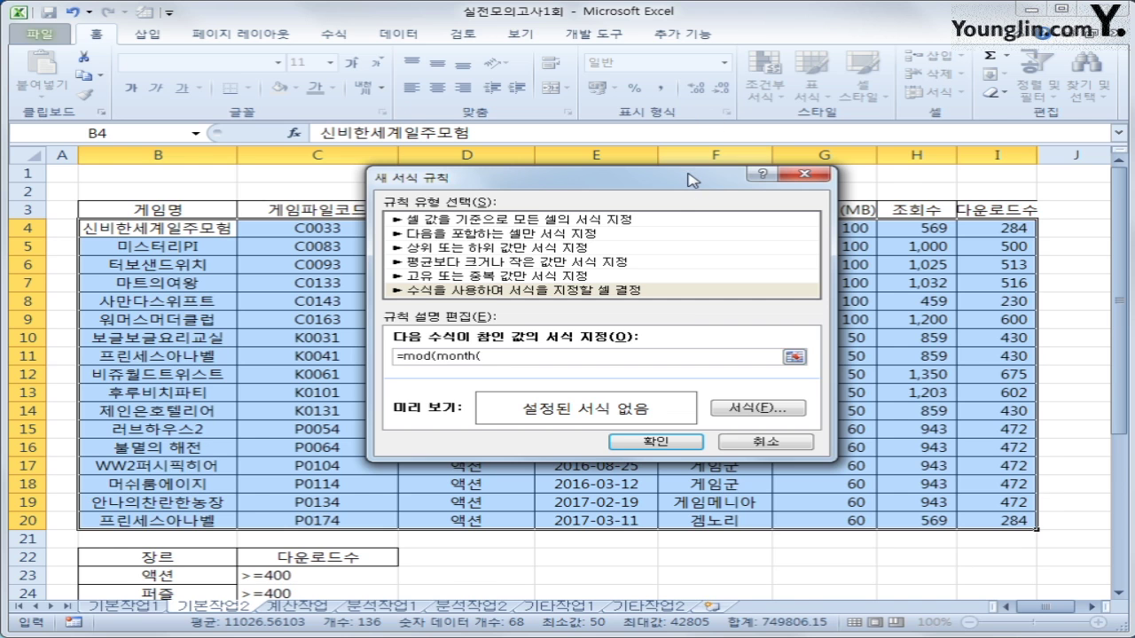
drag(692, 177, 644, 234)
click(629, 228)
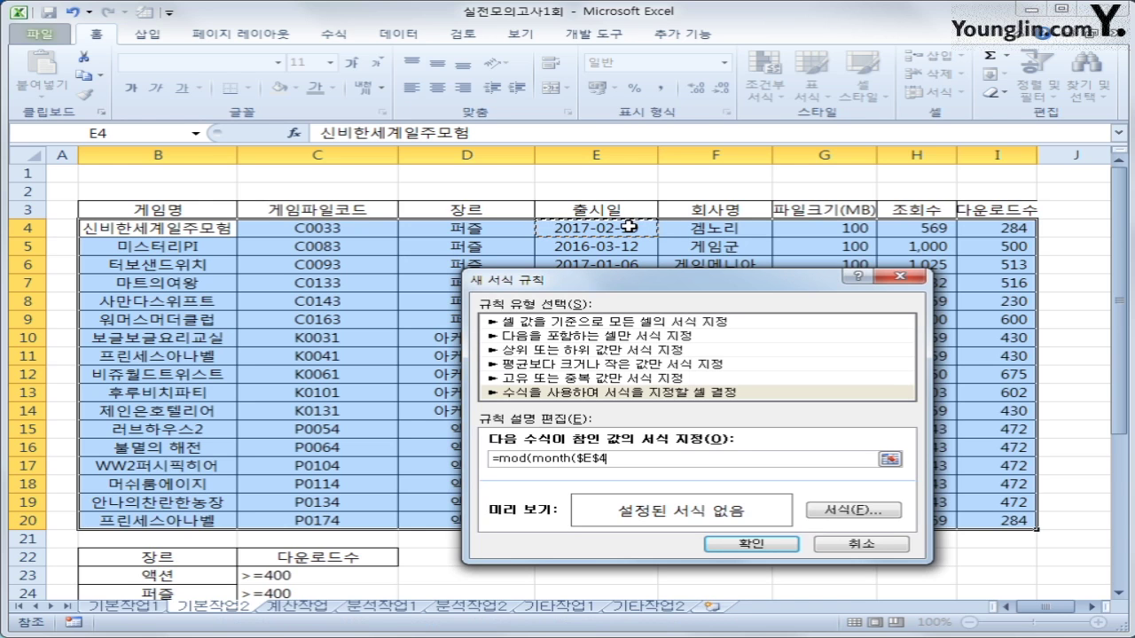
key(F4)
key(F4)
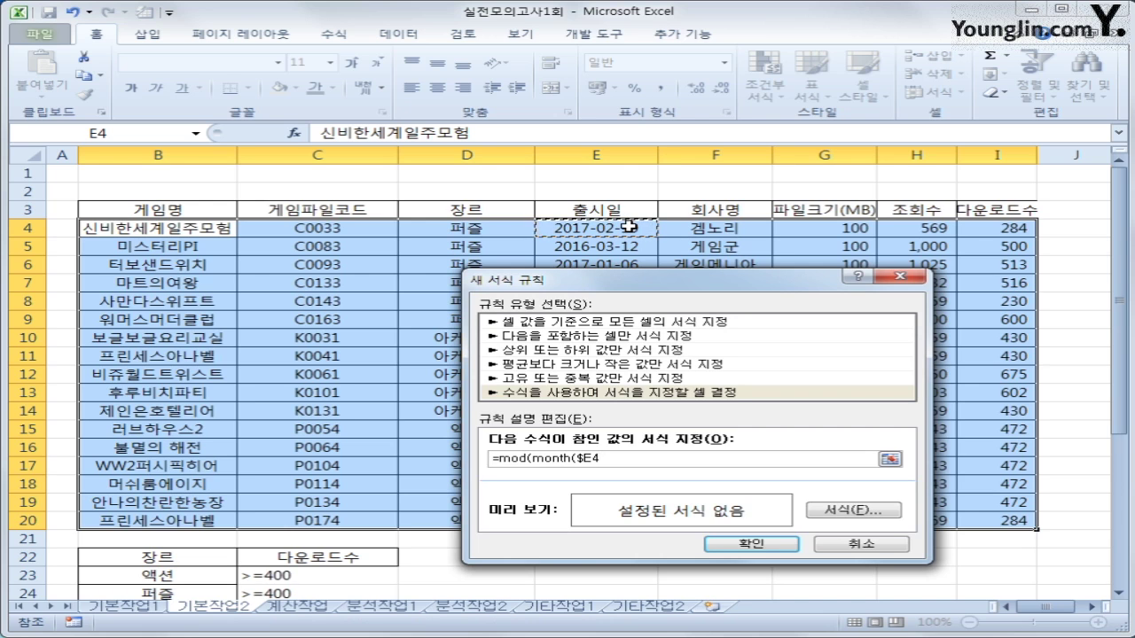
- Complete the rule's formula as =mod(month($E4),2)<>0 to match rows with an odd 출시일 month
text())
text(,2)<>0)
key(BackSpace)
key(BackSpace)
key(BackSpace)
text(=1)
key(BackSpace)
key(BackSpace)
text(<>0)
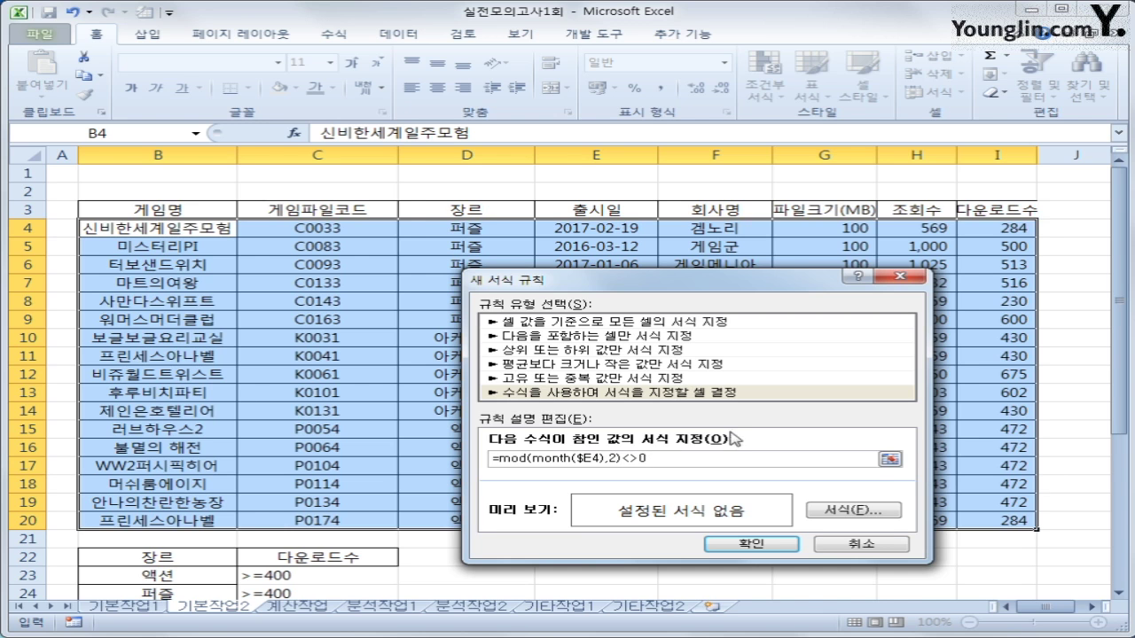
- Set the rule's format to a 기울임꼴 font style in red and apply the rule to the range
click(870, 512)
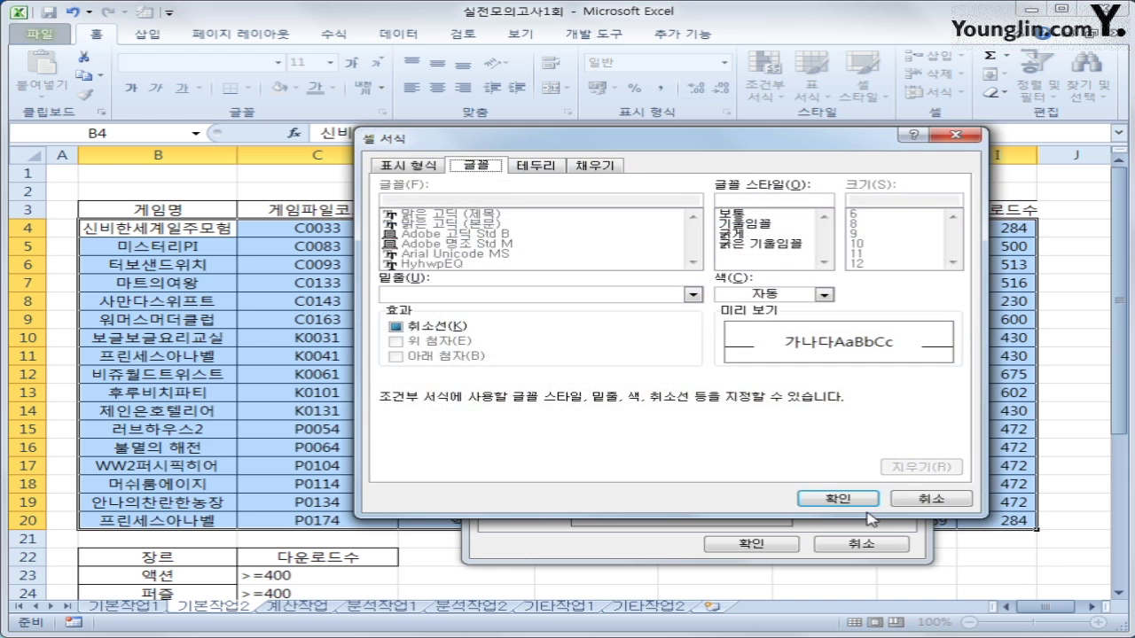
click(775, 225)
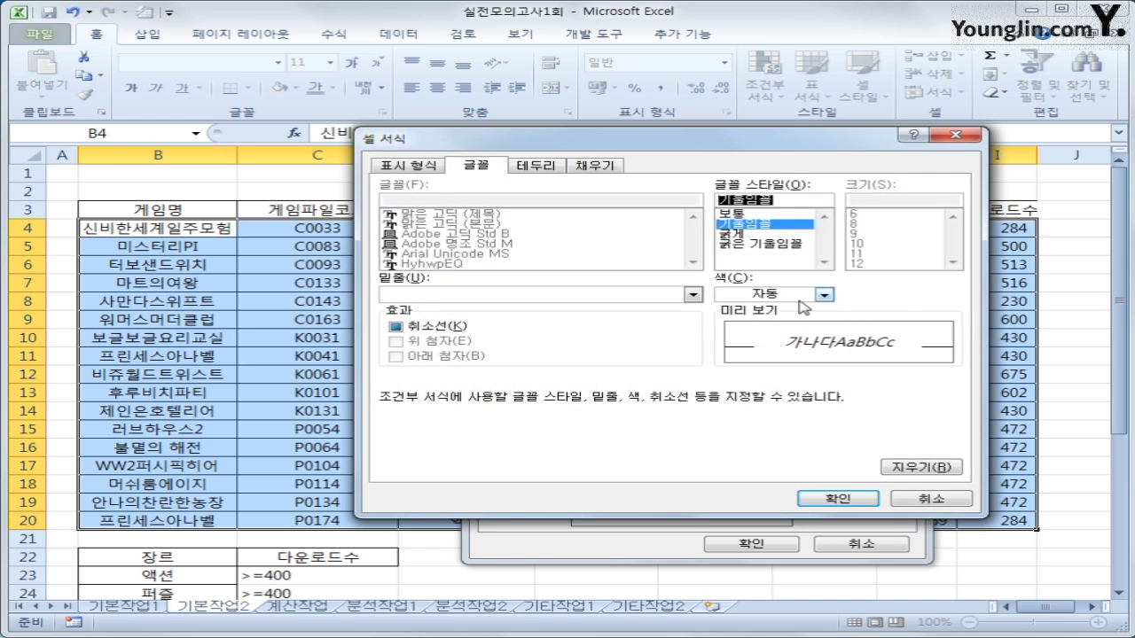
click(824, 295)
click(745, 438)
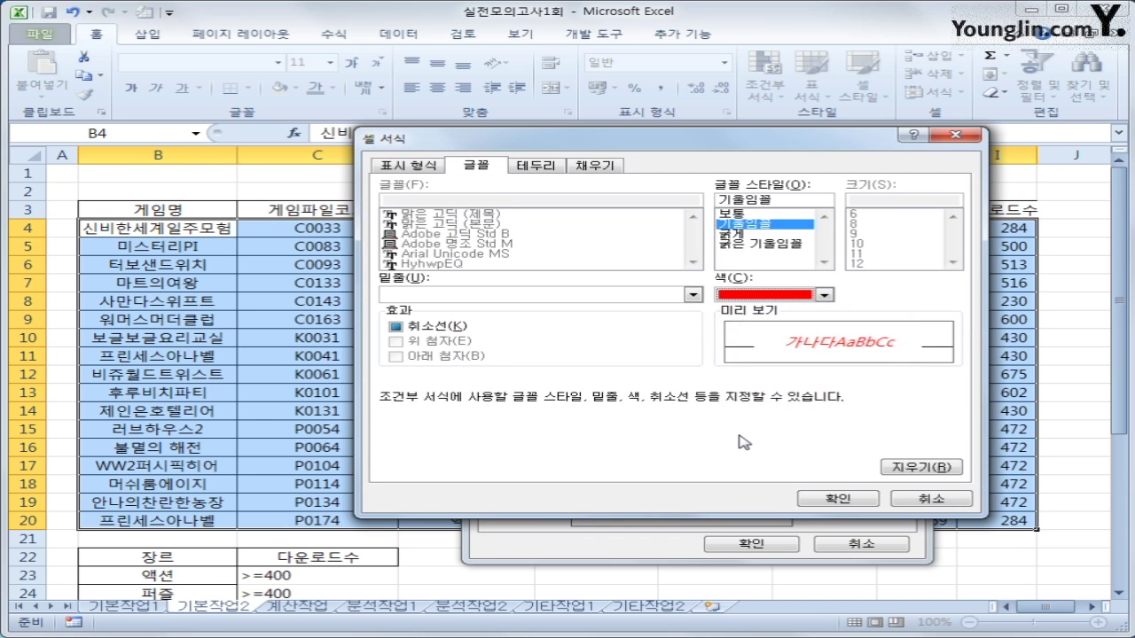
click(839, 499)
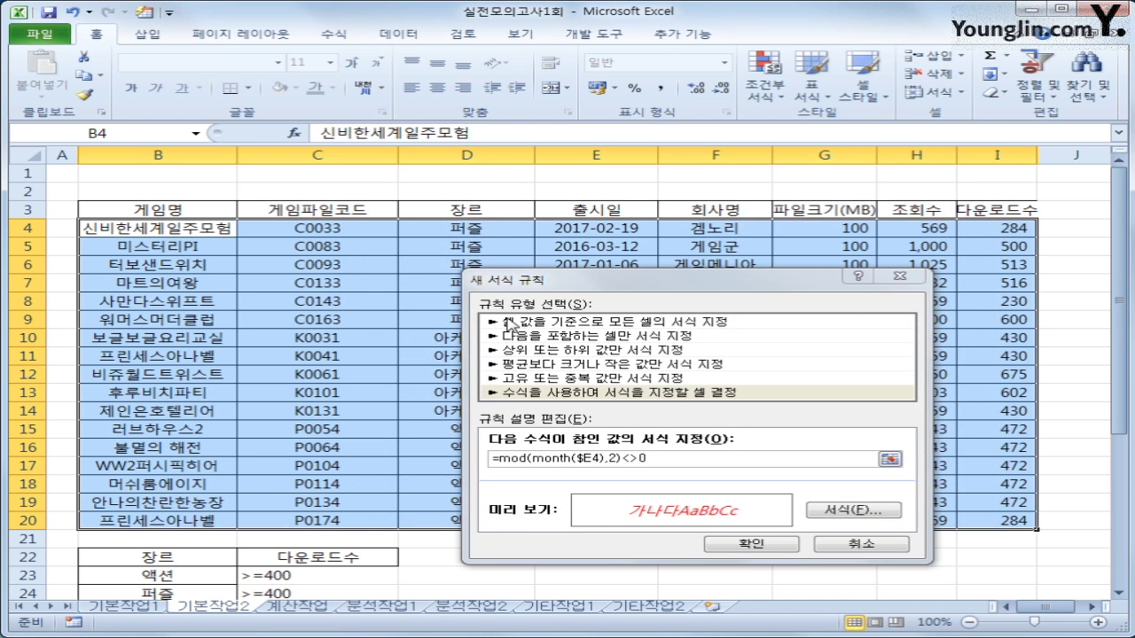
click(747, 544)
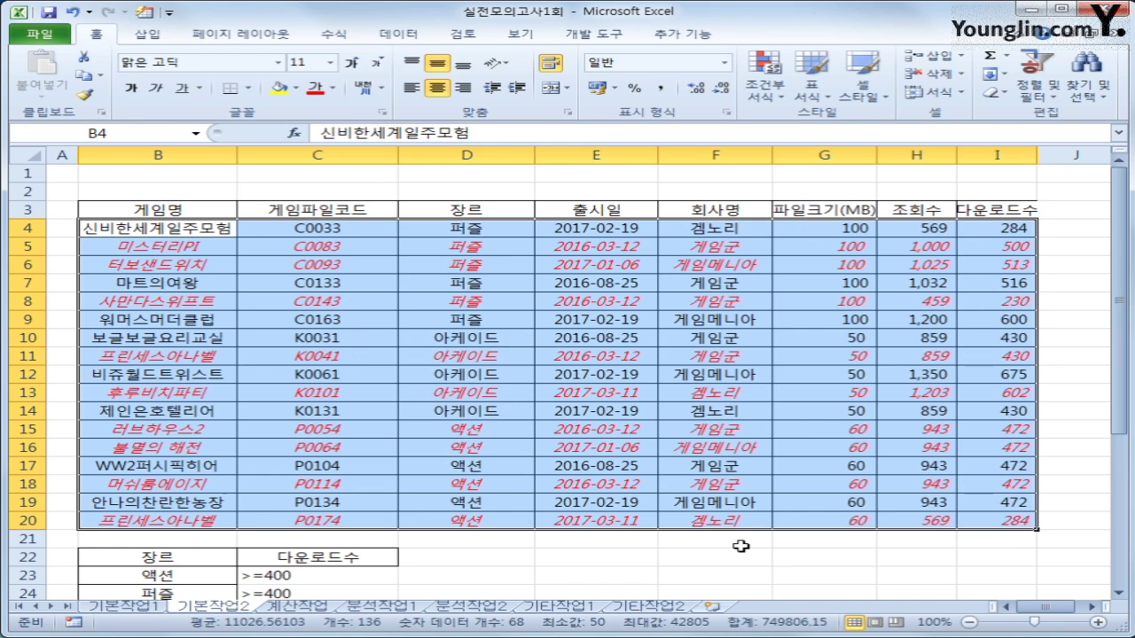
- On the 계산작업 sheet, begin the 장르 formula in C4 with =if(and(LEFT(A4,1)="A", as the first condition
click(316, 610)
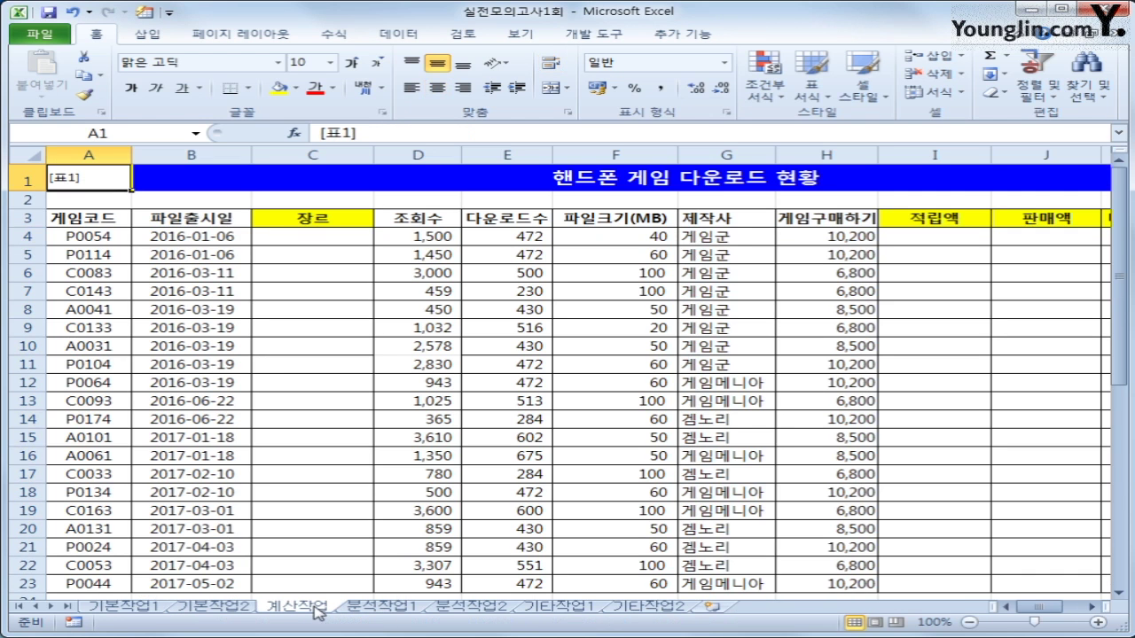
click(319, 244)
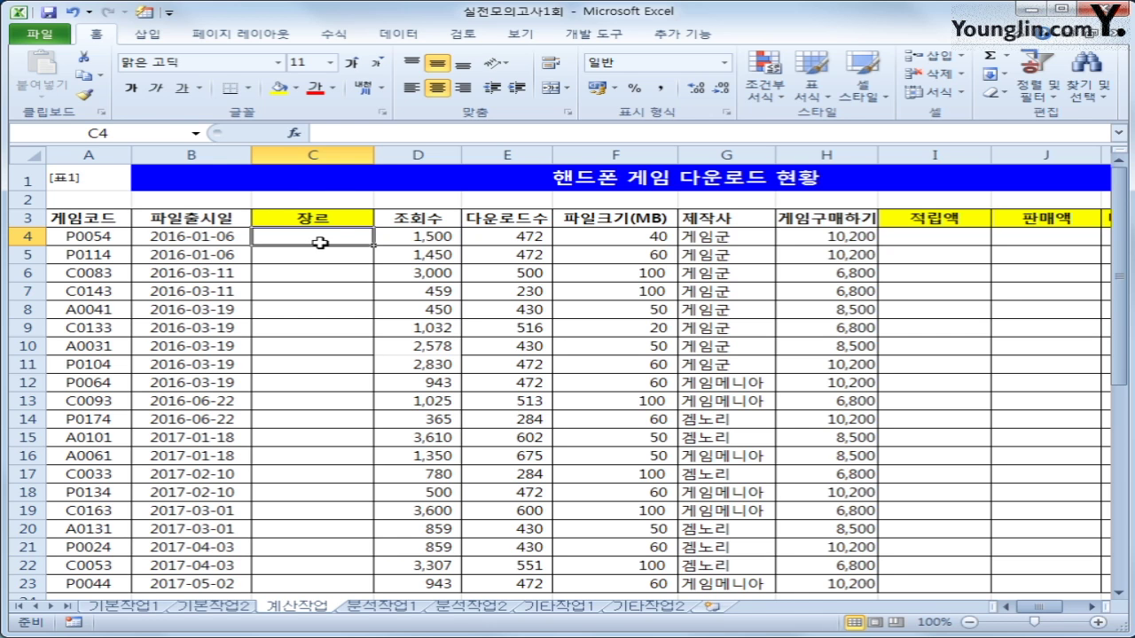
text(=if()
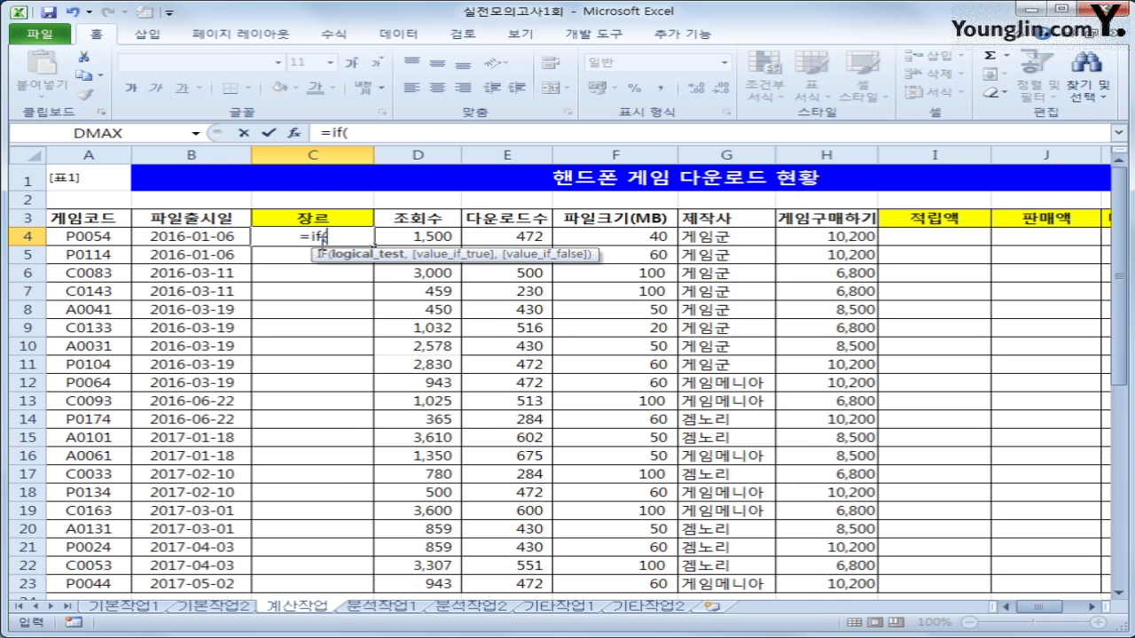
text(and()
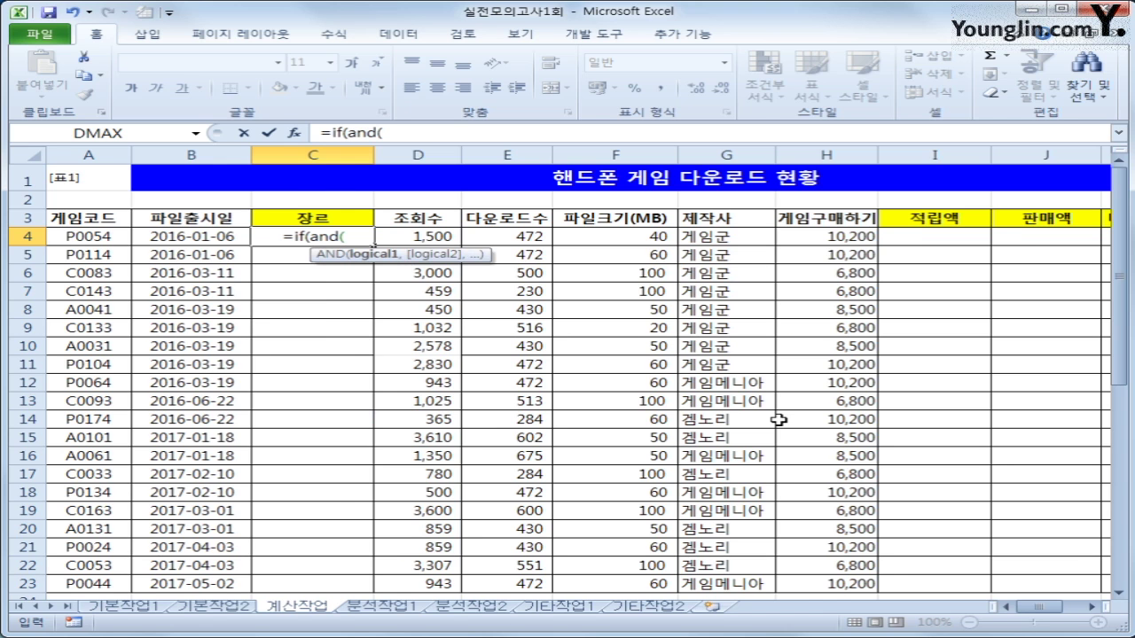
text(left)
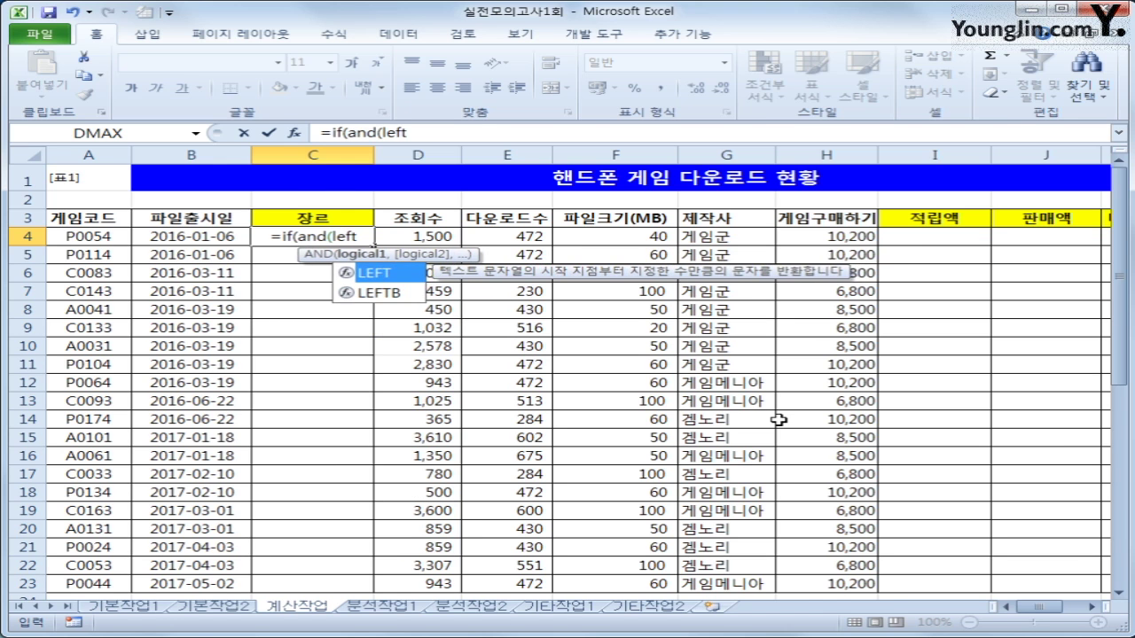
key(Tab)
key(Left)
key(Left)
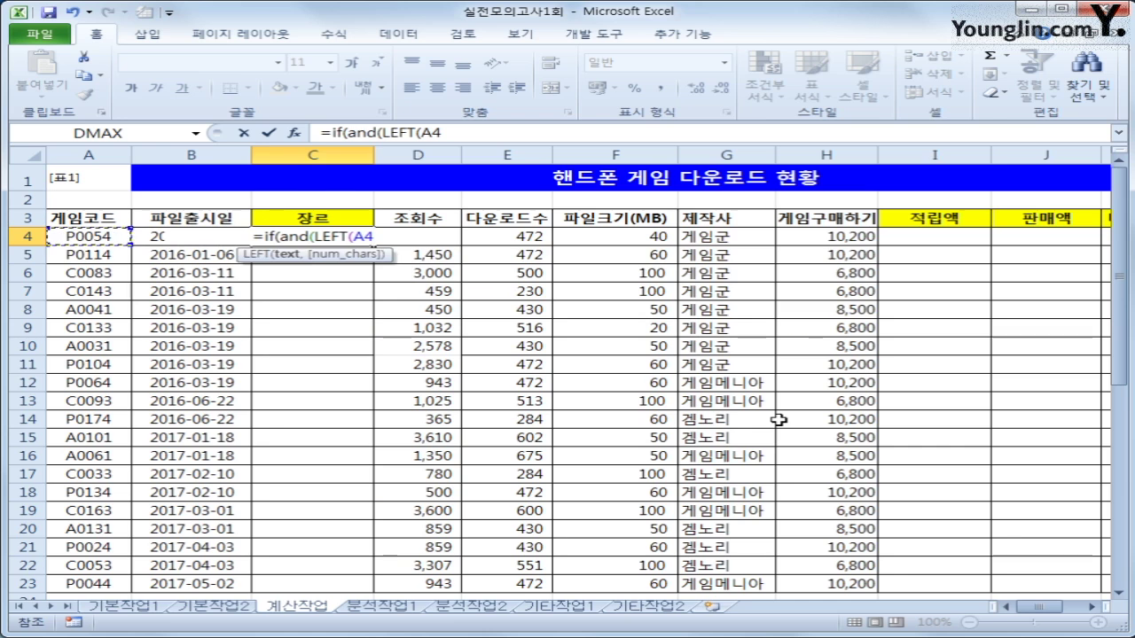
text(,1))
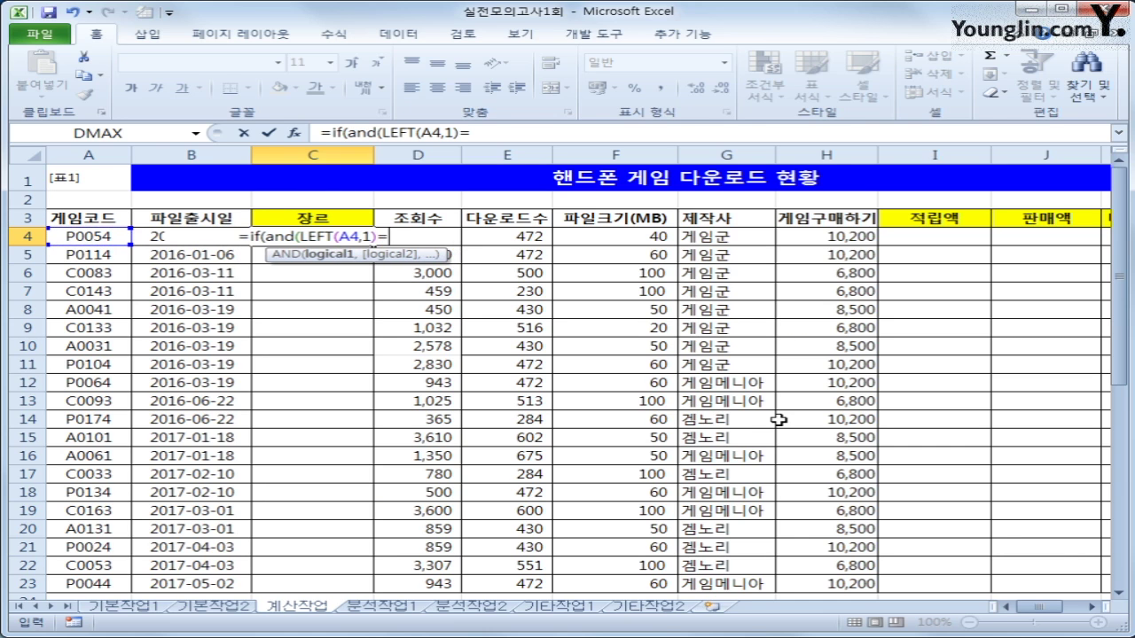
text(="A",)
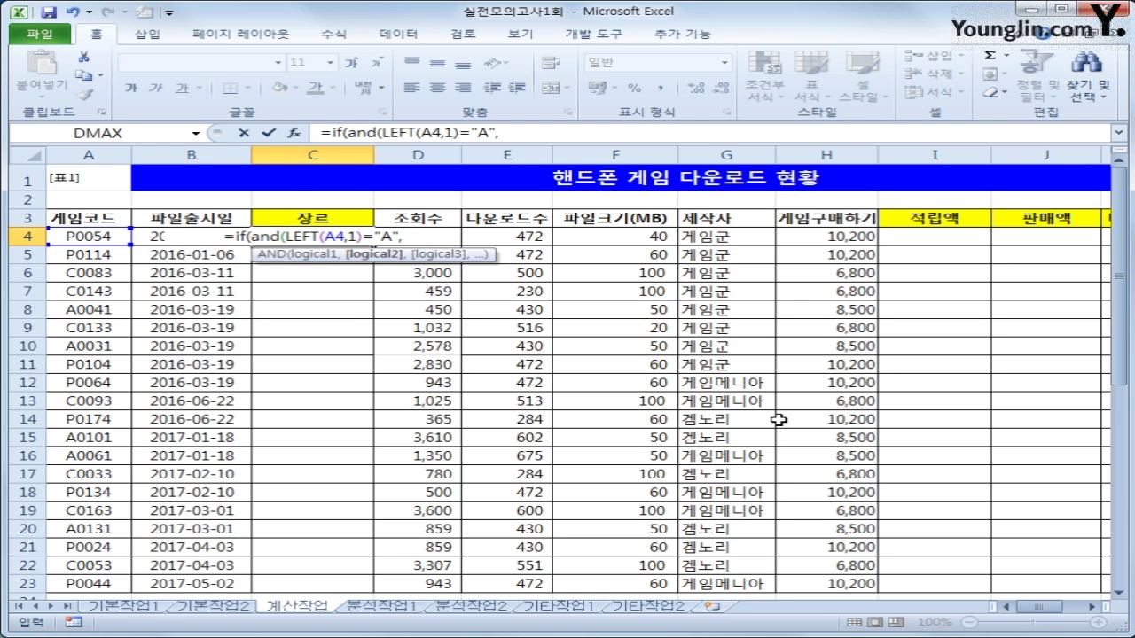
- Add right(A4,1)="1" as the second condition in C4's formula, with 1 as quoted text, and close the AND function
text(right()
text(A4,1)
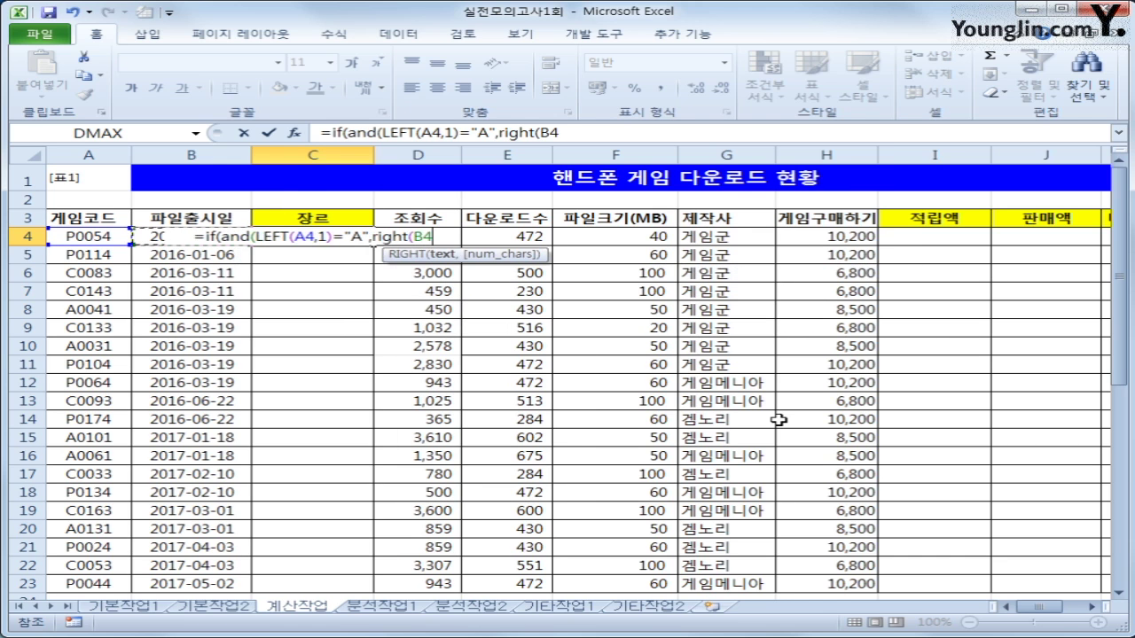
text())
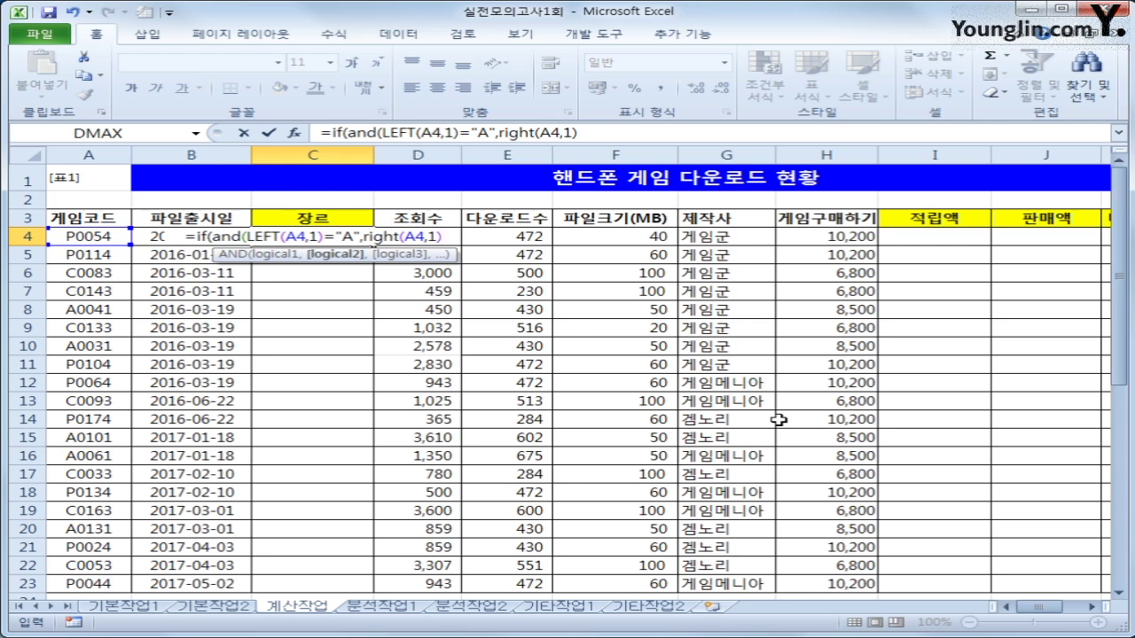
text(=1)
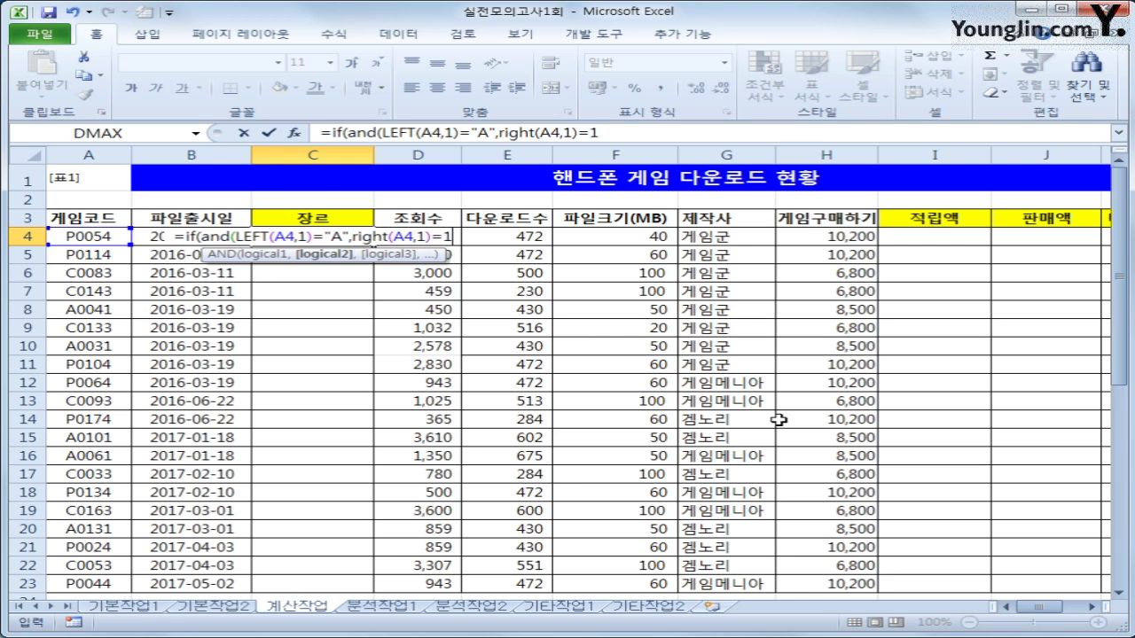
key(BackSpace)
key(Return)
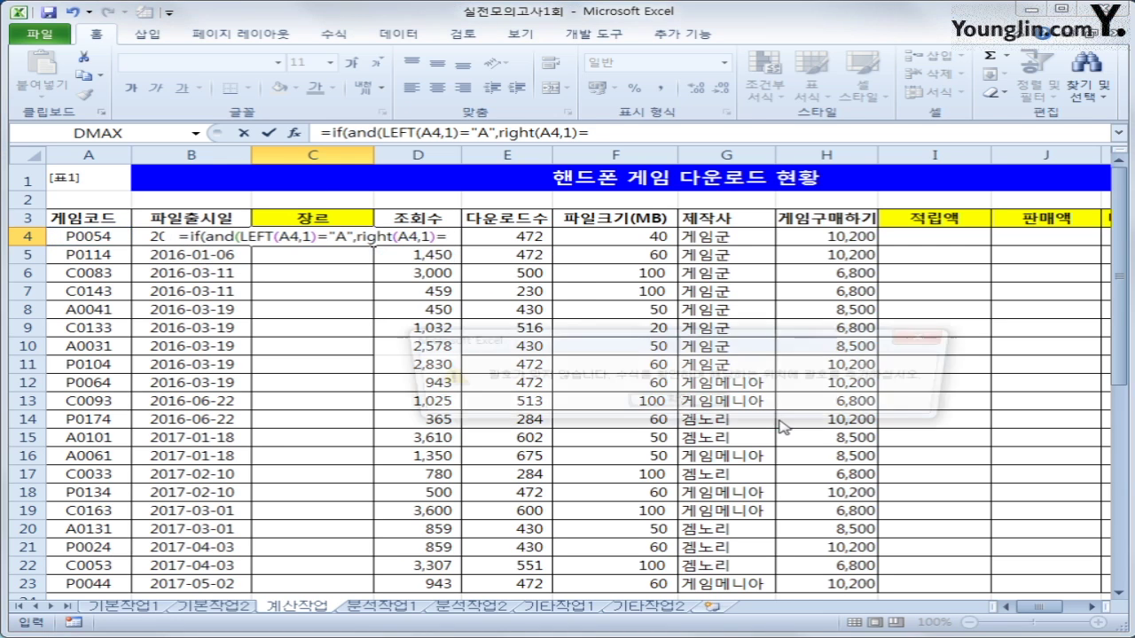
key(Return)
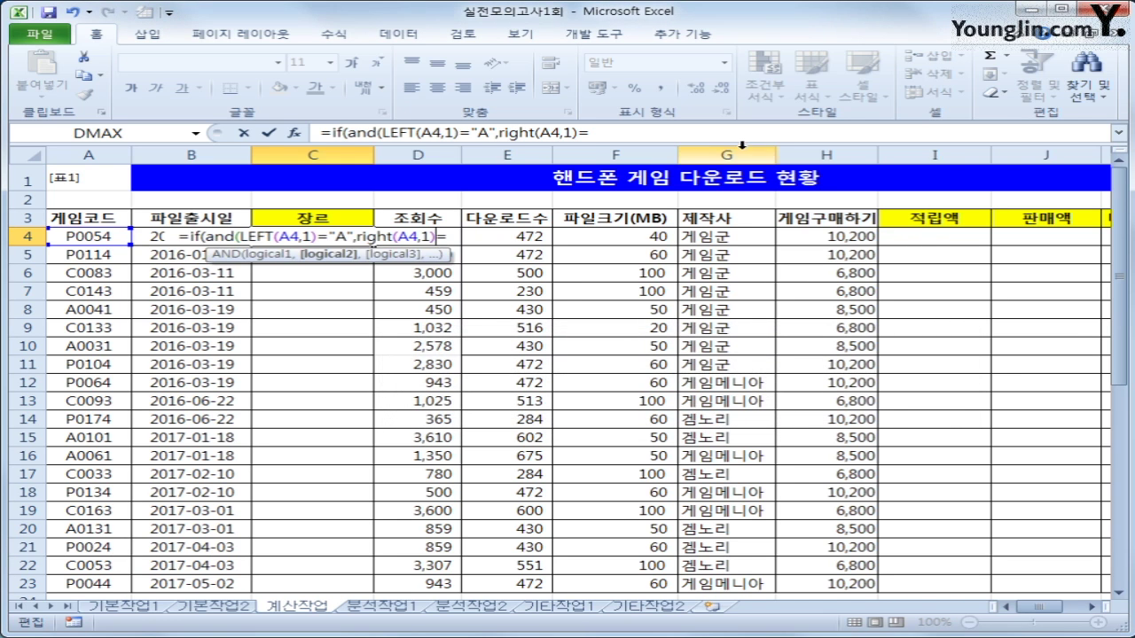
click(663, 133)
text("1)
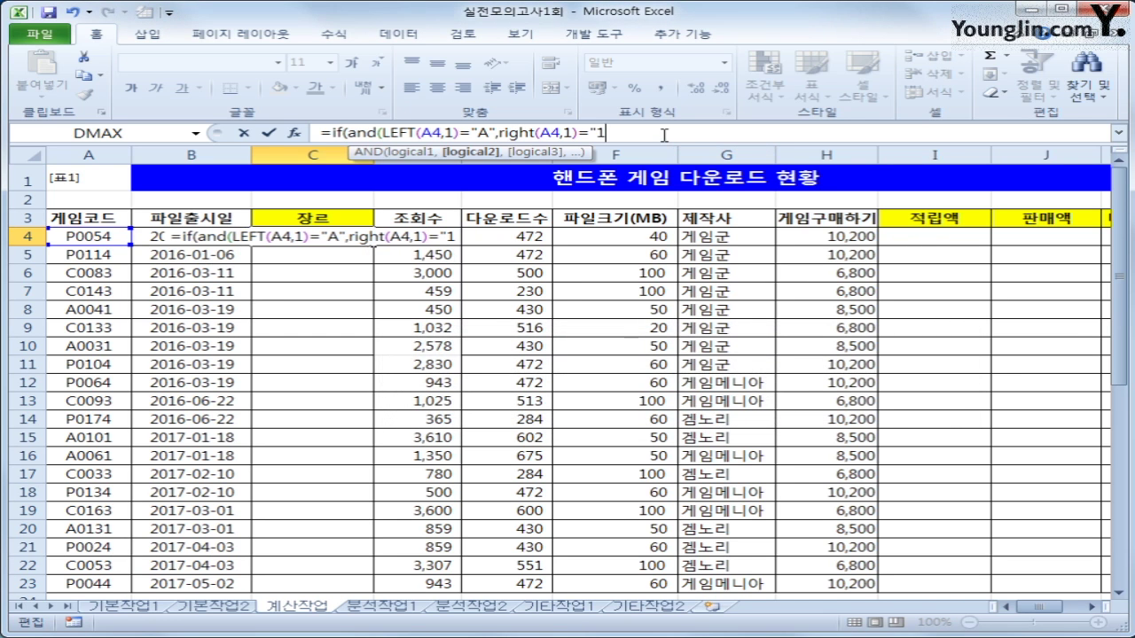
text("))
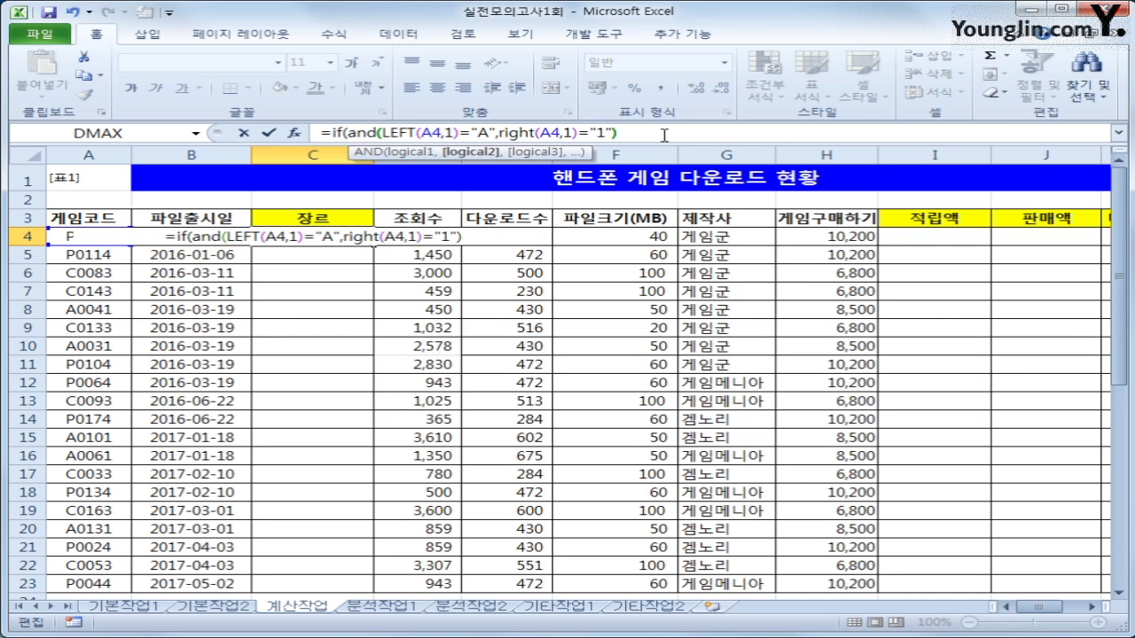
- Add "액션" as the value-if-true result in C4's IF formula, followed by a comma for the next argument
text(,)
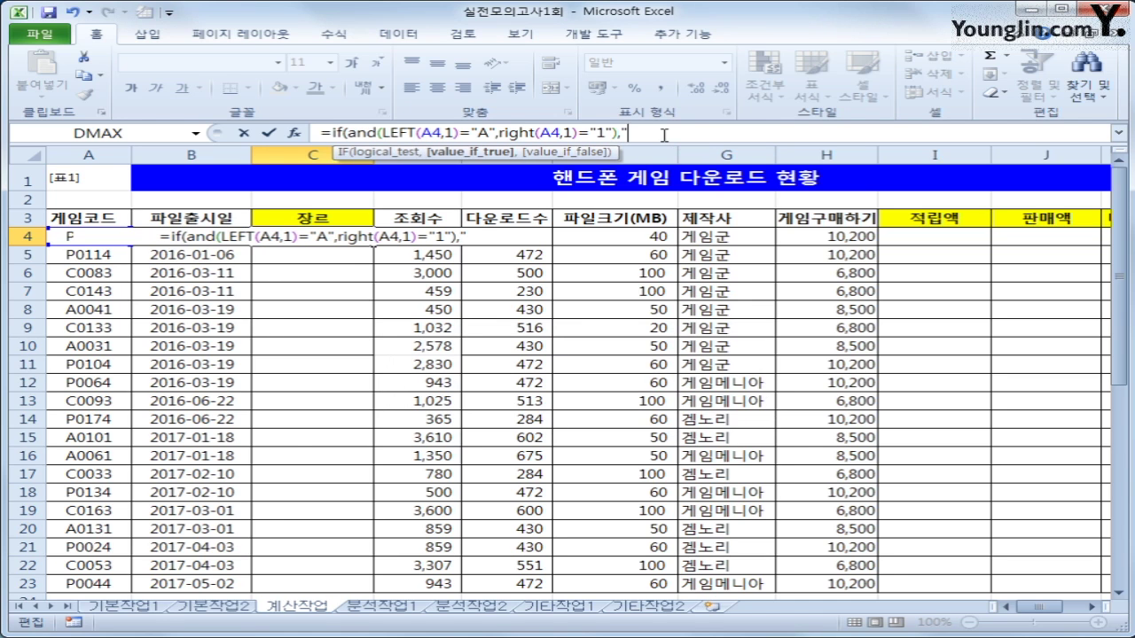
text("ㅇㅐ)
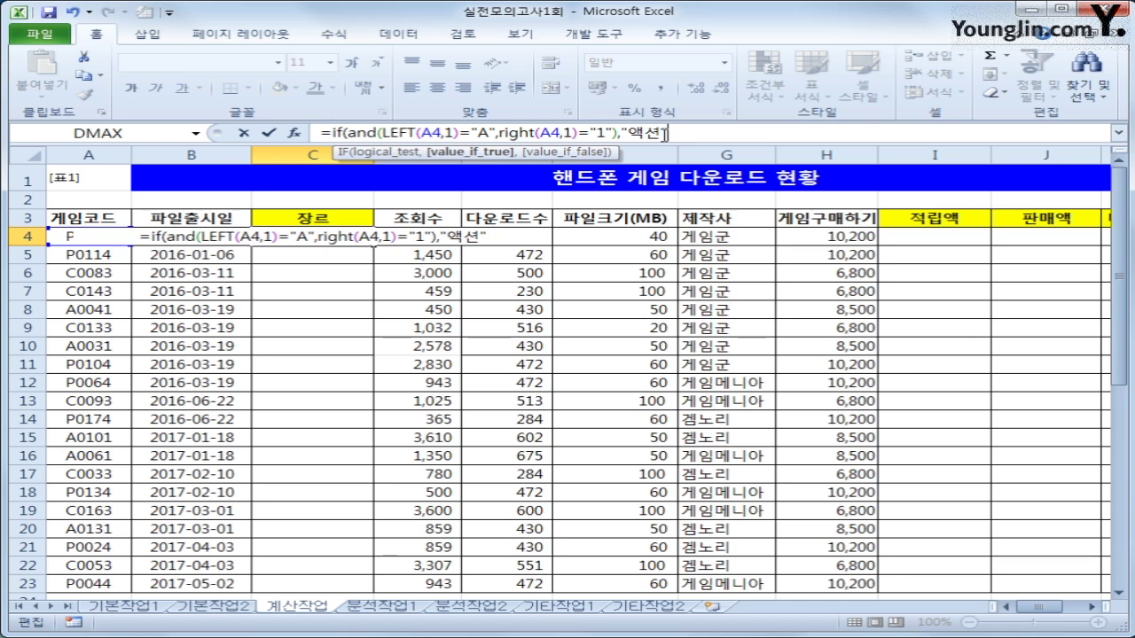
text(,)
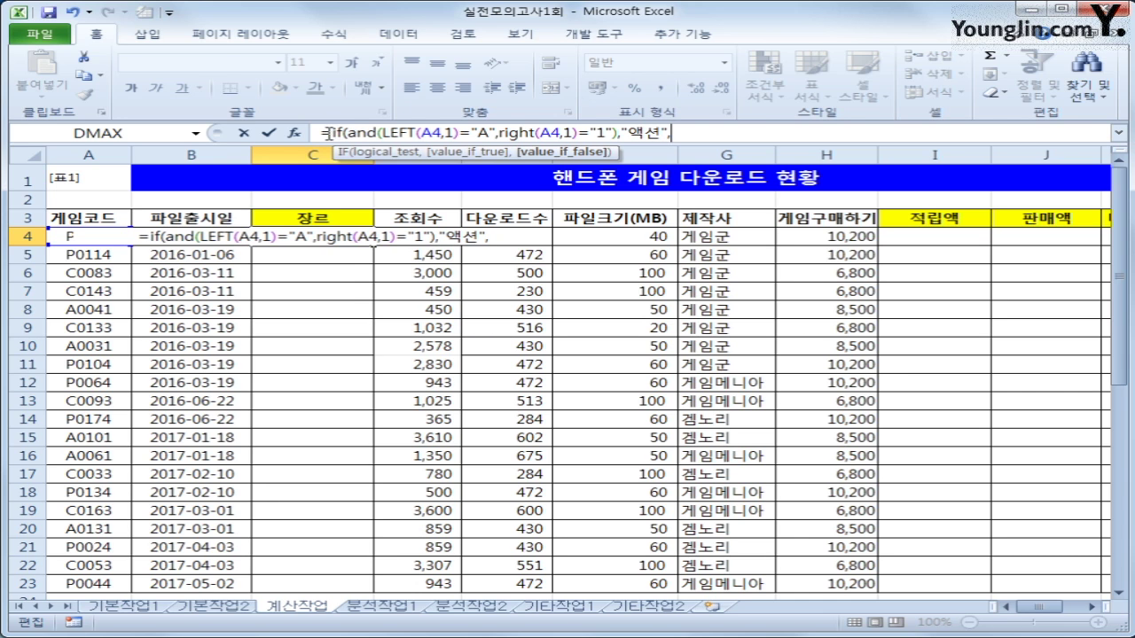
- Duplicate the if(and(LEFT(A4,1)="A",right(A4,1)="1"),"액션", text at the formula's end as a nested IF
drag(321, 133, 685, 133)
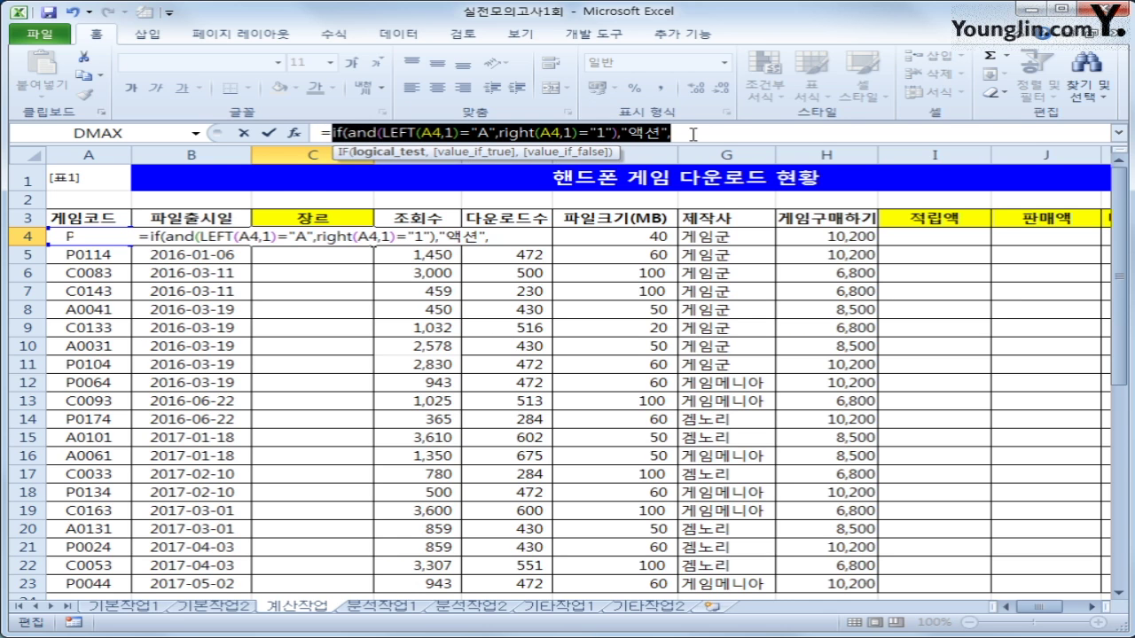
key(ctrl+c)
click(694, 133)
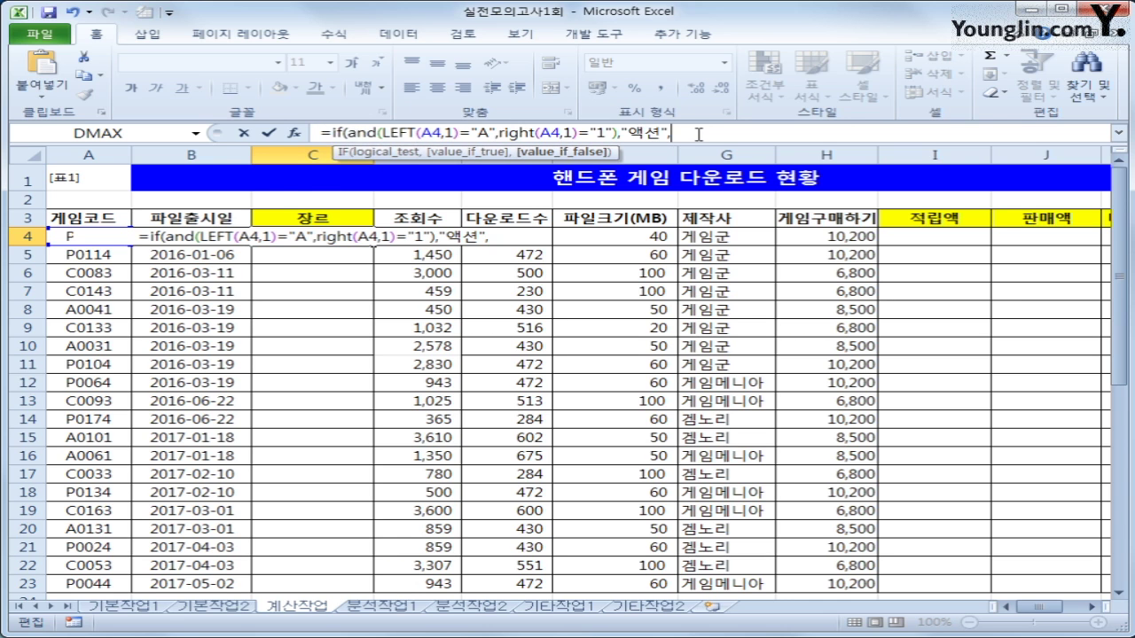
key(ctrl+v)
- Change the nested IF's conditions so LEFT is compared with "P" and RIGHT with "4"
double_click(822, 133)
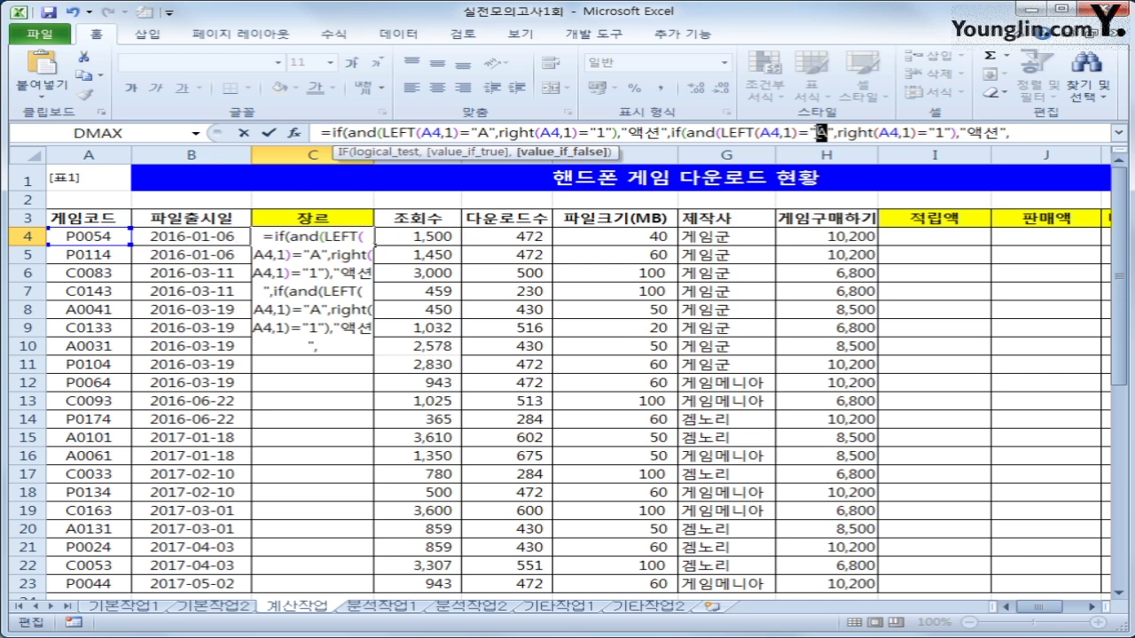
text(P)
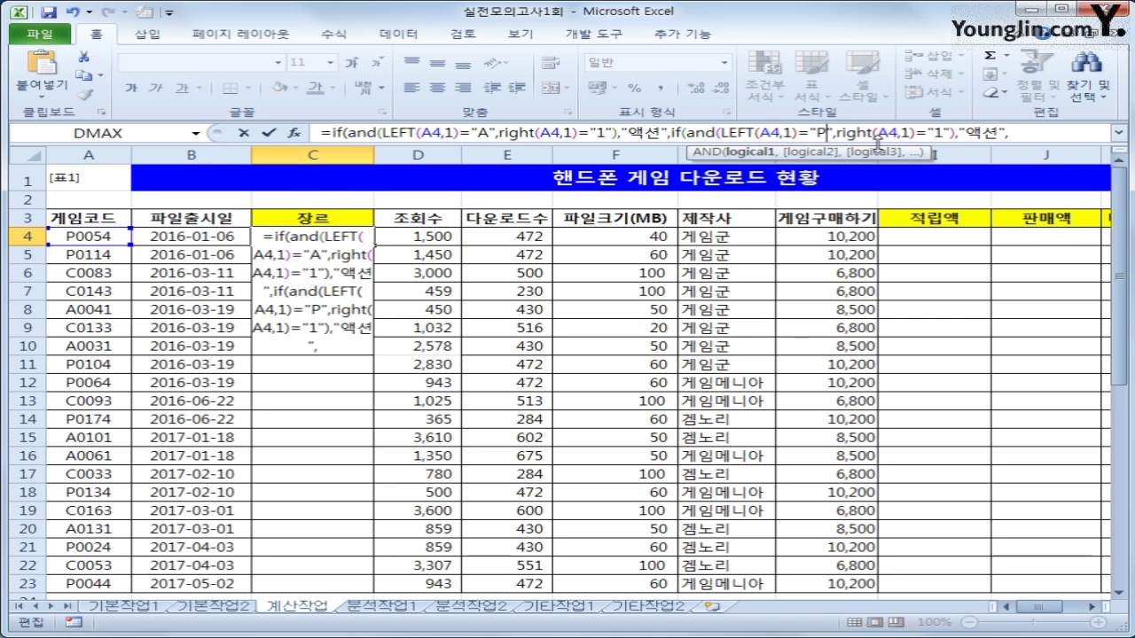
double_click(938, 133)
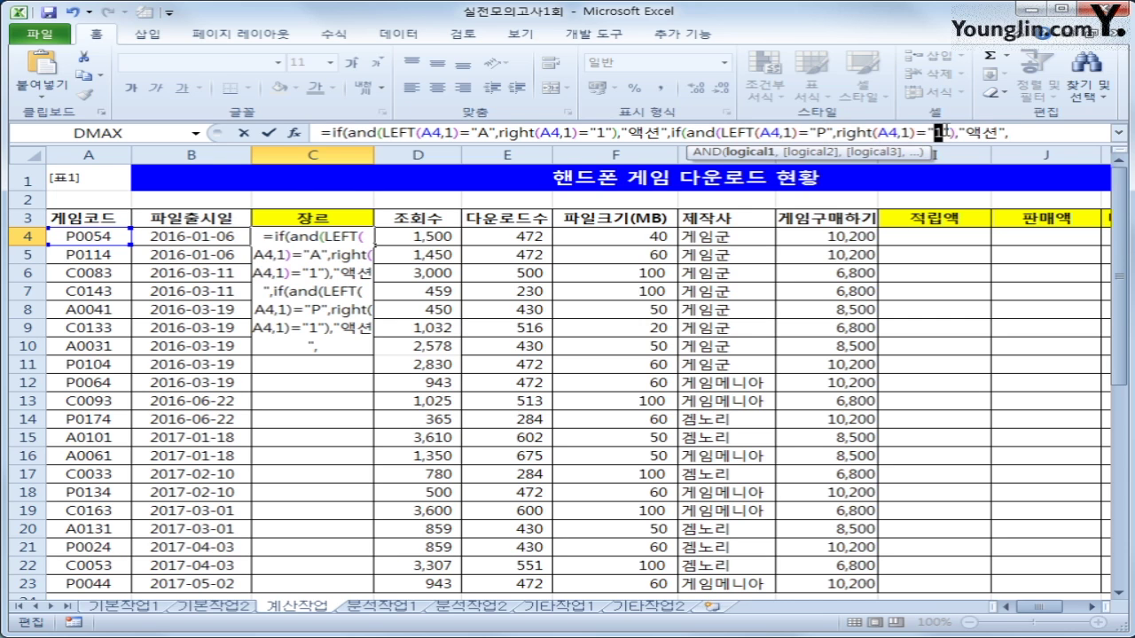
text(4)
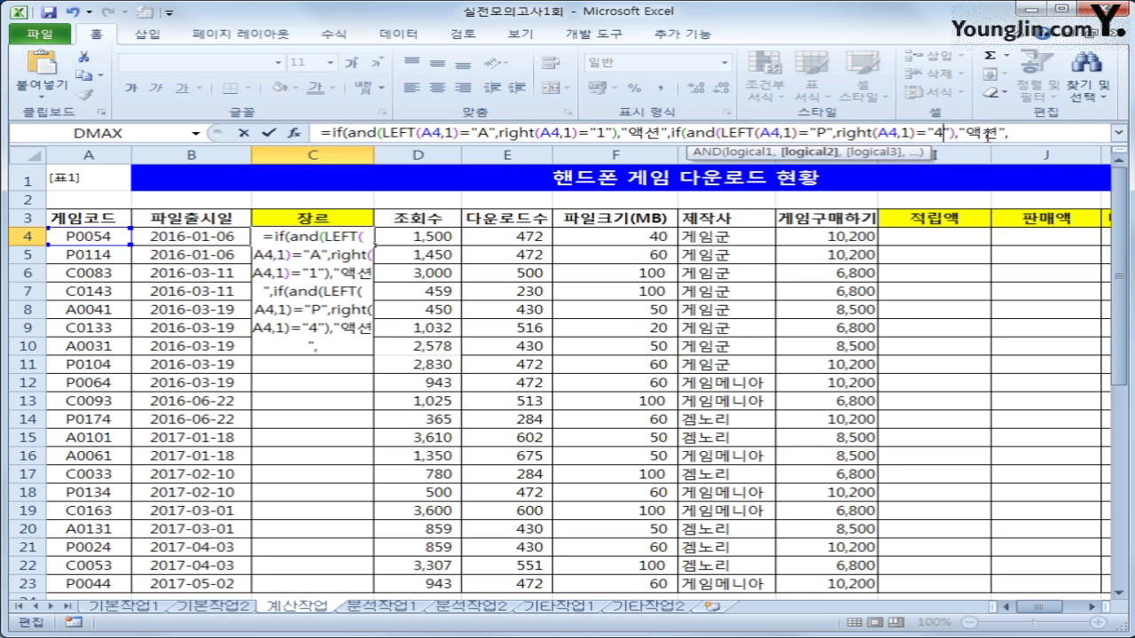
- Replace the nested IF's true result with "퍼즐" and move to the formula's end
drag(966, 133, 989, 133)
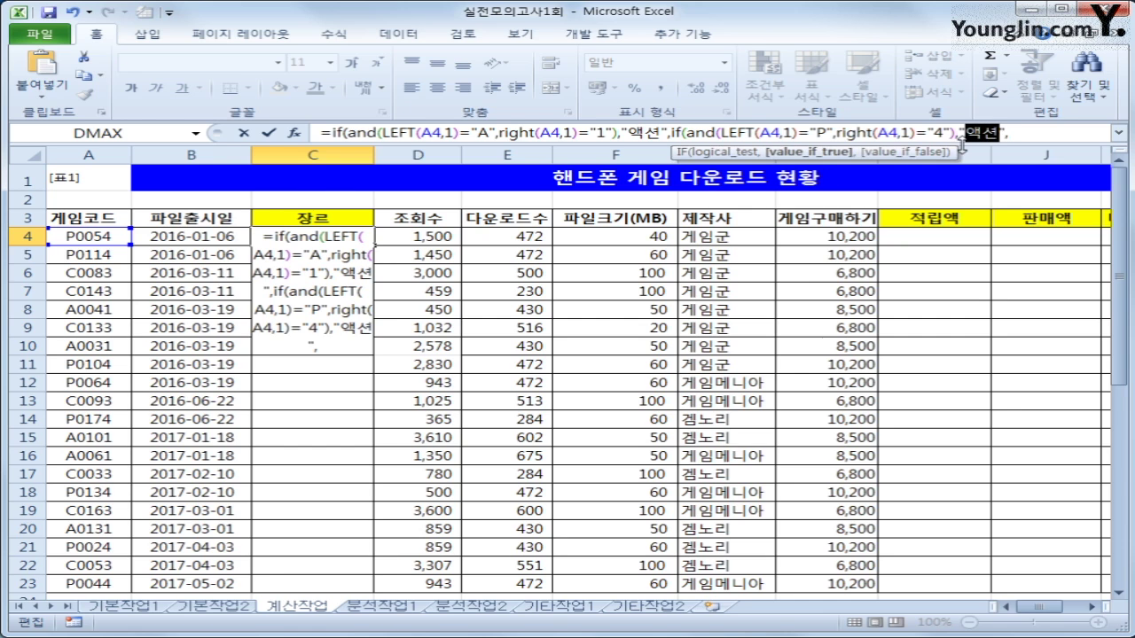
key(Delete)
text(퍼즐)
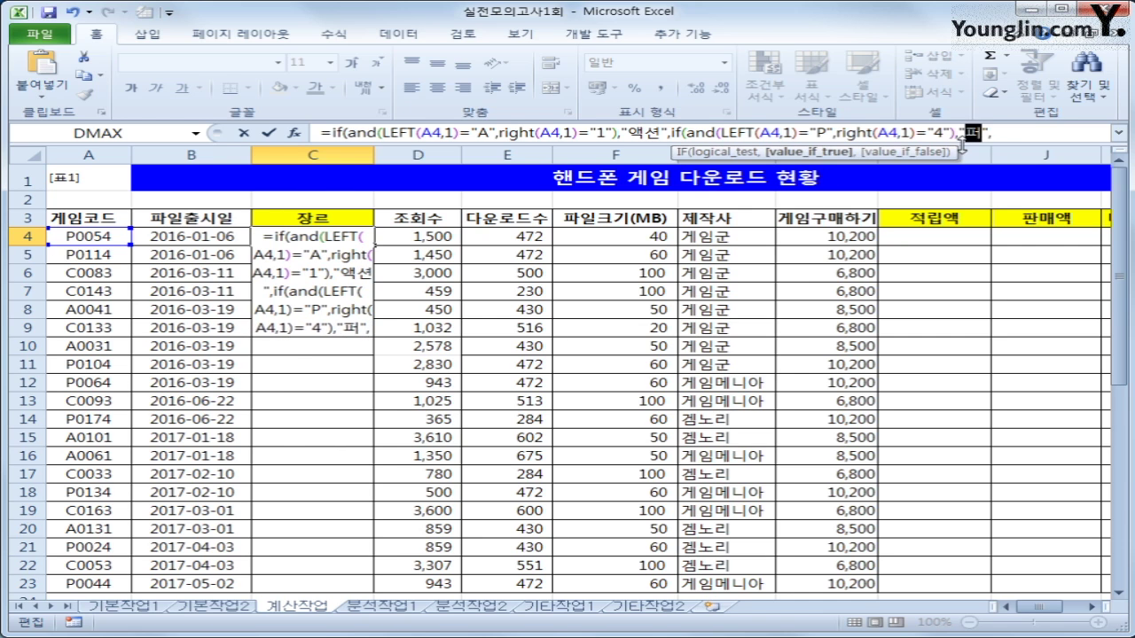
key(Right)
key(Right)
key(Right)
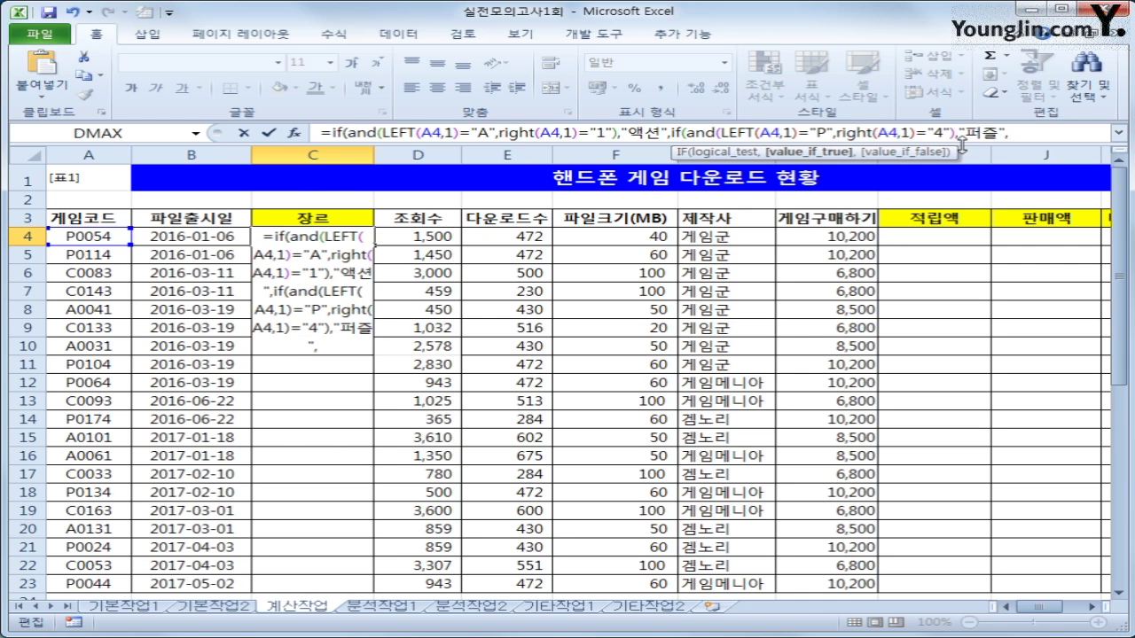
- Add "아케이드" as the nested IF's false result, close both IF functions and enter the formula in C4
text("아)
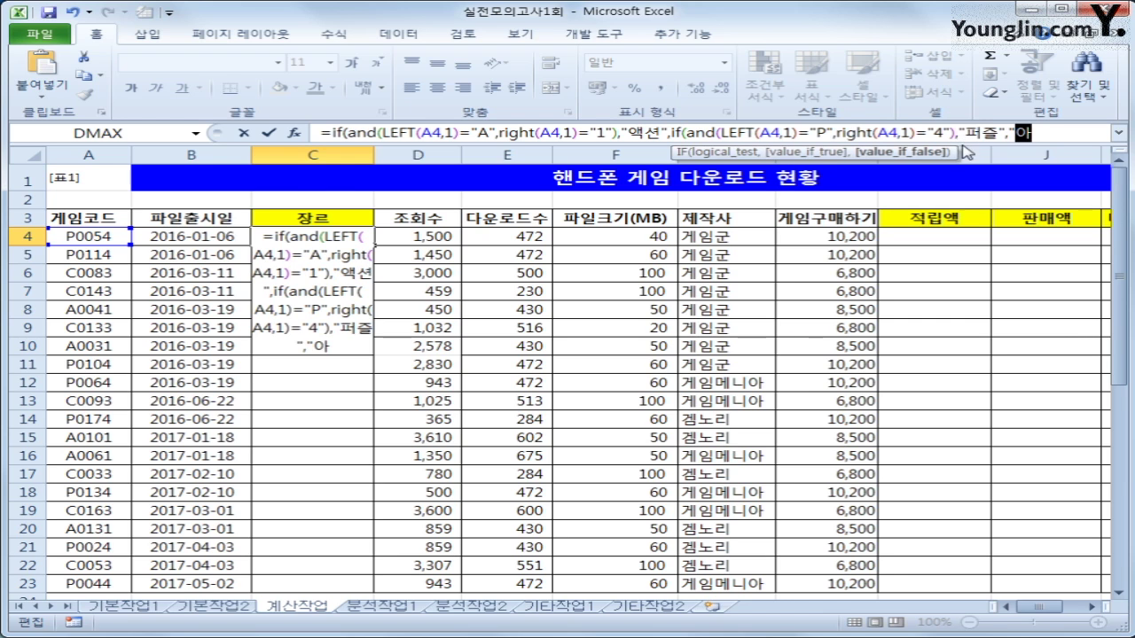
text(케이드")
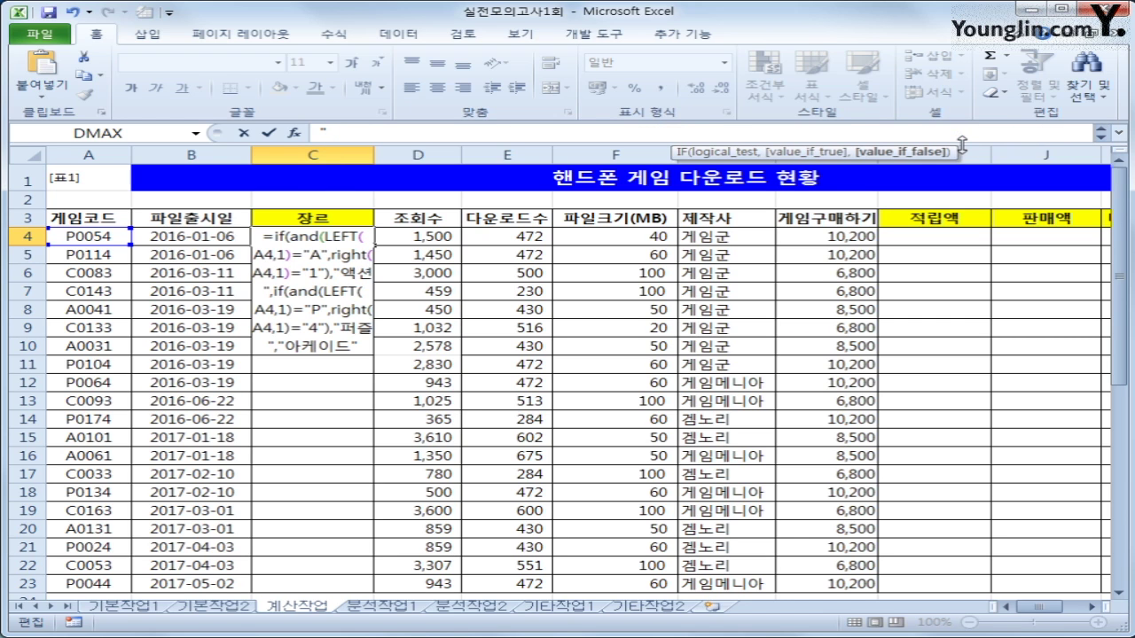
click(1119, 132)
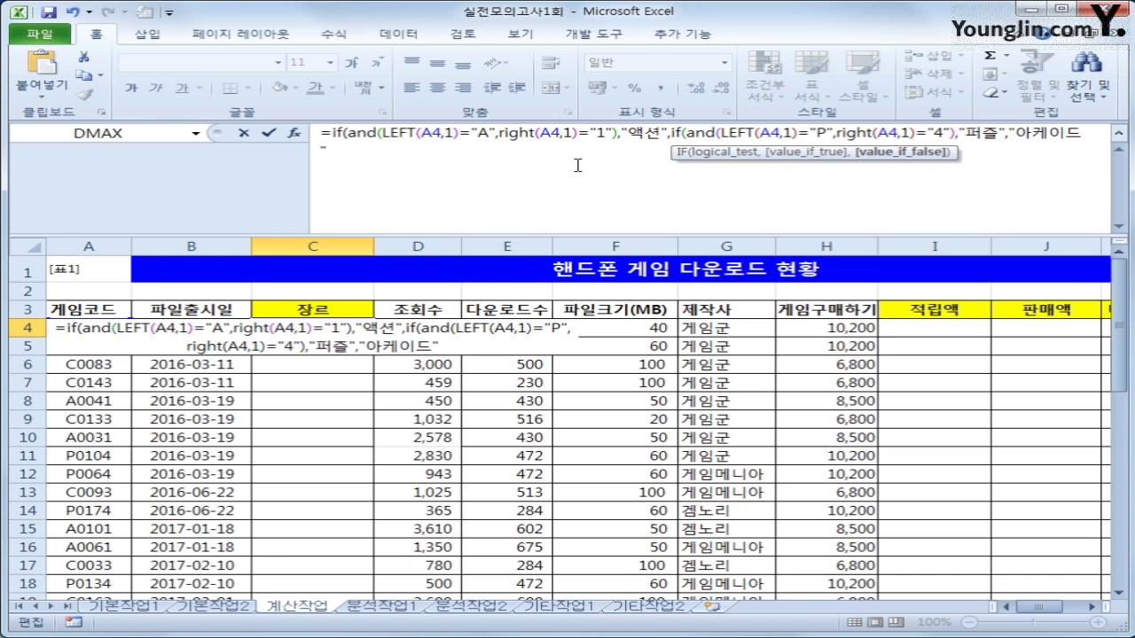
text()))
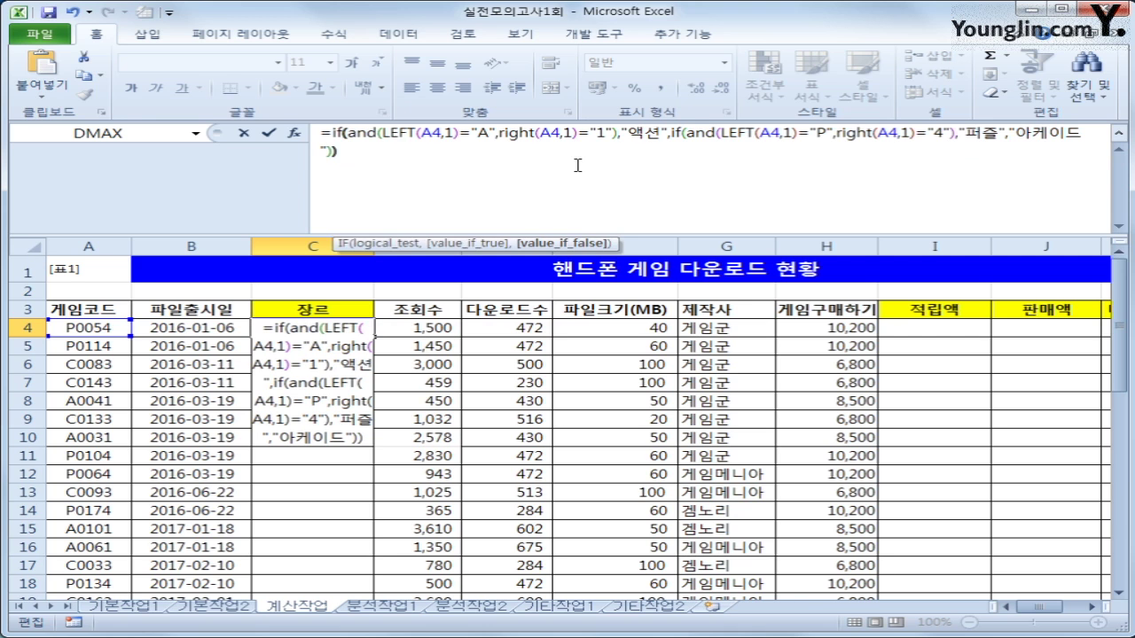
key(Return)
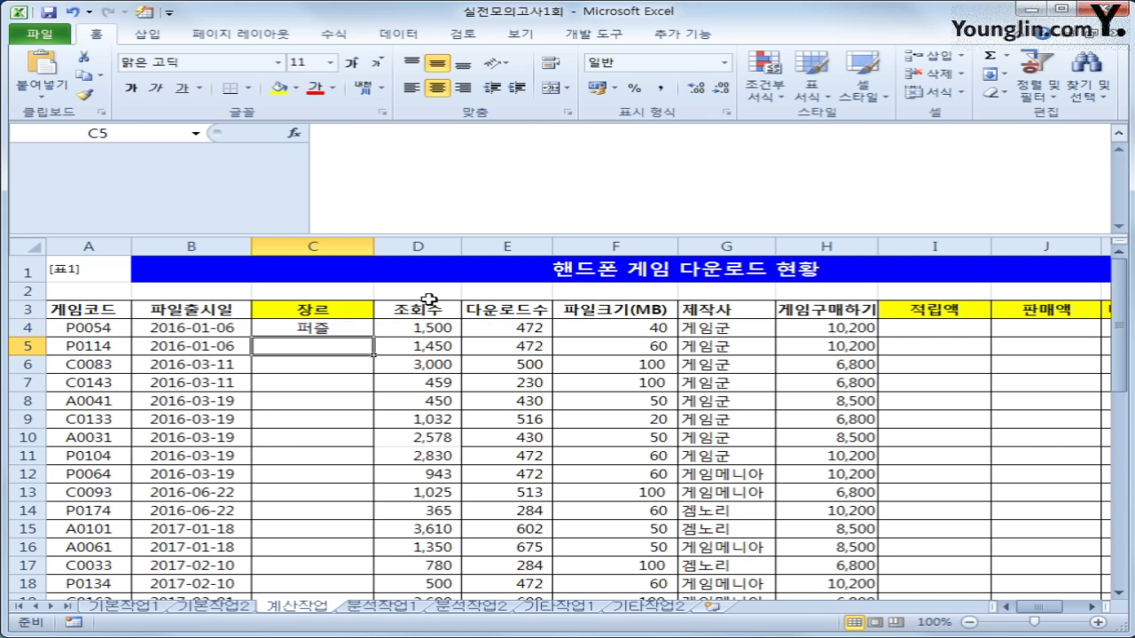
- Fill the 장르 formula from C4 down to C23 and collapse the formula bar to a single line
click(352, 329)
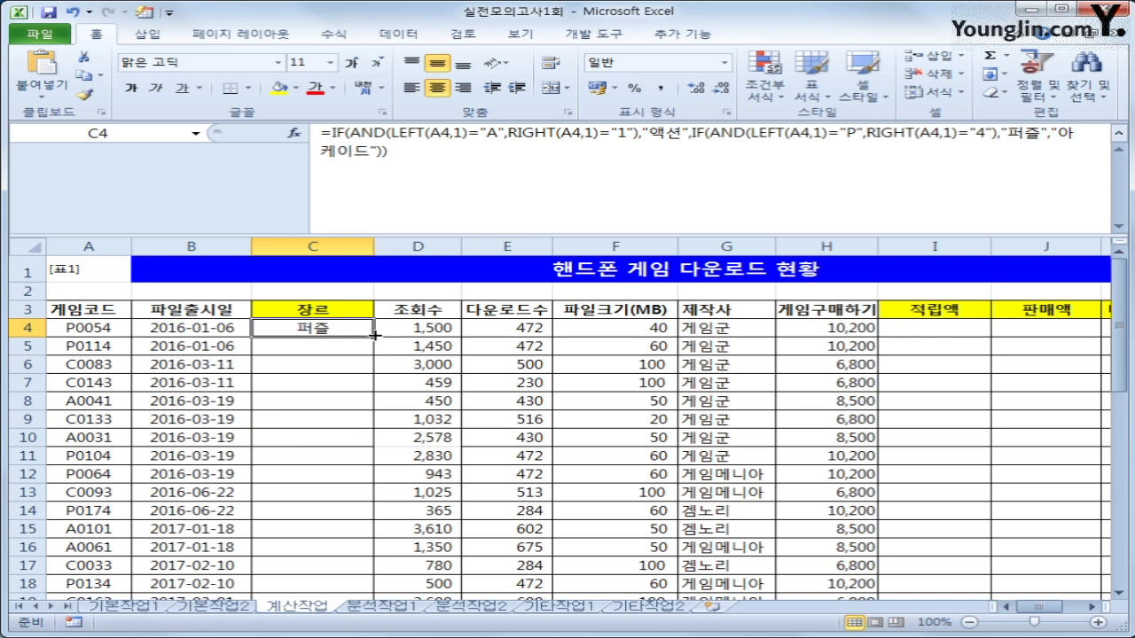
double_click(374, 335)
click(1120, 133)
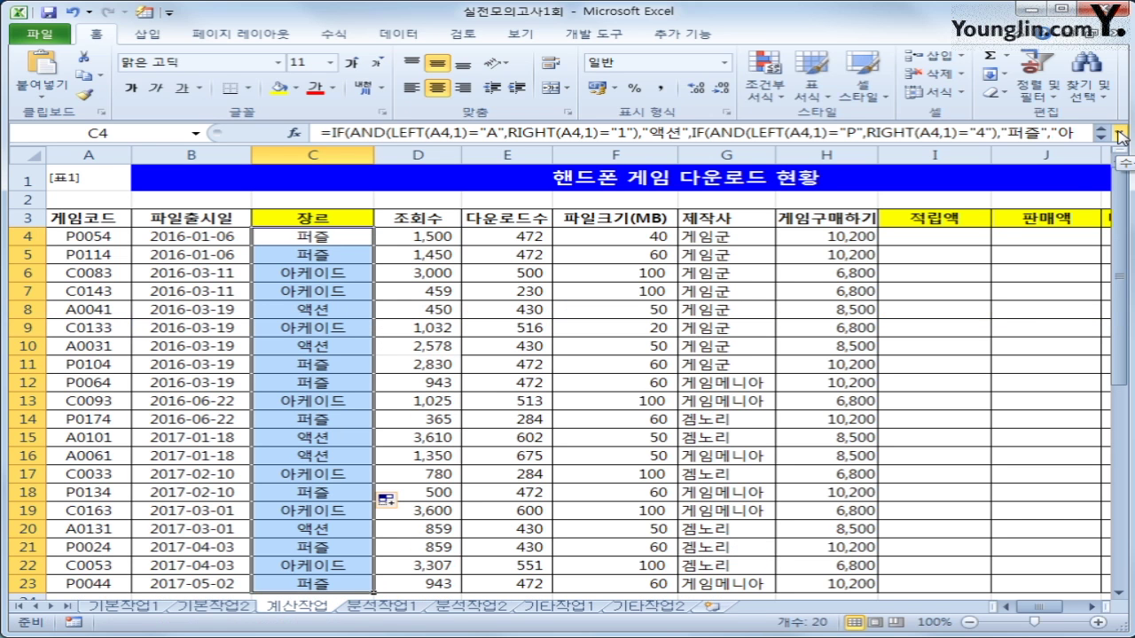
- Begin the 적립액 formula in I4 with the SUMPRODUCT function, after checking the 적용비율 table below the data
click(965, 238)
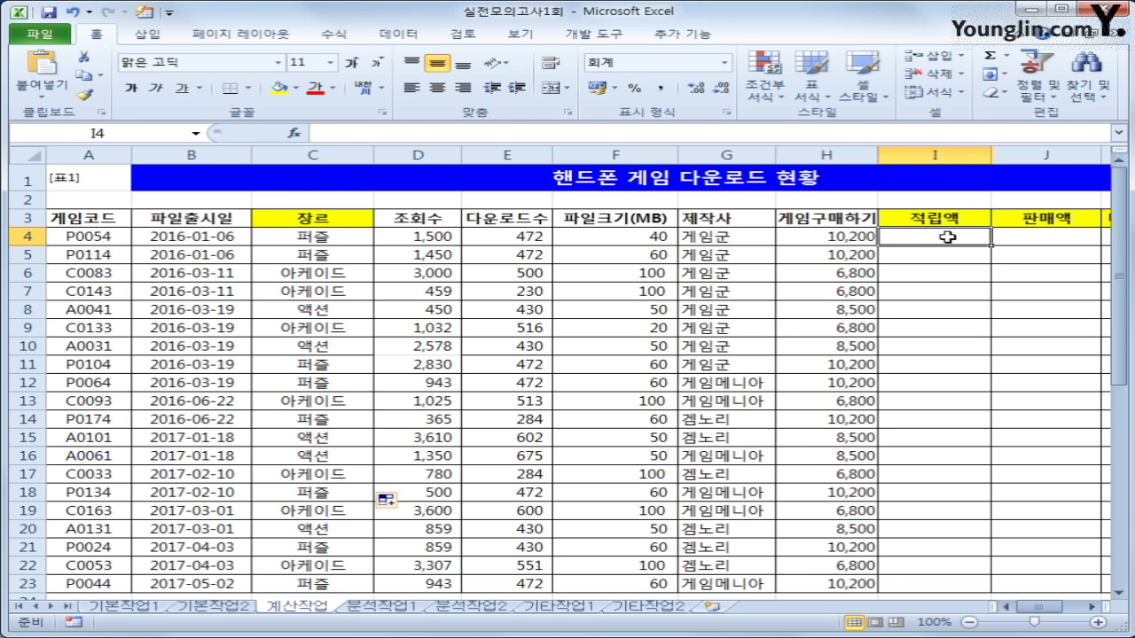
scroll(922, 236, down, 3)
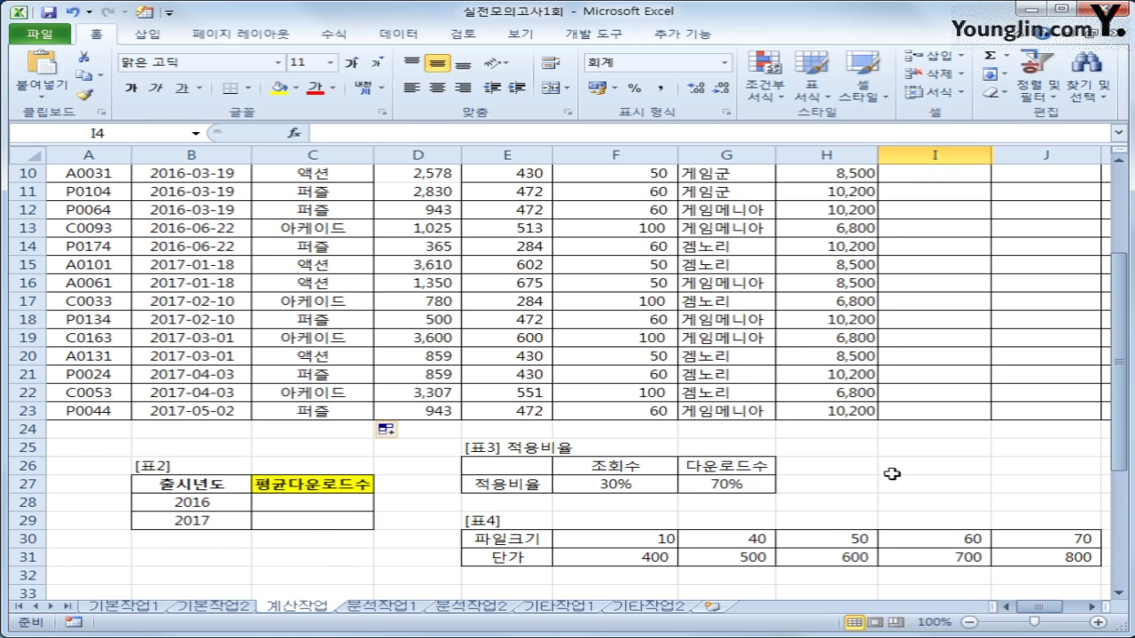
scroll(895, 470, up, 3)
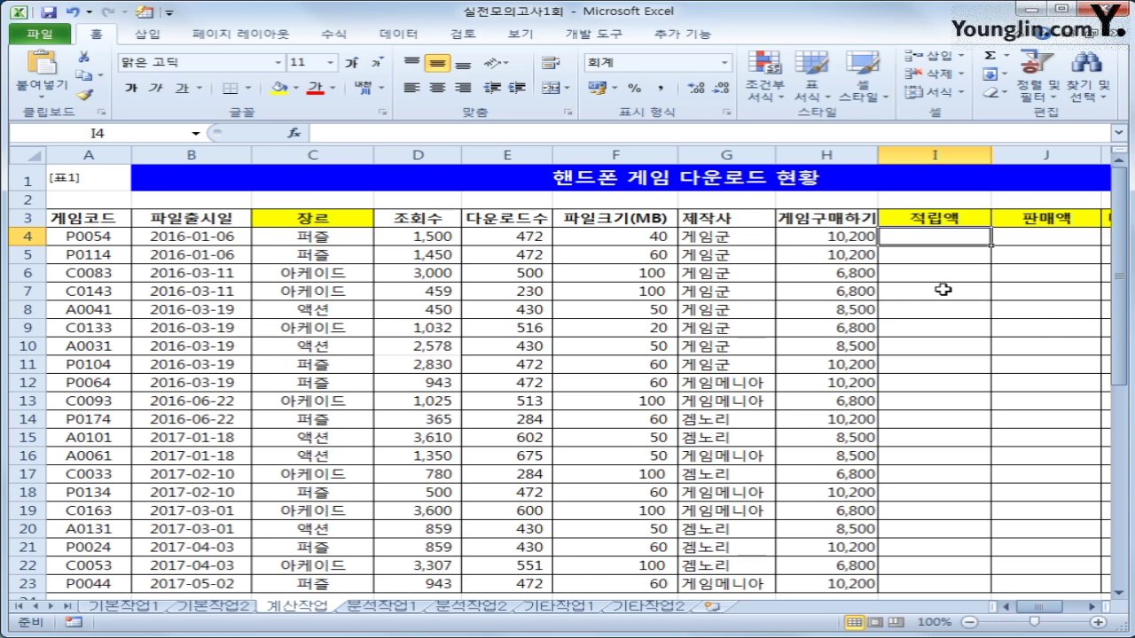
text(=)
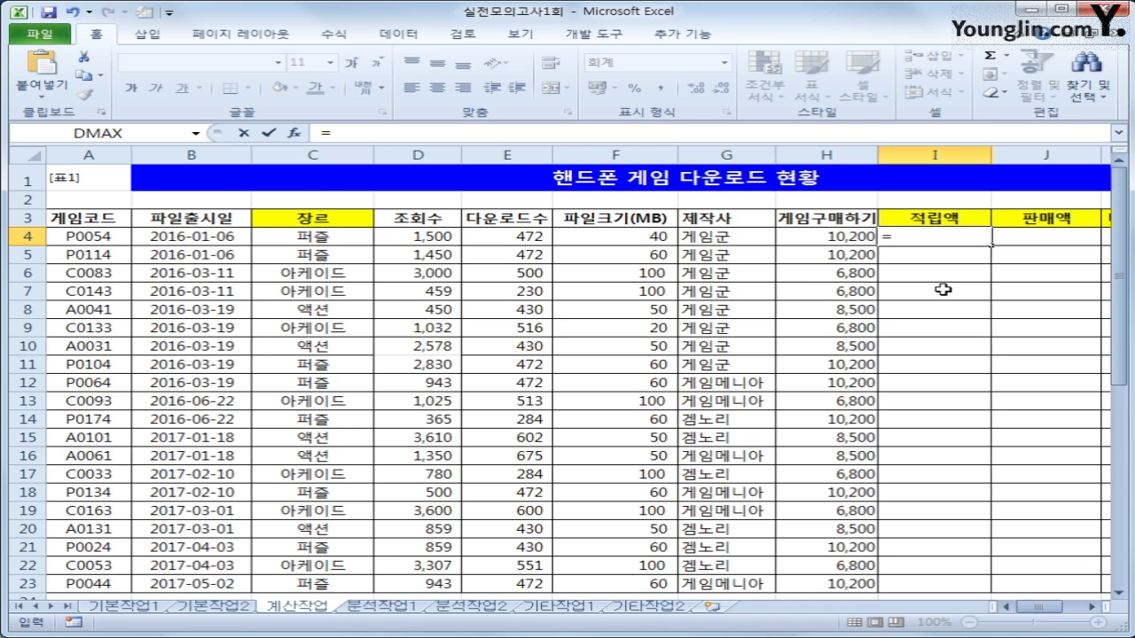
text(ㄱ)
key(BackSpace)
text(sum)
key(Down)
key(Down)
key(Down)
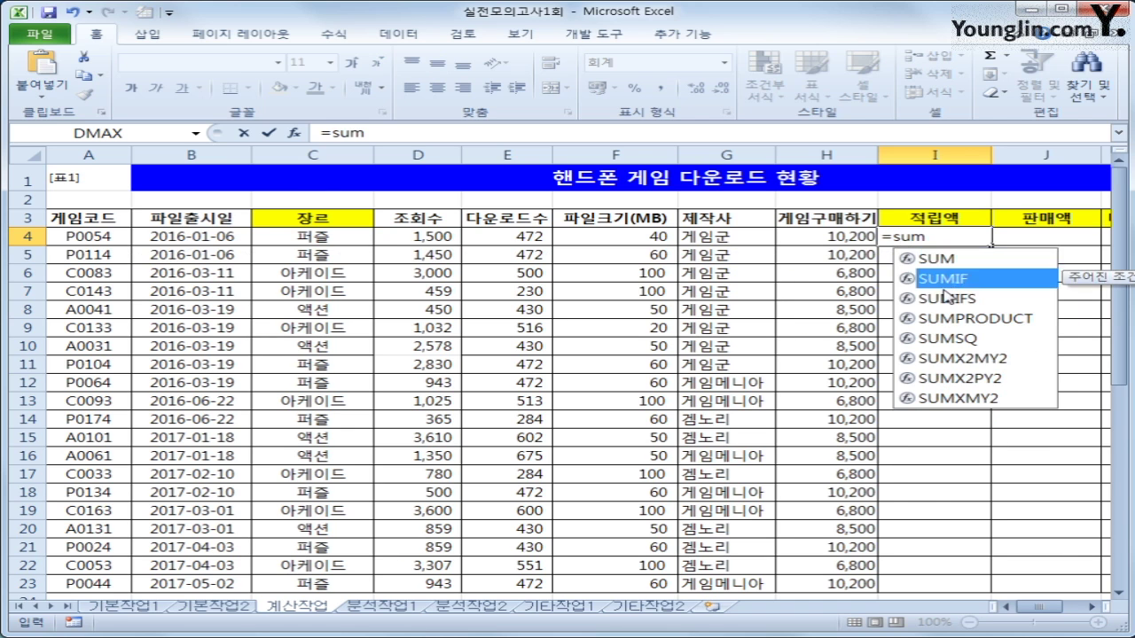
key(Tab)
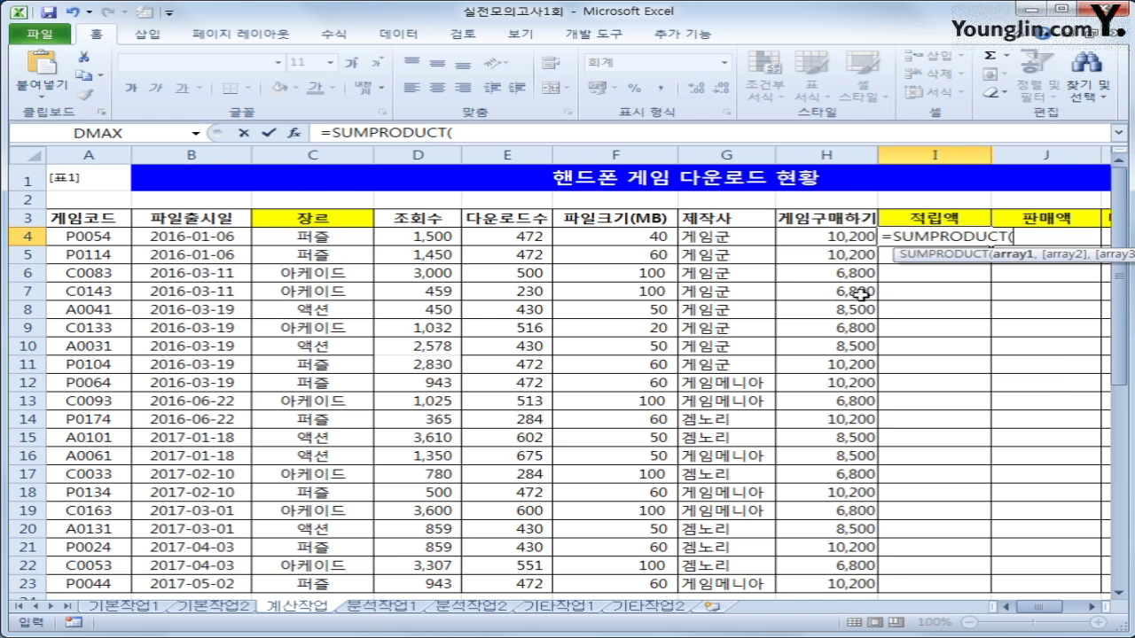
- Give SUMPRODUCT the arrays D4:E4 and, as an absolute reference, $F$27:$G$27, and enter the formula in I4
drag(435, 235, 490, 238)
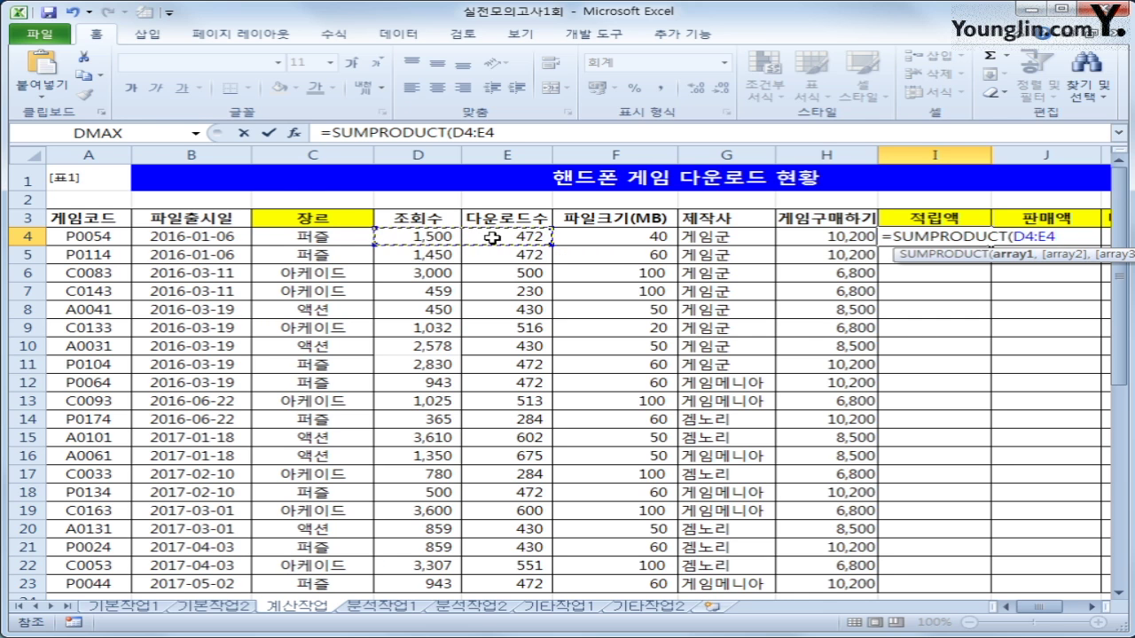
text(,)
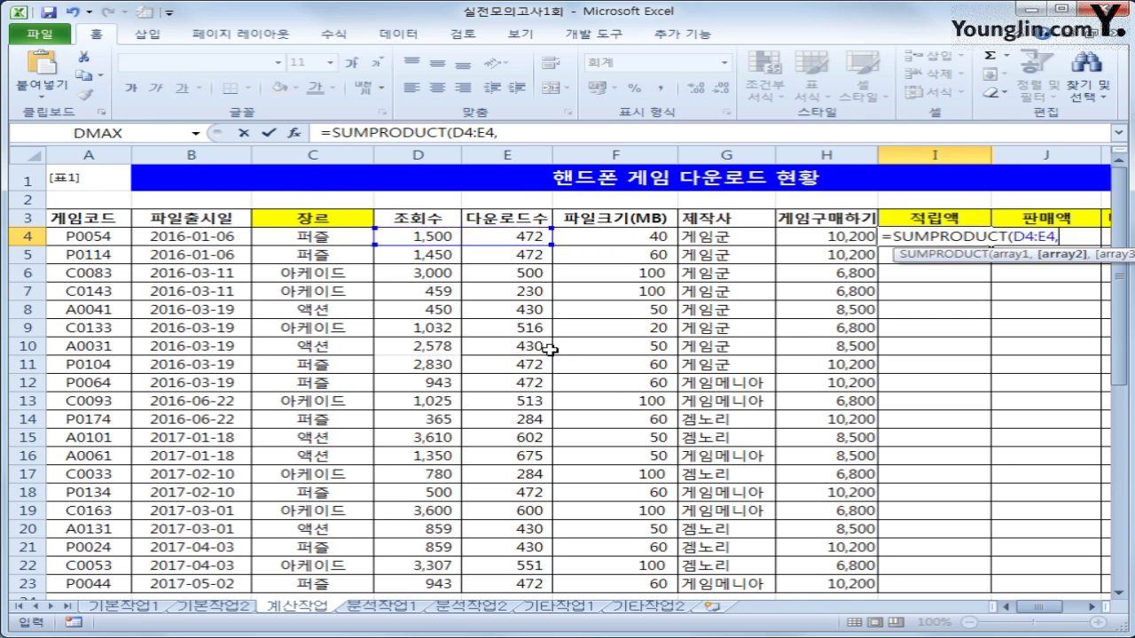
scroll(653, 392, down, 1)
scroll(652, 392, down, 2)
drag(620, 484, 690, 485)
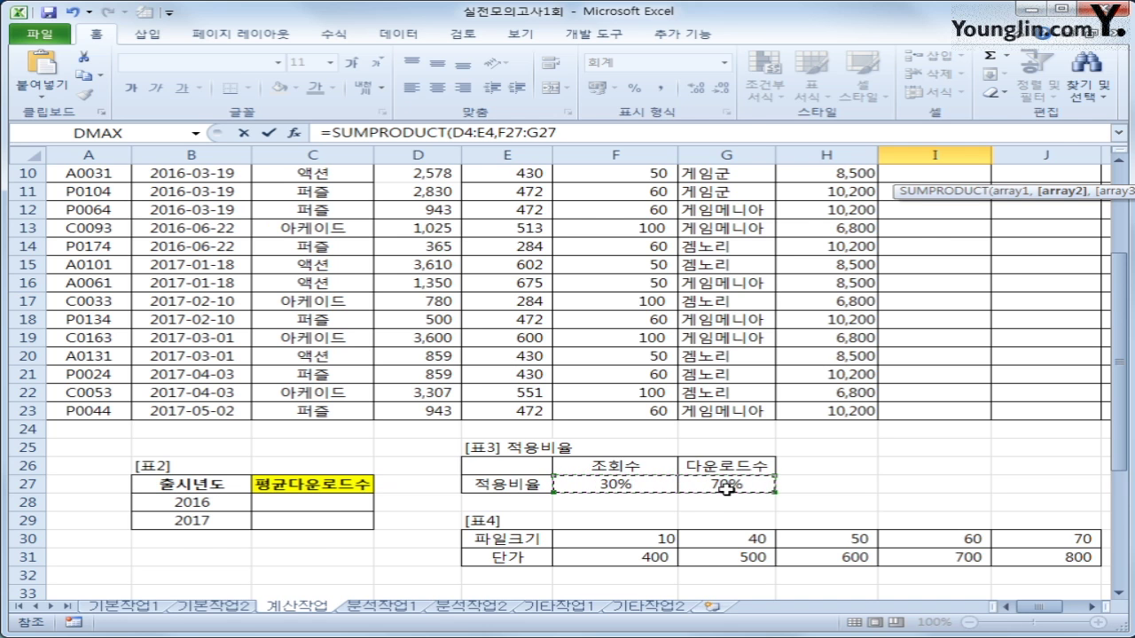
key(F4)
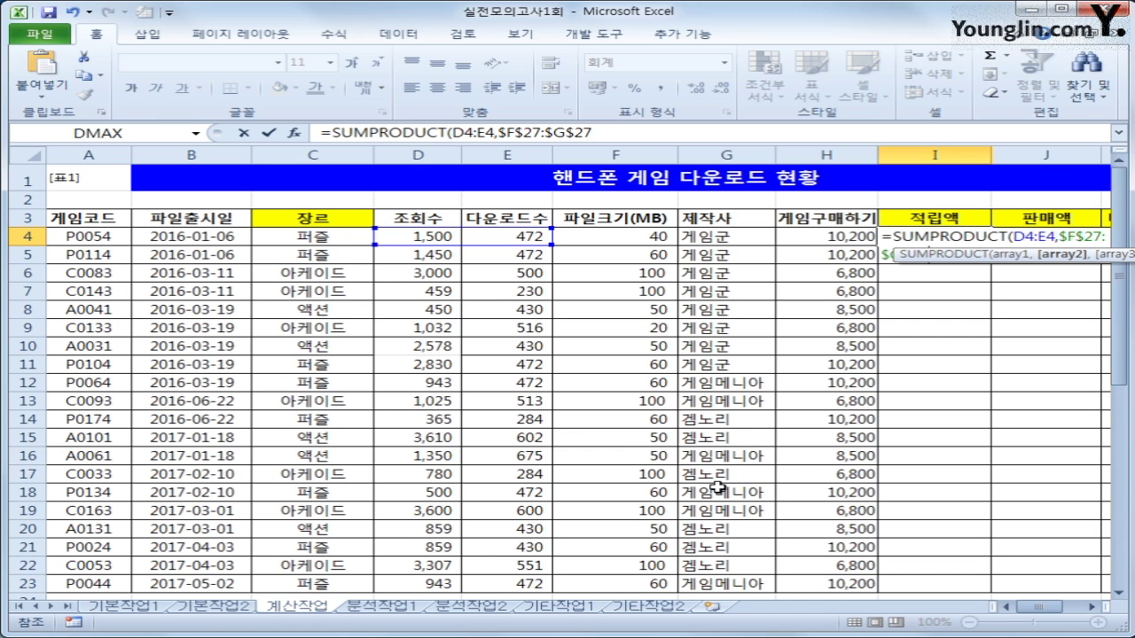
key(Return)
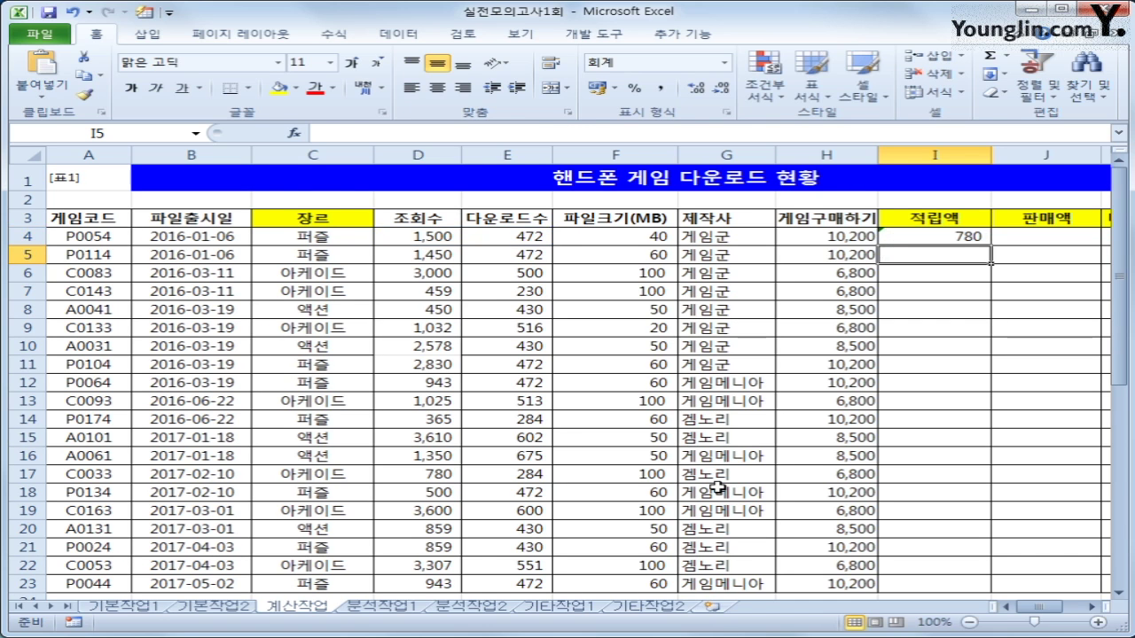
- Wrap the SUMPRODUCT formula in I4 in ROUNDUP with -2 as the number of digits and enter it
key(Up)
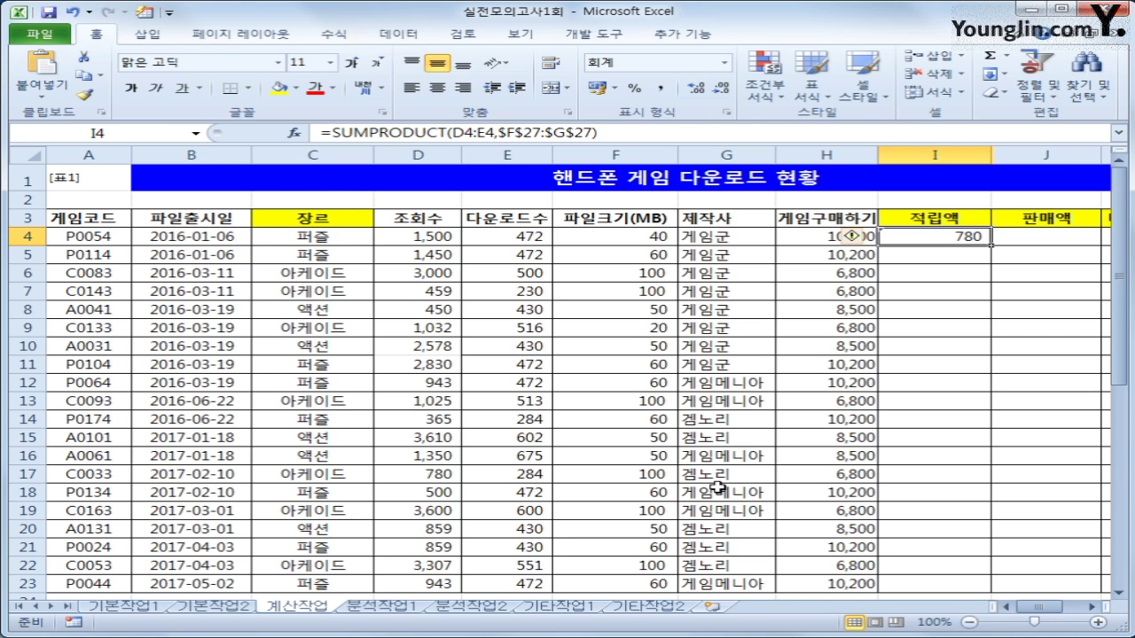
click(328, 131)
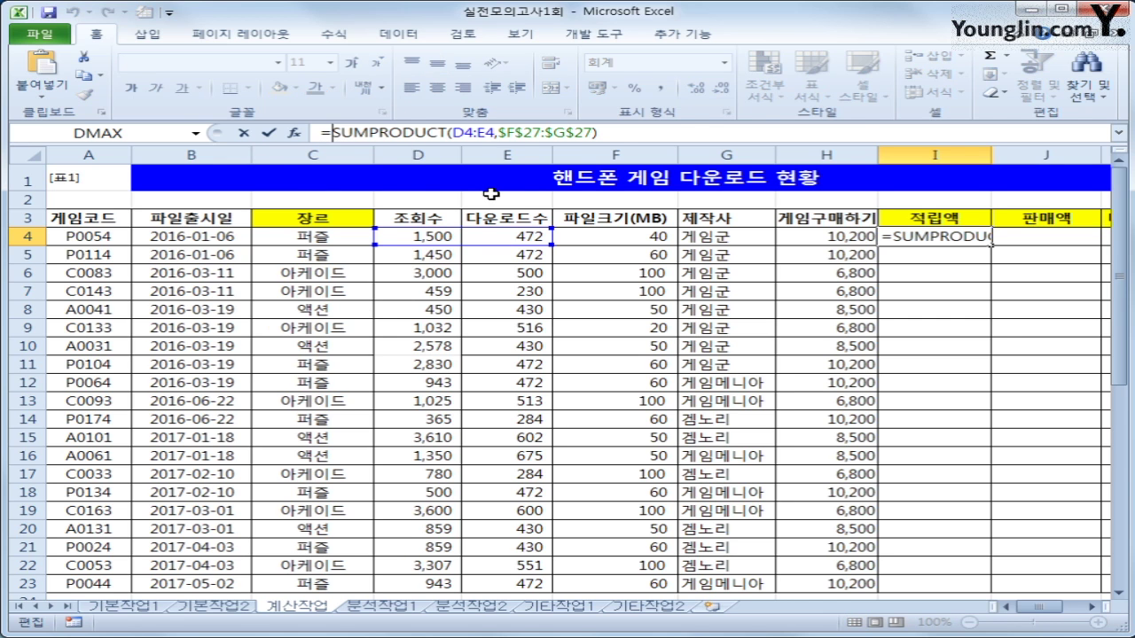
text(roundup)
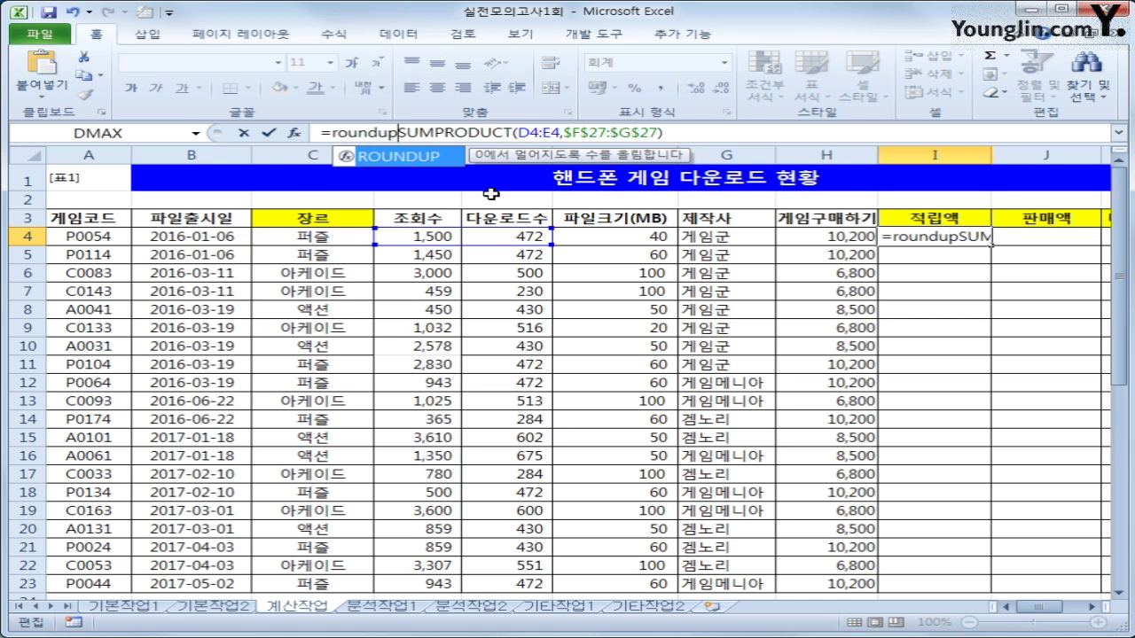
key(Tab)
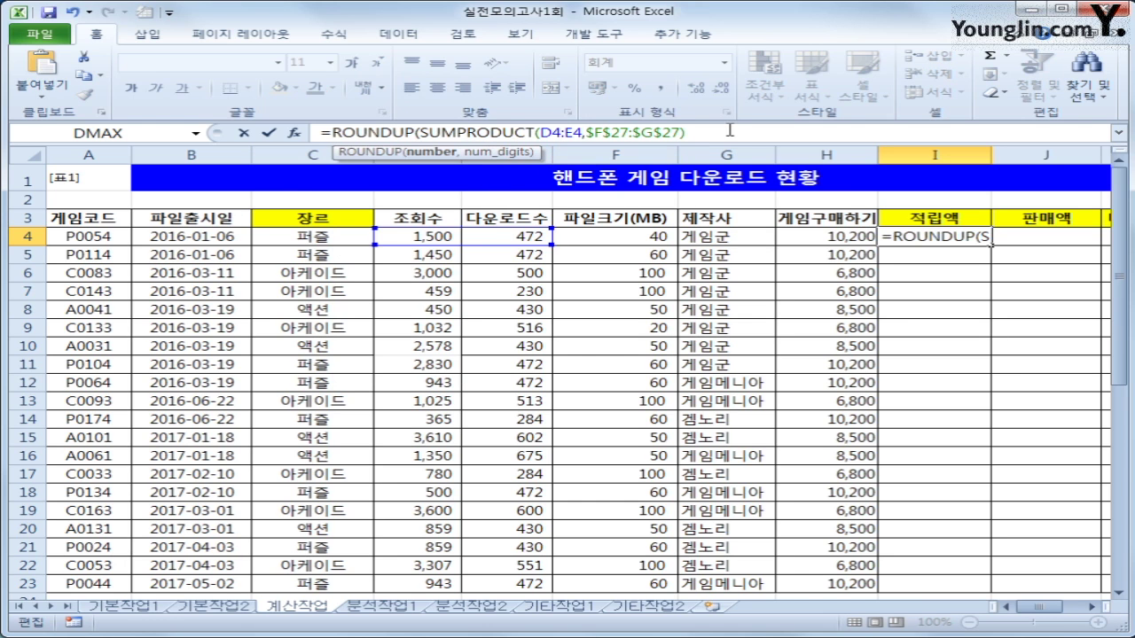
text(,)
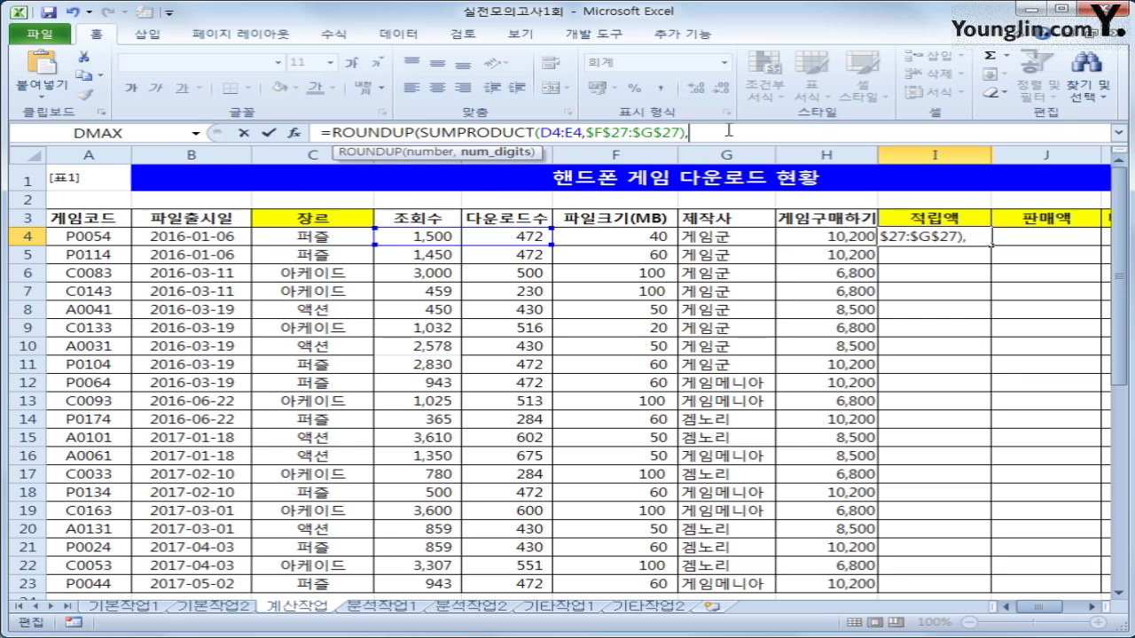
text(-2)
key(Return)
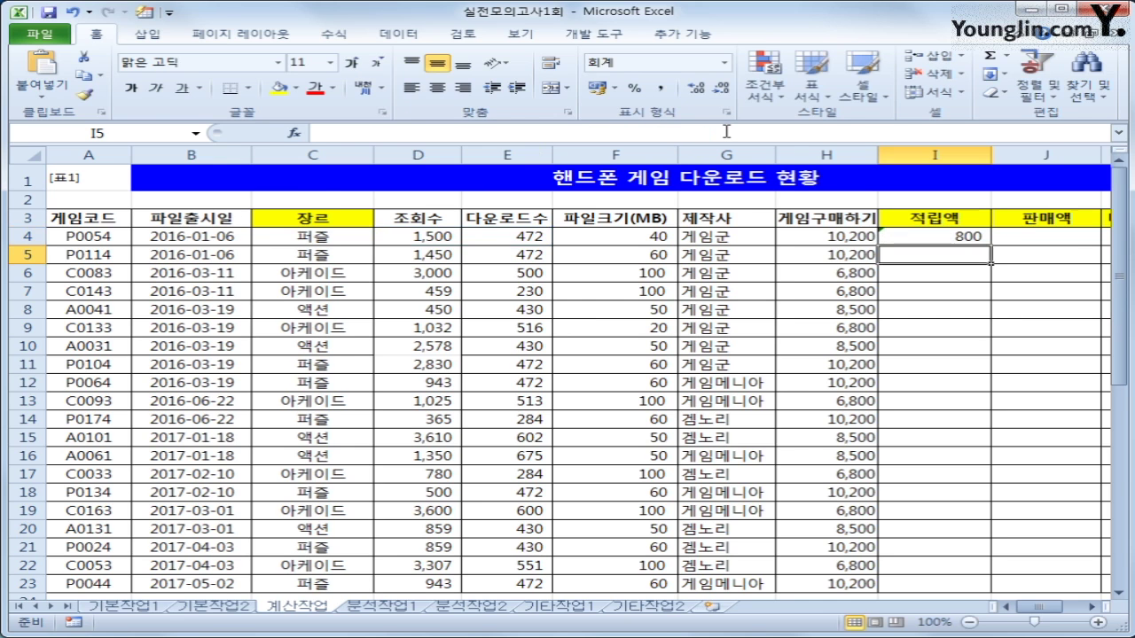
- Fill the 적립액 formula from I4 down to I23 and check the references in the last cell's formula
click(929, 232)
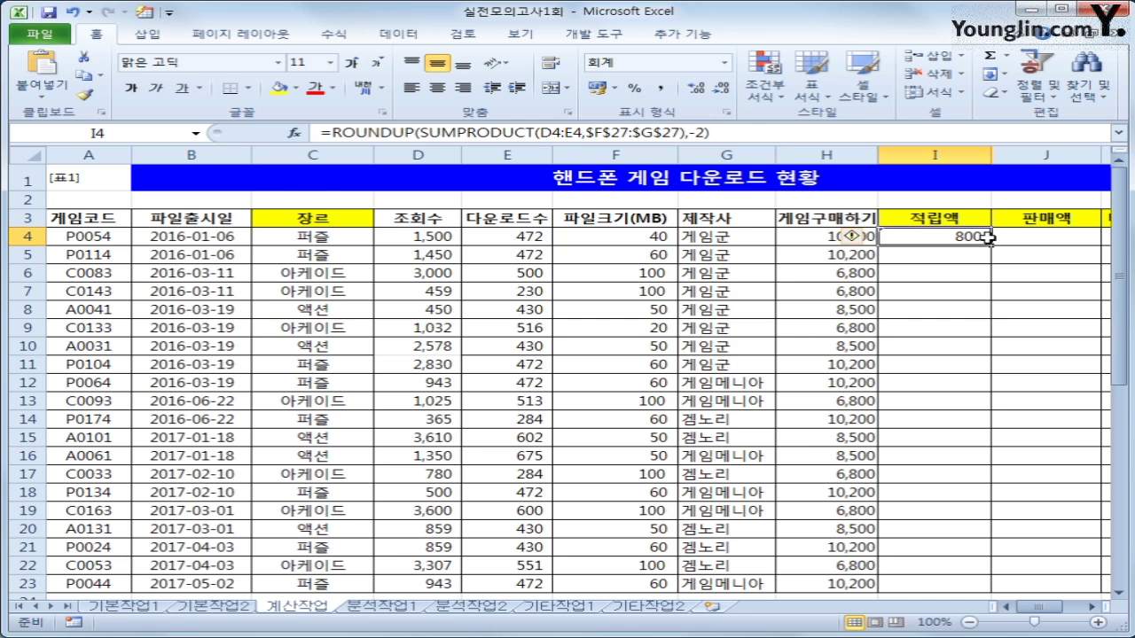
double_click(990, 246)
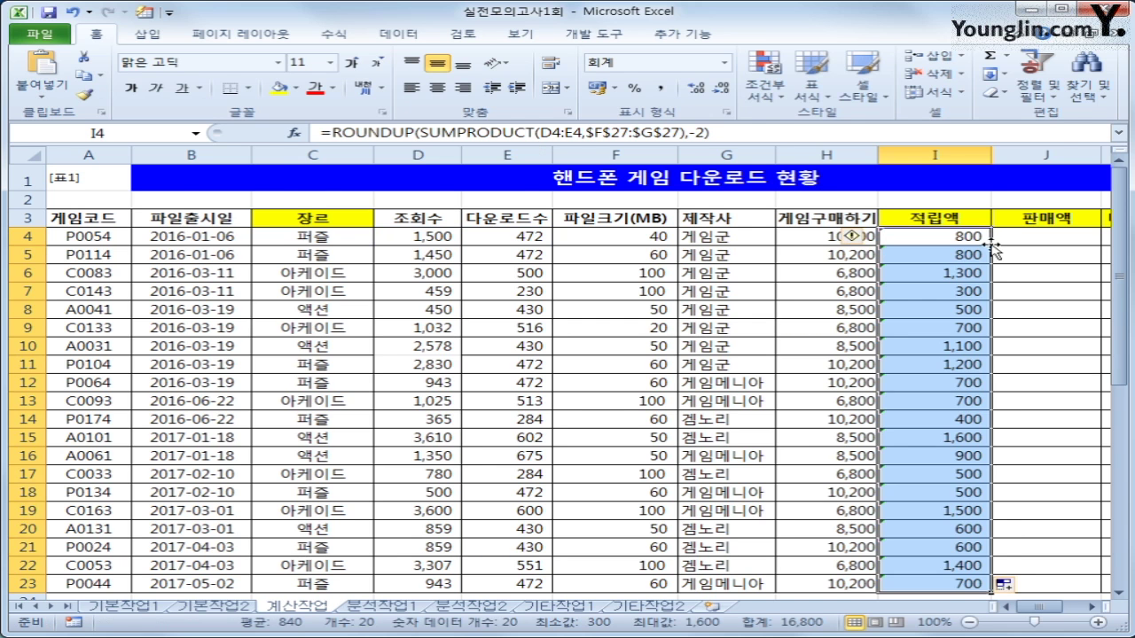
scroll(966, 383, down, 4)
click(940, 357)
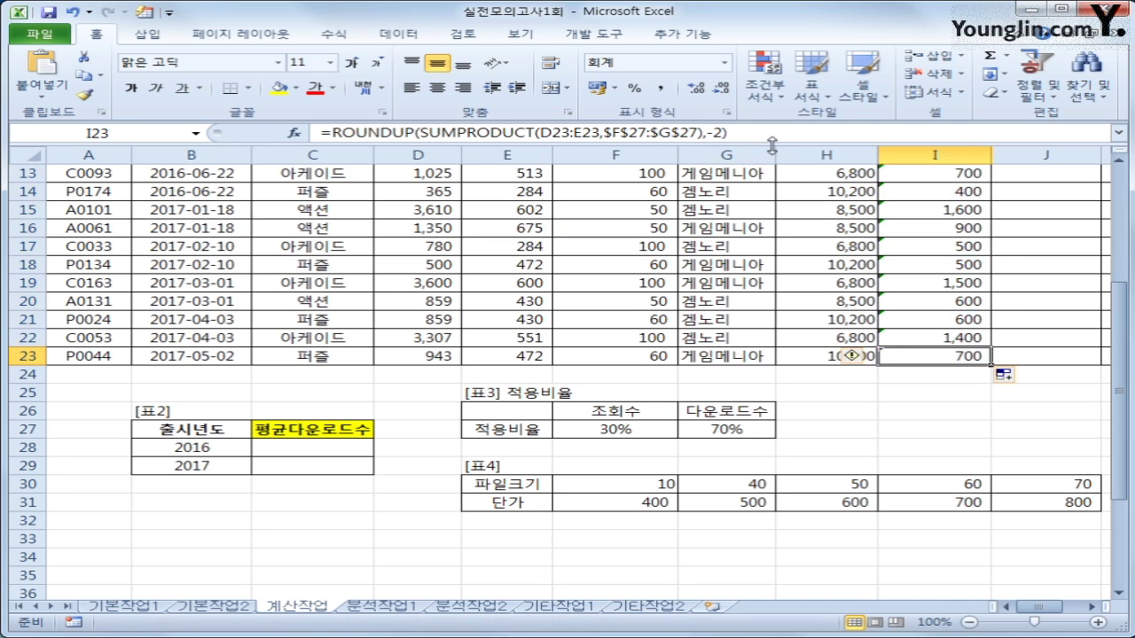
click(774, 138)
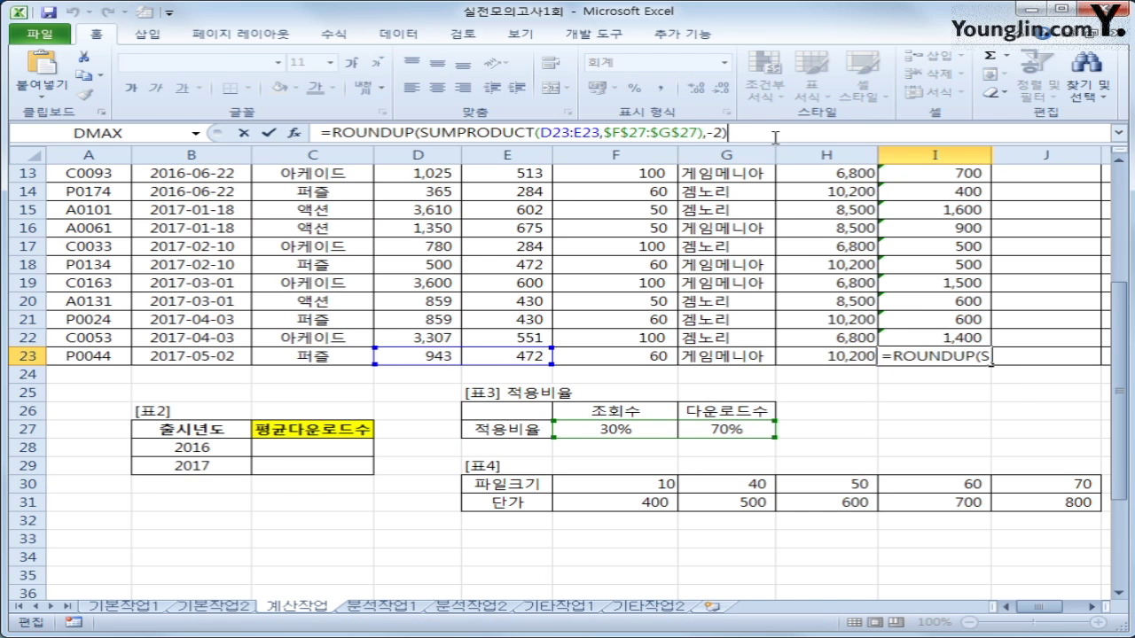
key(Escape)
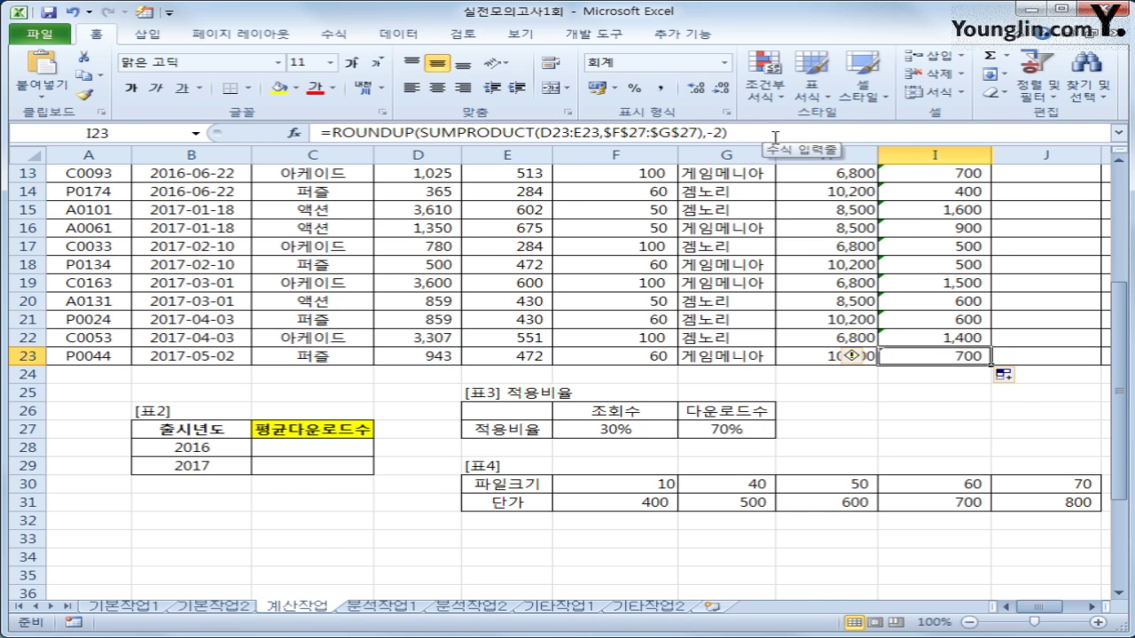
- Begin the 판매액 formula in J4 with the file size in F4 followed by the multiplication operator
scroll(849, 355, up, 4)
click(1078, 238)
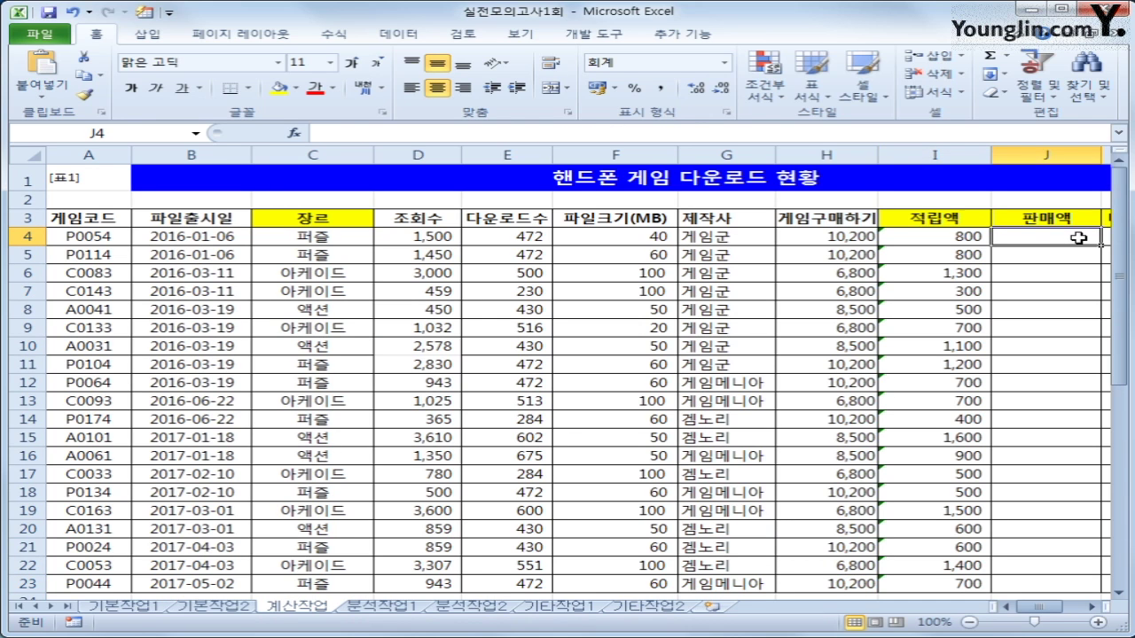
text(=)
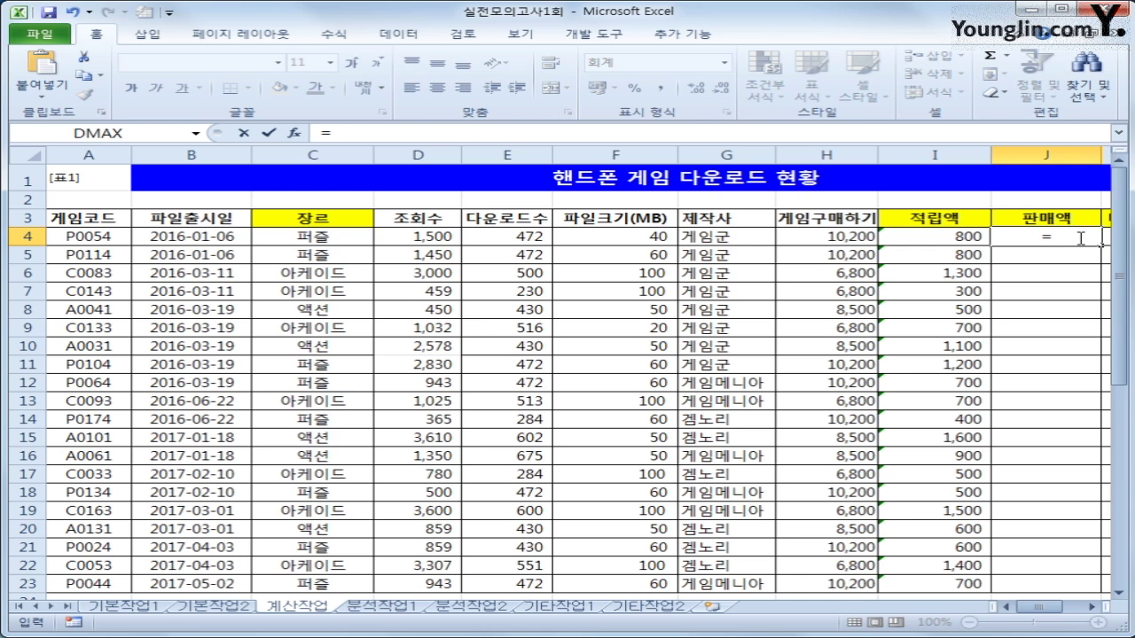
key(Left)
key(Left)
key(Left)
key(Left)
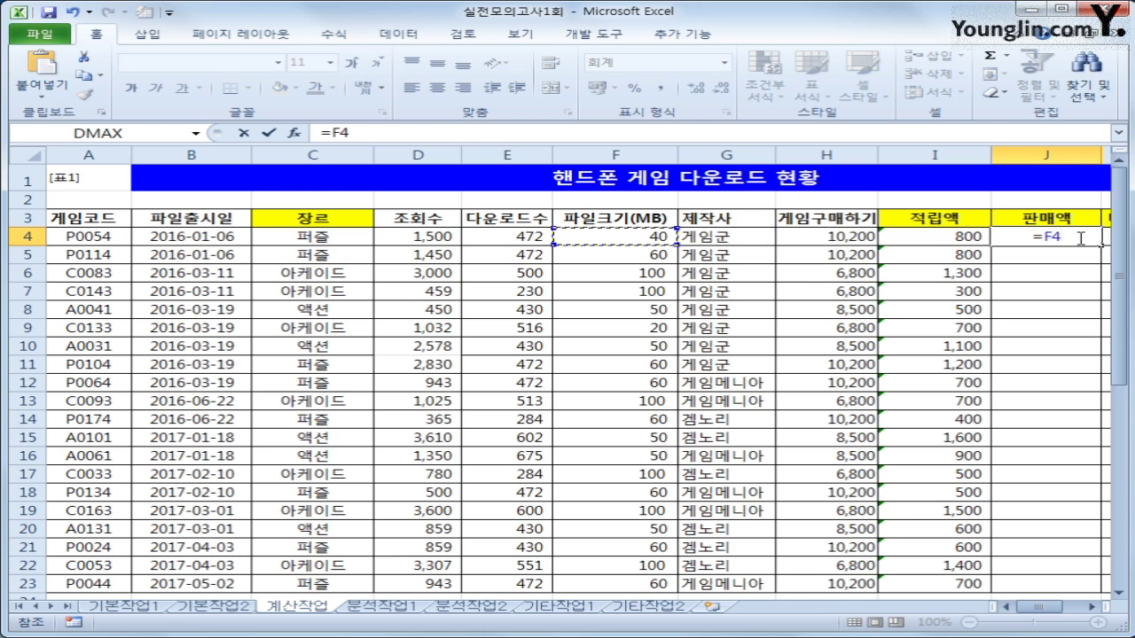
text(*)
- Check the unit price table [표4], then add HLOOKUP to the J4 formula with F4 as its lookup value
scroll(847, 254, down, 3)
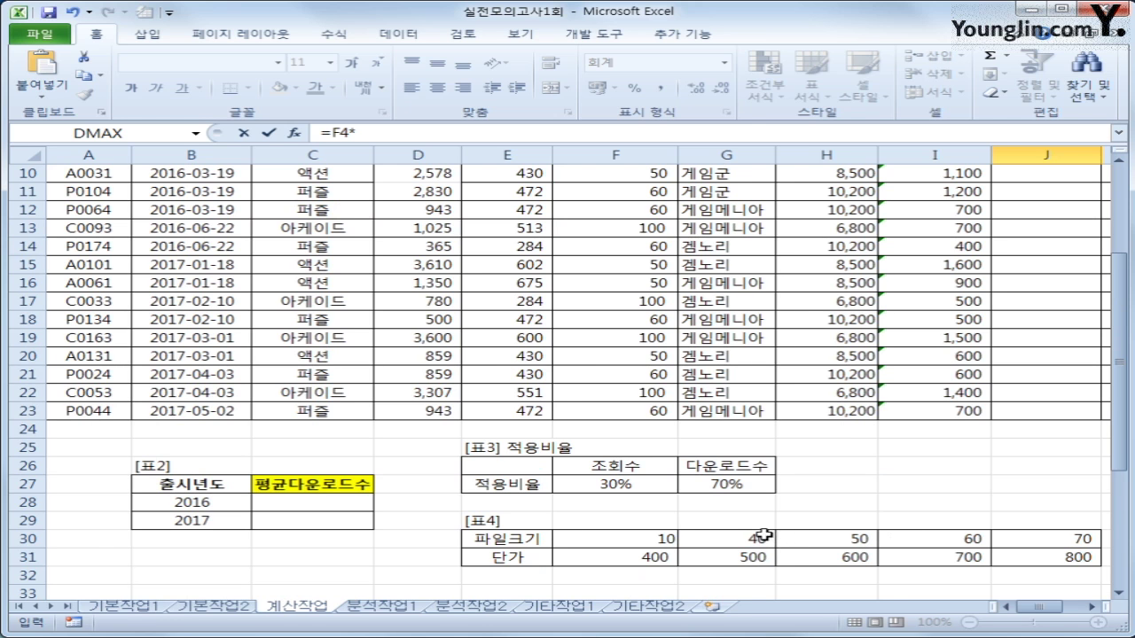
scroll(769, 521, up, 3)
scroll(770, 522, down, 4)
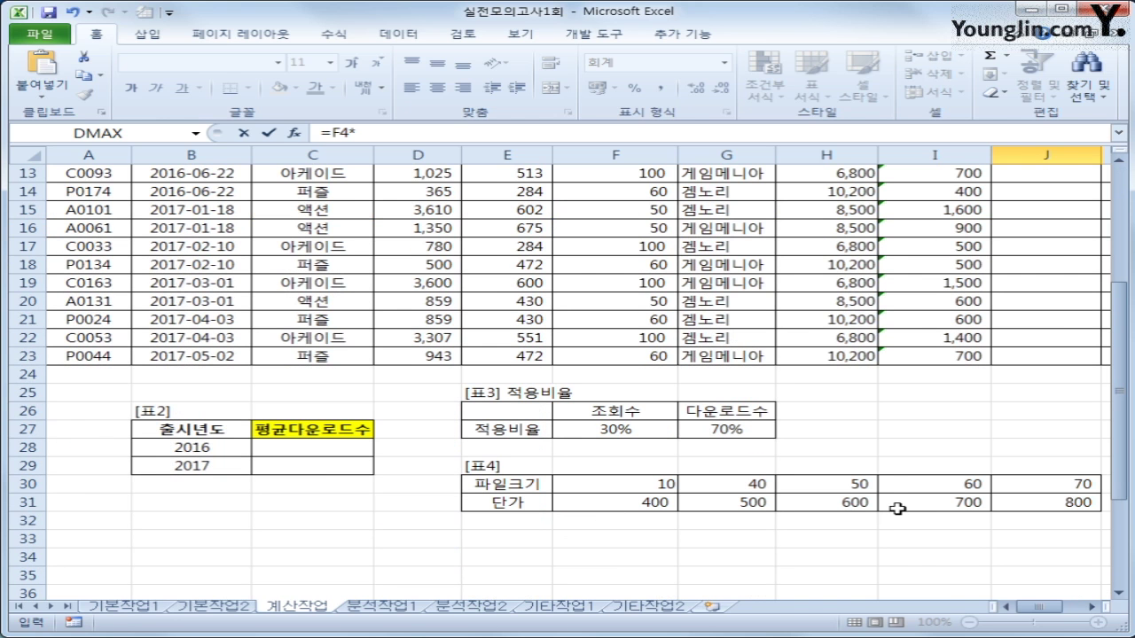
text(hl)
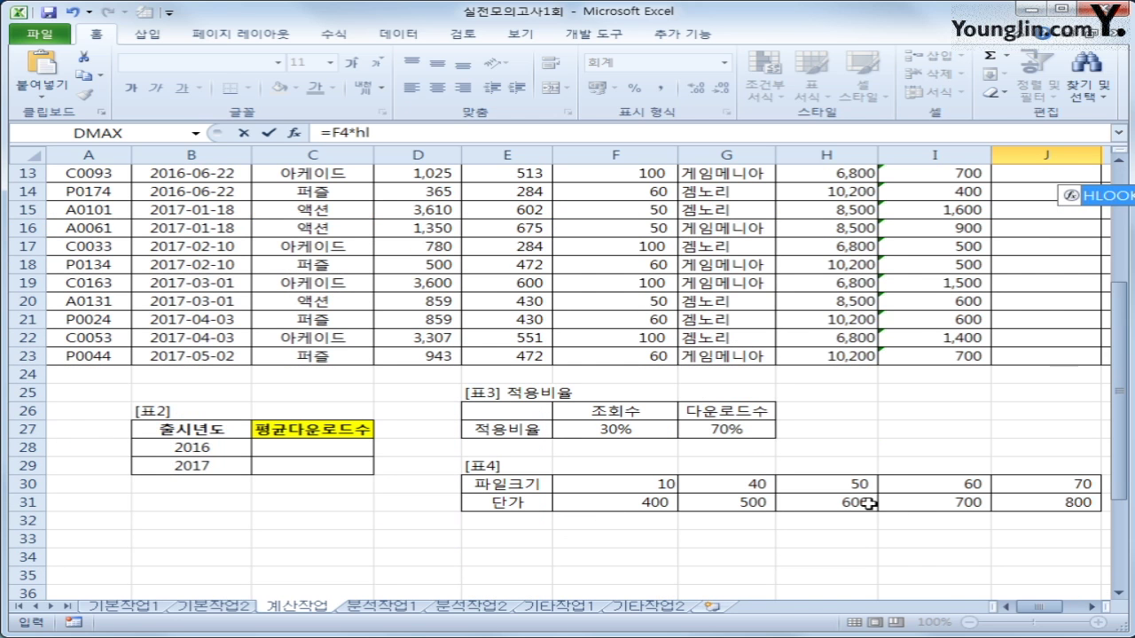
key(Tab)
scroll(864, 510, up, 4)
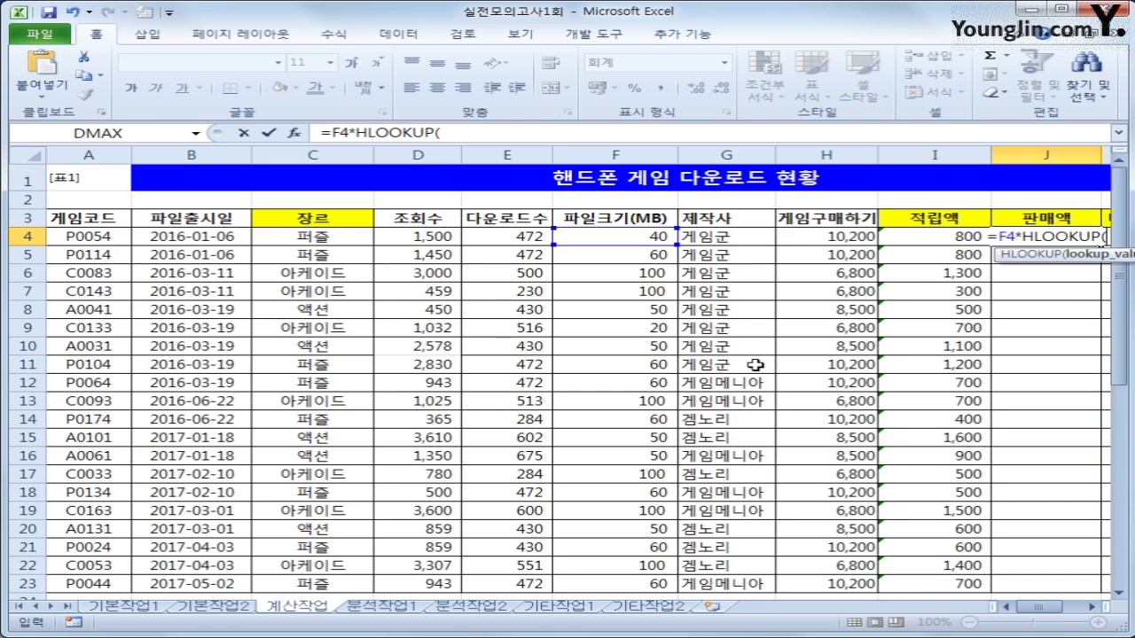
click(629, 237)
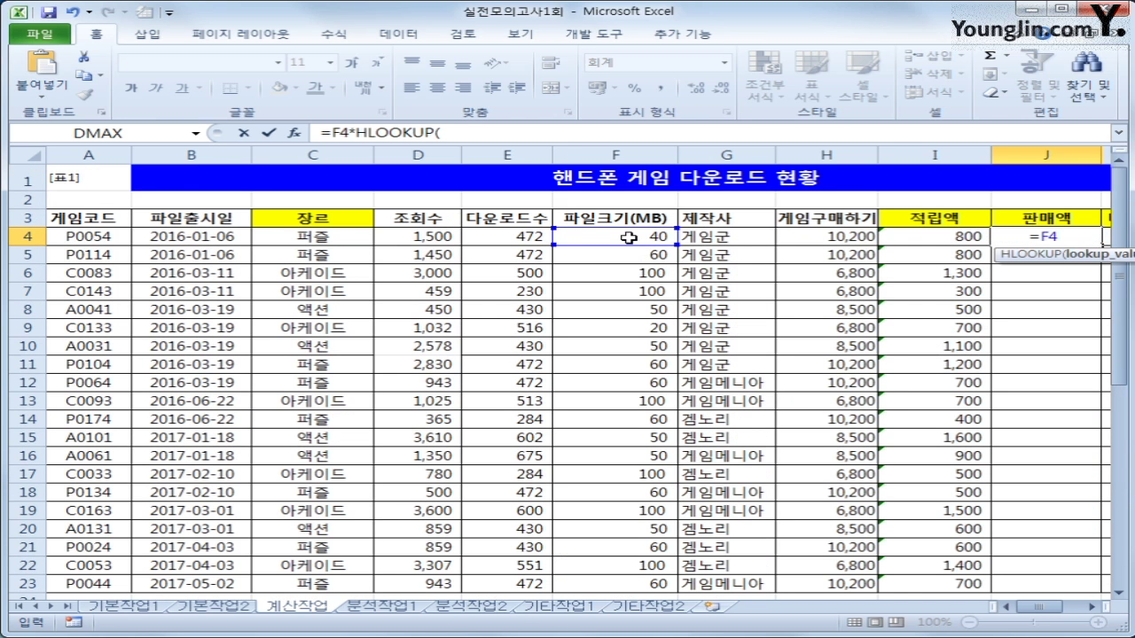
text(,)
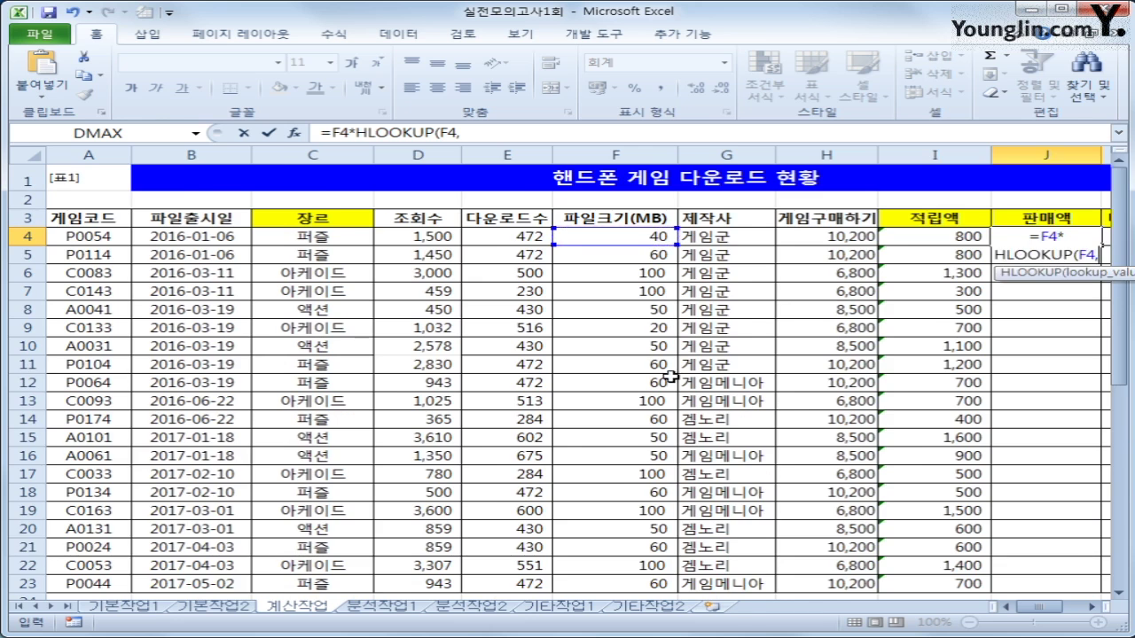
- Give HLOOKUP the absolute table range $F$30:$J$31 and row index 2, and close the function
scroll(670, 381, down, 3)
drag(651, 538, 1024, 554)
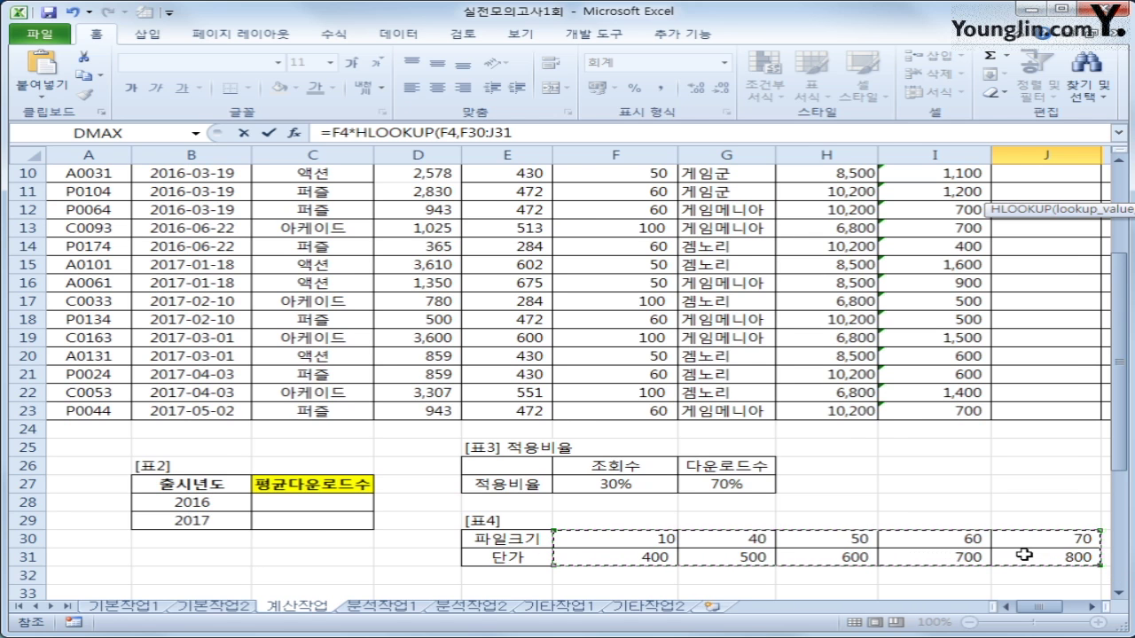
key(F4)
text(,2)
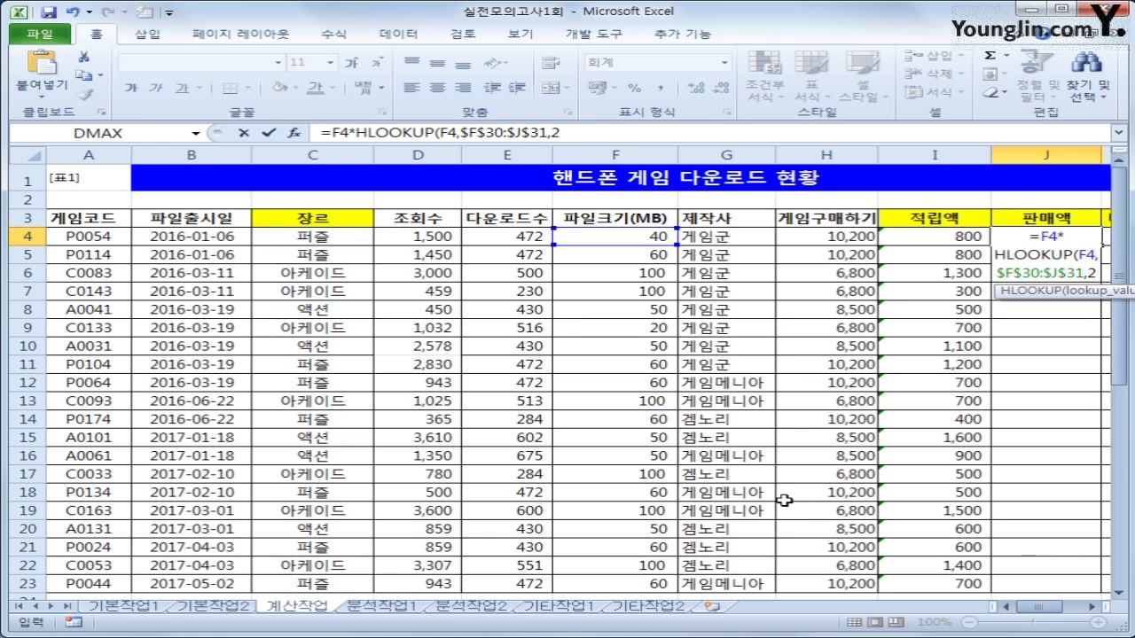
text())
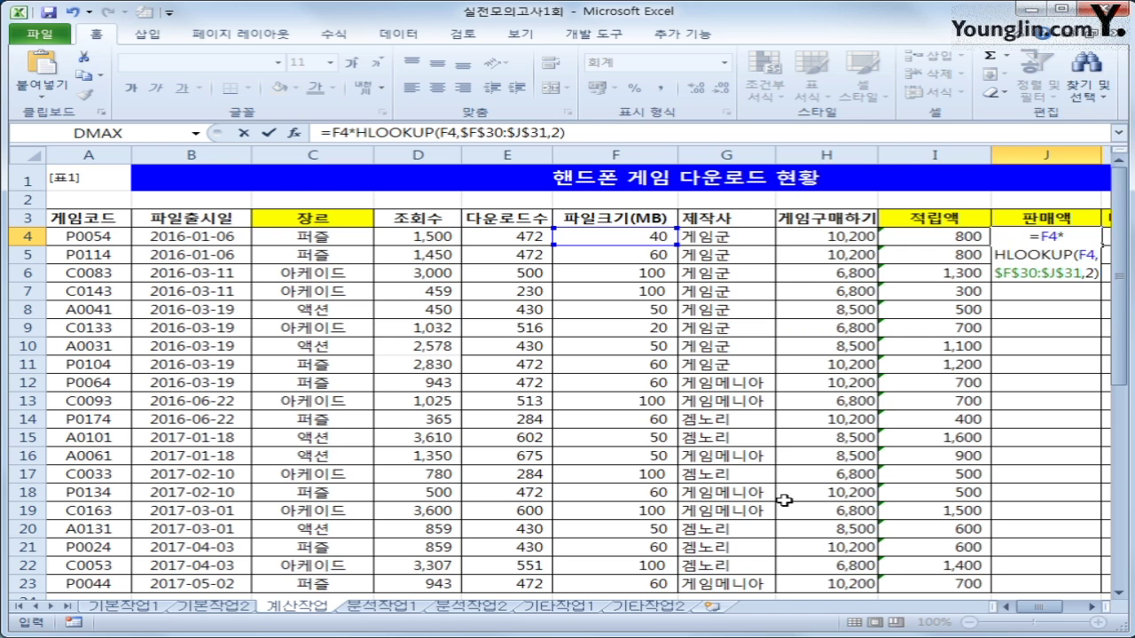
- Multiply the HLOOKUP result by (1-IF(F4<500,10%,0%)) and enter the 판매액 formula in J4
text(*(1-)
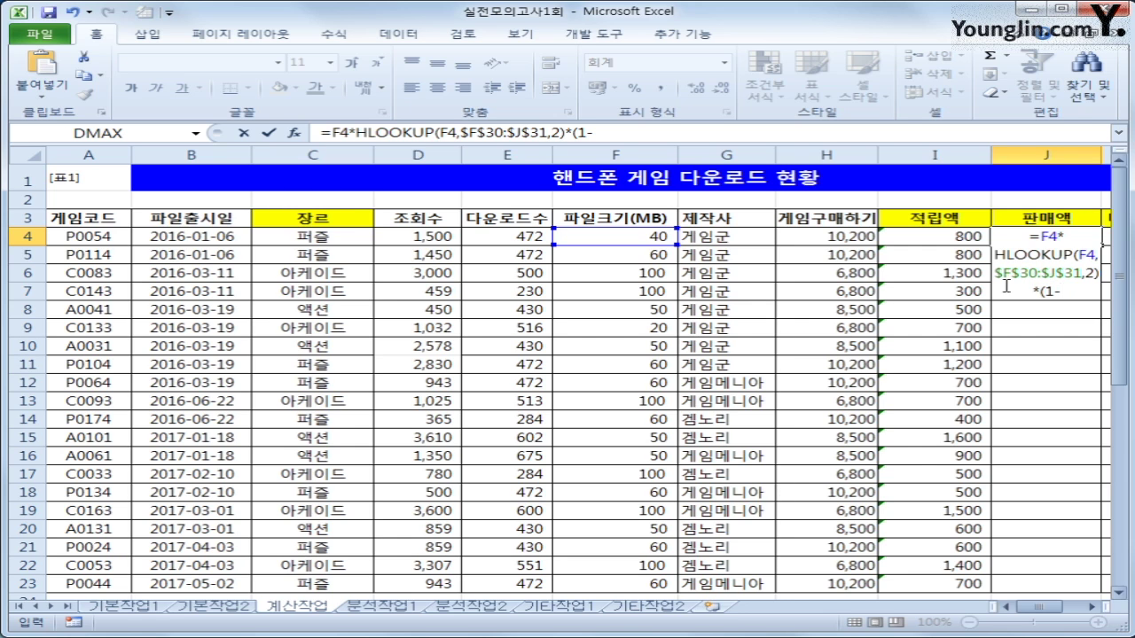
click(629, 134)
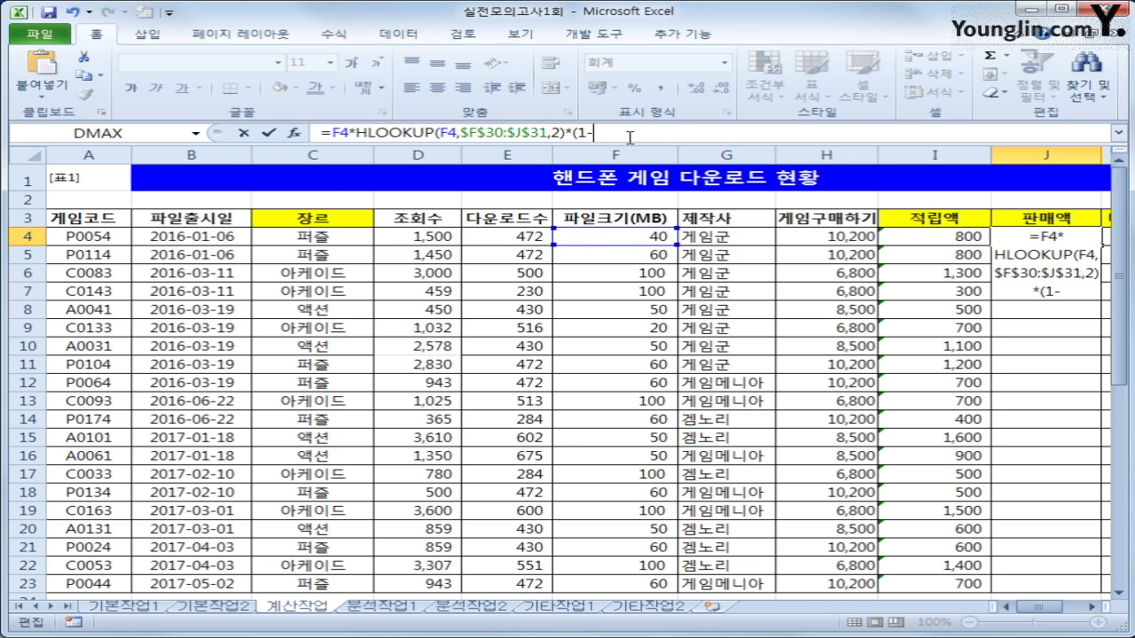
text(if()
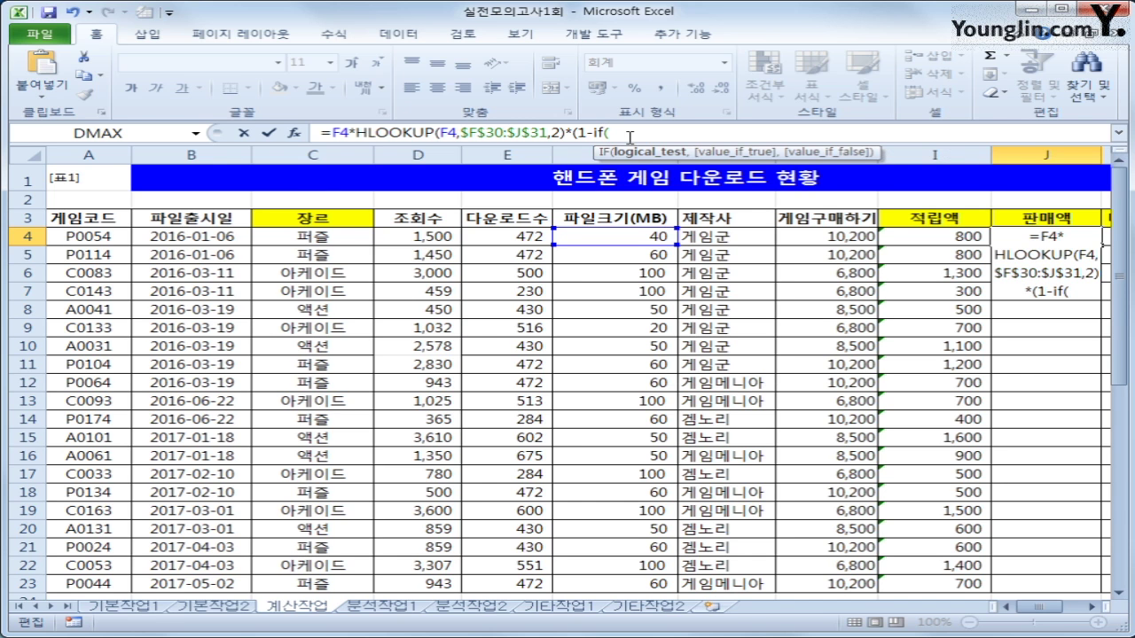
click(642, 235)
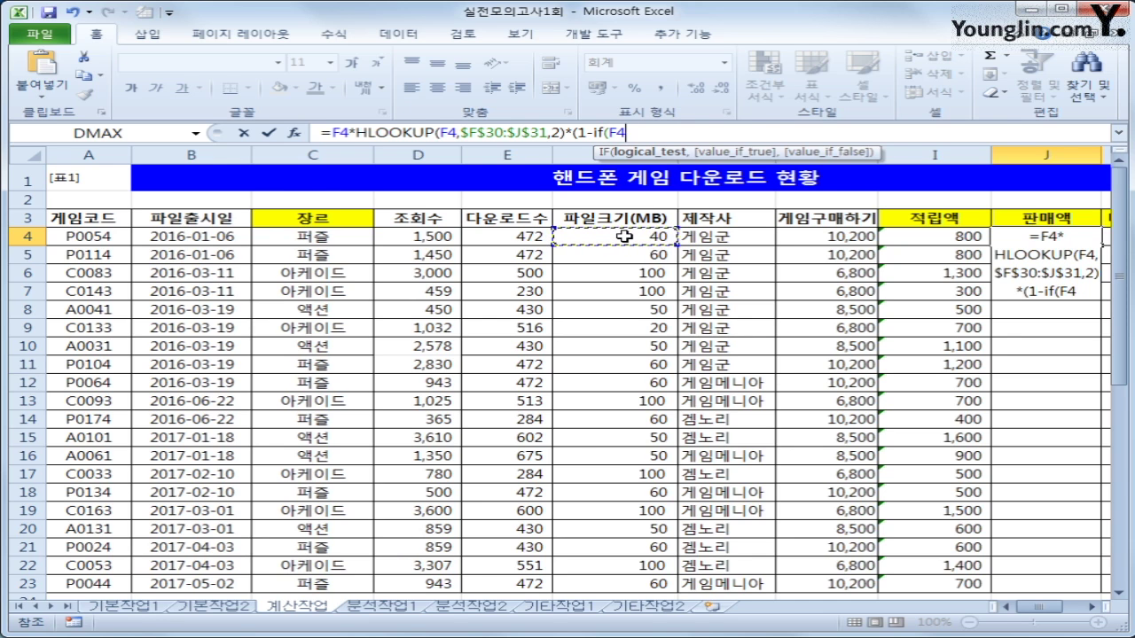
text(<500)
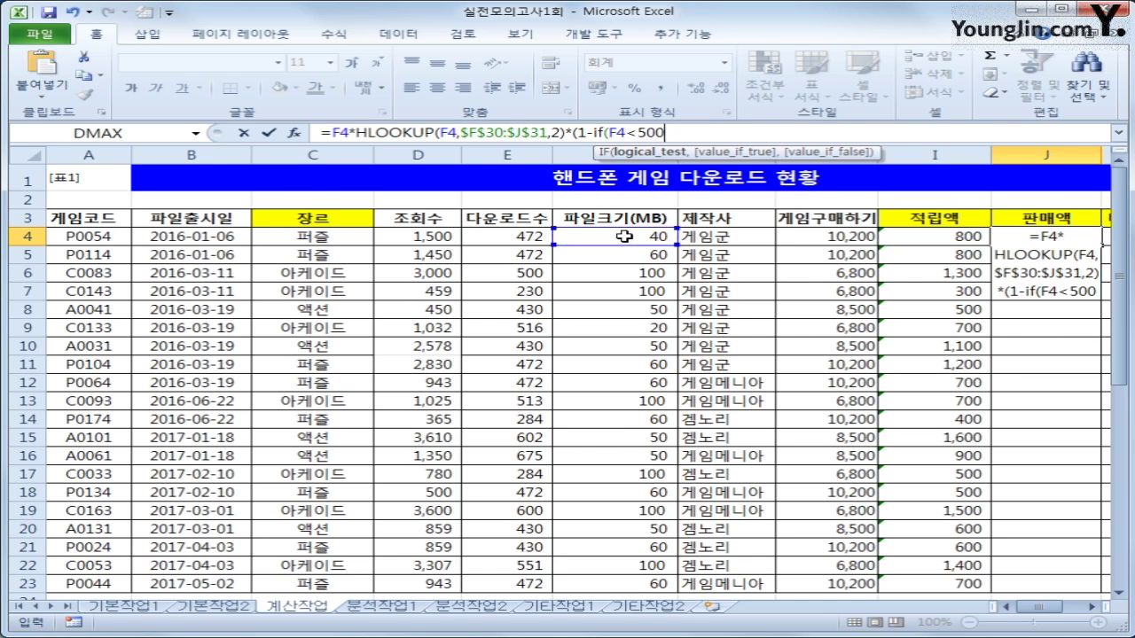
text(,10)
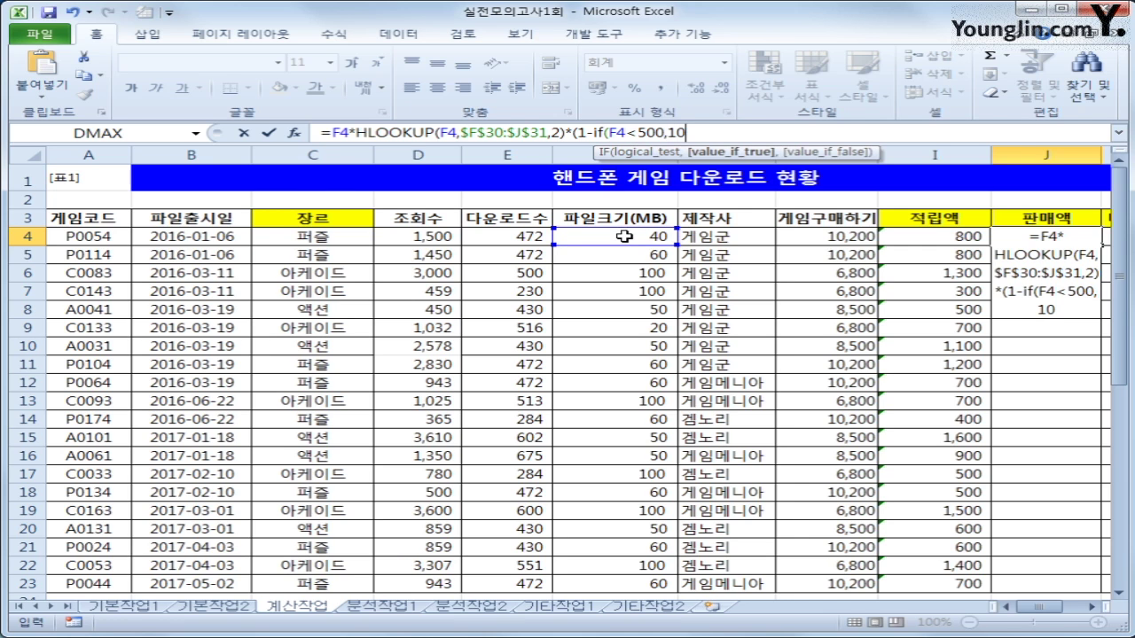
text(%,0%)
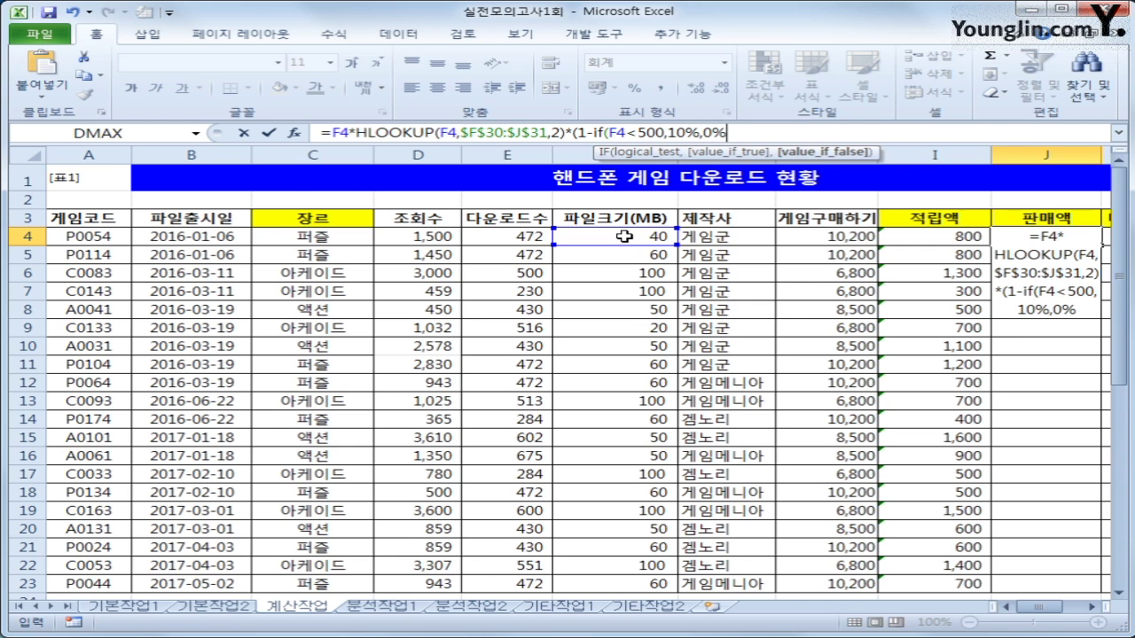
text())
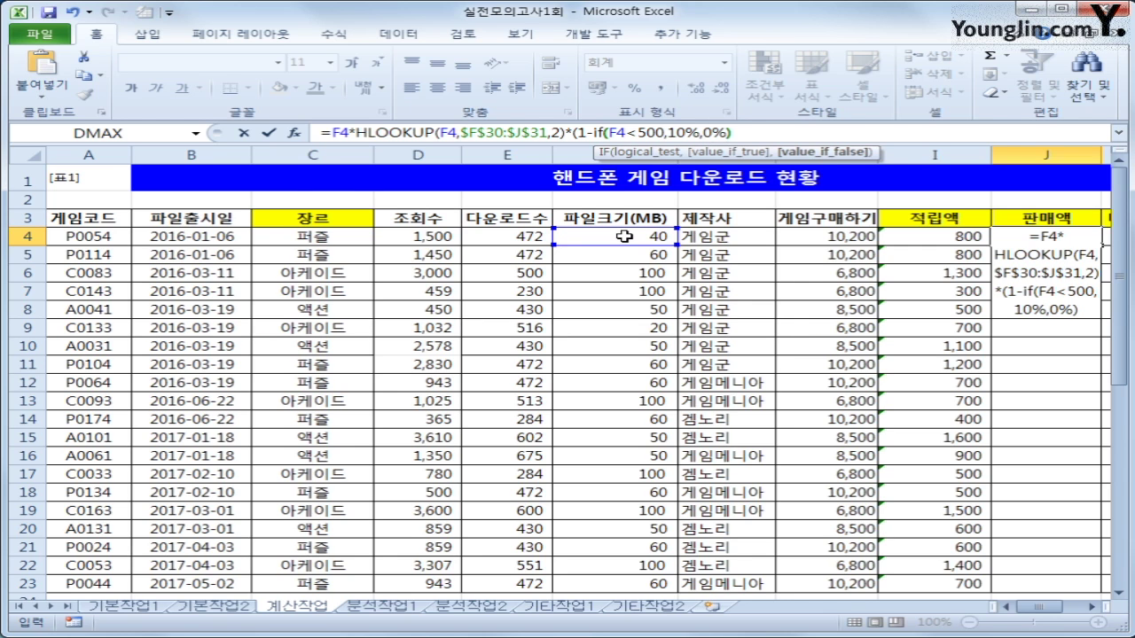
text())
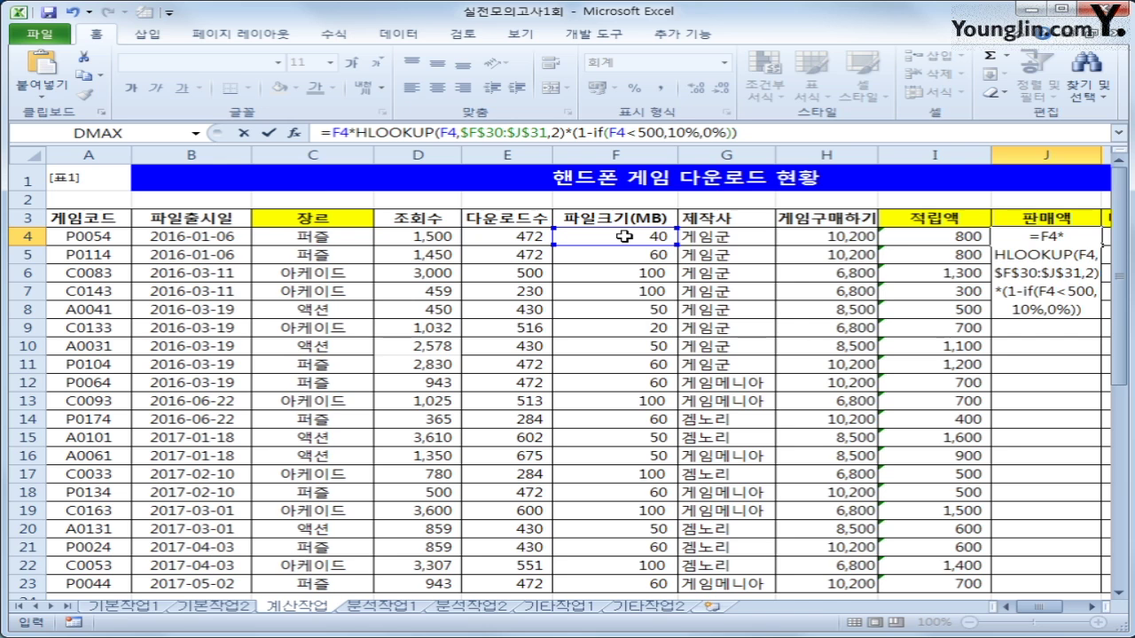
key(Return)
- Fill the 판매액 formula from J4 down to J23 and bring the 다운로드비율(%) column into view
key(Up)
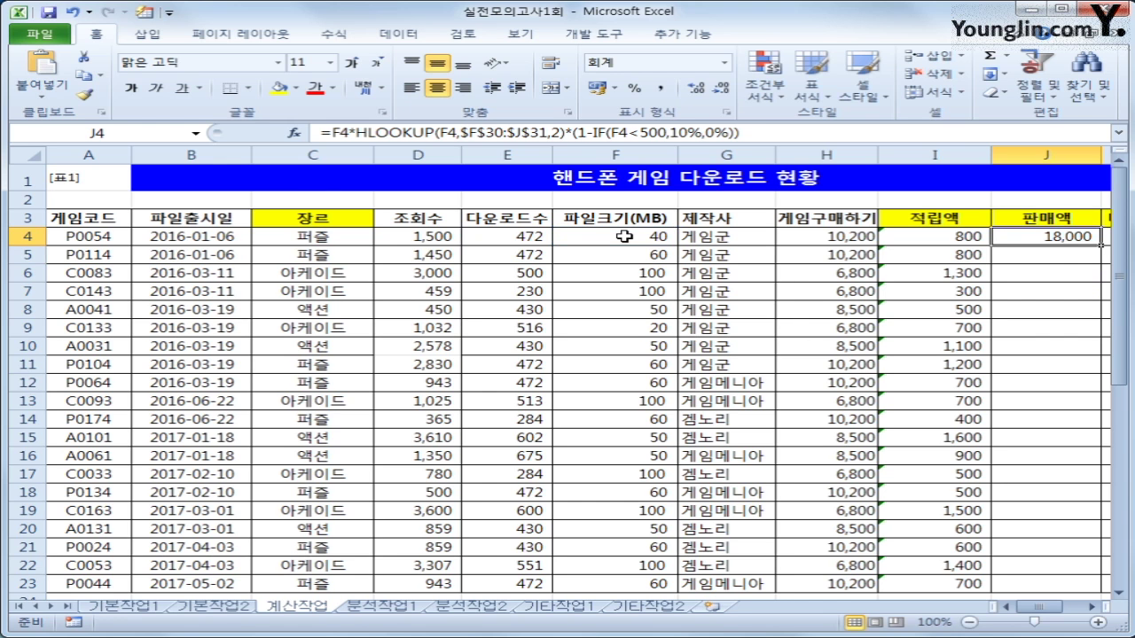
double_click(1101, 244)
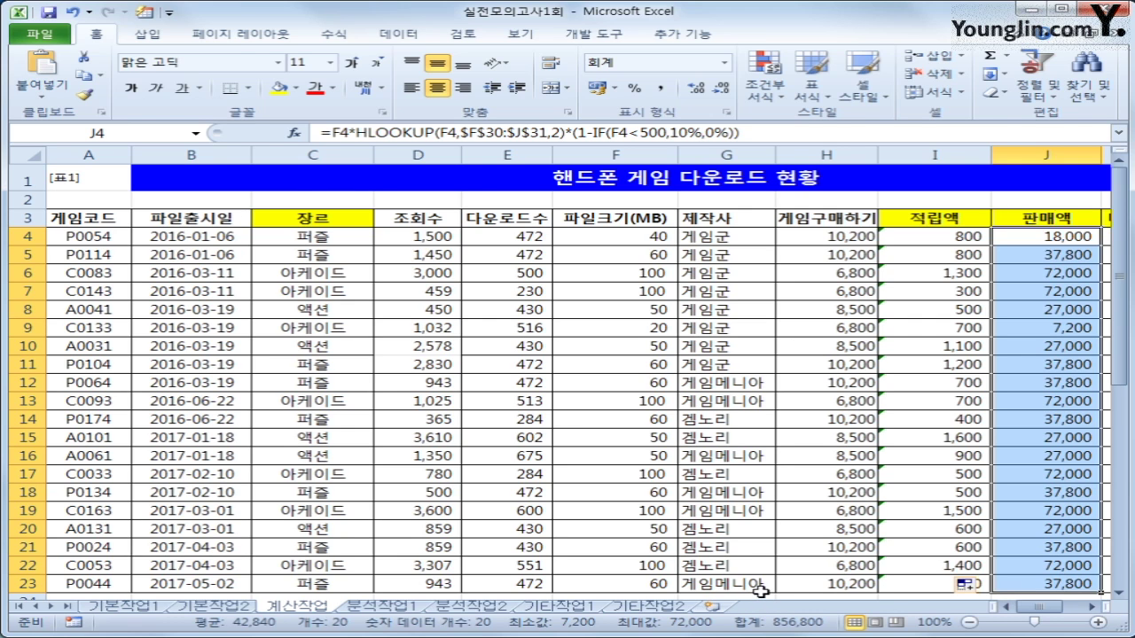
drag(1046, 616, 1057, 616)
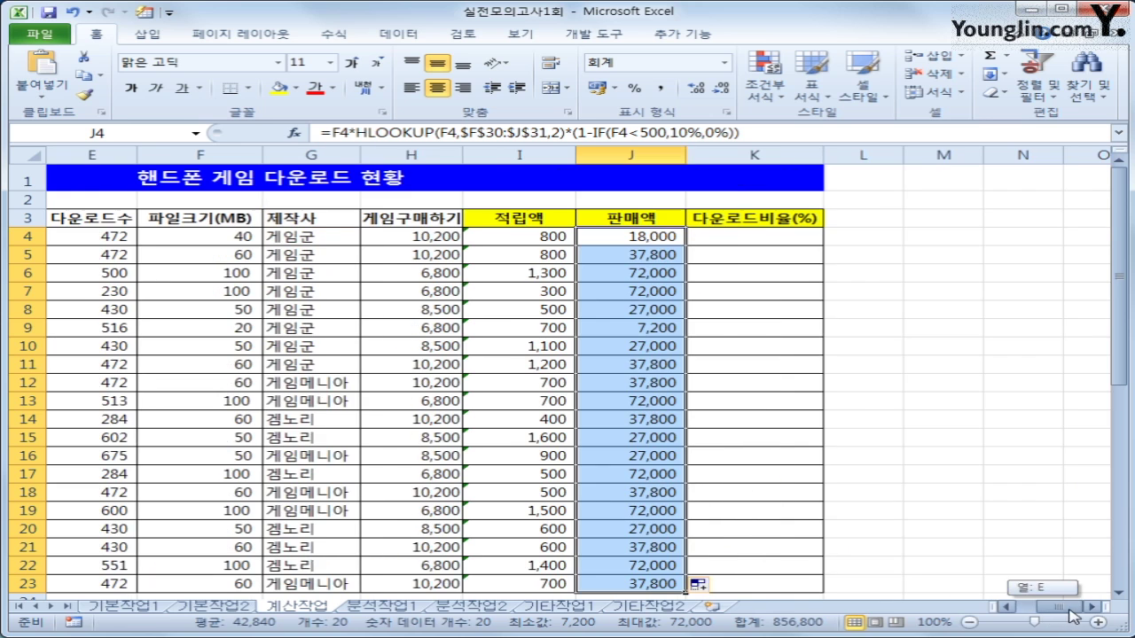
- Select K4 in the 다운로드비율(%) column, then switch to the Visual Basic editor and insert a new module
click(741, 242)
click(620, 37)
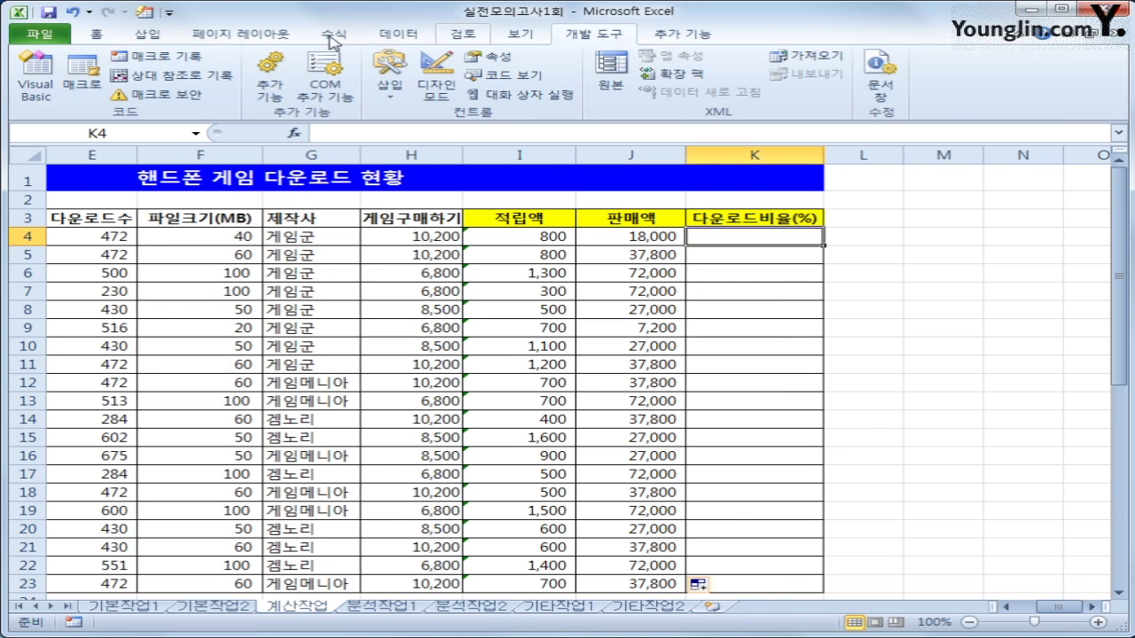
click(36, 88)
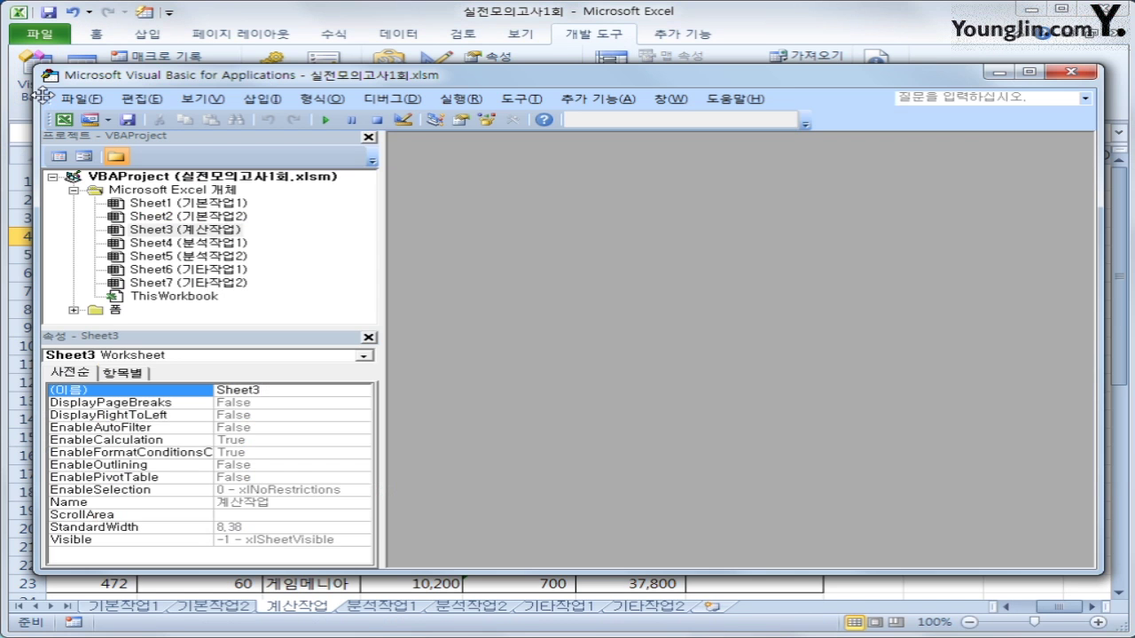
click(264, 104)
click(274, 156)
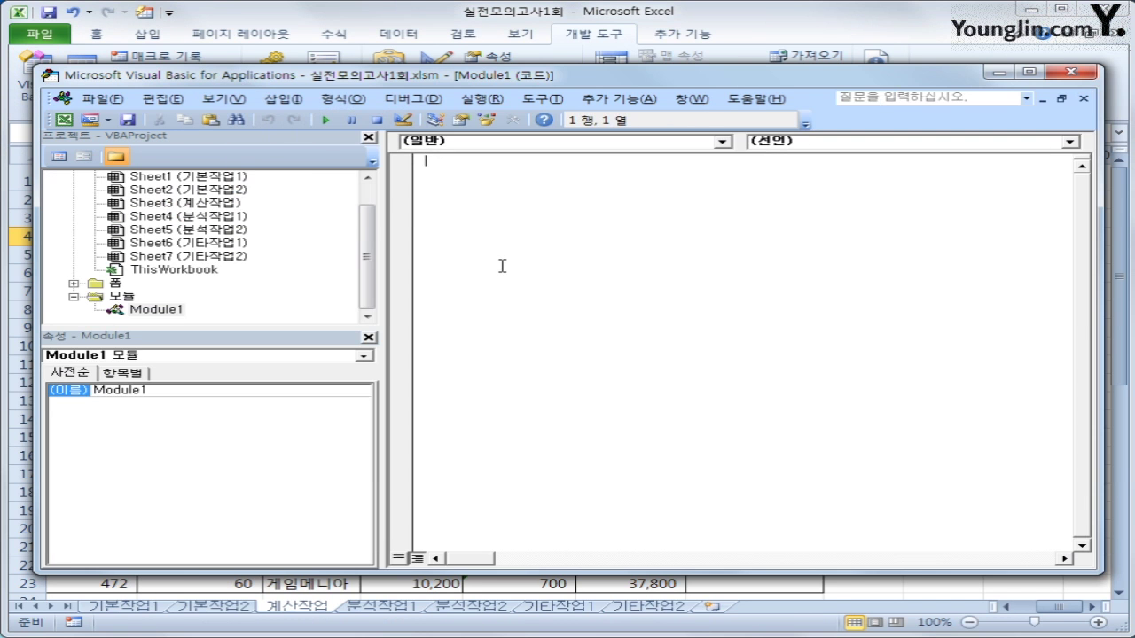
- Declare the public function fn다운로드비율 with the arguments 게임코드, 조회수 and 다운로드수
text(public function fn)
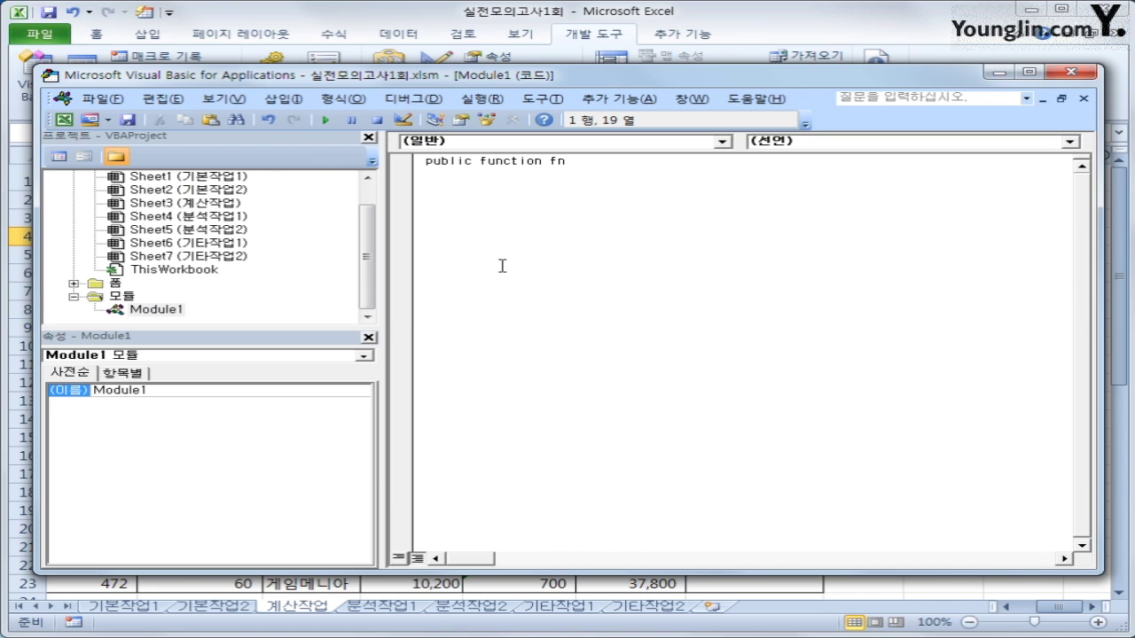
text(다운로드빈)
text(율()
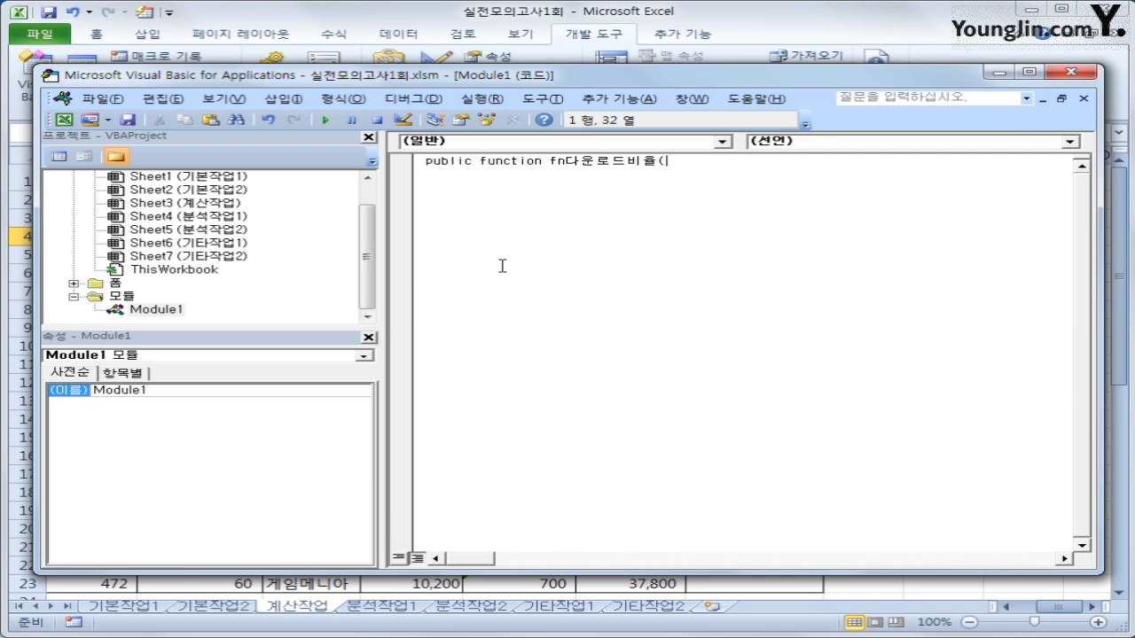
text(게임코드,조회수)
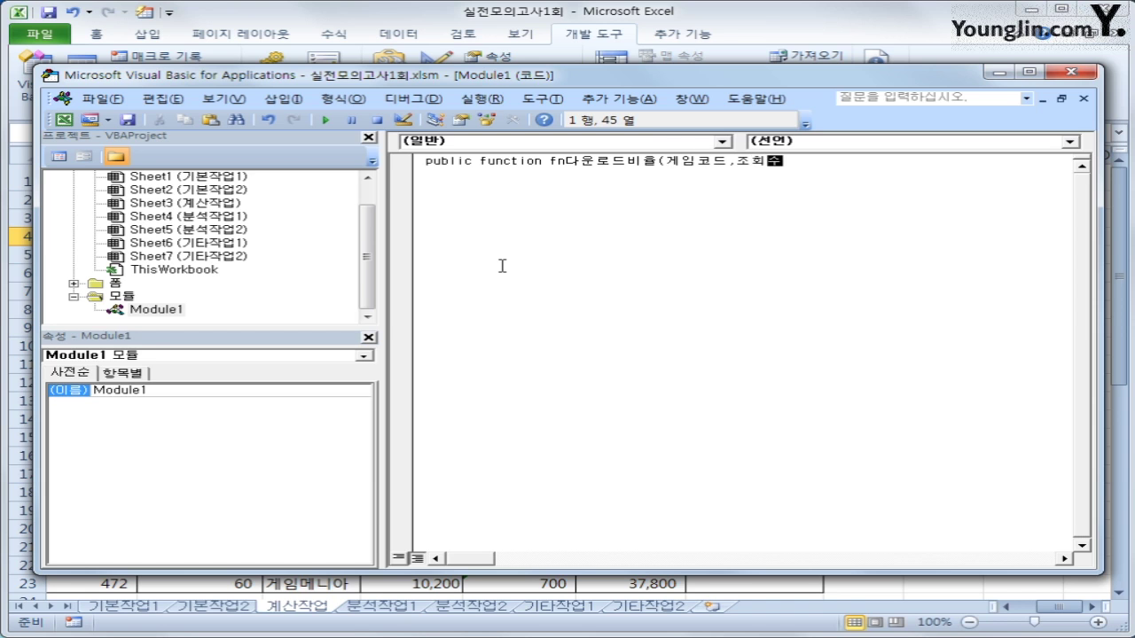
text(,다운로드수)
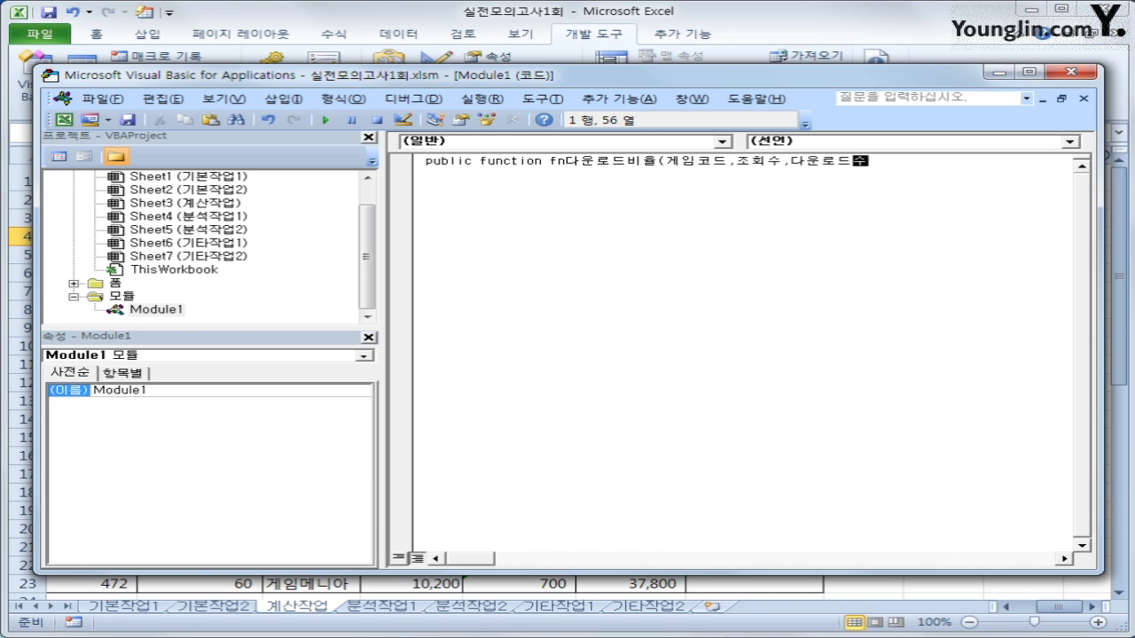
key(Return)
key(Return)
key(Tab)
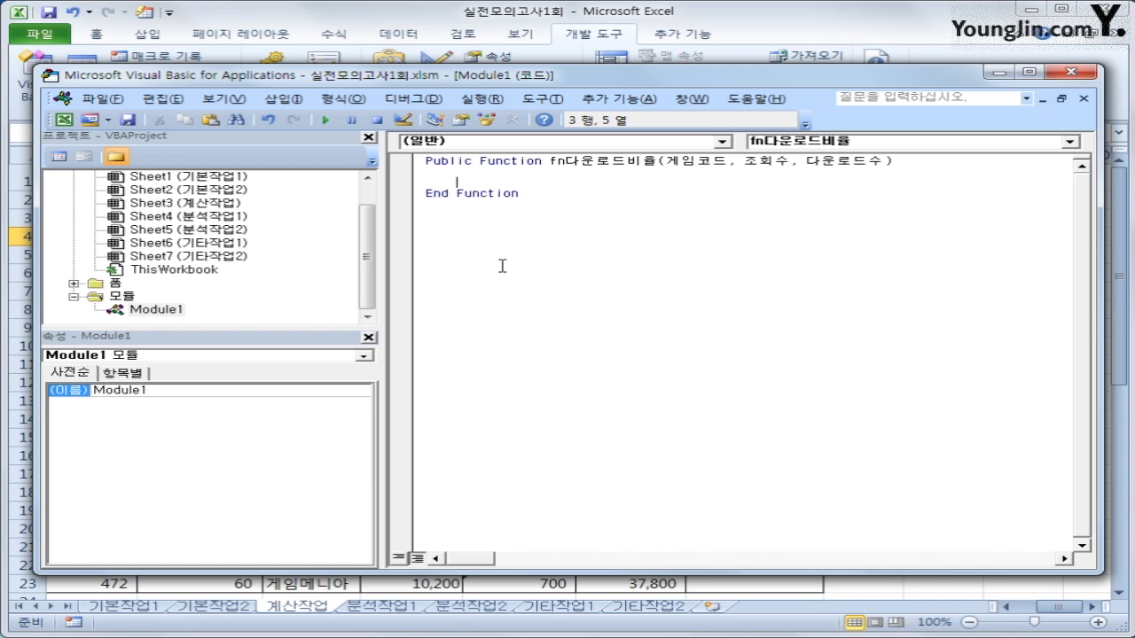
- Begin the function's return assignment as fn다운로드비율 = (다운로드수 / 조회수)
text(fn)
text(ekd)
key(BackSpace)
key(BackSpace)
key(BackSpace)
key(Hangul)
text(ㄷ다운로드비율 )
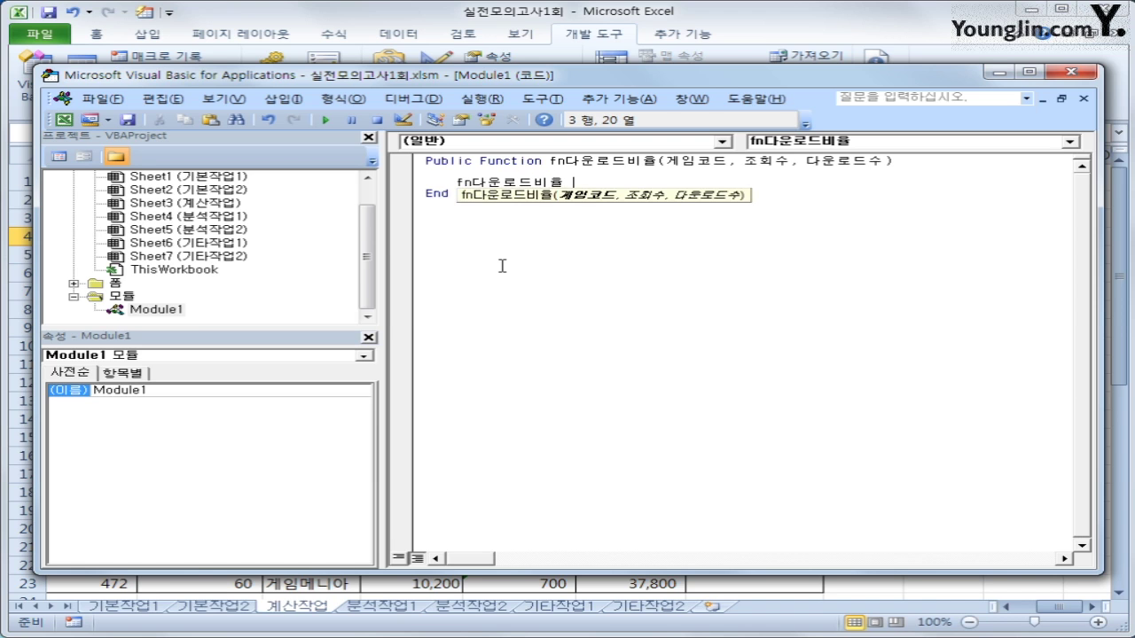
text(=()
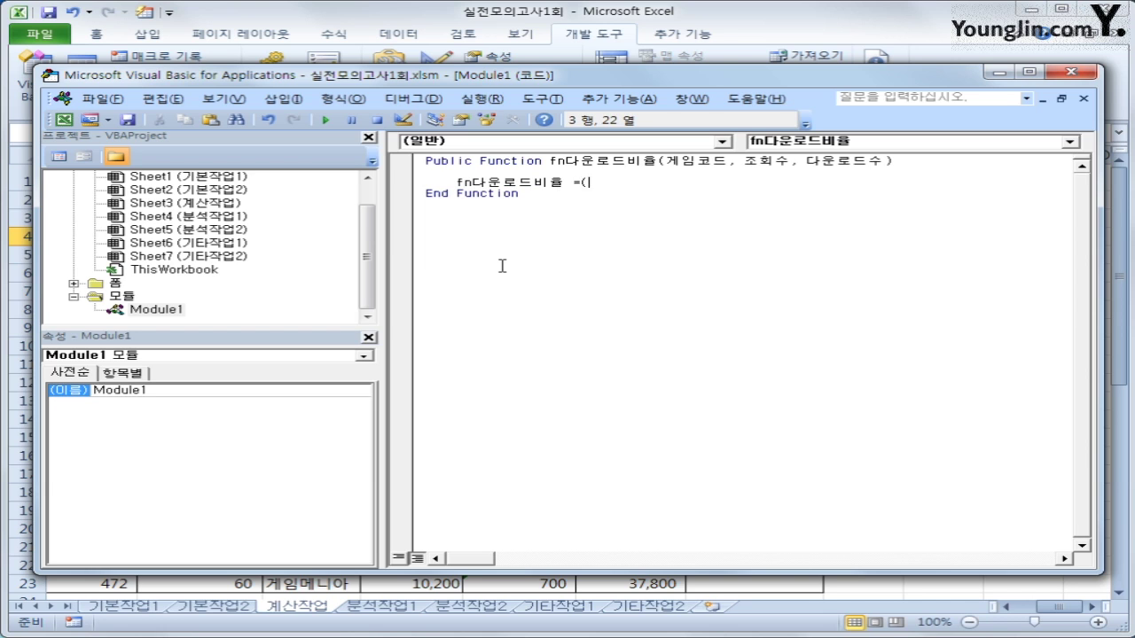
text(다운로드수)
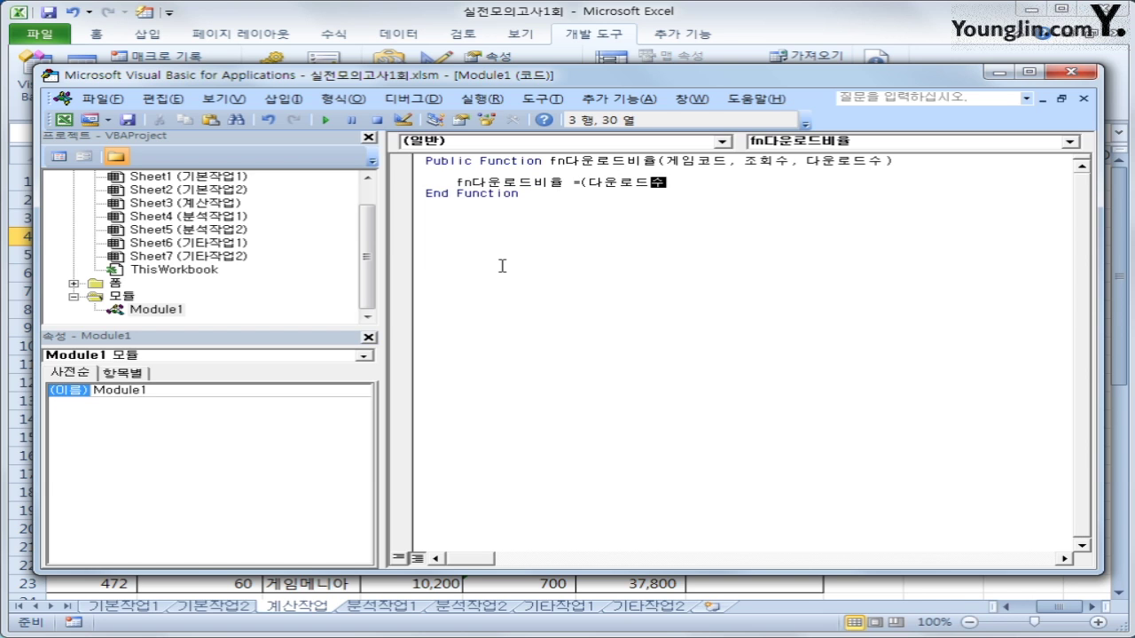
text( /조회수))
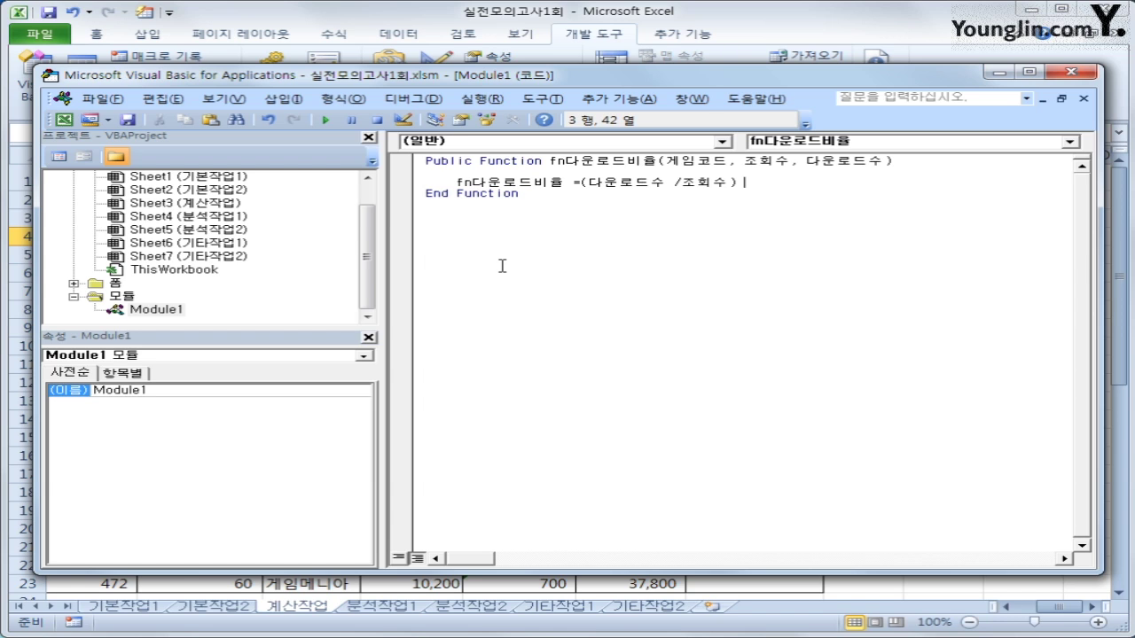
- Multiply by 100 inside the parentheses of the return expression and add + 추가비율 after them
key(BackSpace)
key(BackSpace)
text(*)
text( 100) )
text(ㅇ)
key(BackSpace)
text(+추가비율)
- Above the return assignment, add the condition If Left(게임코드, 1) = "A" Then
key(Up)
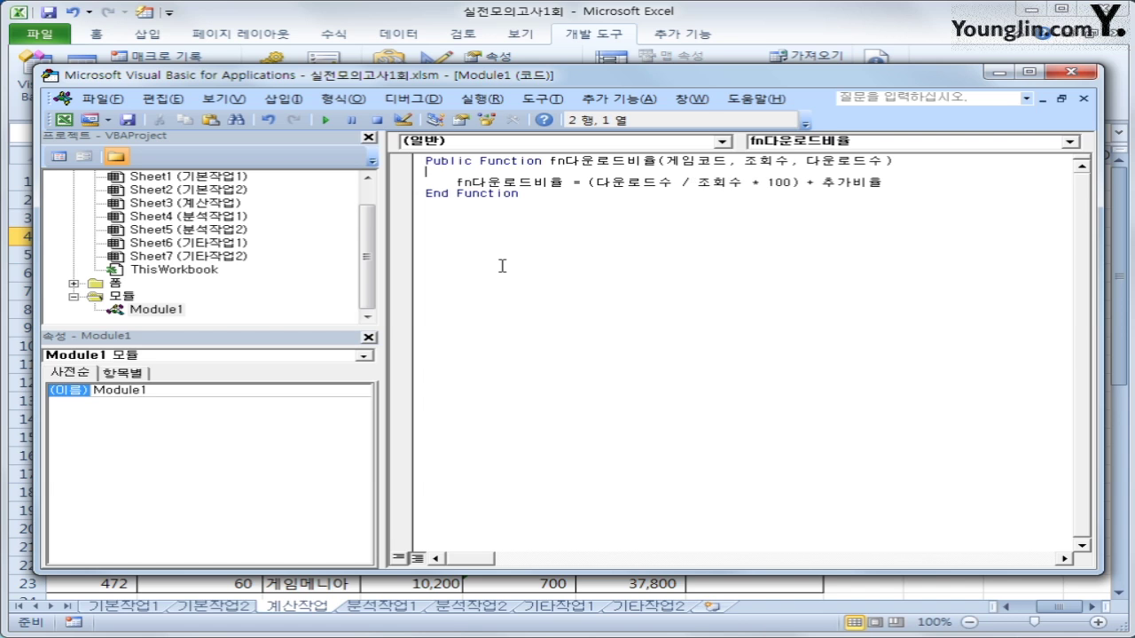
key(Return)
key(Up)
key(Return)
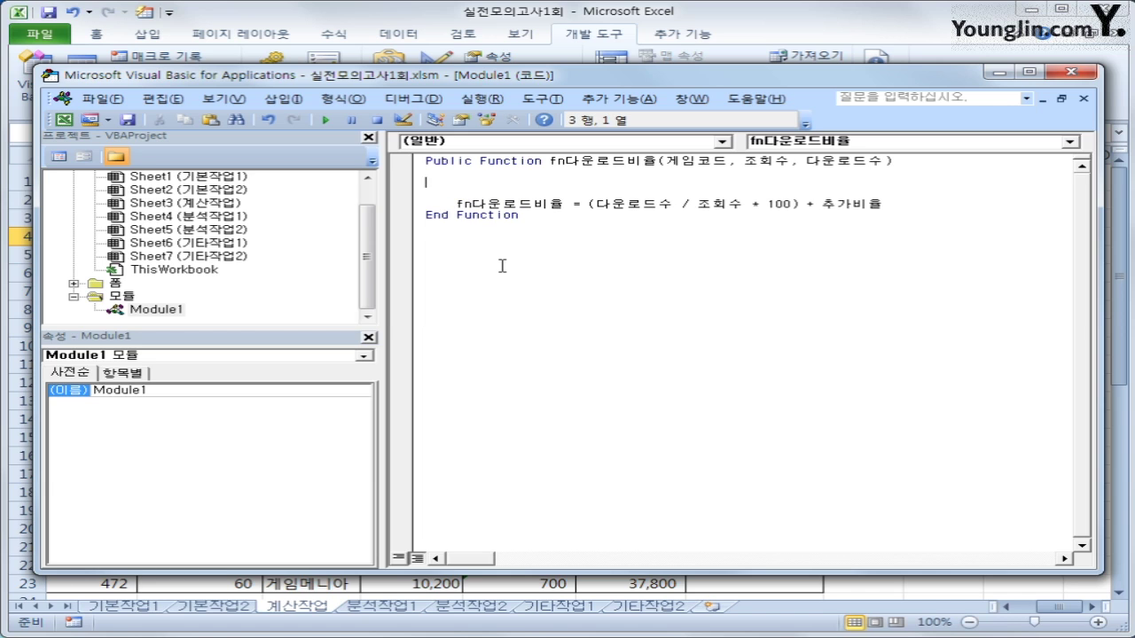
key(Tab)
text(if left()
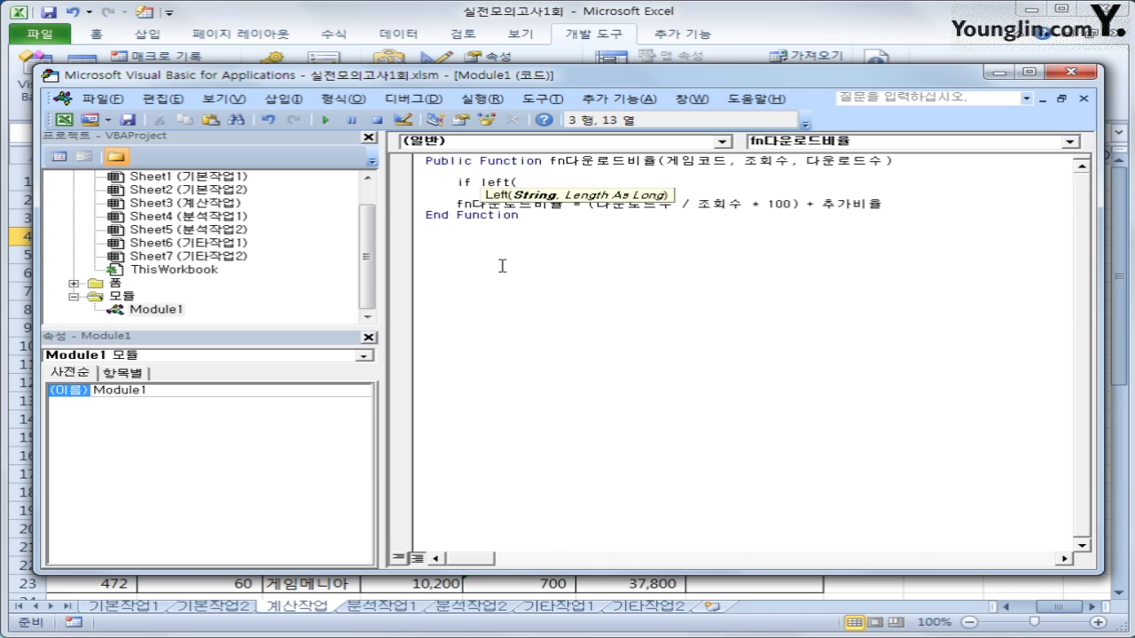
text(게임코드,1)
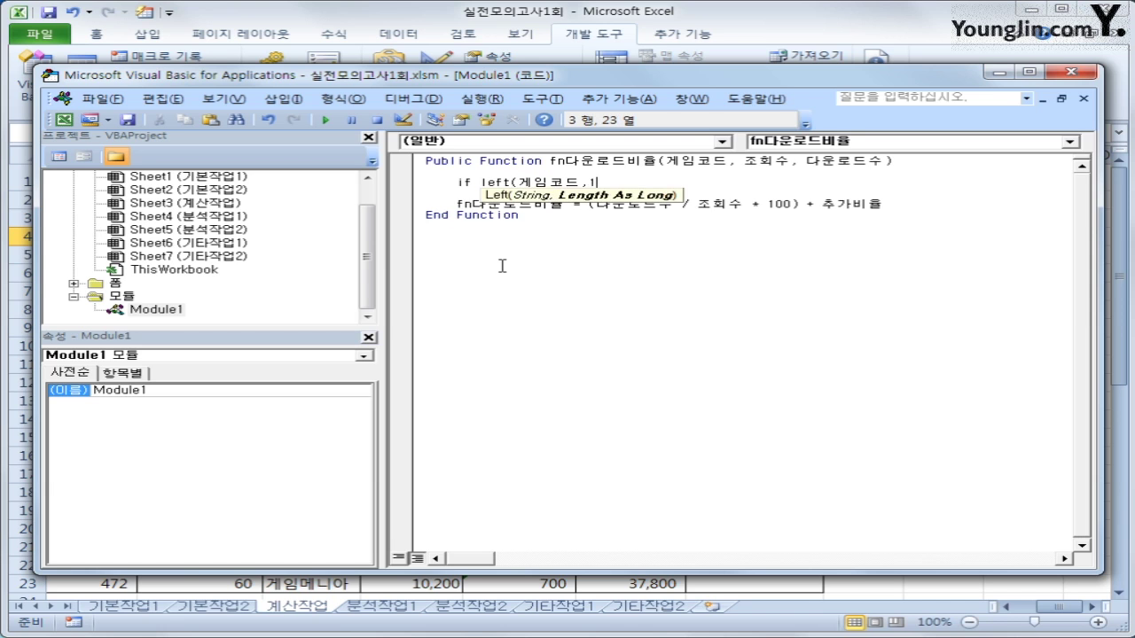
text() = )
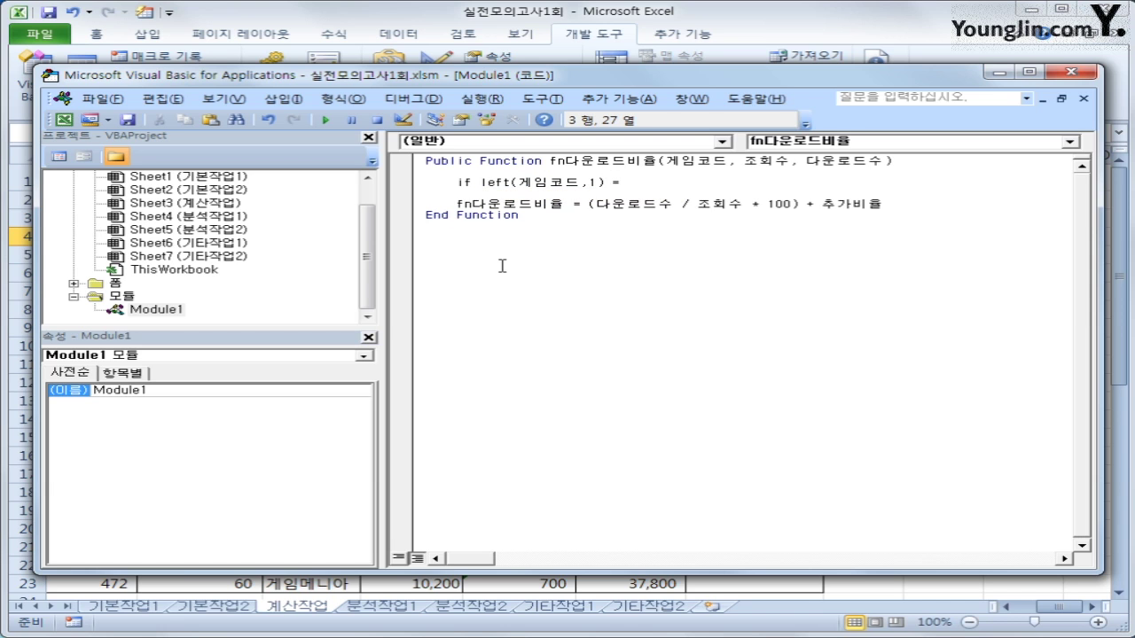
text(")
text(시)
text(" )
text(the)
text(n)
- Set 추가비율 = 10 in the If branch
key(Return)
text(추가비율 )
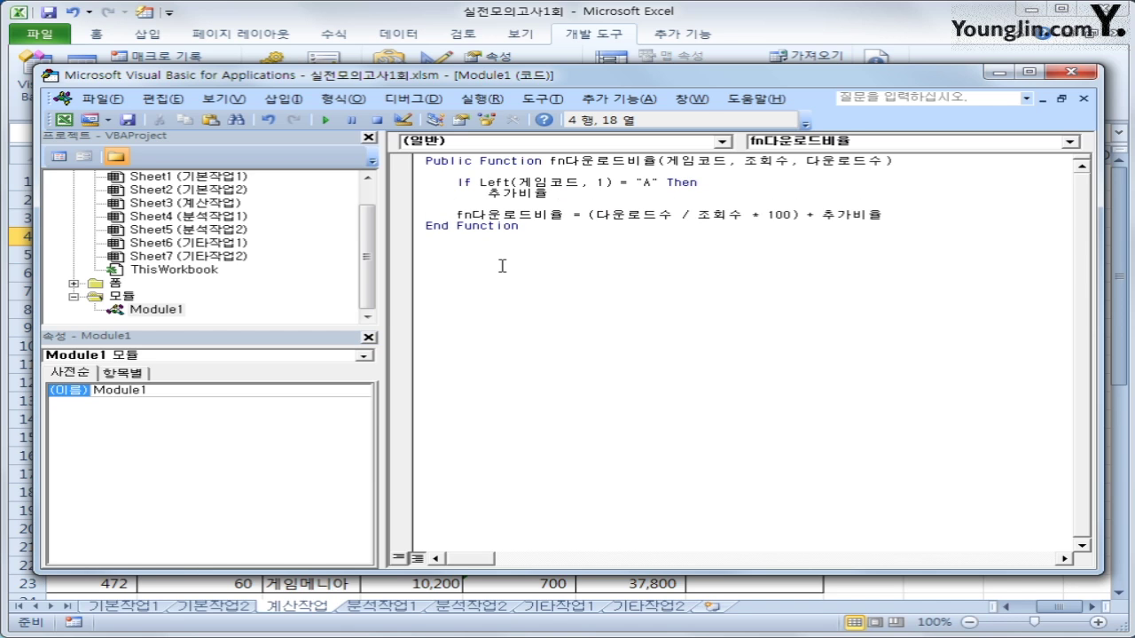
text(=10)
key(Return)
key(BackSpace)
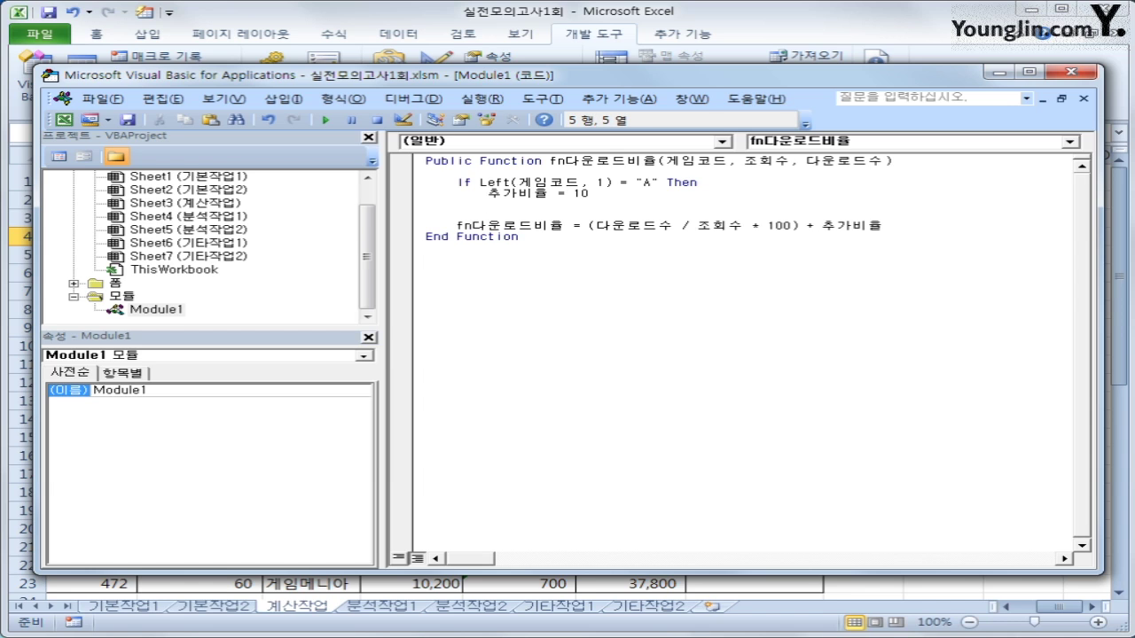
- Add an Else branch with 추가비율 = 0 and close the block with End If
text(Else)
key(Return)
key(Tab)
text(추가비율 = )
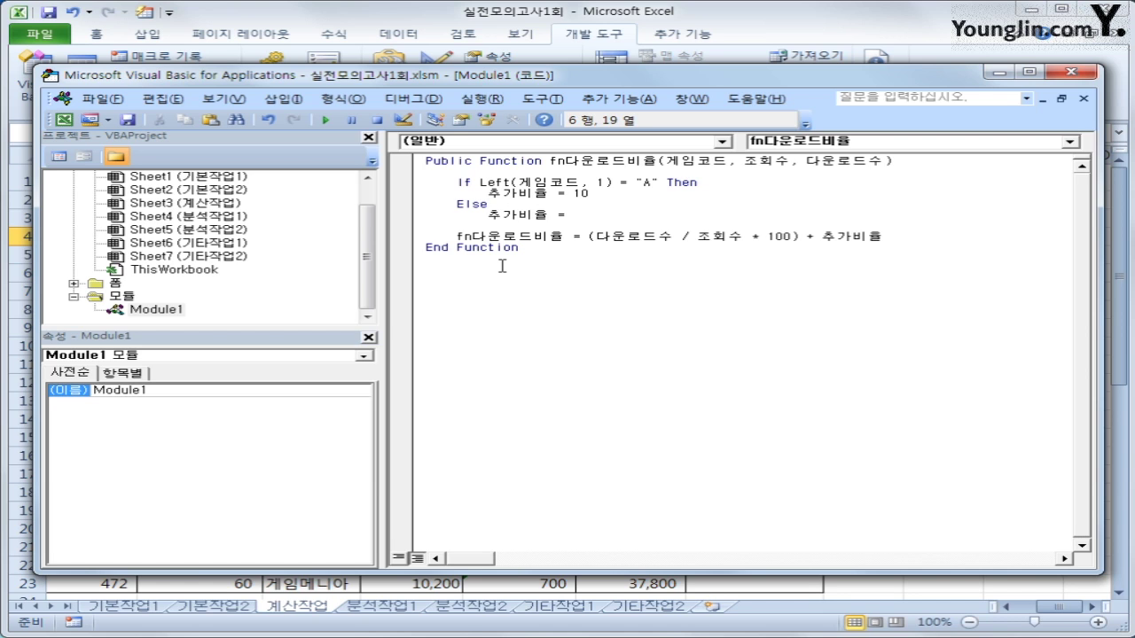
text(0)
key(Return)
key(BackSpace)
text(end)
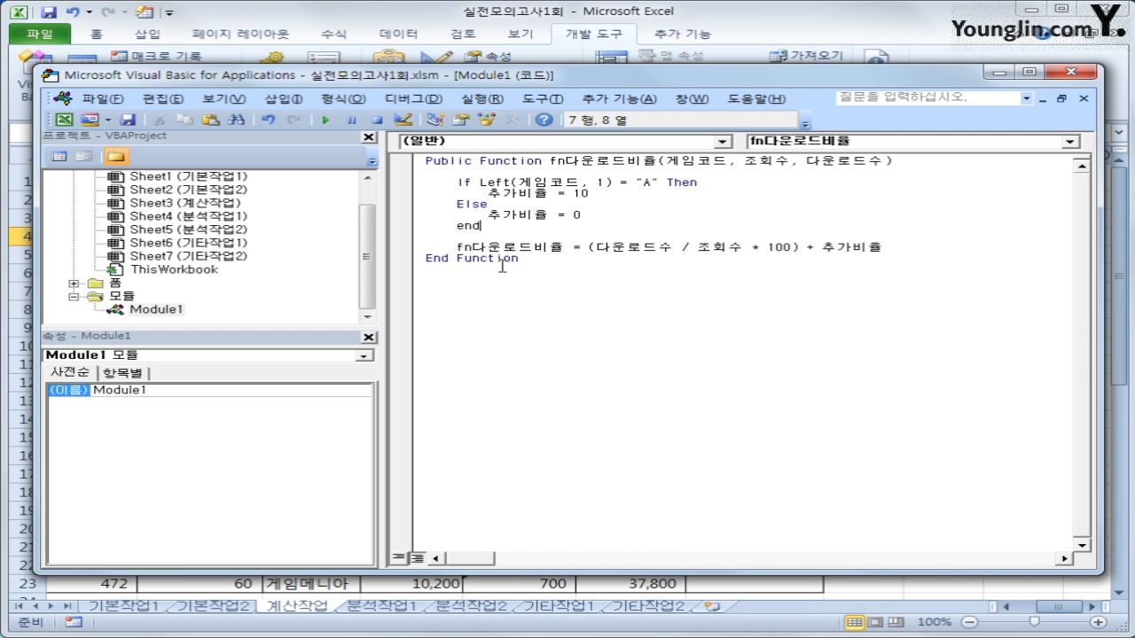
text( if)
- Add a blank line before End Function and close the Visual Basic editor to return to the worksheet
key(Down)
key(Down)
key(Right)
key(Right)
key(Right)
key(Right)
key(Right)
key(Right)
key(End)
key(Return)
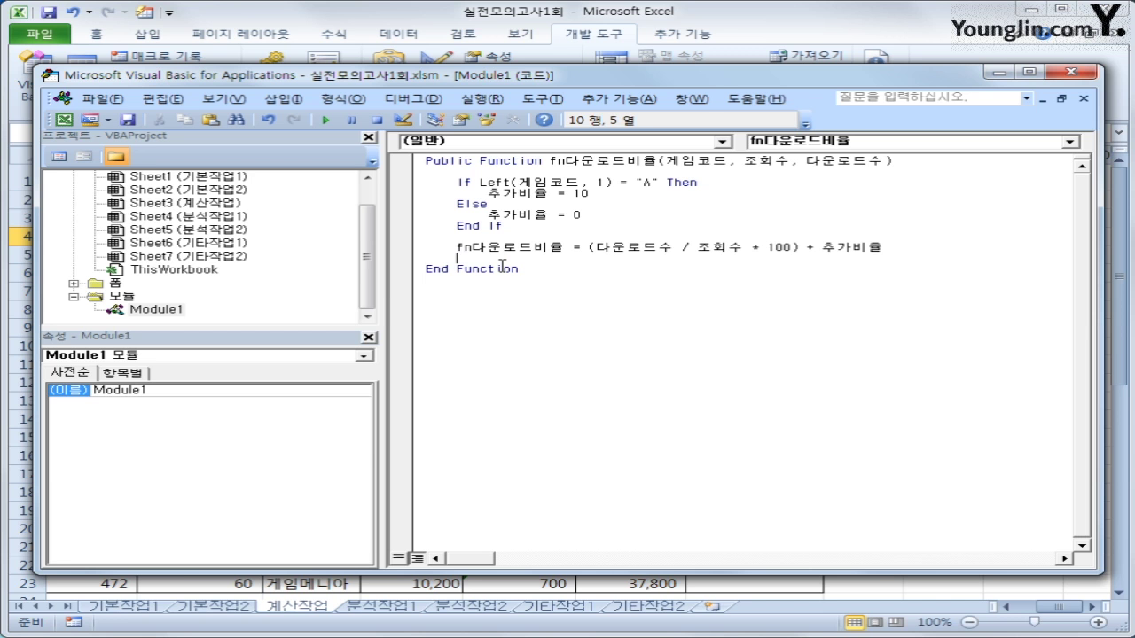
key(Up)
key(Up)
key(Up)
key(Up)
key(Up)
key(Up)
key(Up)
key(Up)
key(Up)
click(1072, 72)
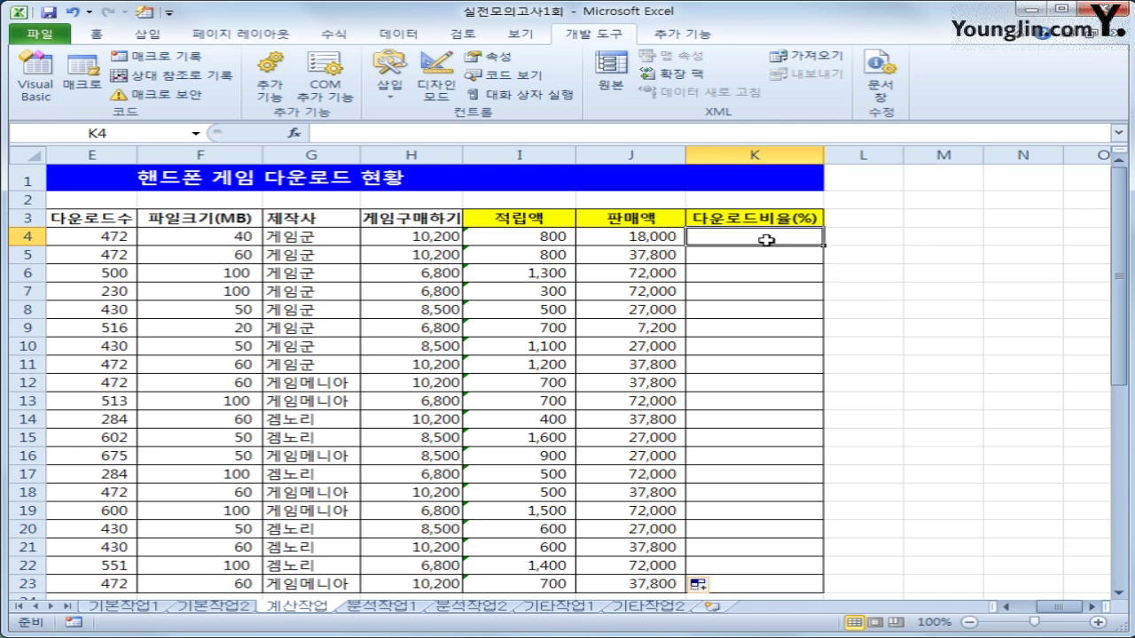
- Insert the user-defined function fn다운로드비율 into K4 with A4 as its 게임코드 argument
click(294, 133)
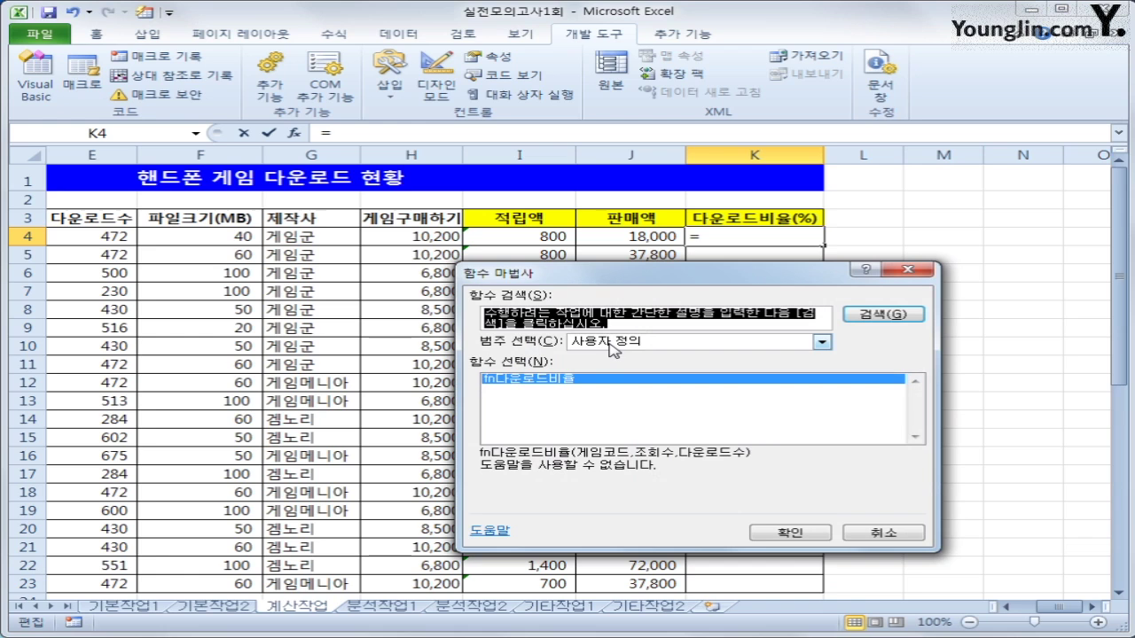
click(810, 532)
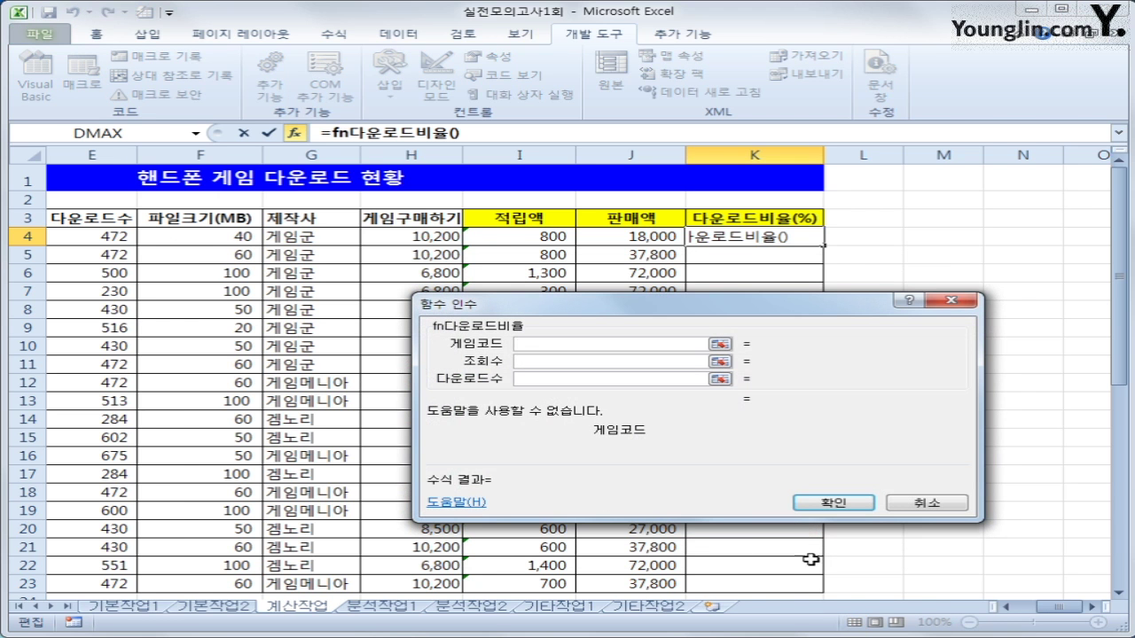
drag(1047, 611, 1019, 615)
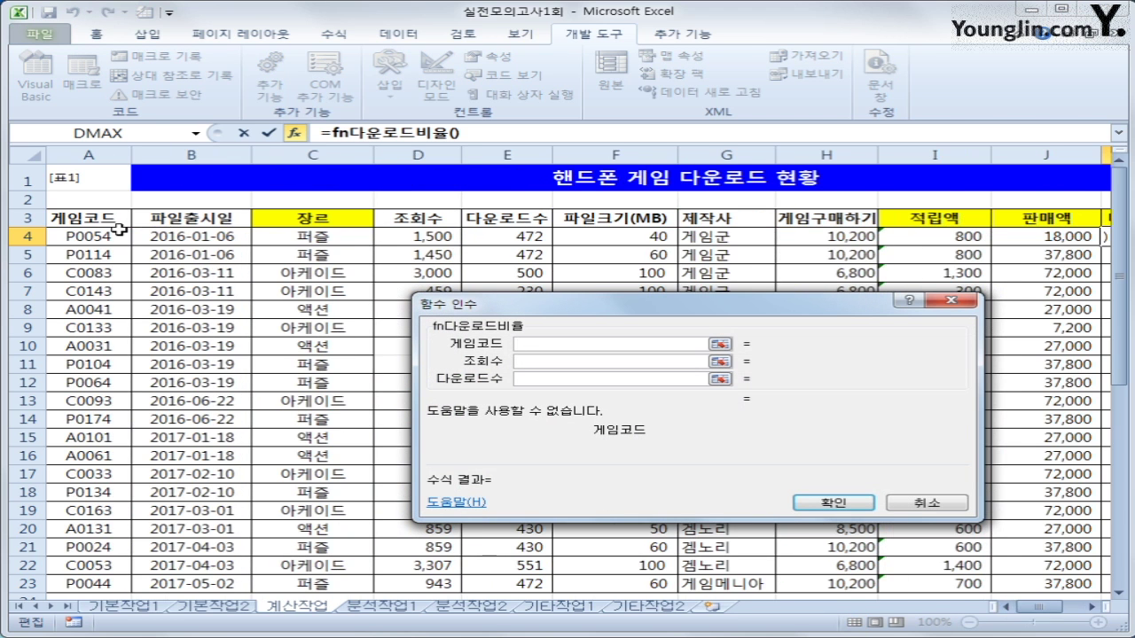
click(117, 235)
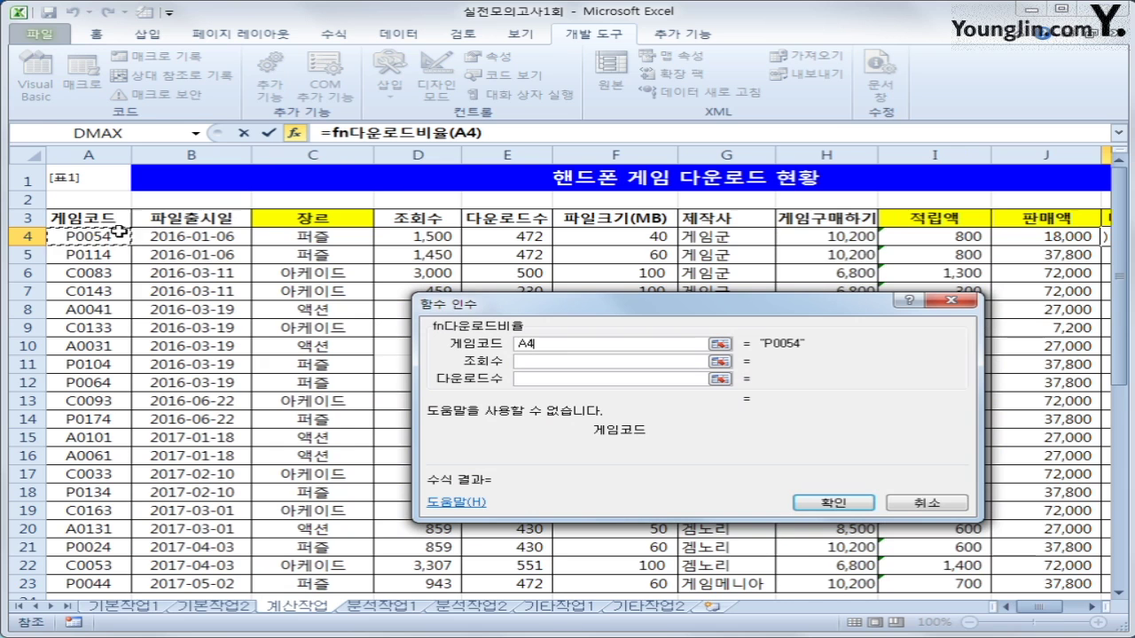
- Set 조회수 to D4 and 다운로드수 to E4, enter the function, and fill K4 down to K23
click(549, 360)
click(449, 243)
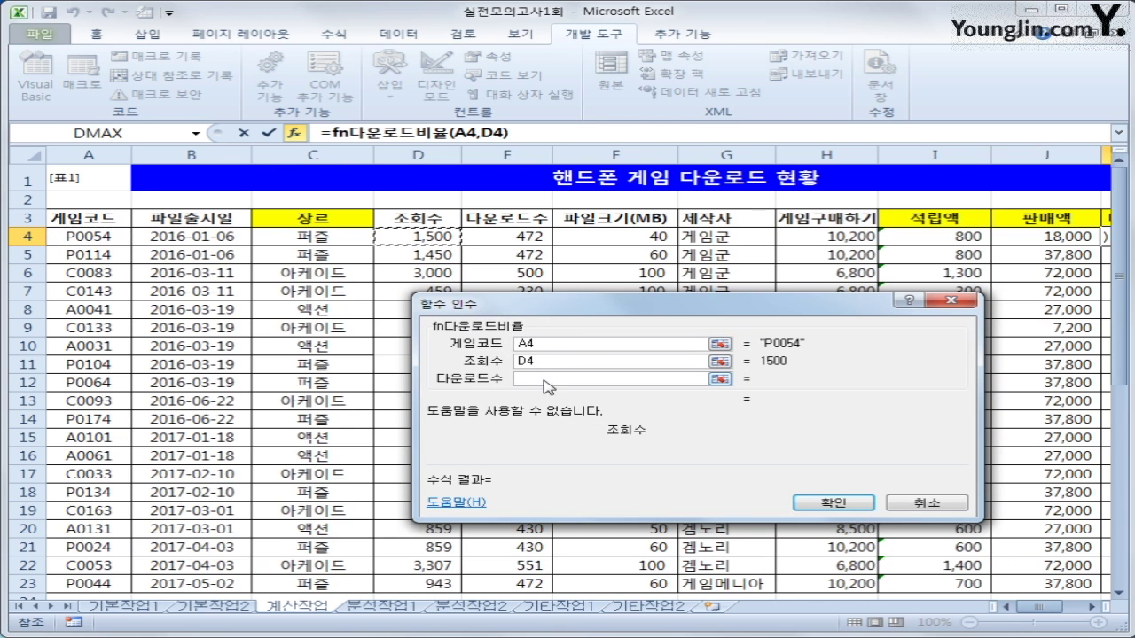
click(548, 379)
click(538, 246)
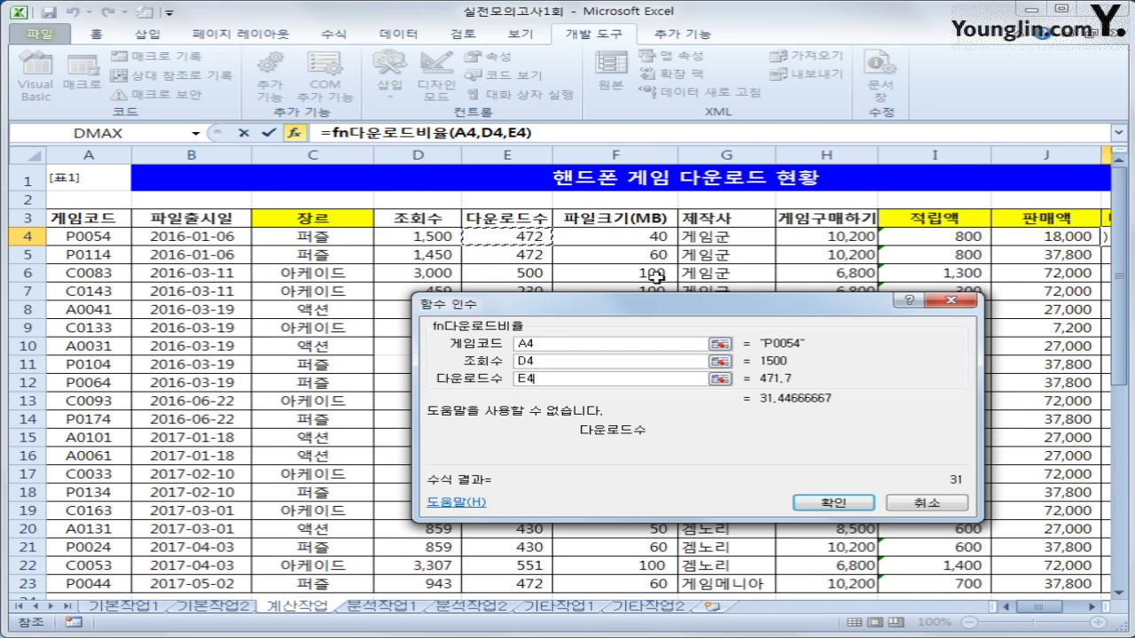
click(826, 499)
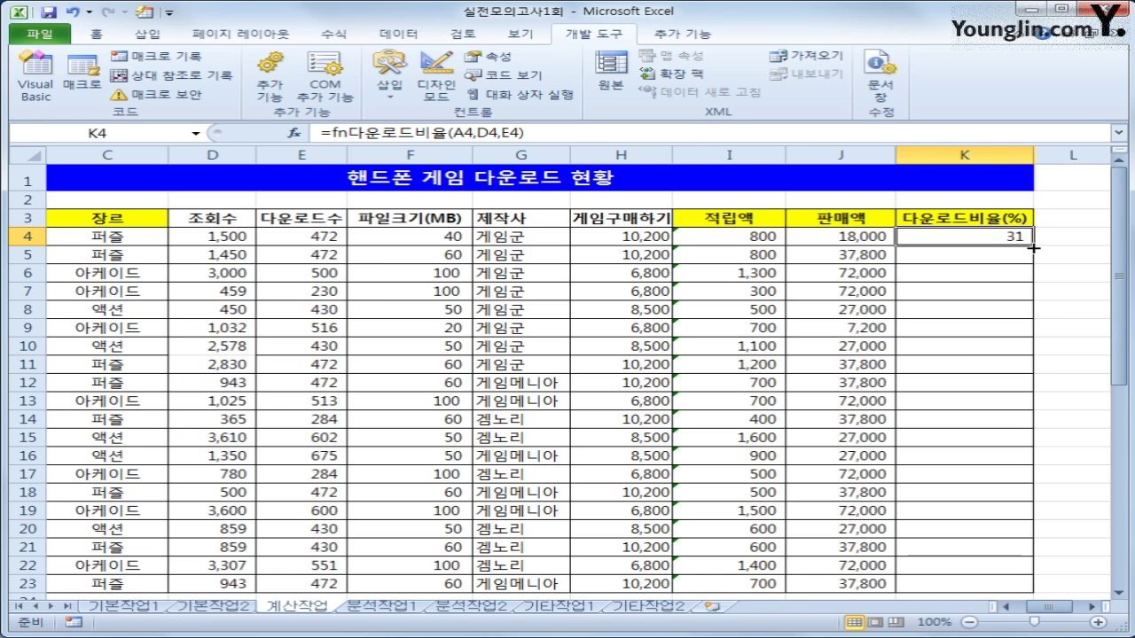
double_click(1032, 248)
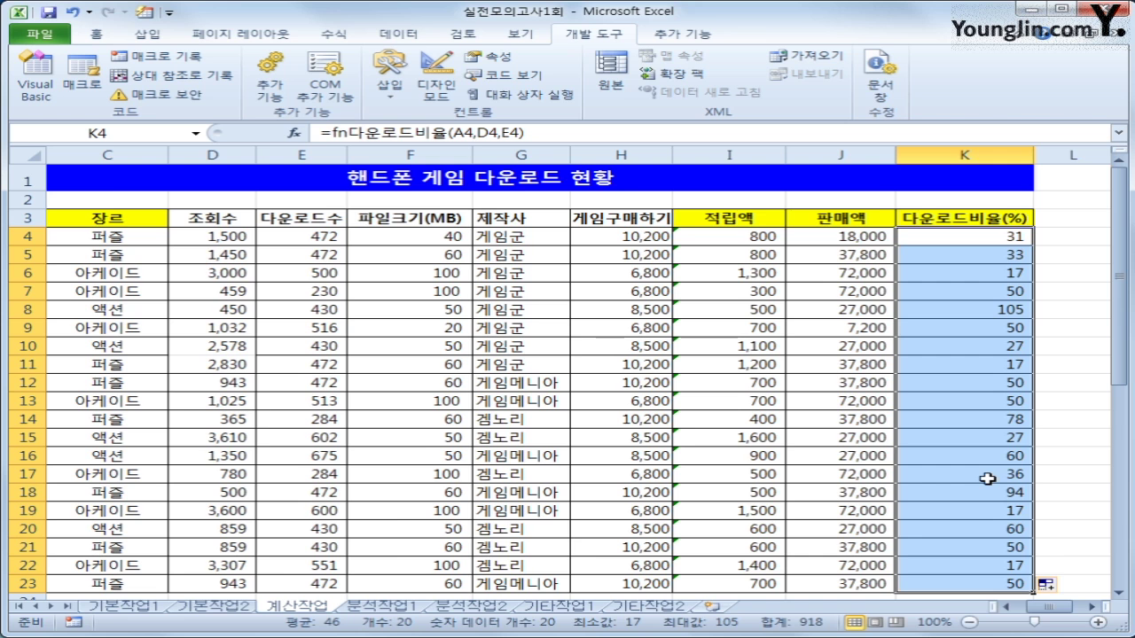
- Start the 평균다운로드수 formula in C28 of [표2] as =AVERAGE(IF
scroll(982, 479, down, 5)
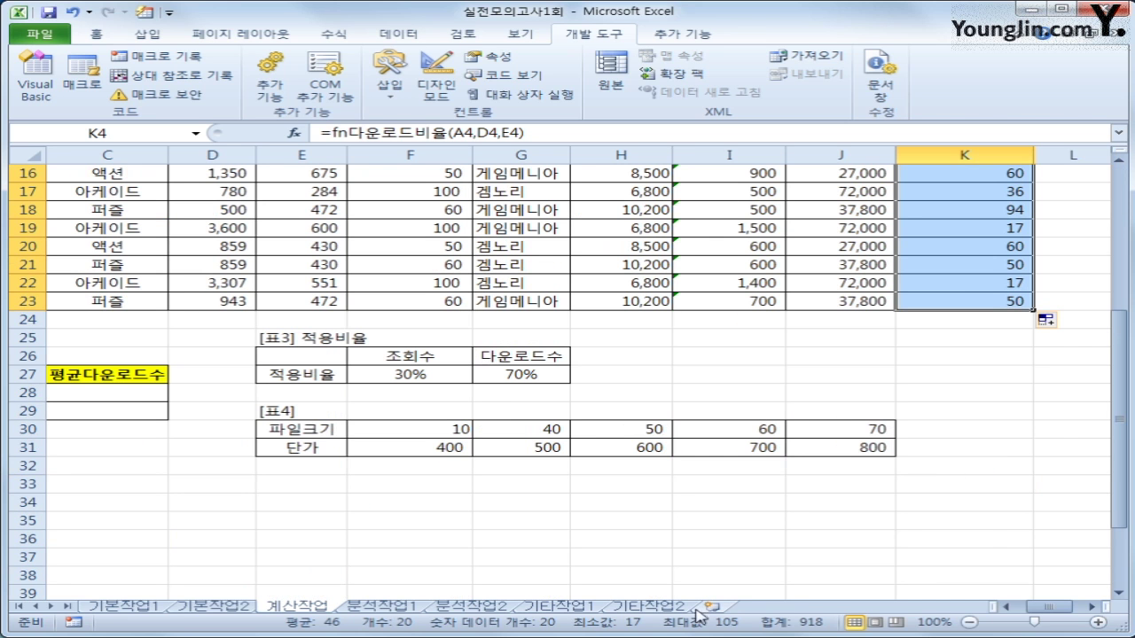
drag(1046, 607, 1018, 608)
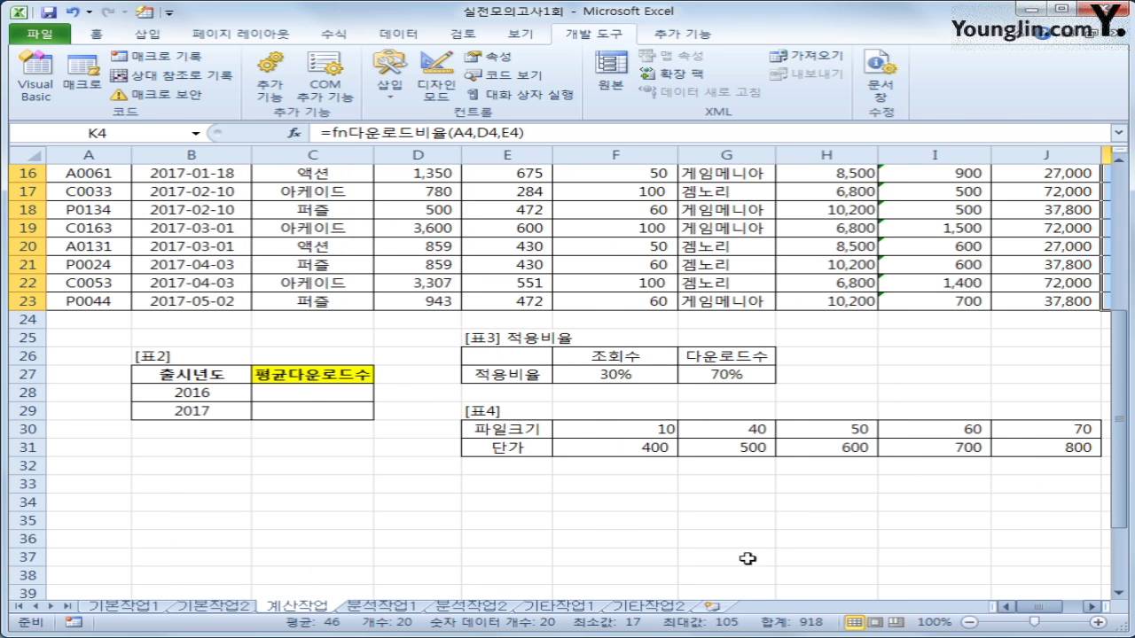
click(296, 392)
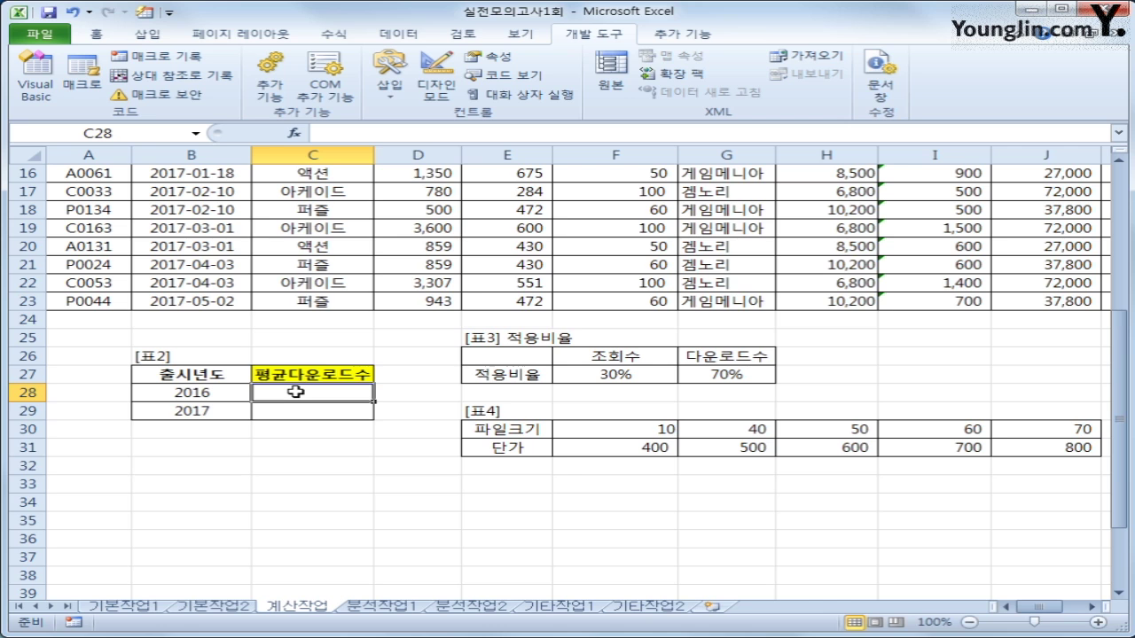
text(=av)
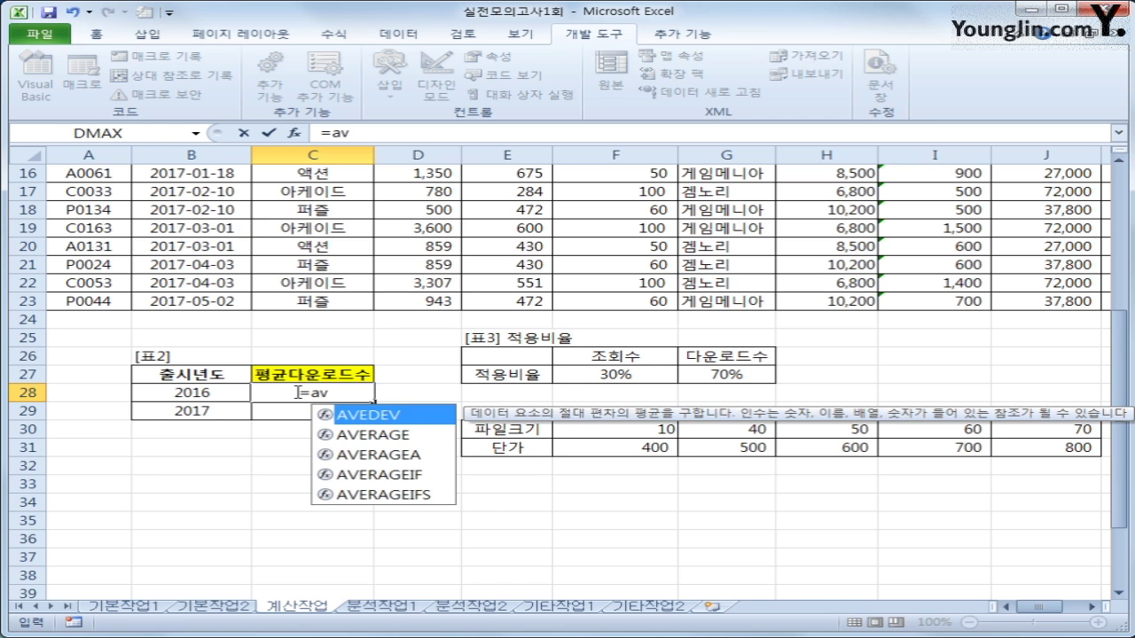
key(Down)
key(Tab)
text(if)
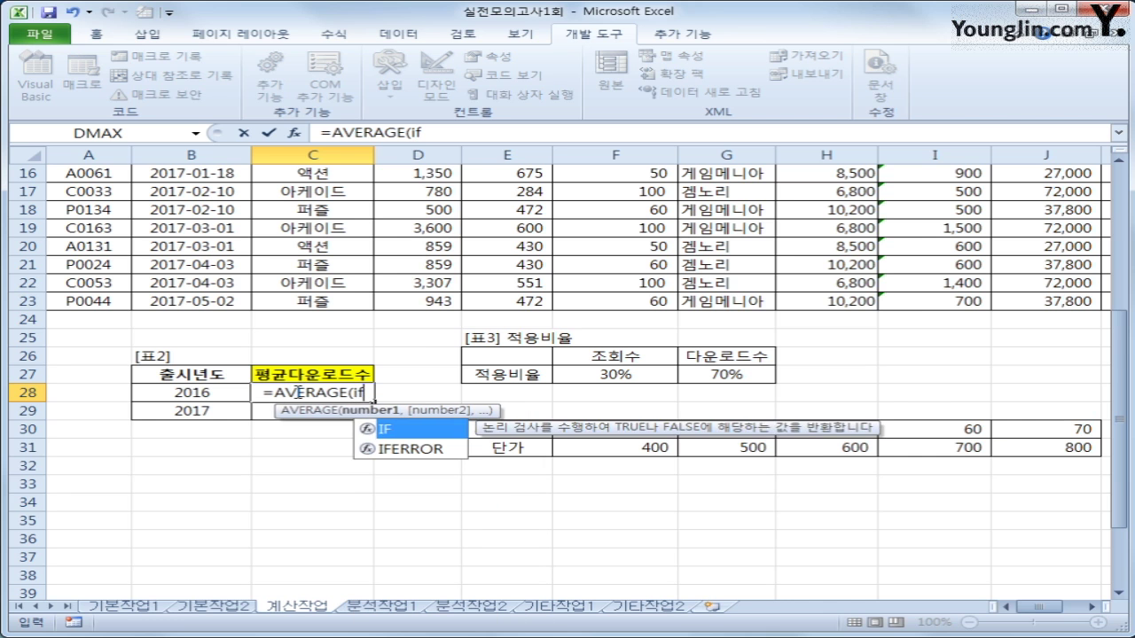
- Continue the AVERAGE(IF( formula in C28 with the condition that YEAR of $B$4:$B$23 equals B28
text((year()
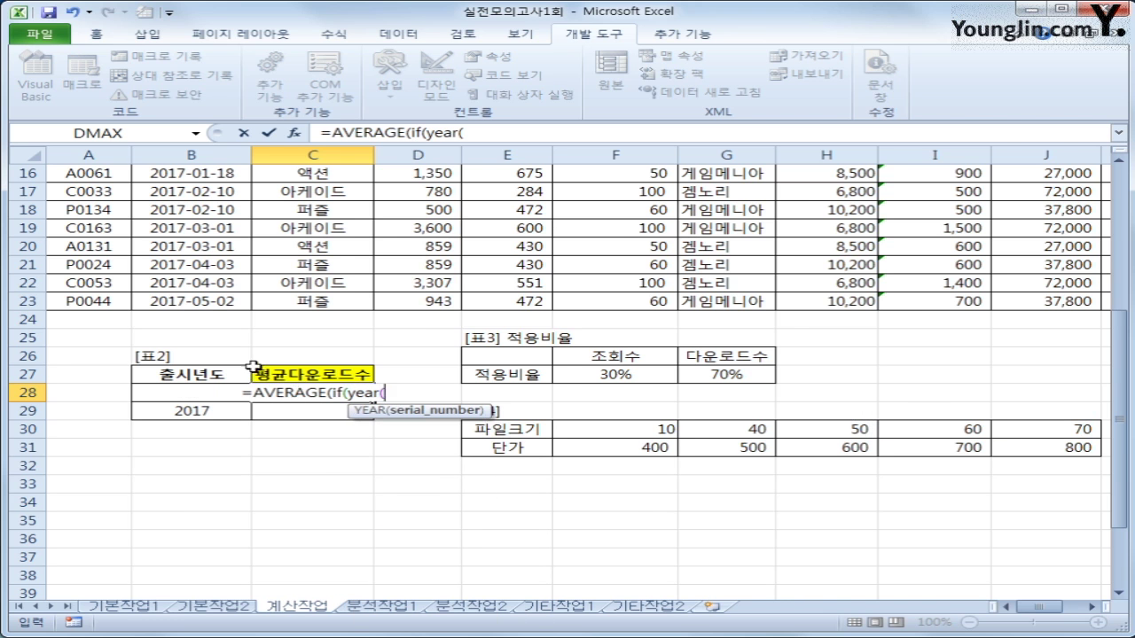
scroll(254, 366, up, 5)
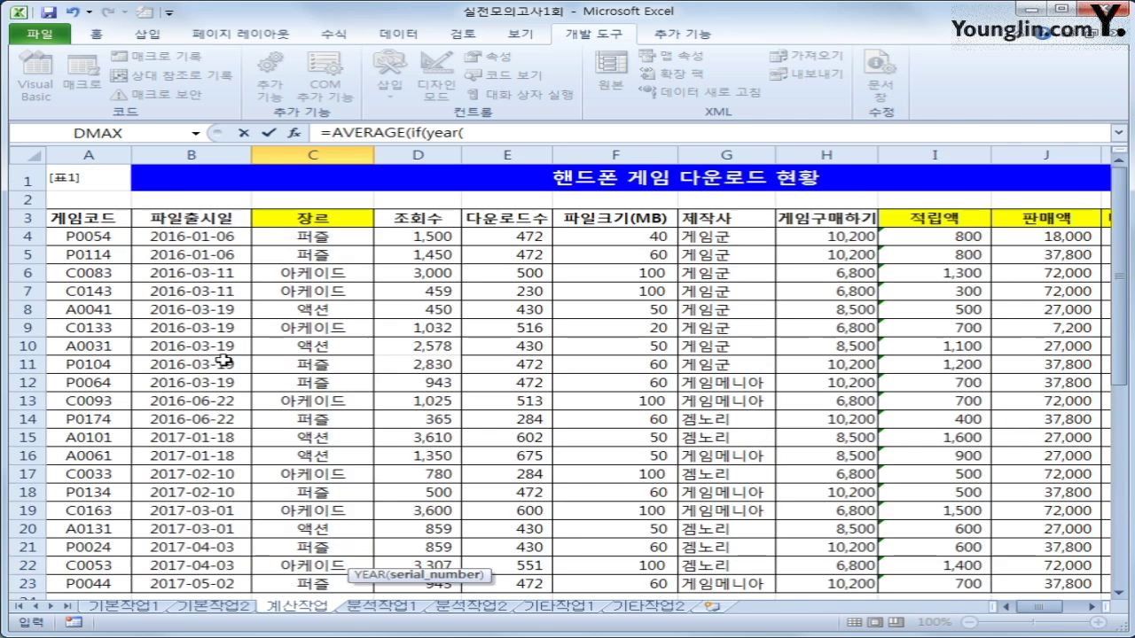
drag(200, 236, 194, 539)
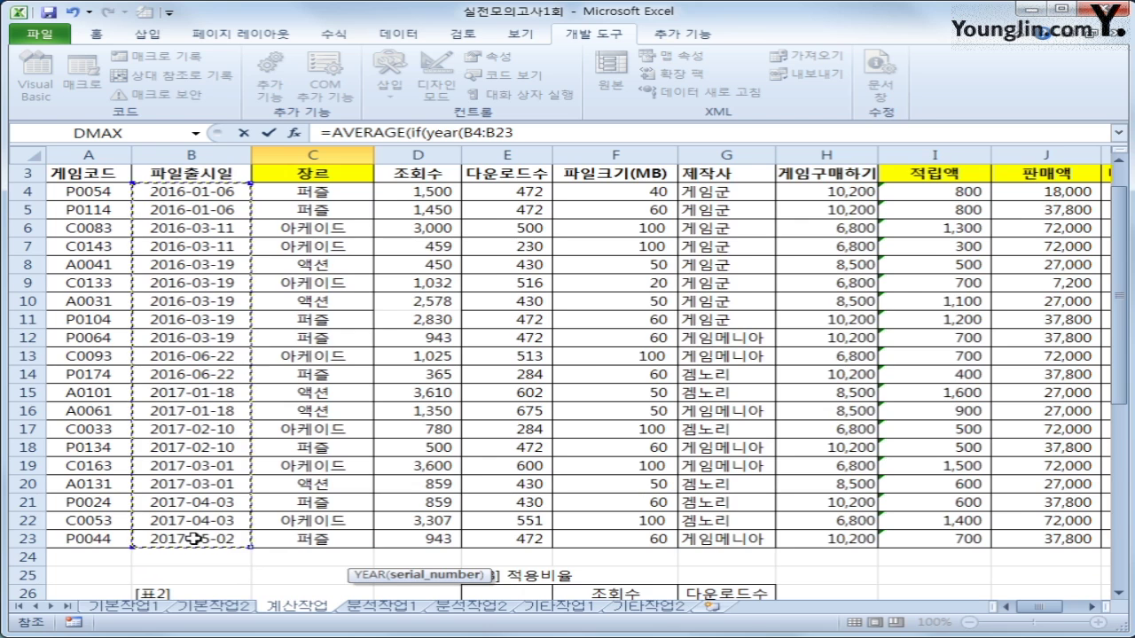
key(F4)
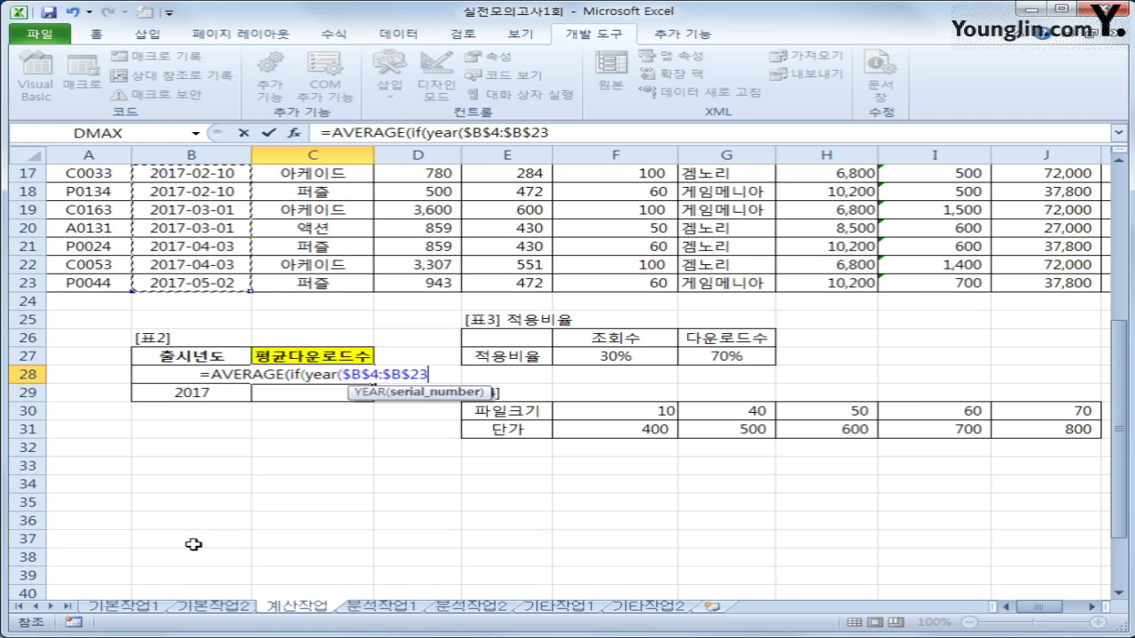
text()=)
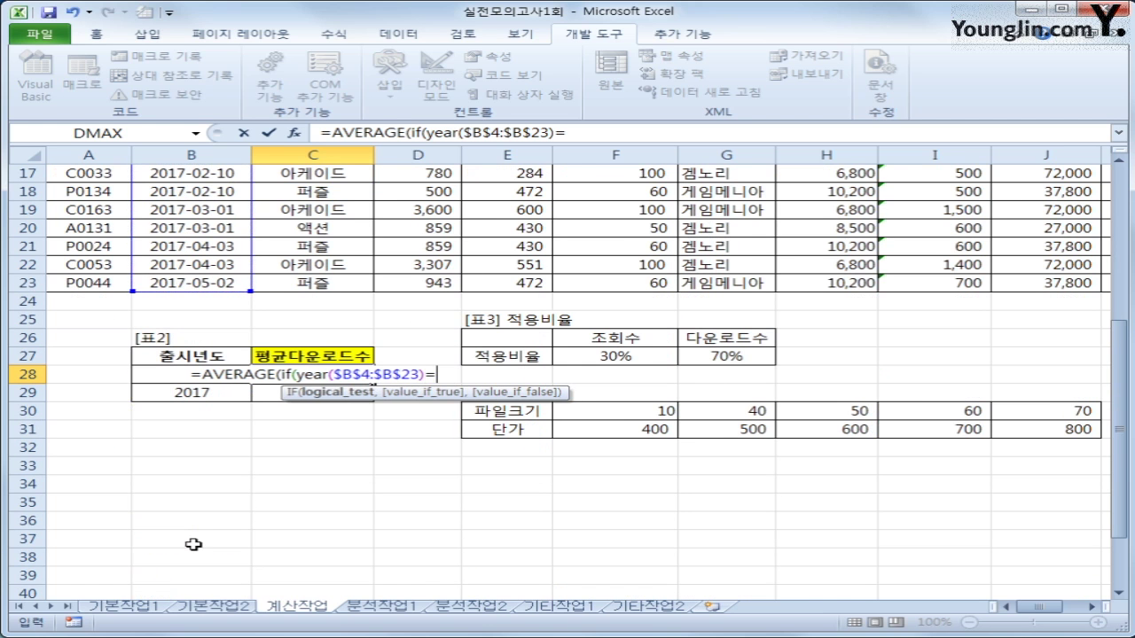
key(Left)
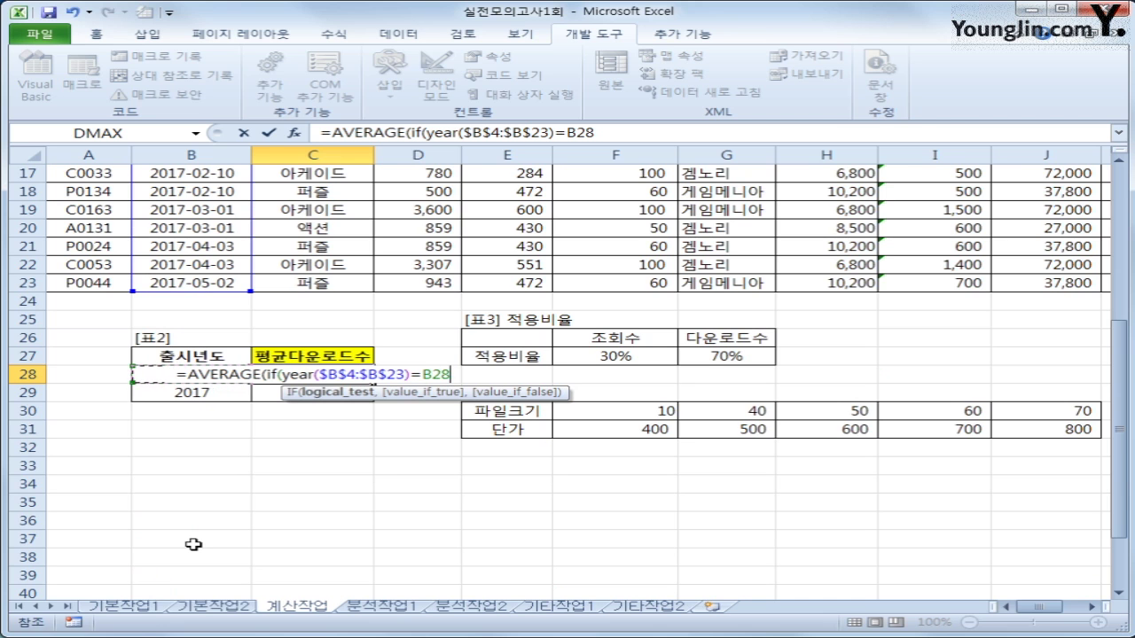
text(,)
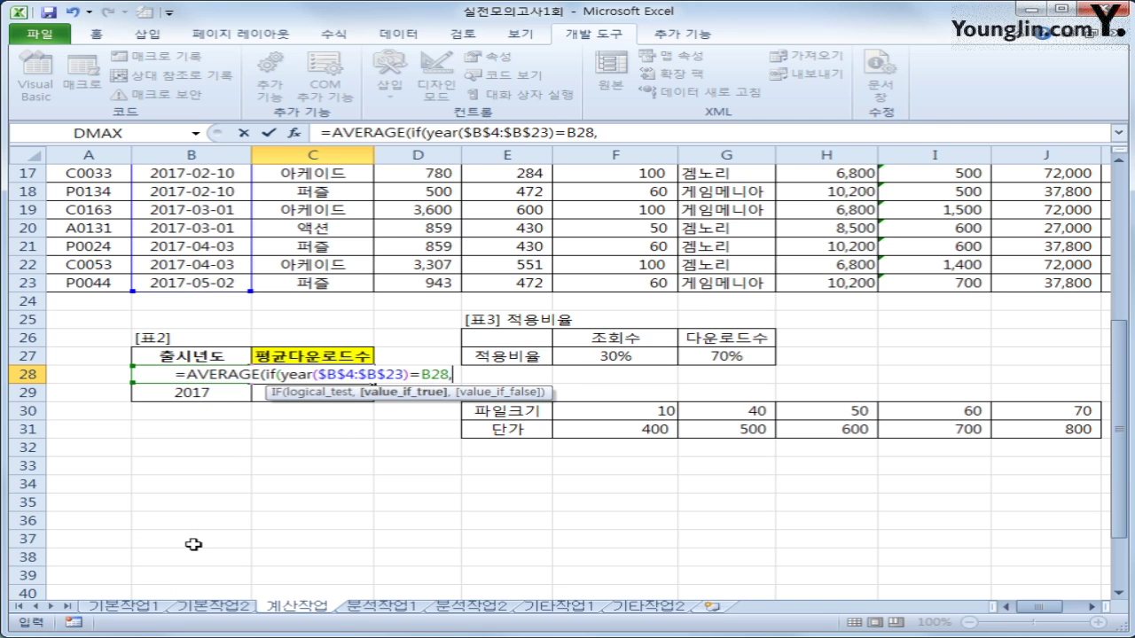
- Complete the formula with $E$4:$E$23 as the values to average, enter it as an array formula, and copy it down to C29
scroll(193, 544, up, 5)
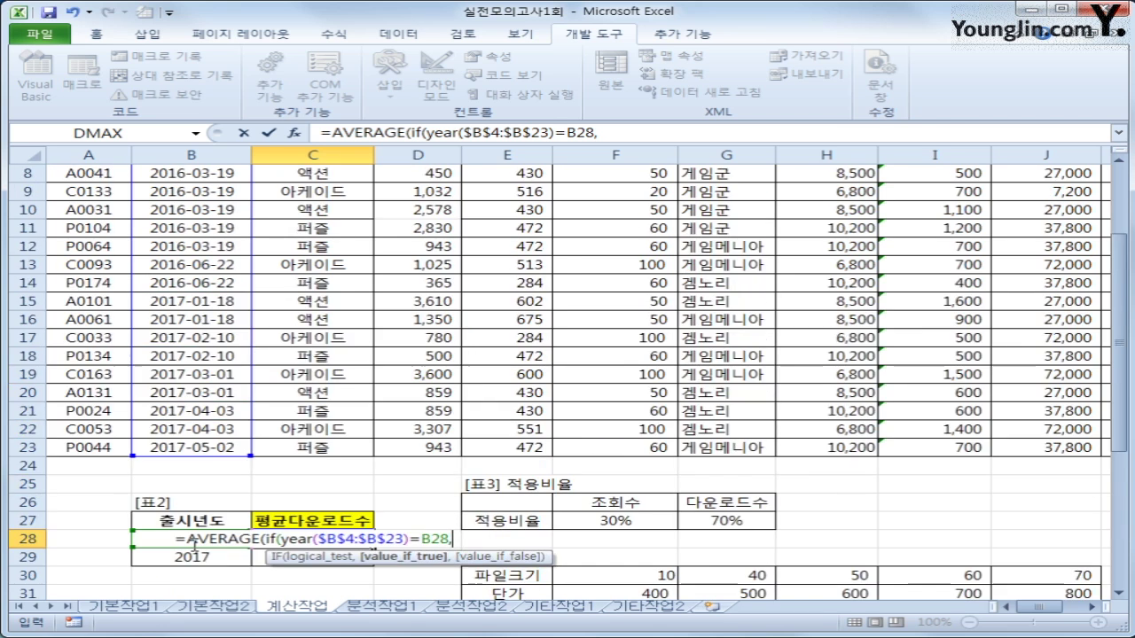
scroll(193, 544, down, 3)
scroll(193, 544, up, 4)
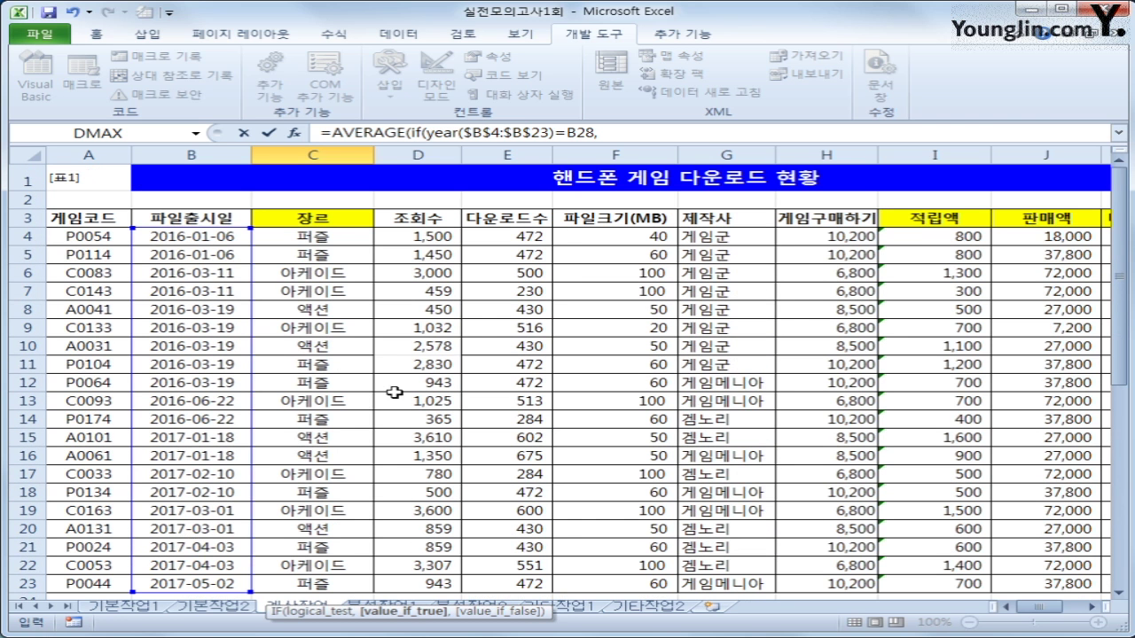
drag(516, 237, 513, 578)
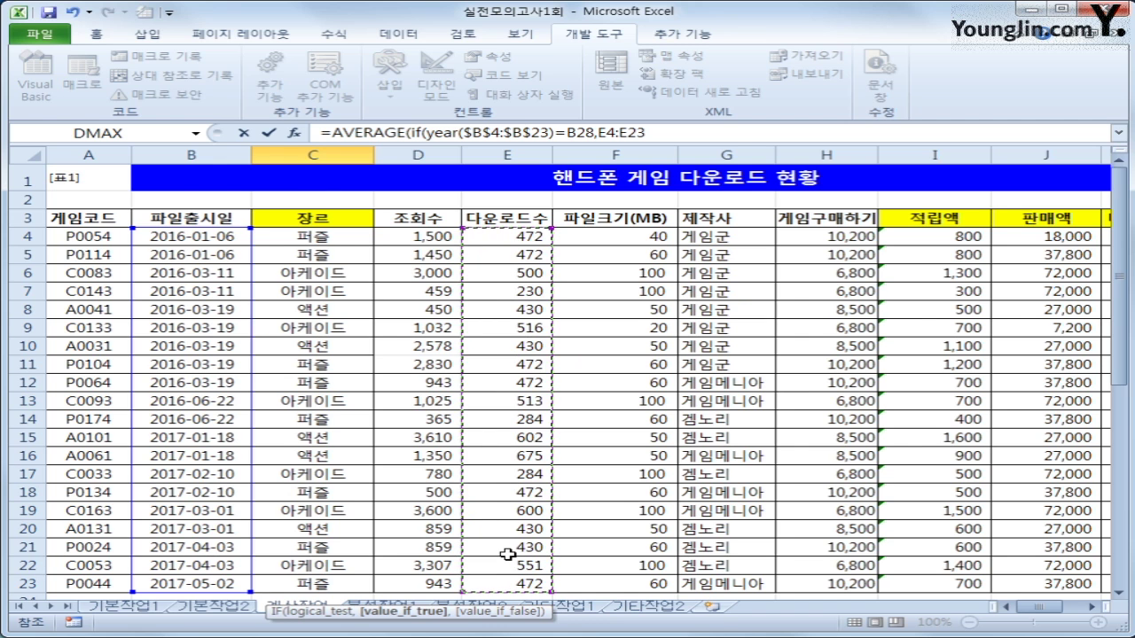
key(F4)
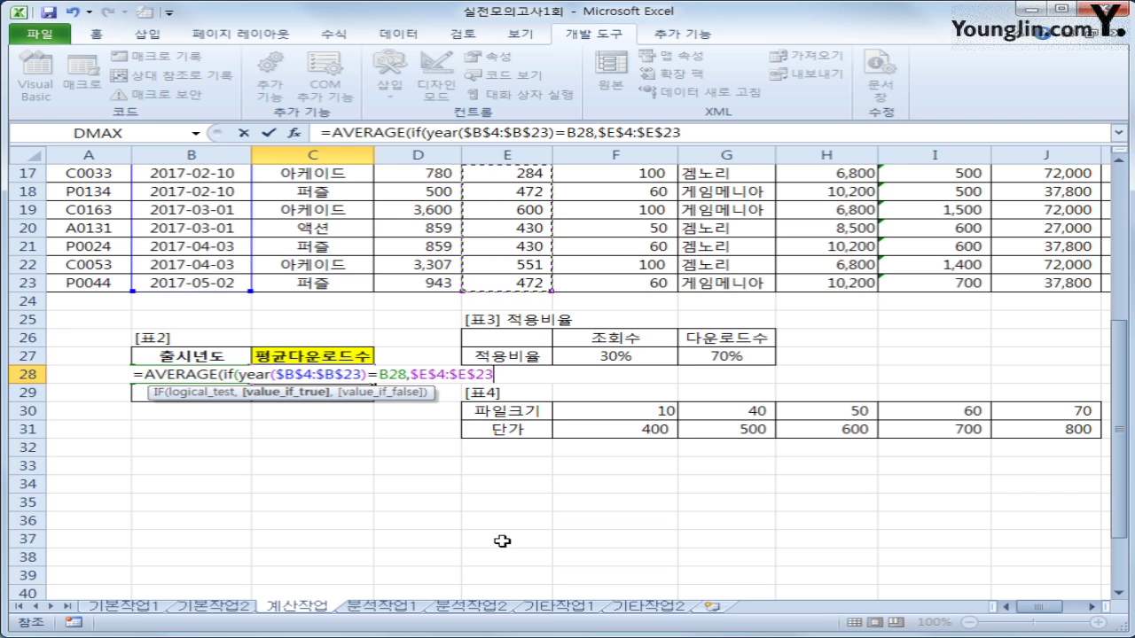
text()))
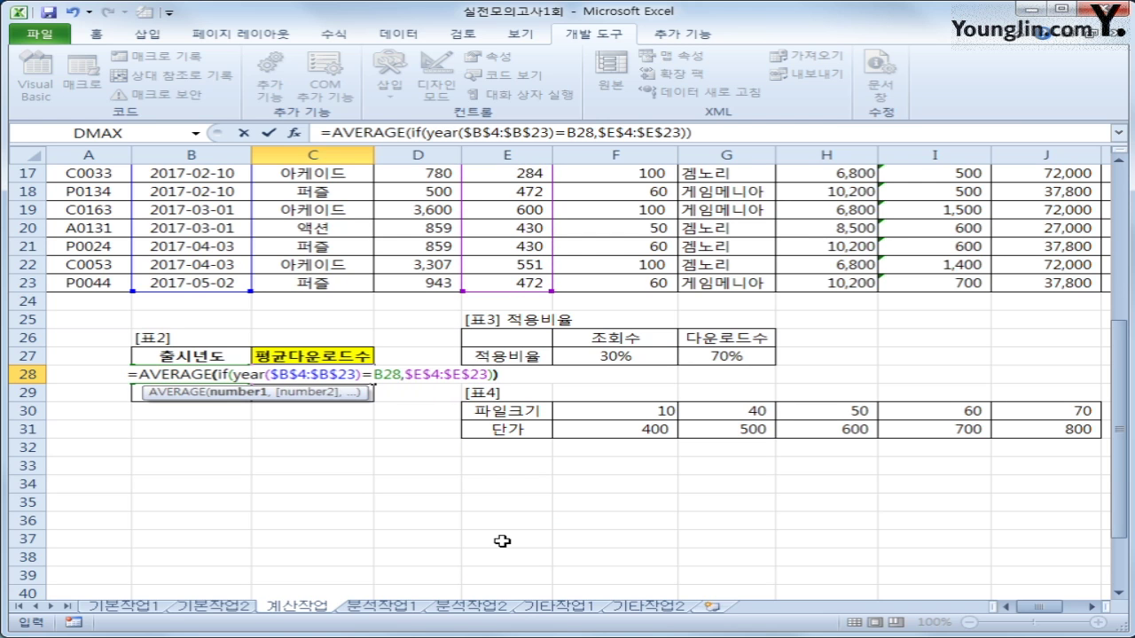
key(ctrl+shift+Return)
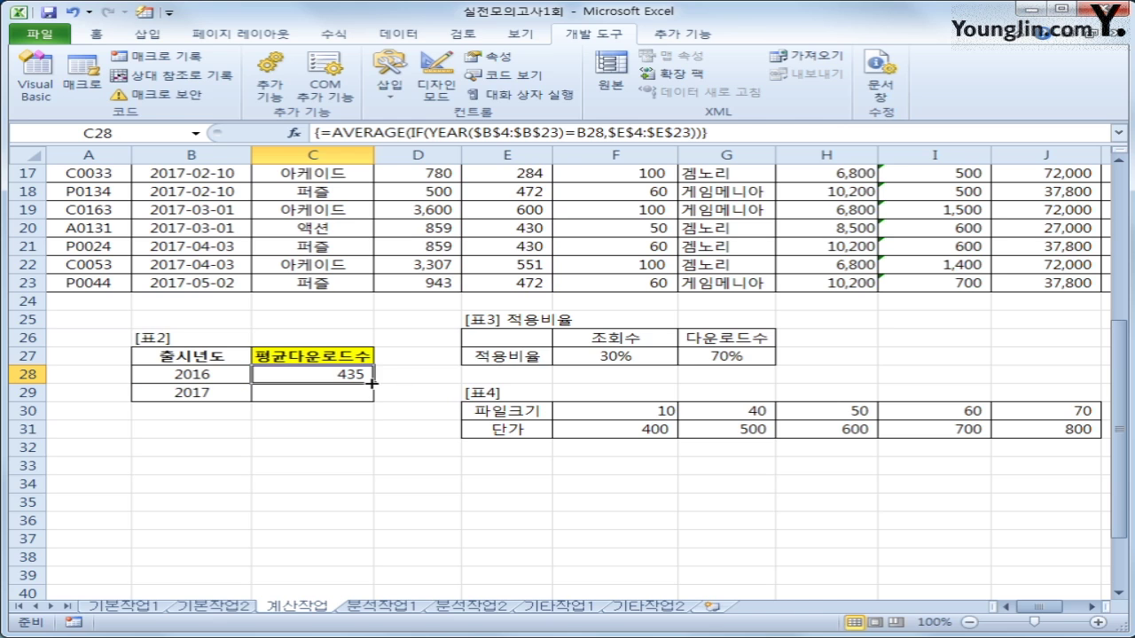
drag(374, 383, 370, 396)
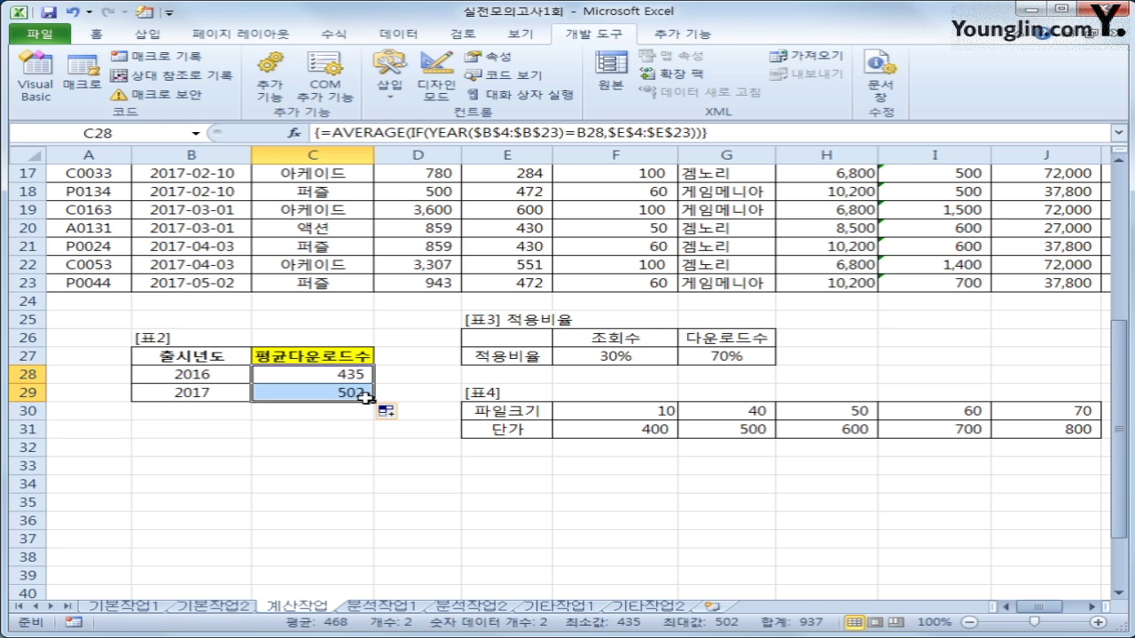
click(368, 396)
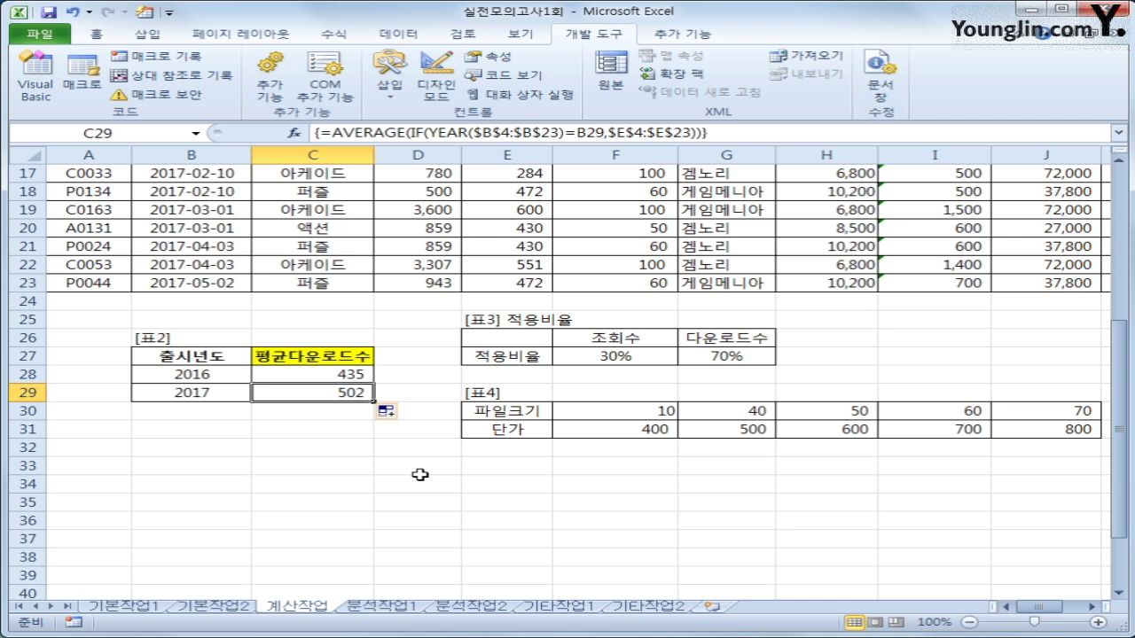
- Start a Microsoft Query import at cell A3 of the 분석작업1 sheet, using MS Access Database as the data source
click(383, 607)
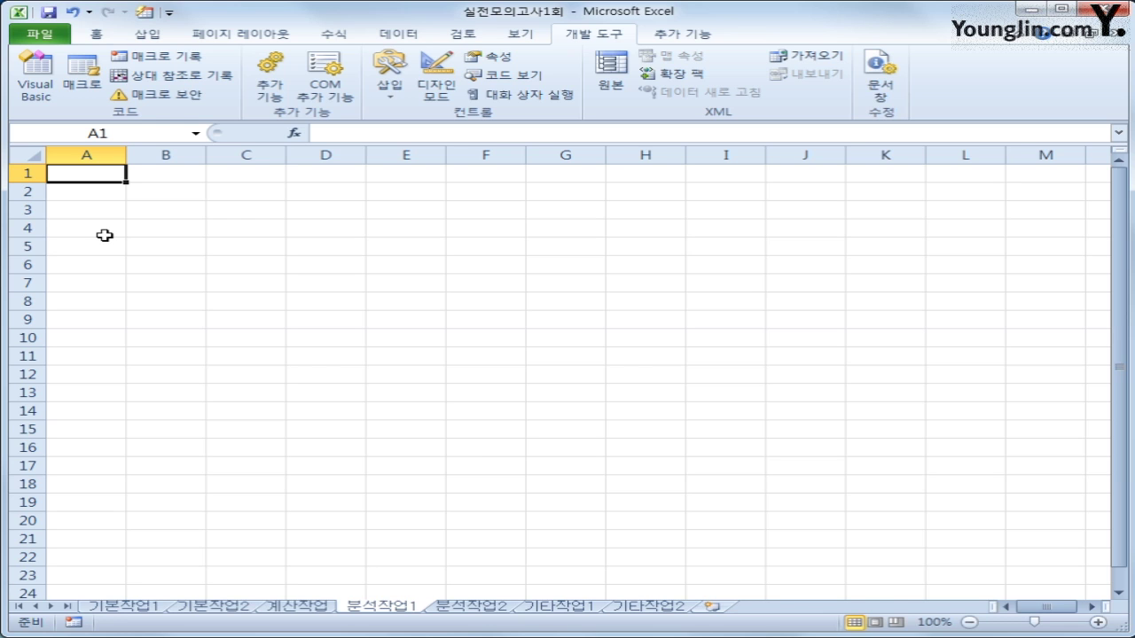
click(77, 211)
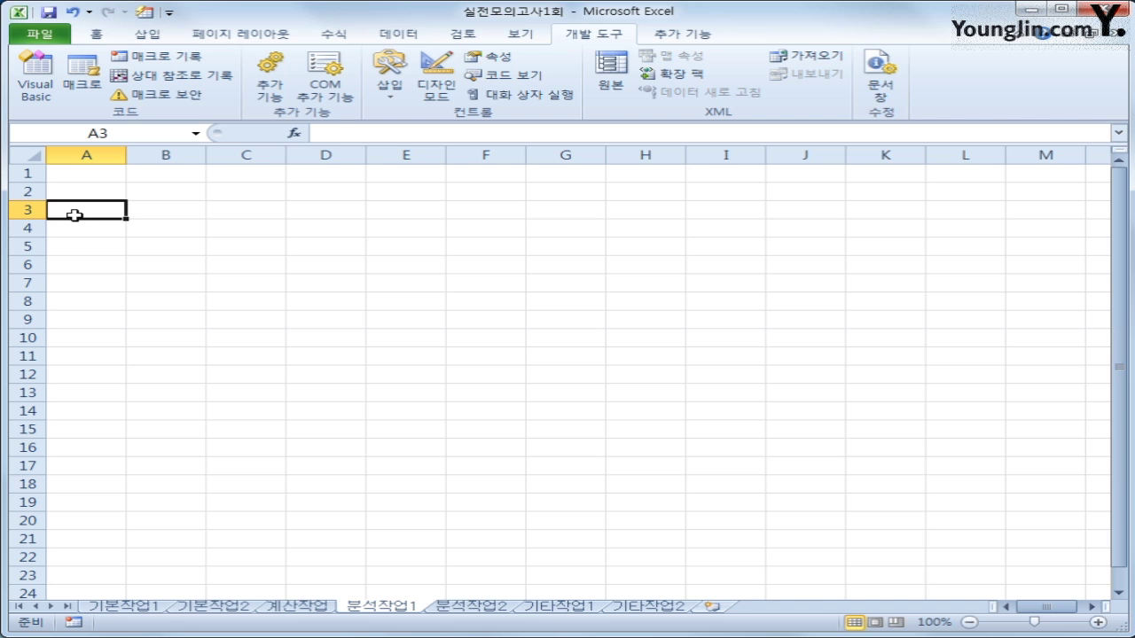
click(392, 36)
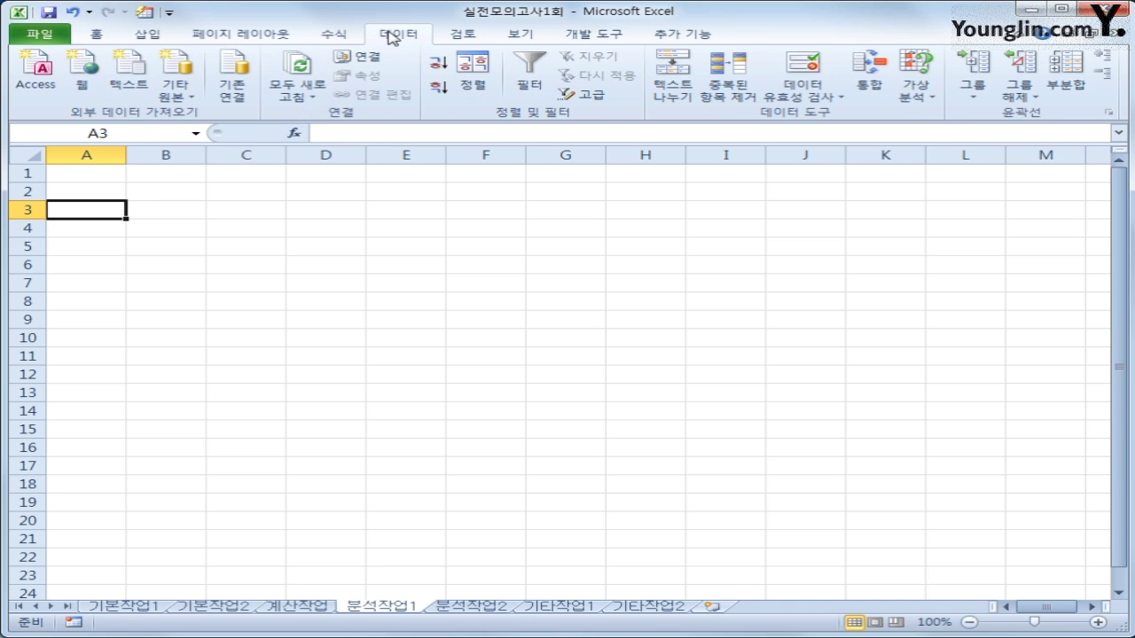
click(186, 93)
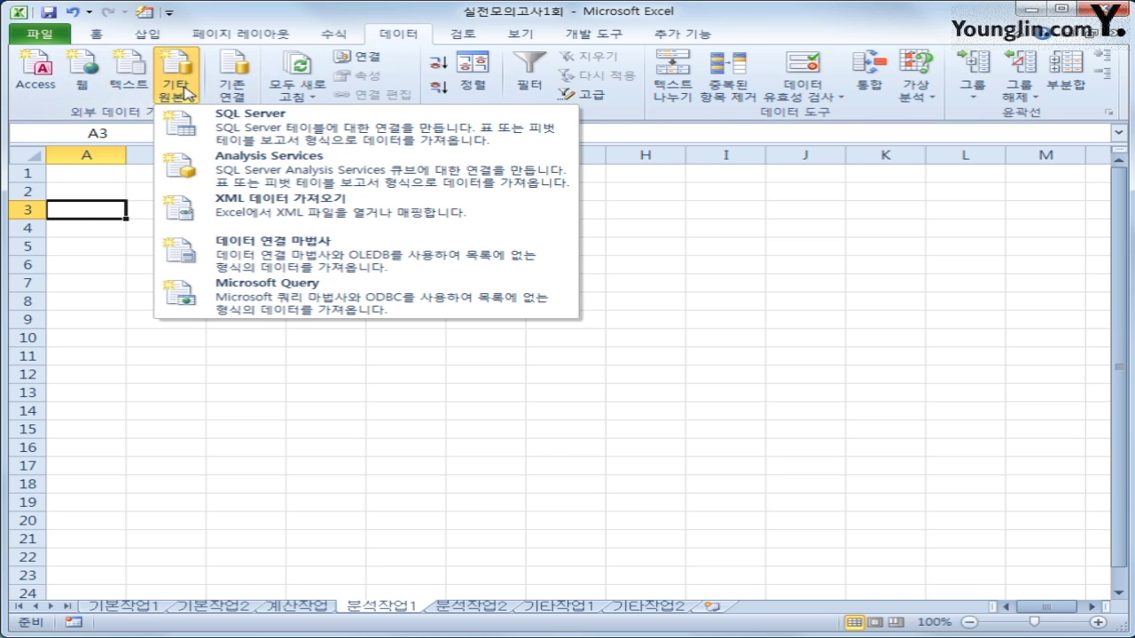
click(246, 309)
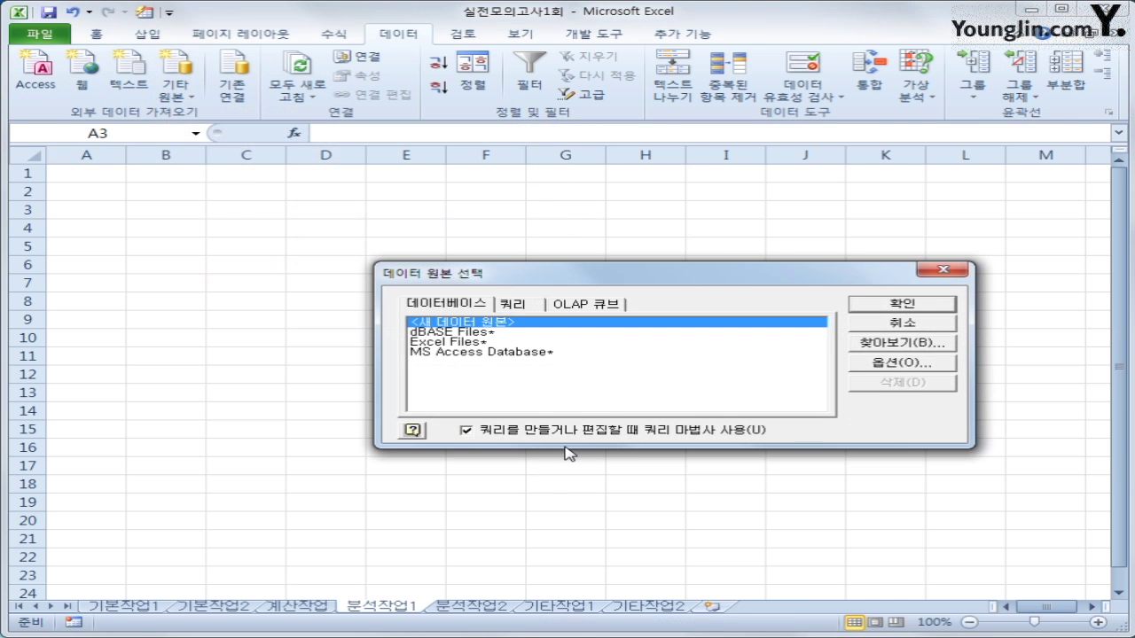
click(532, 354)
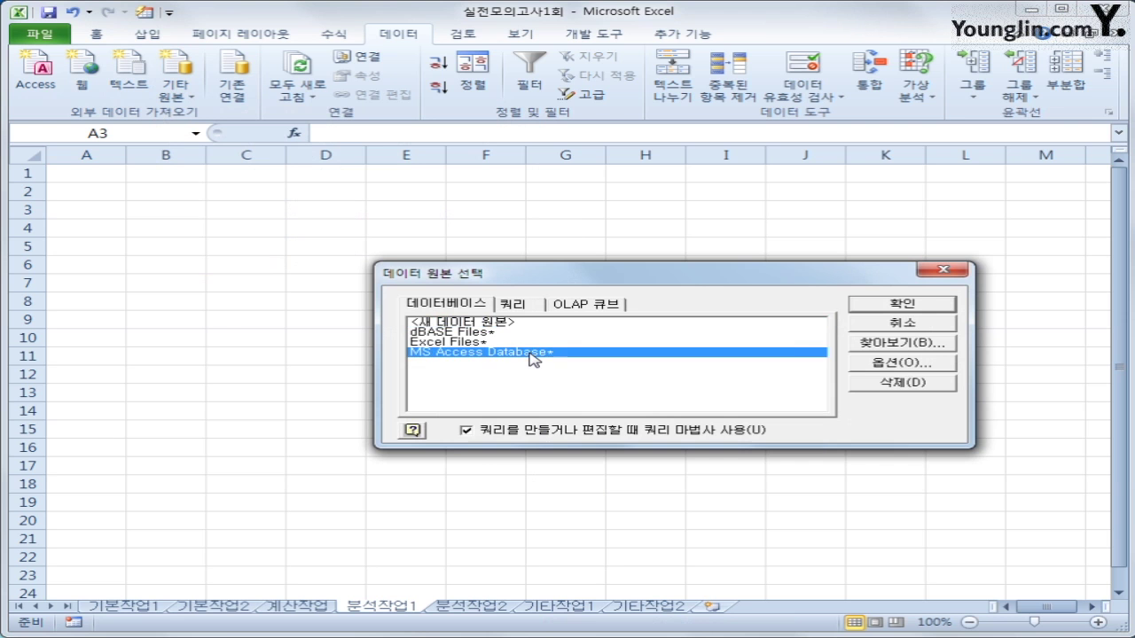
click(879, 307)
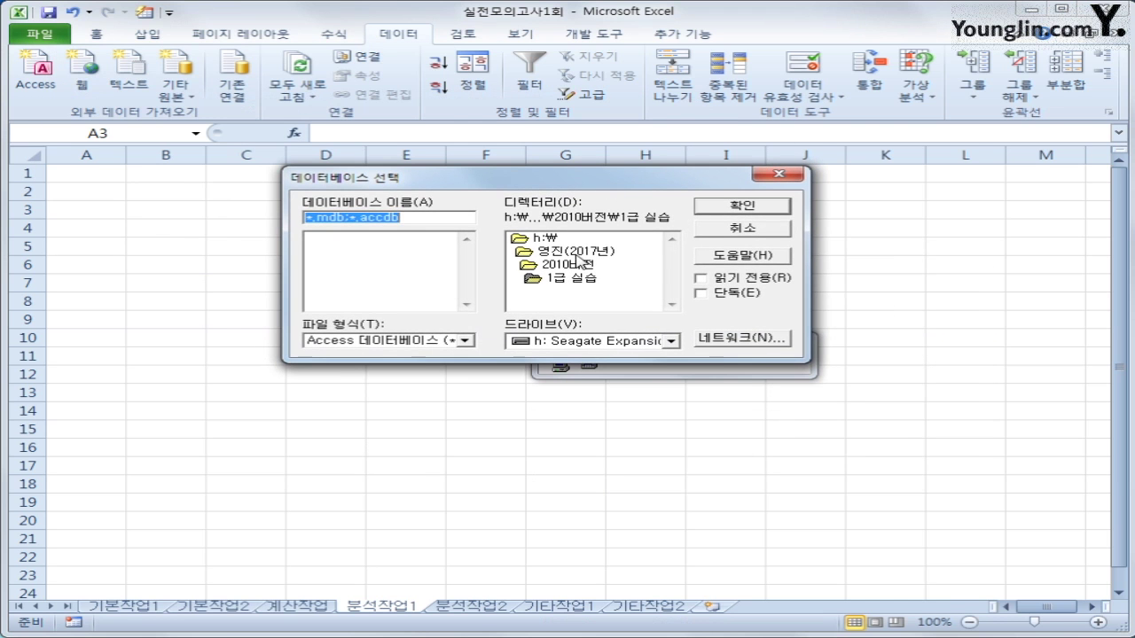
- Choose the database 온라인게임.accdb in the 모의고사 folder on drive C
click(601, 348)
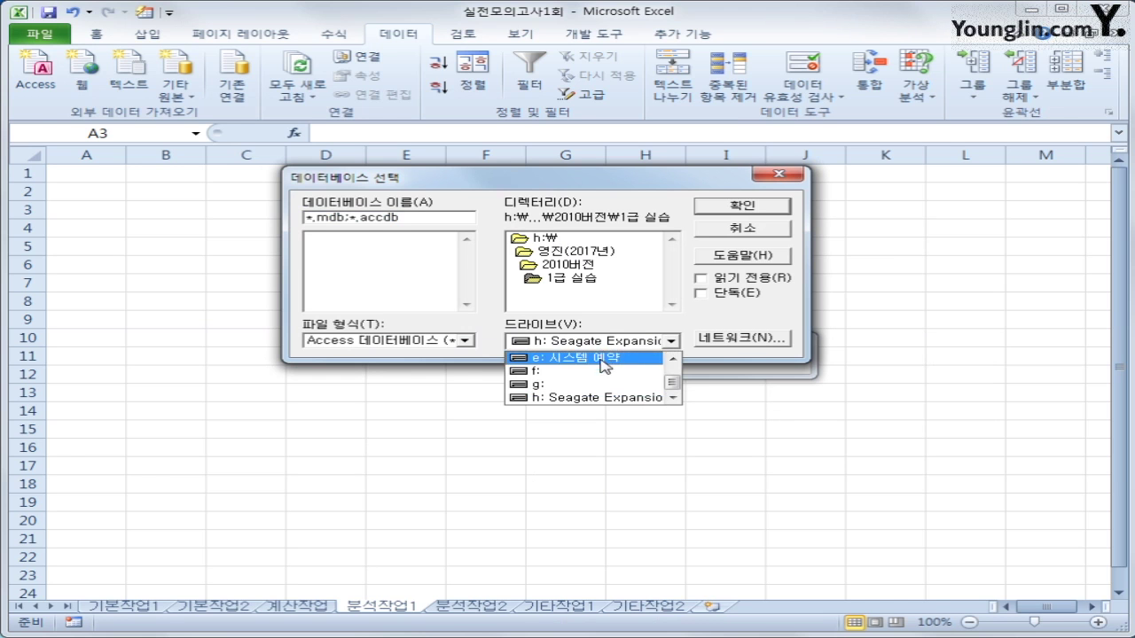
click(643, 371)
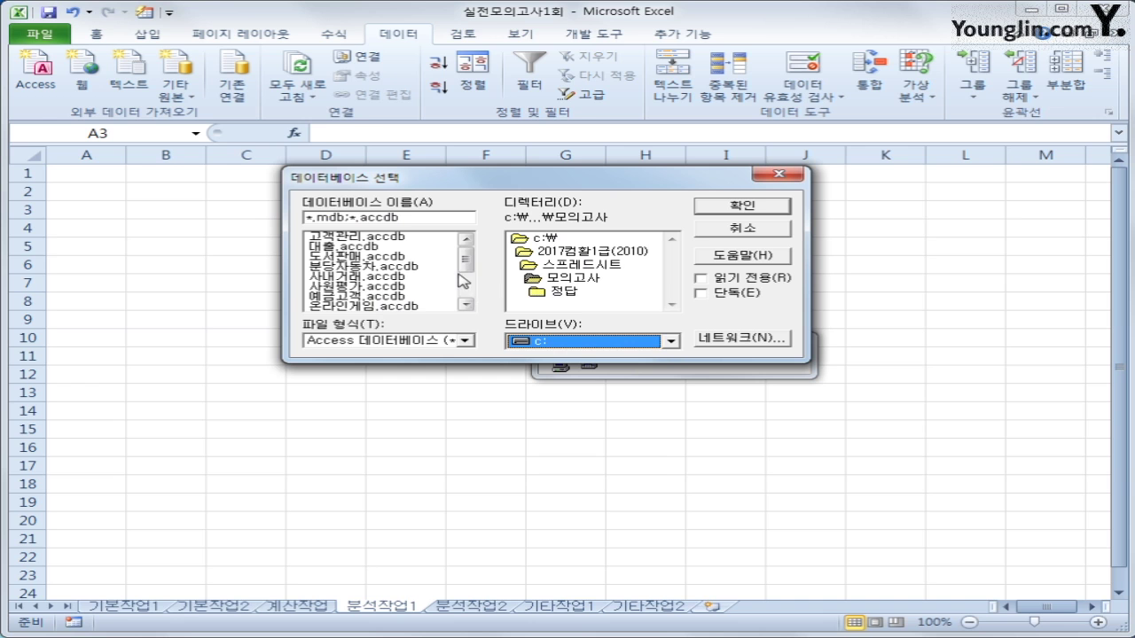
click(423, 306)
click(725, 207)
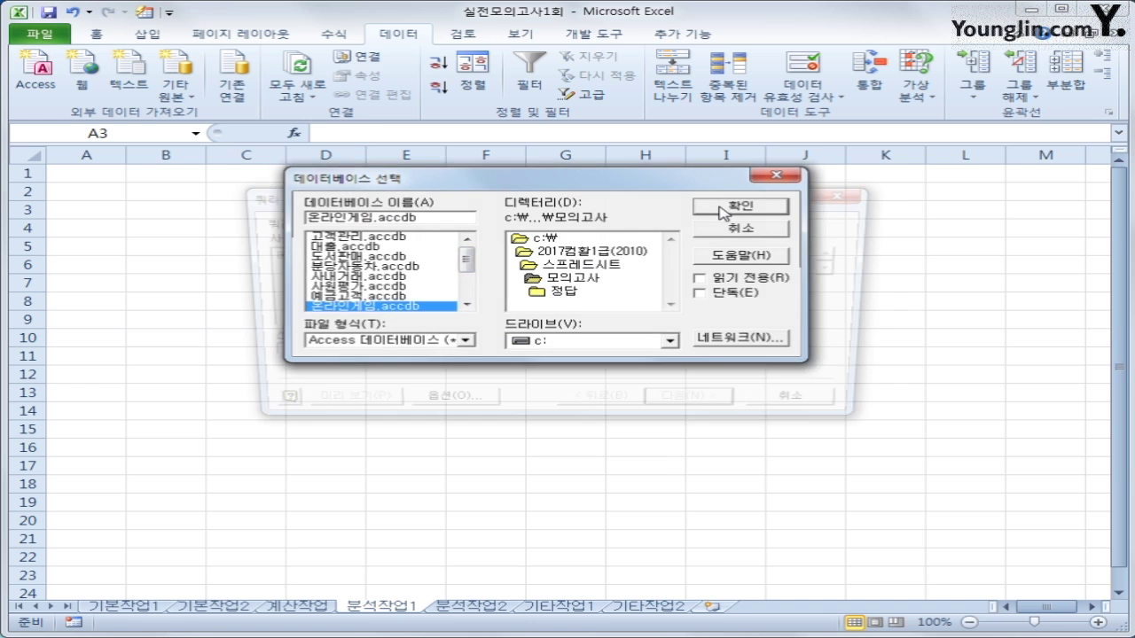
- Add the columns 회사명, 장르, 출시일, 정기권 and 정액권 from the 판매량분석 table to the query
double_click(308, 256)
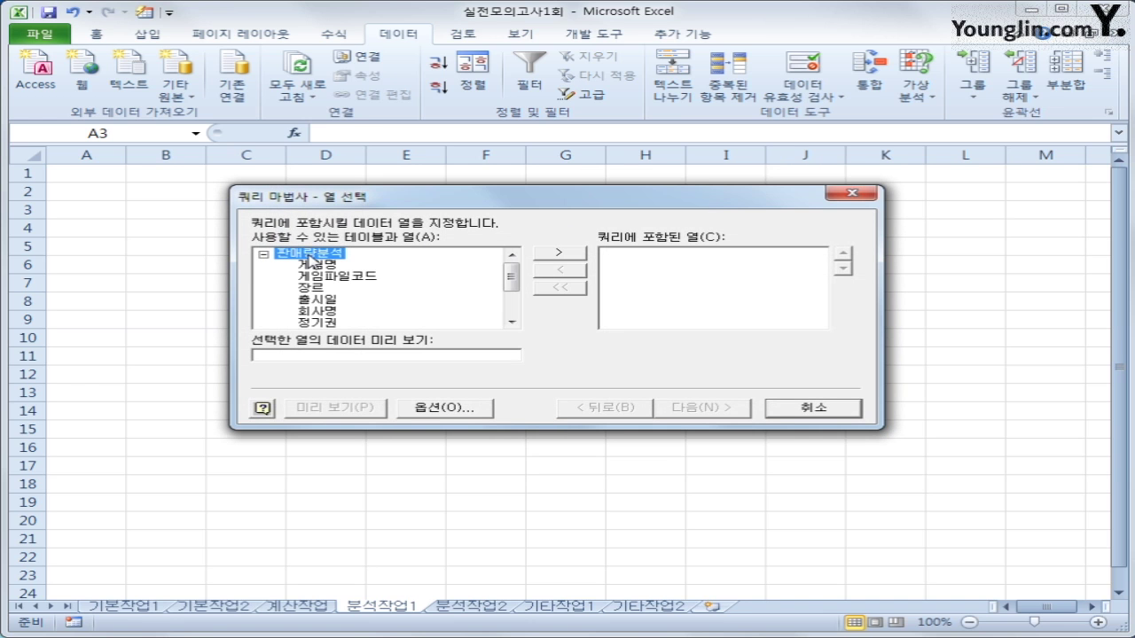
double_click(317, 311)
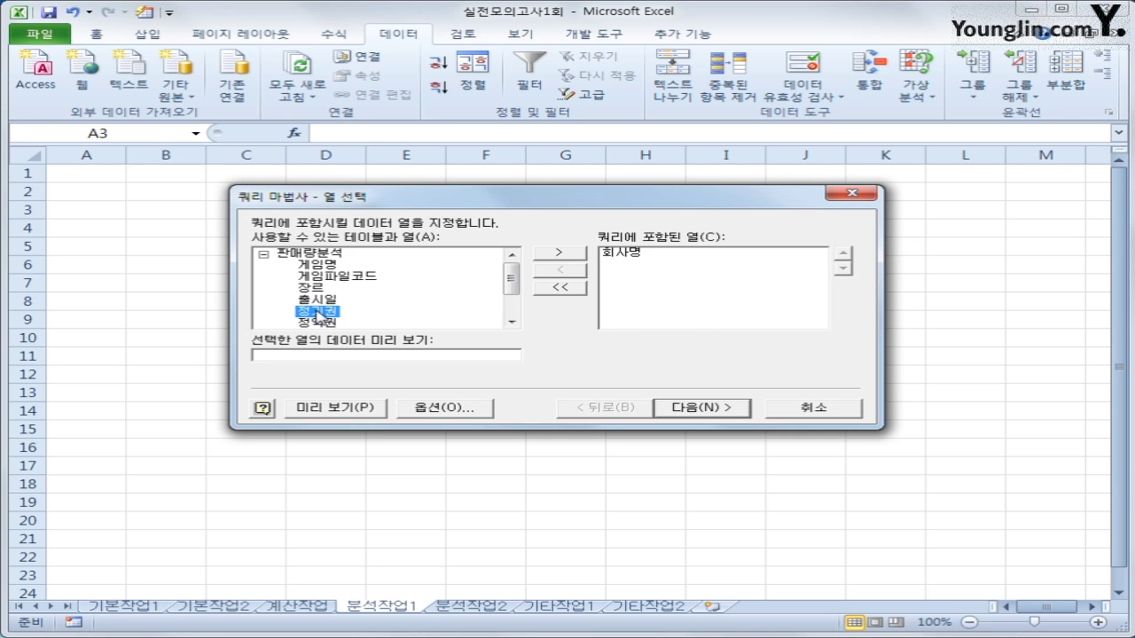
double_click(317, 289)
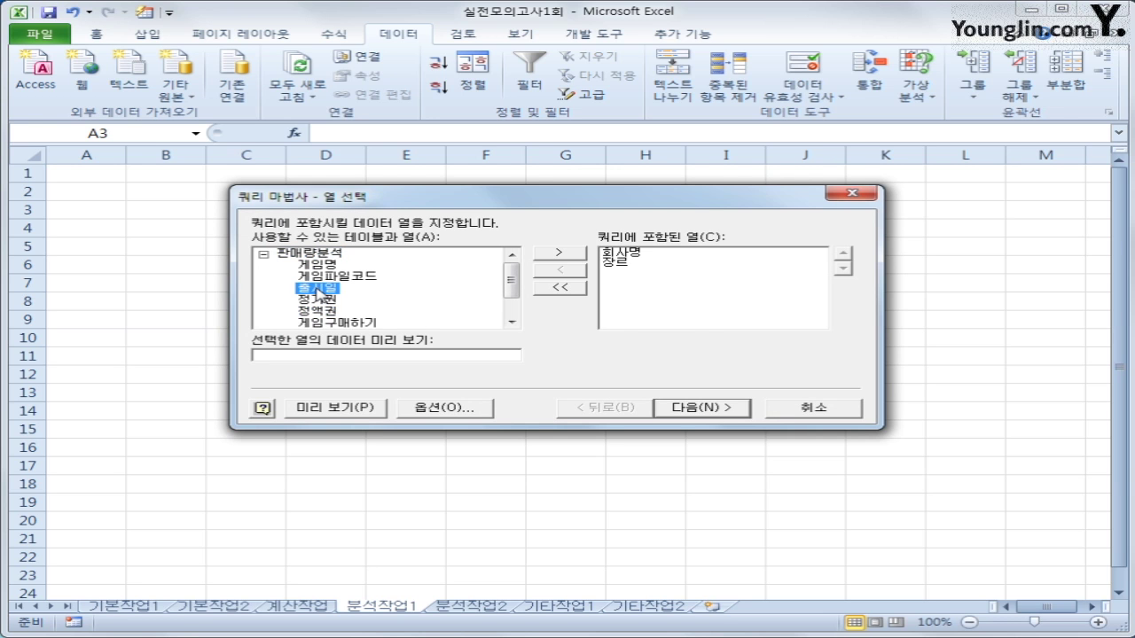
double_click(318, 289)
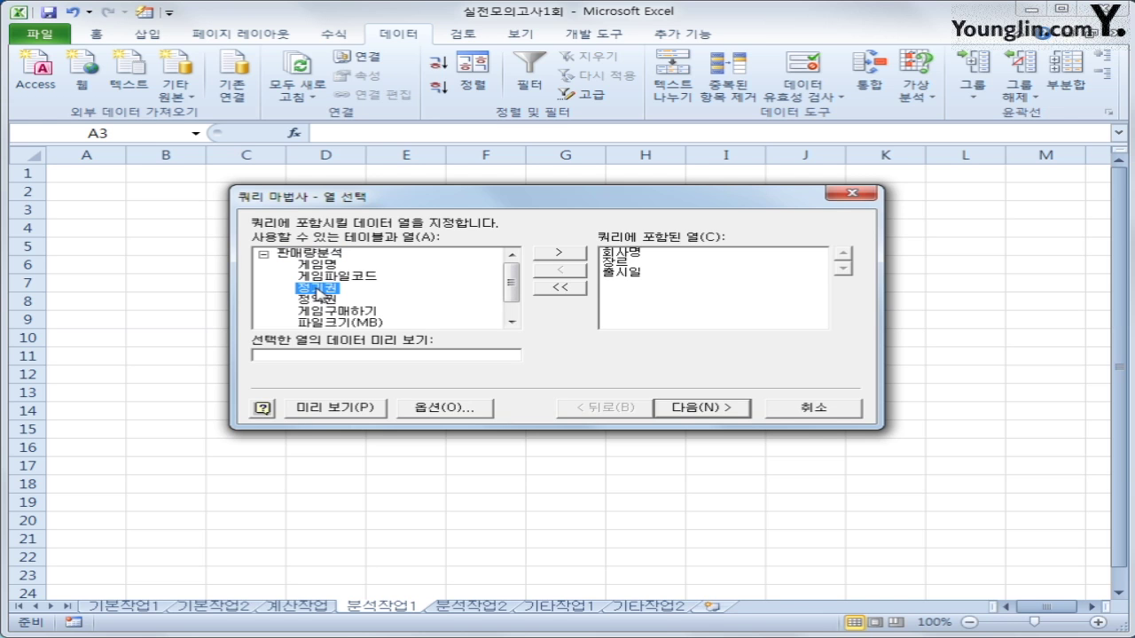
double_click(318, 289)
double_click(318, 289)
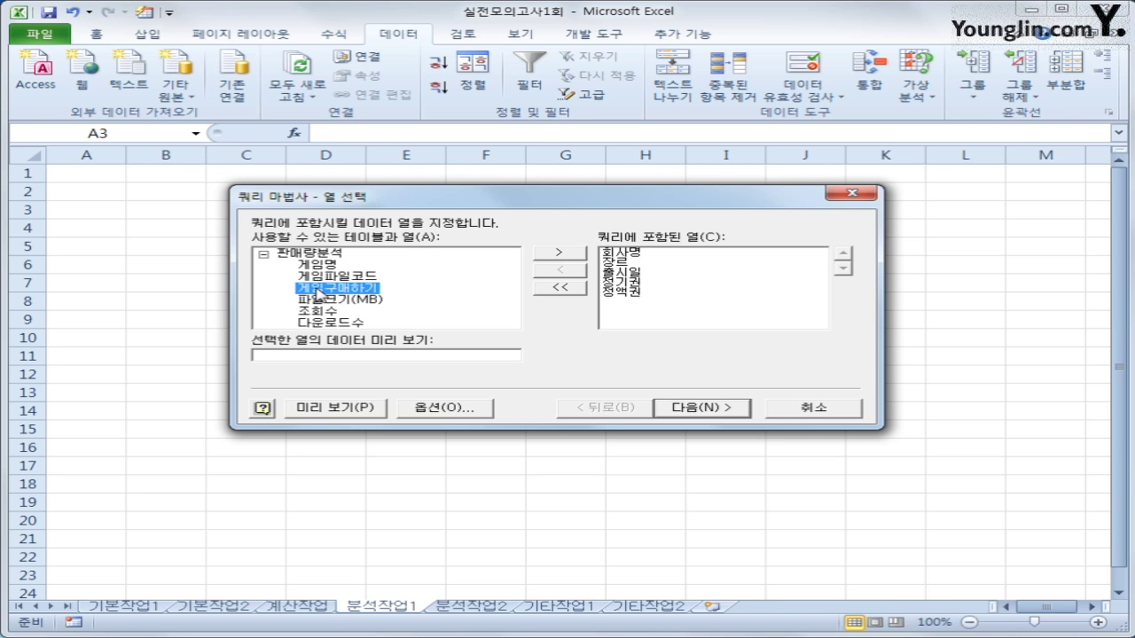
- Finish the query without filters or sorting and import it as a PivotTable report at $A$3 of the existing worksheet
click(715, 413)
click(712, 410)
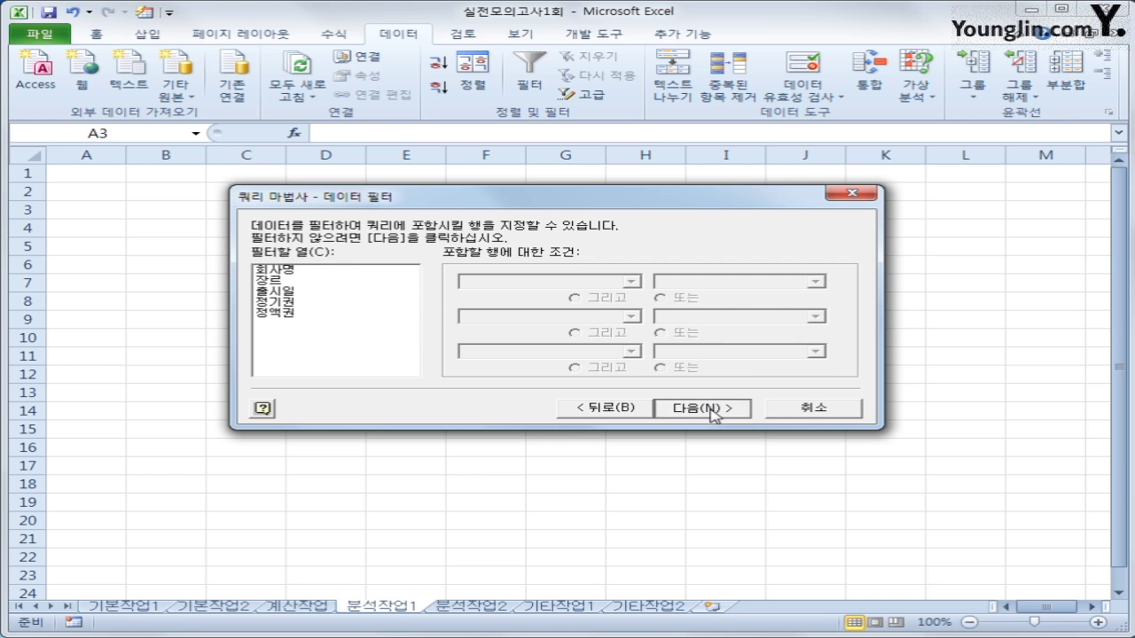
click(712, 409)
click(712, 410)
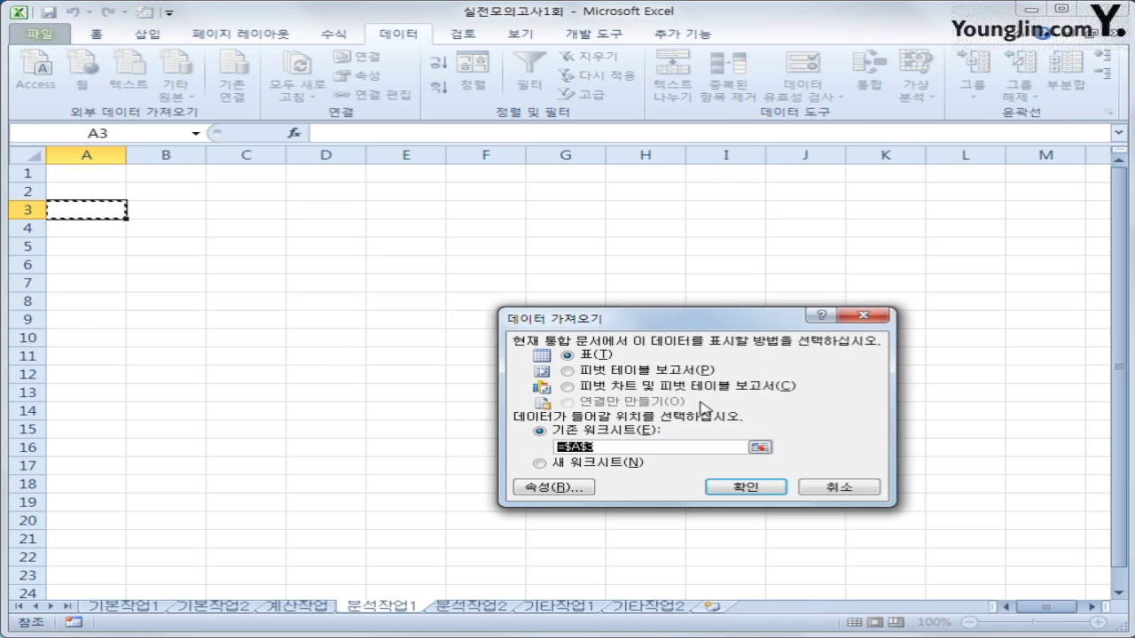
click(641, 371)
drag(646, 321, 612, 229)
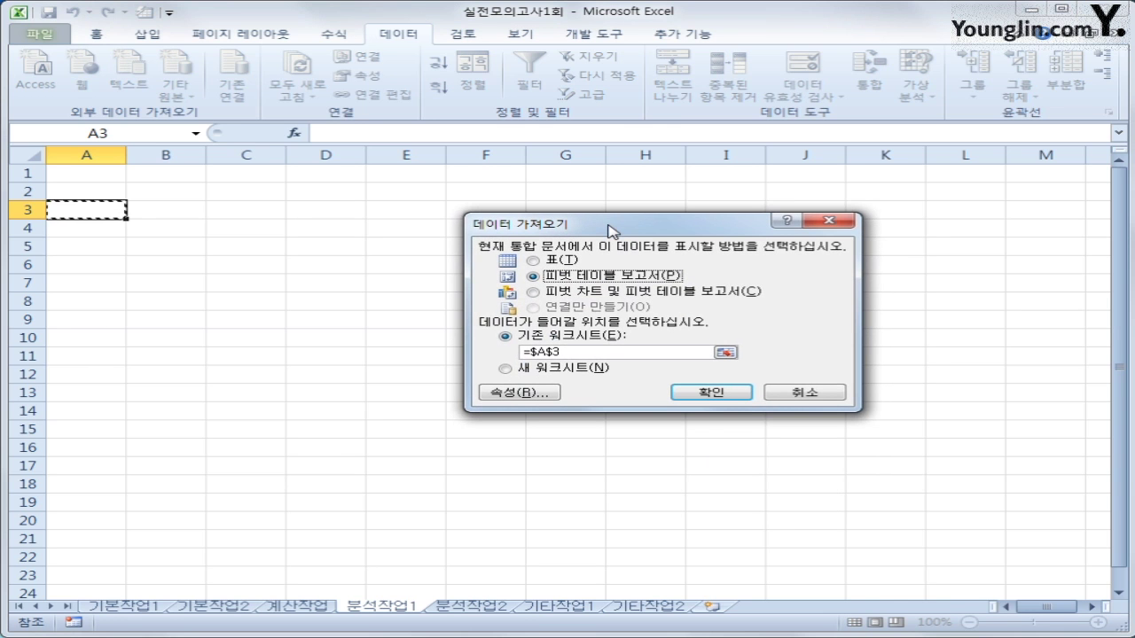
click(725, 392)
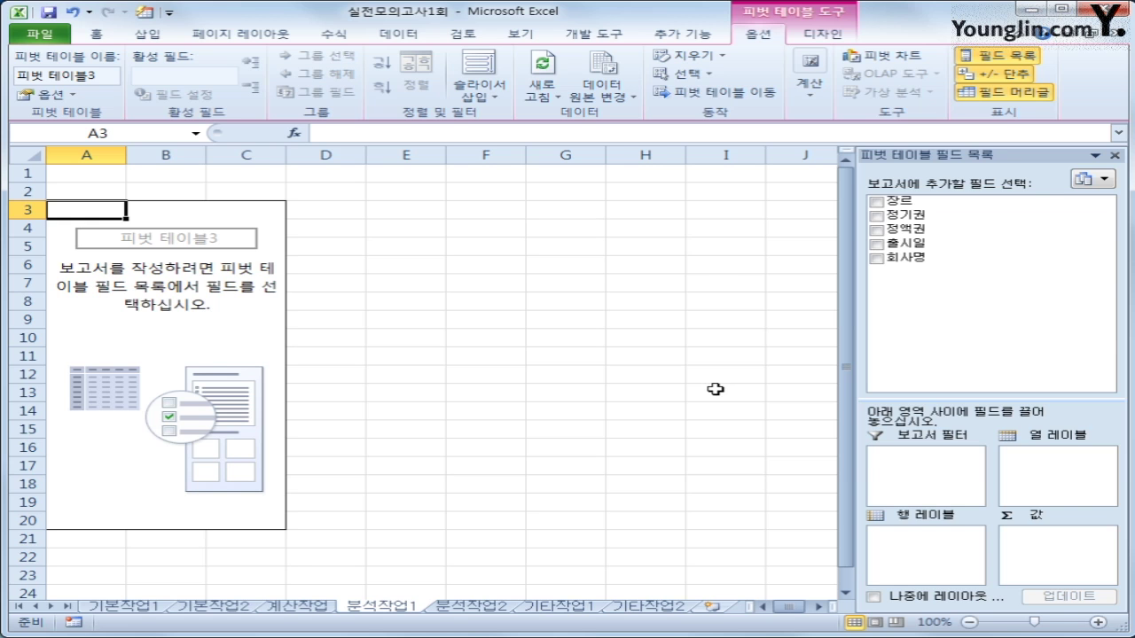
- Lay out the PivotTable with 회사명 as report filter, 장르 and 출시일 as row labels, and 정기권 and 정액권 as summed values
drag(944, 258, 938, 465)
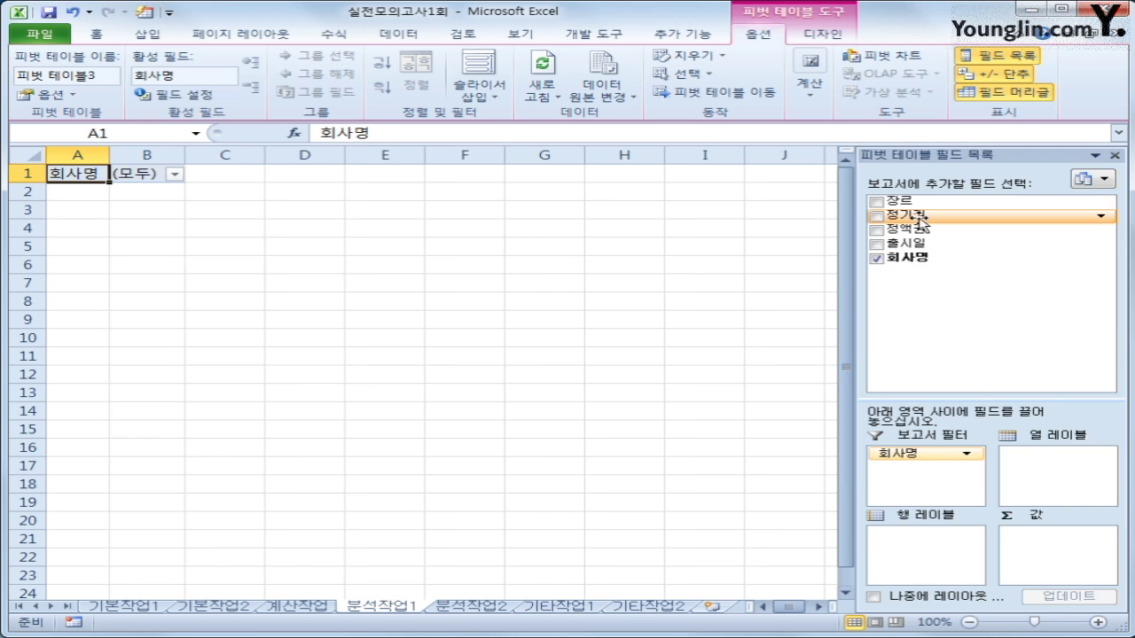
drag(914, 202, 942, 567)
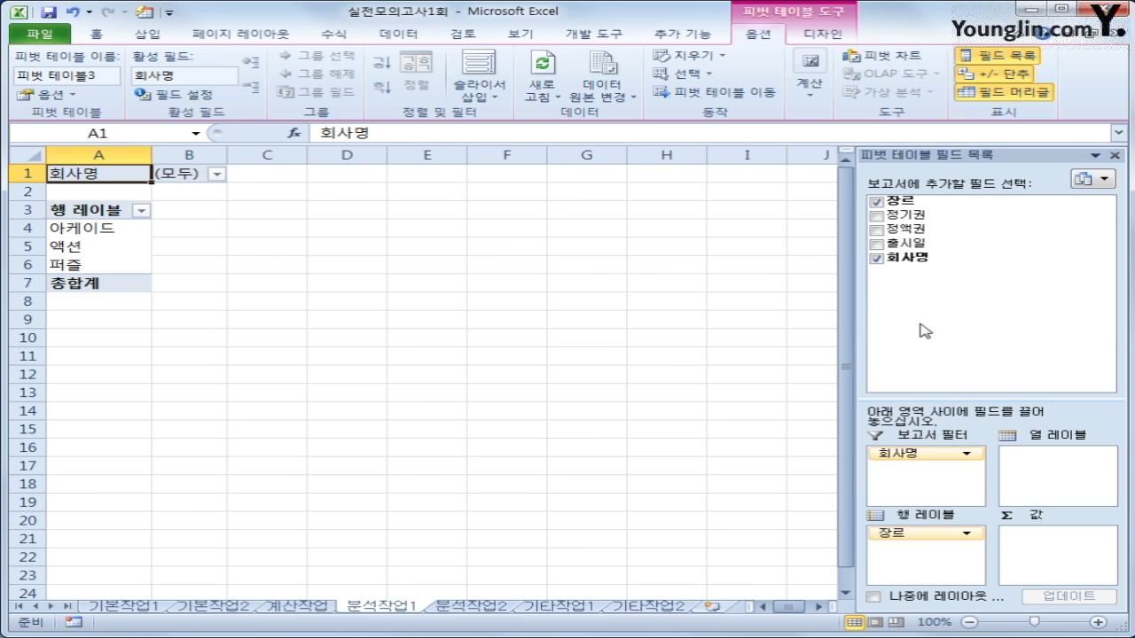
drag(913, 243, 923, 552)
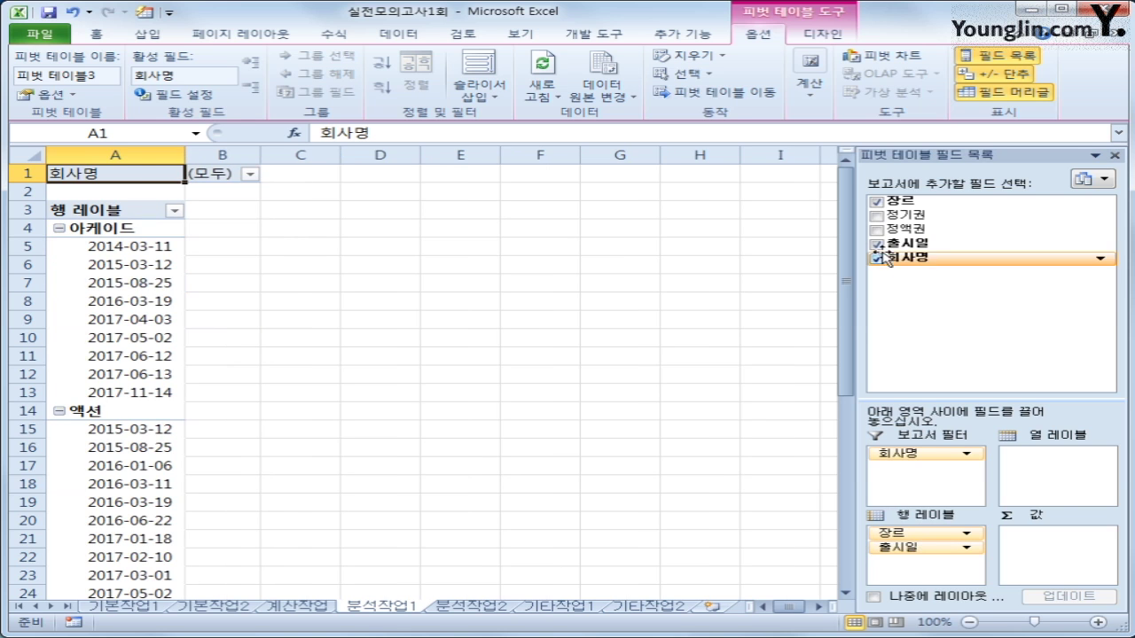
drag(906, 216, 1033, 524)
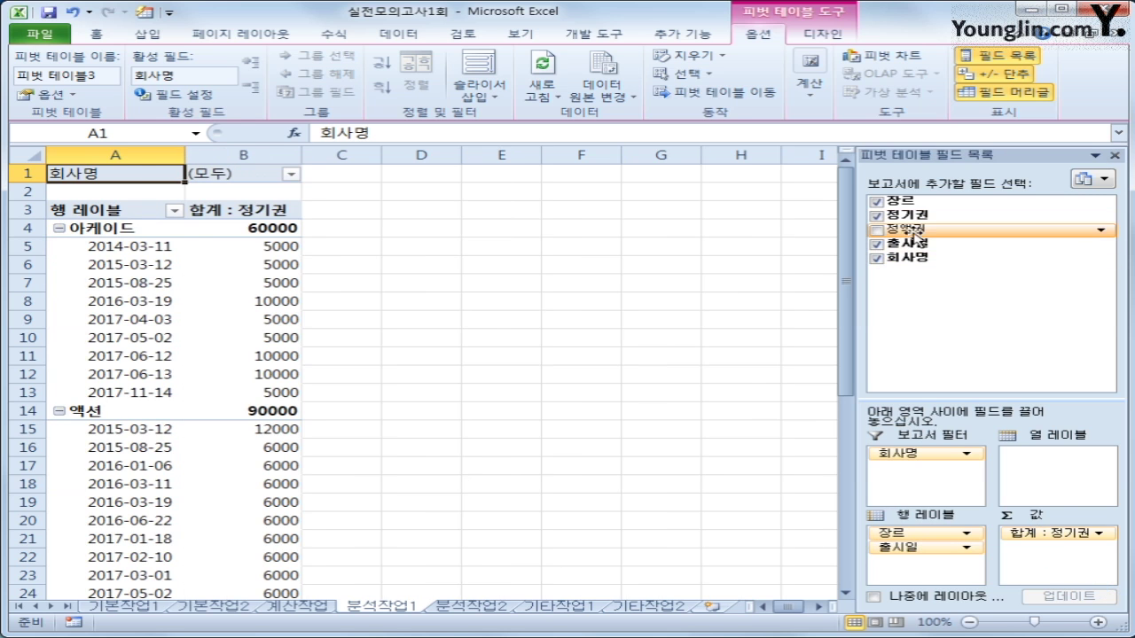
drag(906, 229, 1051, 555)
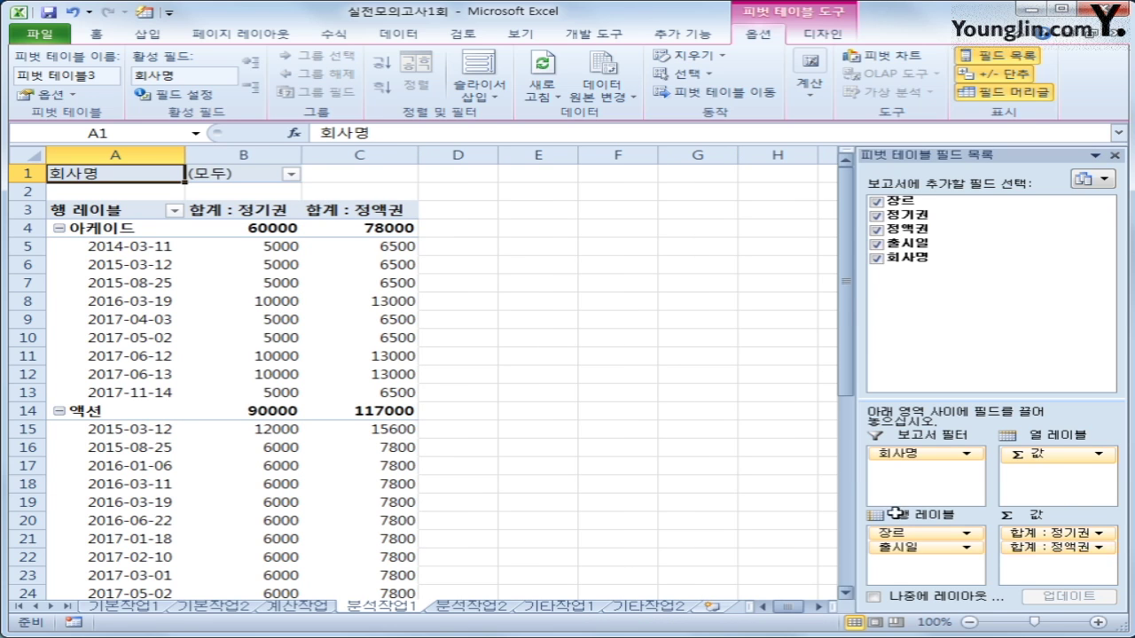
- Change the PivotTable's report layout to tabular form
click(114, 211)
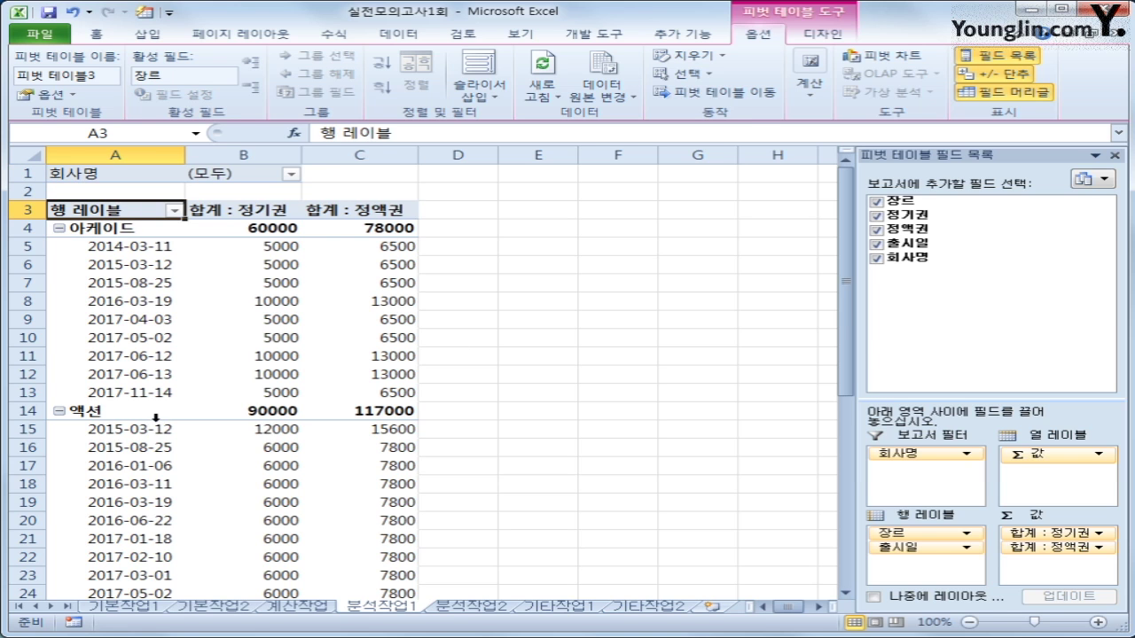
click(822, 34)
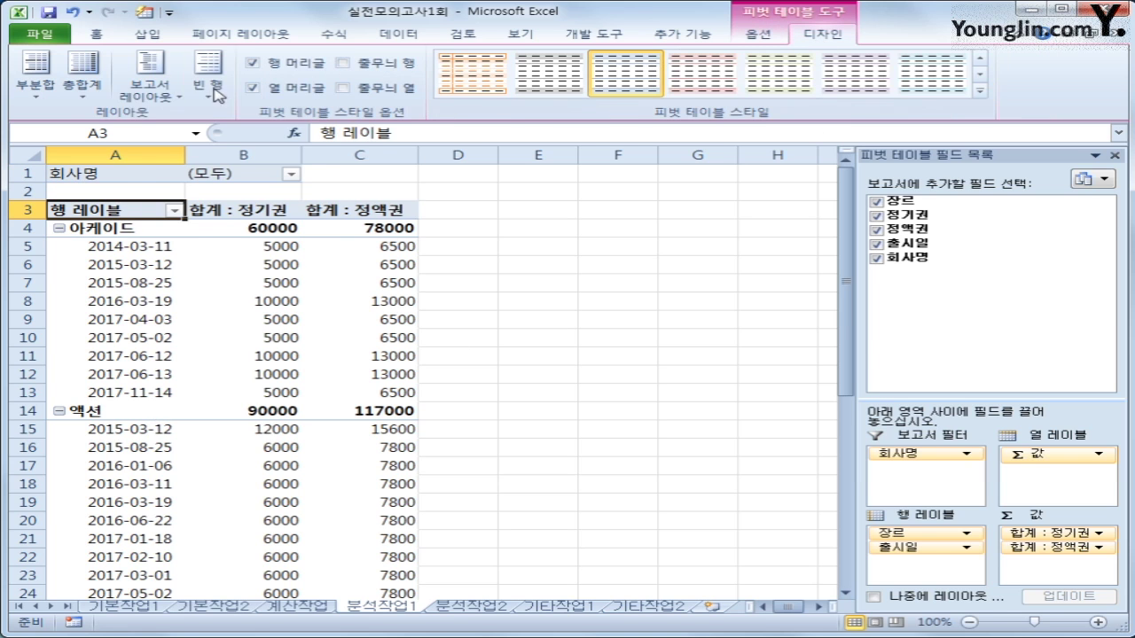
click(149, 88)
click(191, 197)
click(191, 197)
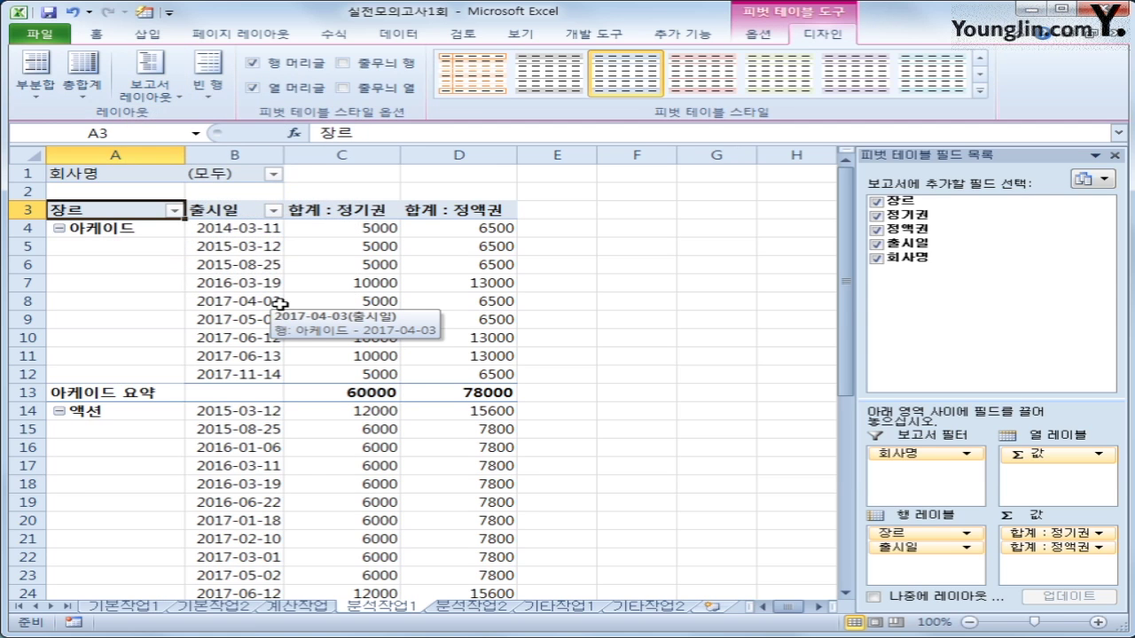
- Group the 출시일 dates in the PivotTable by year (연) only, without months
click(222, 228)
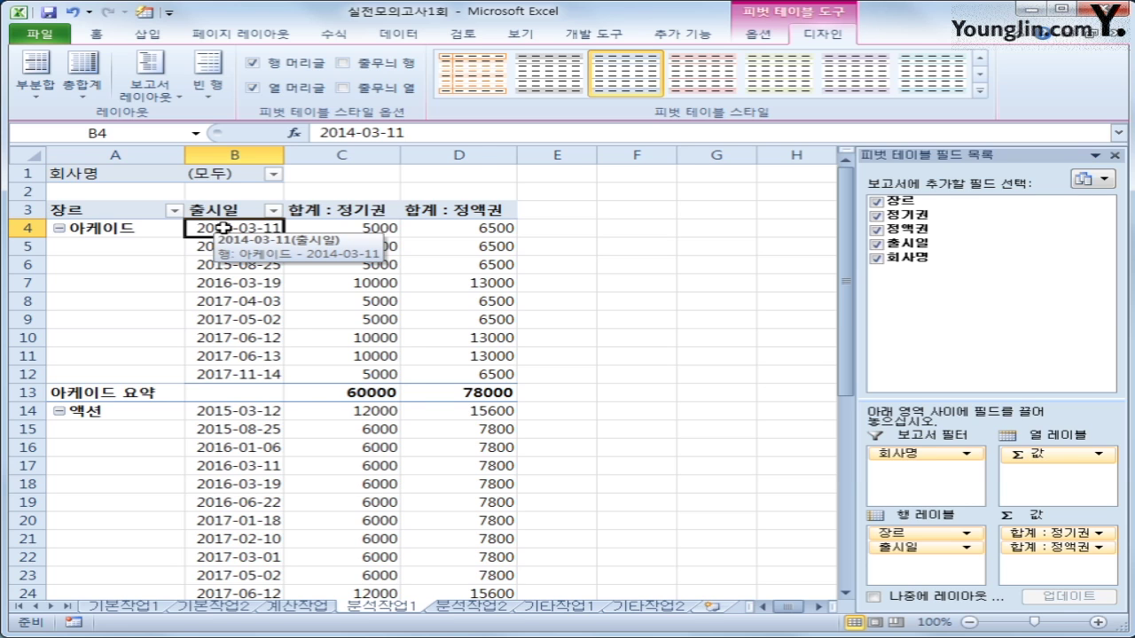
right_click(224, 228)
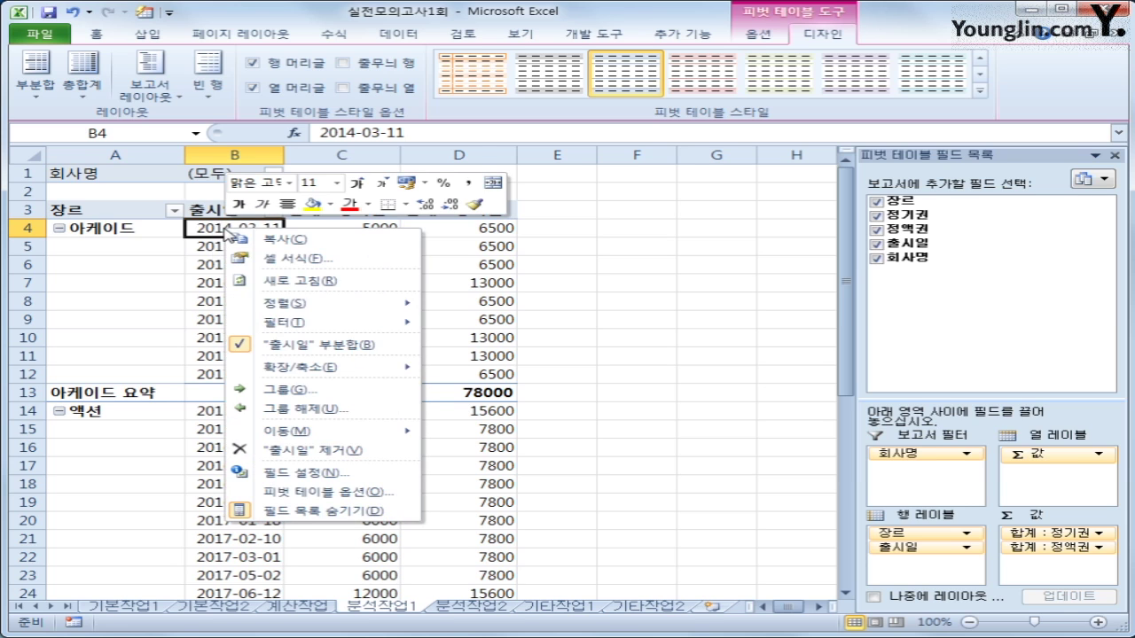
click(320, 386)
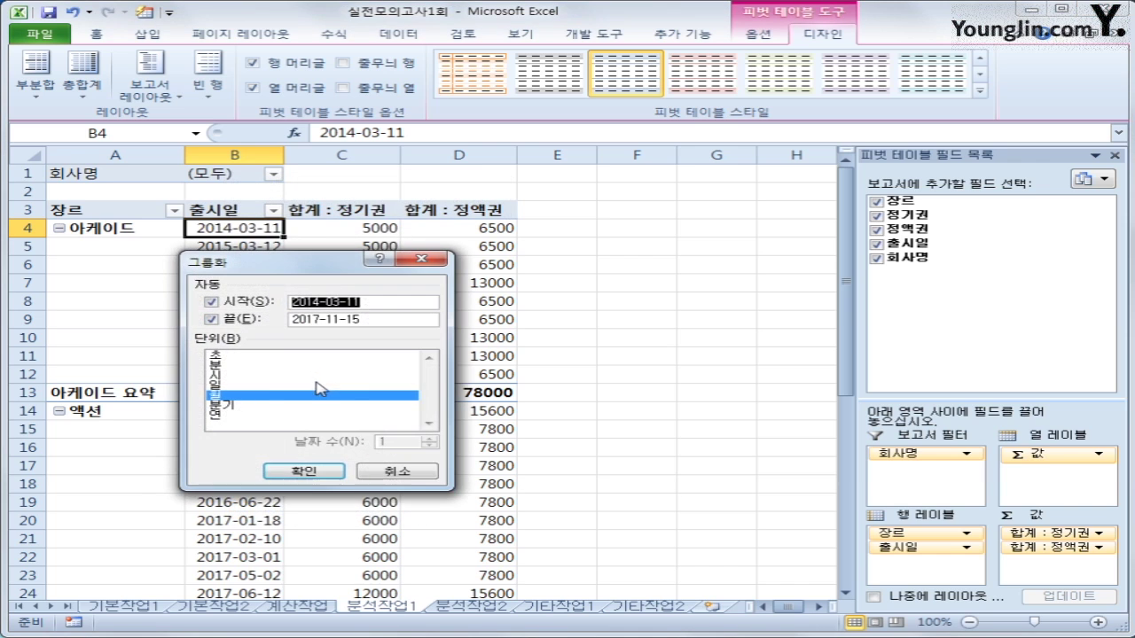
click(252, 396)
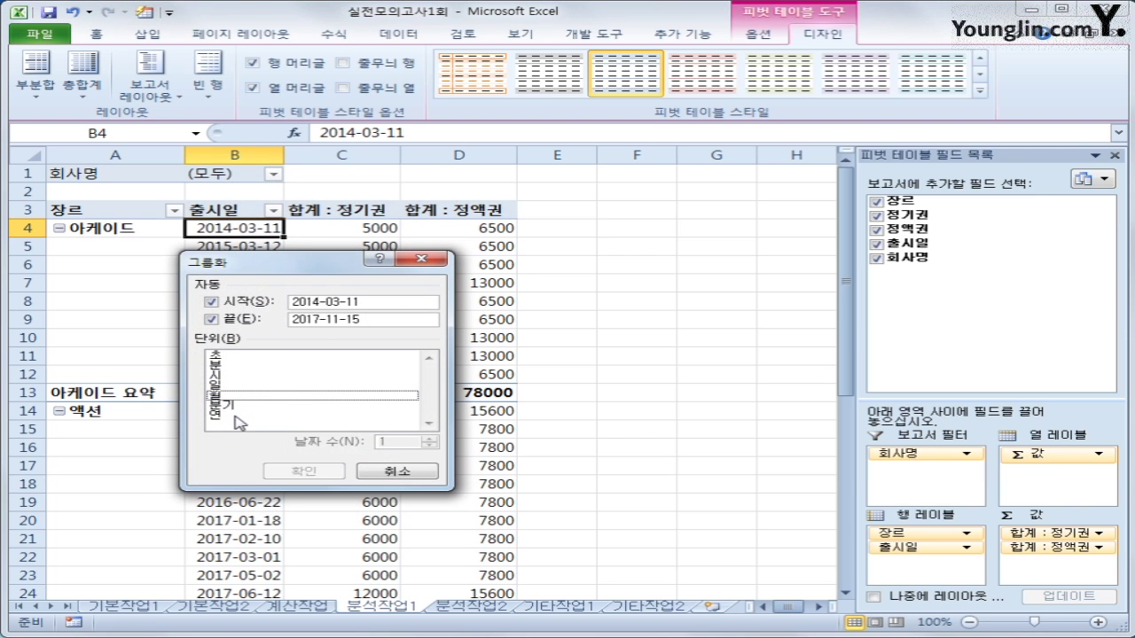
click(229, 416)
click(289, 469)
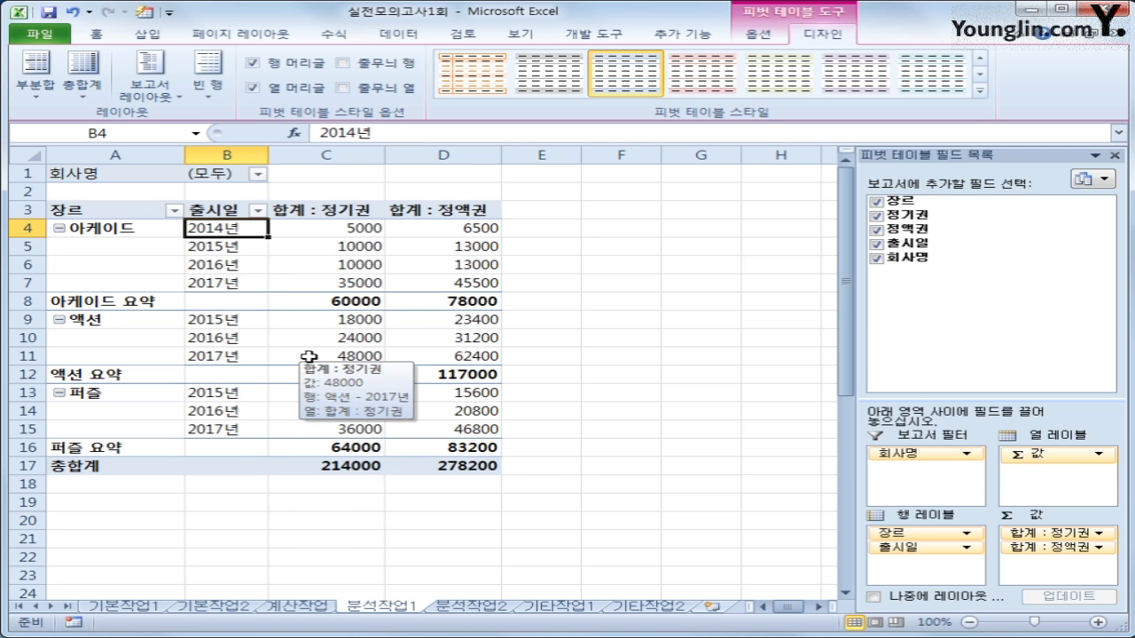
- Apply the AutoFormat style 보고서 4 to the PivotTable and deselect it
click(145, 12)
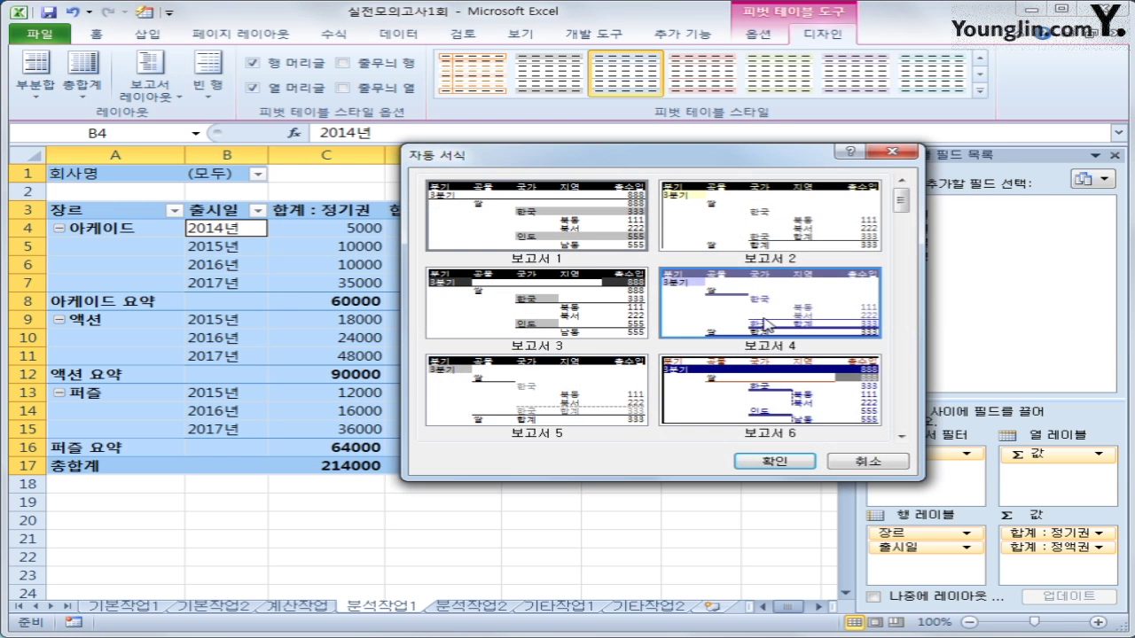
click(764, 324)
click(776, 461)
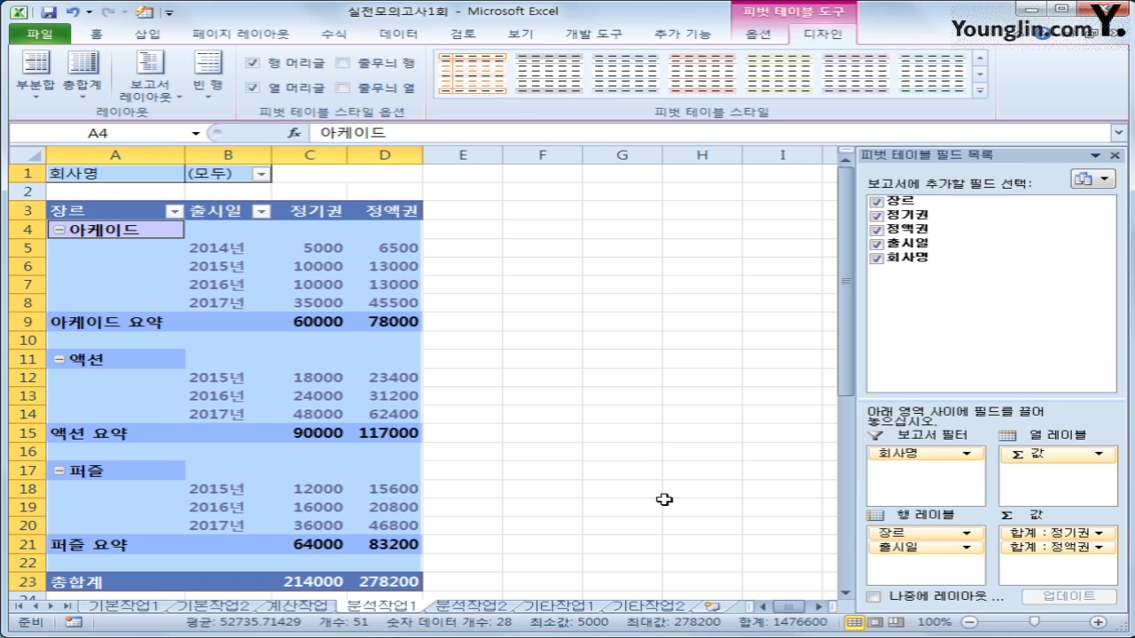
click(665, 504)
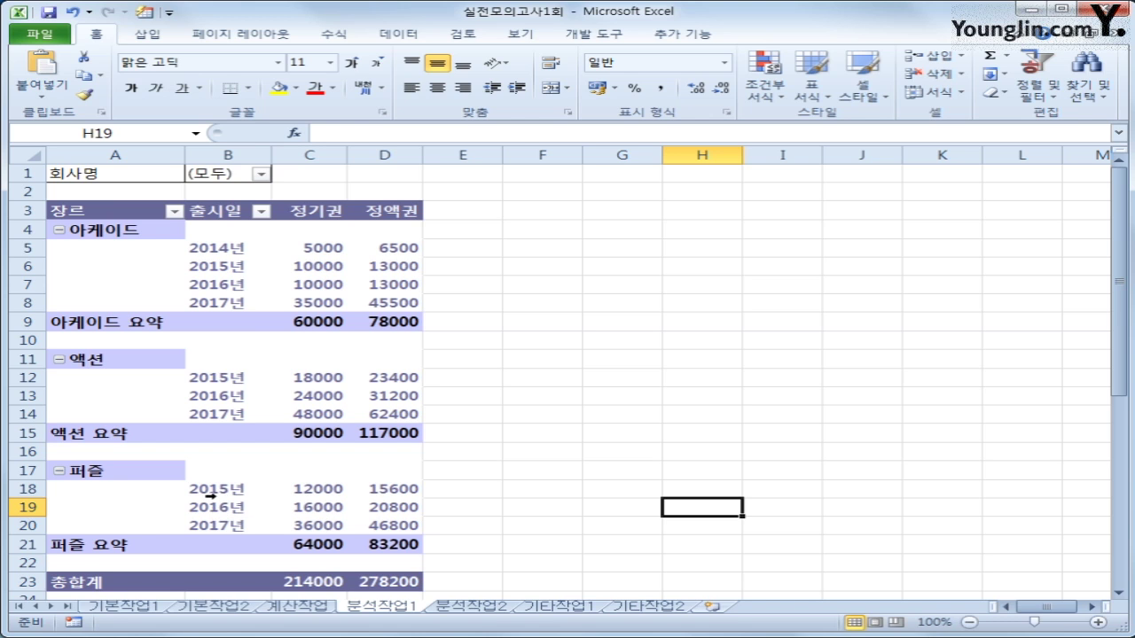
- Move the 퍼즐 item to the beginning of the 장르 field and check the resulting genre order
click(100, 471)
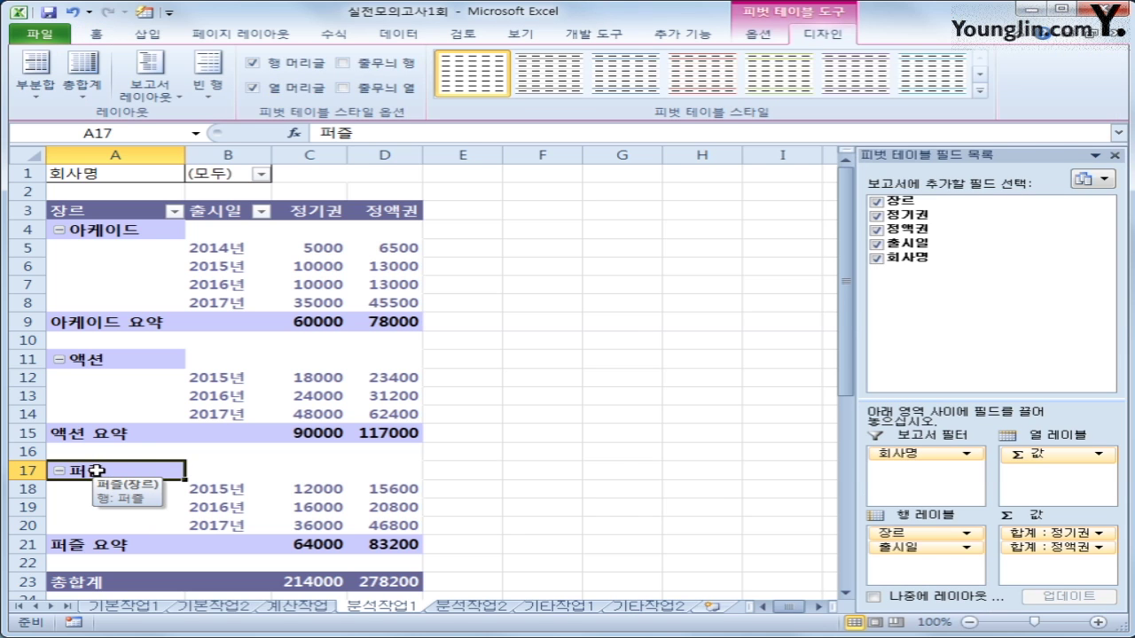
right_click(96, 471)
mouse_move(519, 379)
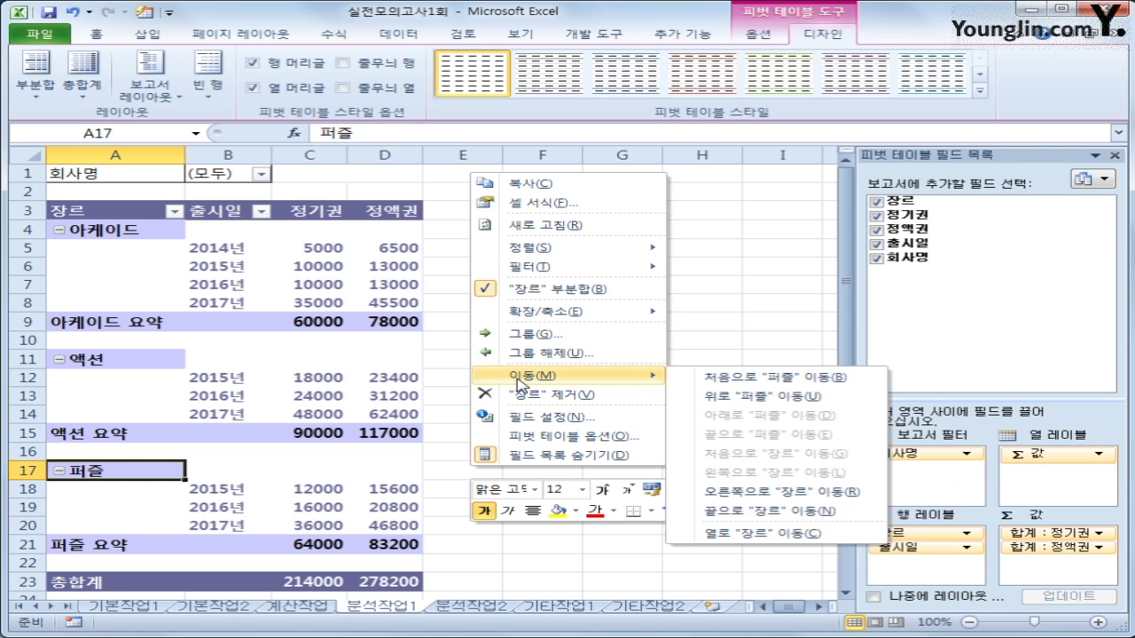
click(738, 381)
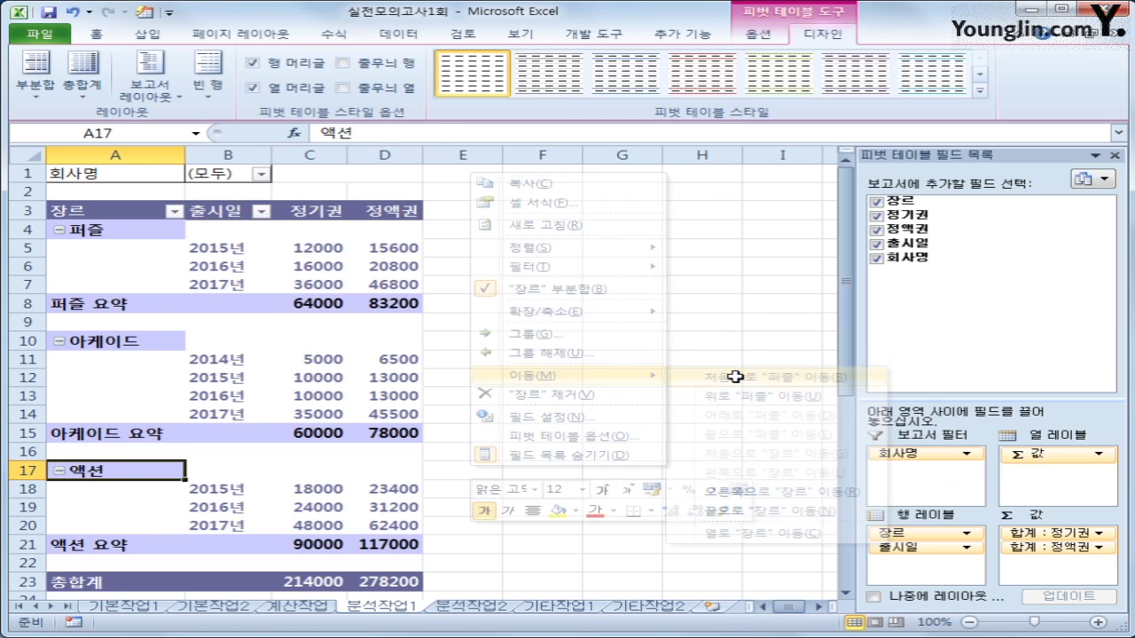
click(118, 233)
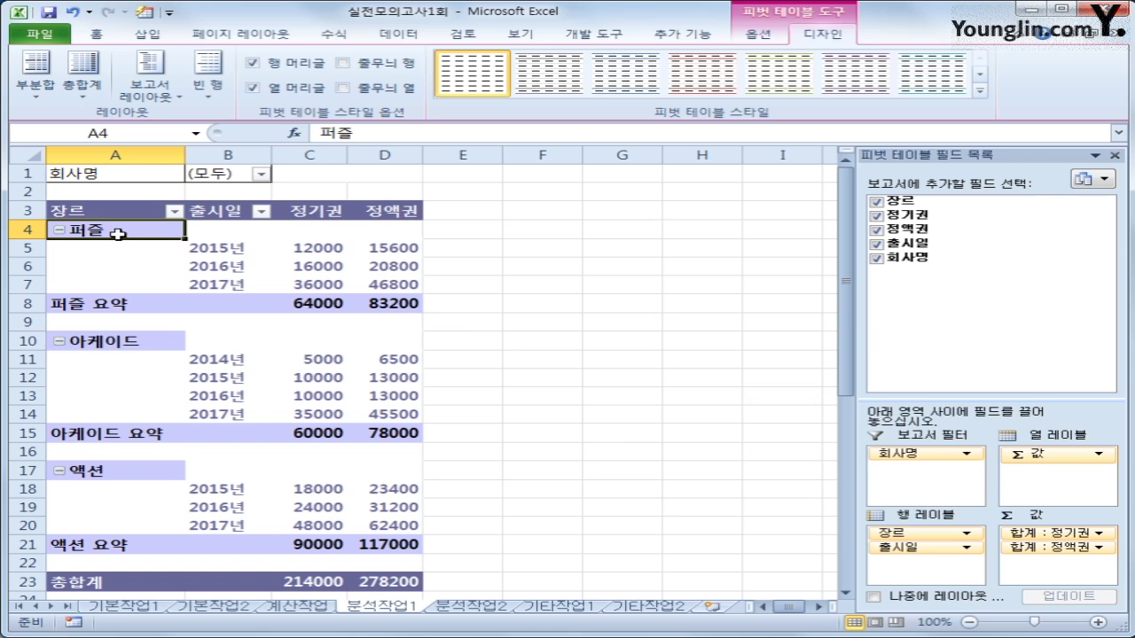
click(116, 337)
click(89, 472)
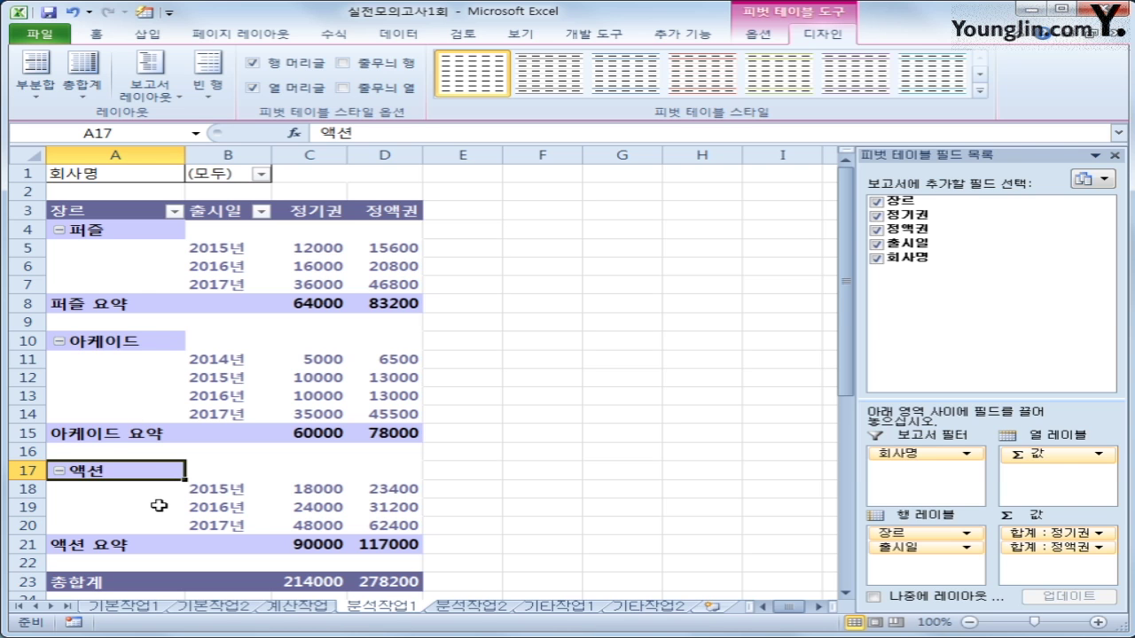
- Start recording a macro named 조회비율 on the 분석작업2 sheet, stored in the current workbook, with an empty cell outside the table selected
click(475, 607)
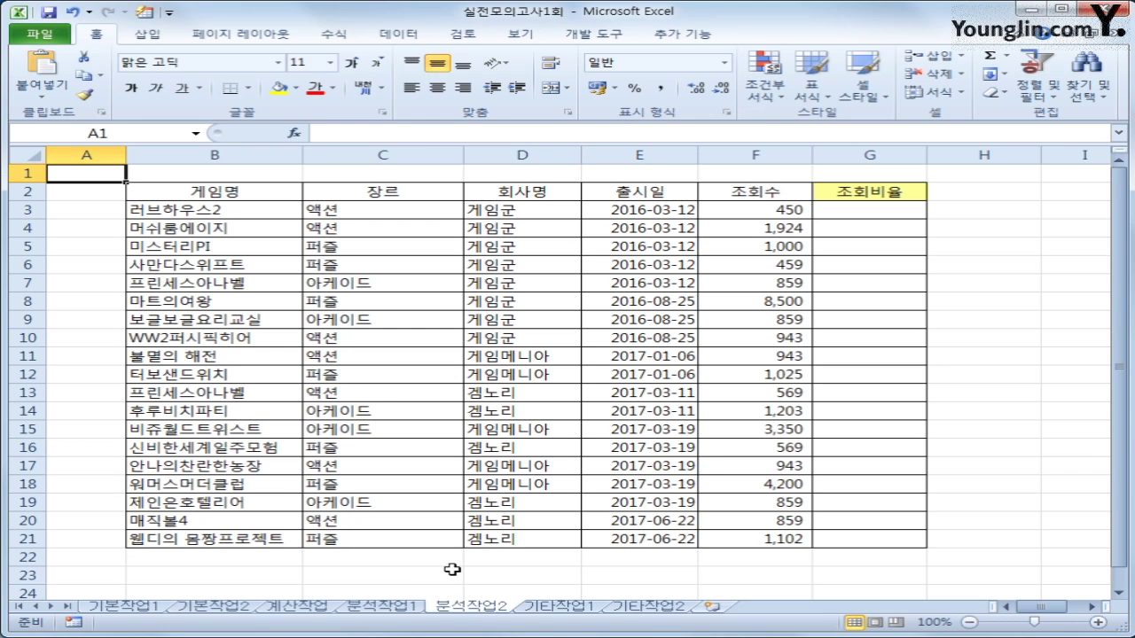
click(1024, 469)
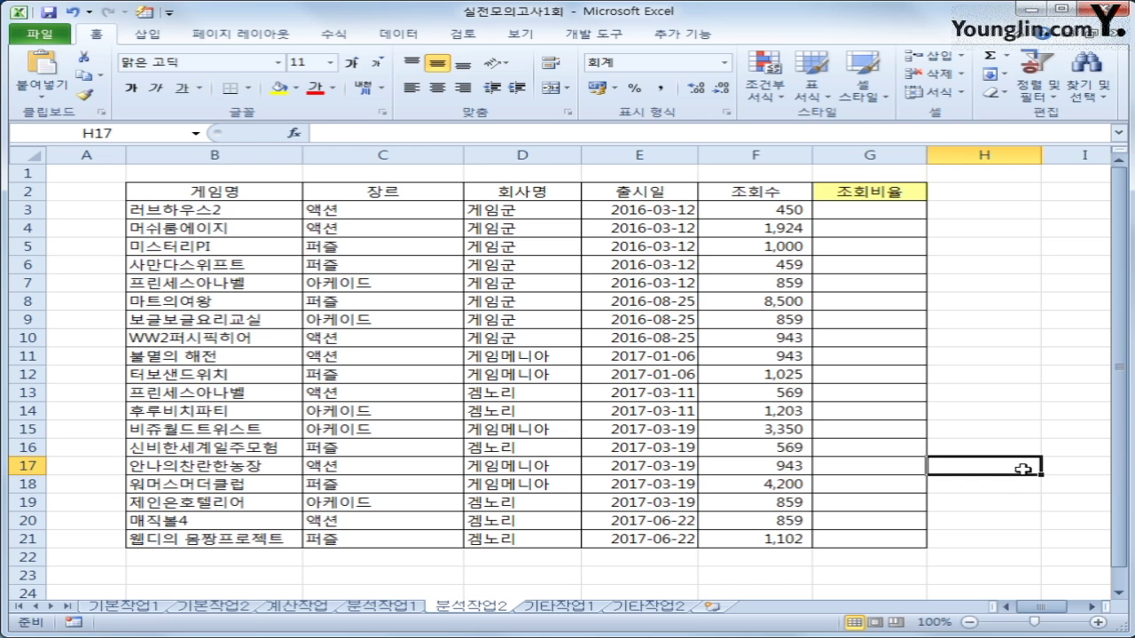
click(74, 624)
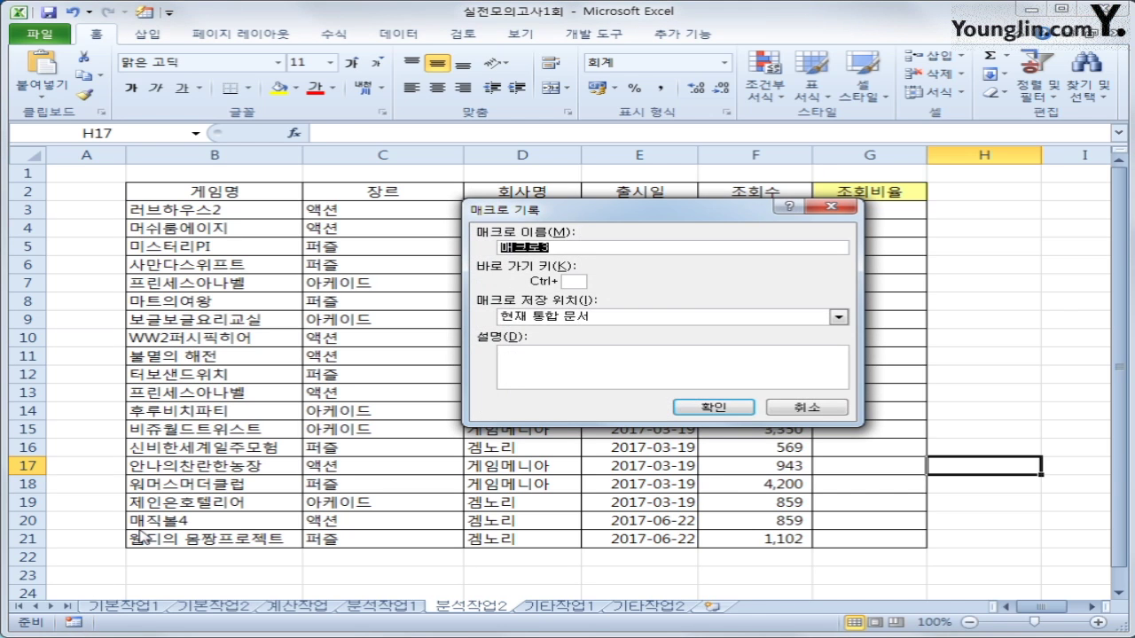
text(서식)
key(BackSpace)
key(BackSpace)
text(ㅅ회비율)
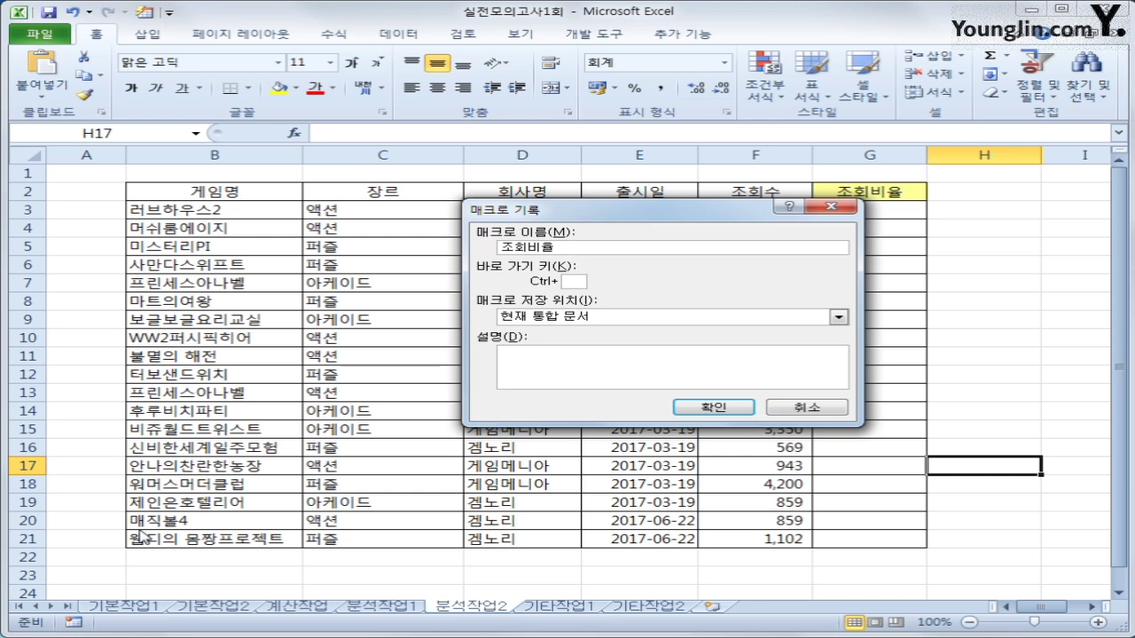
click(713, 407)
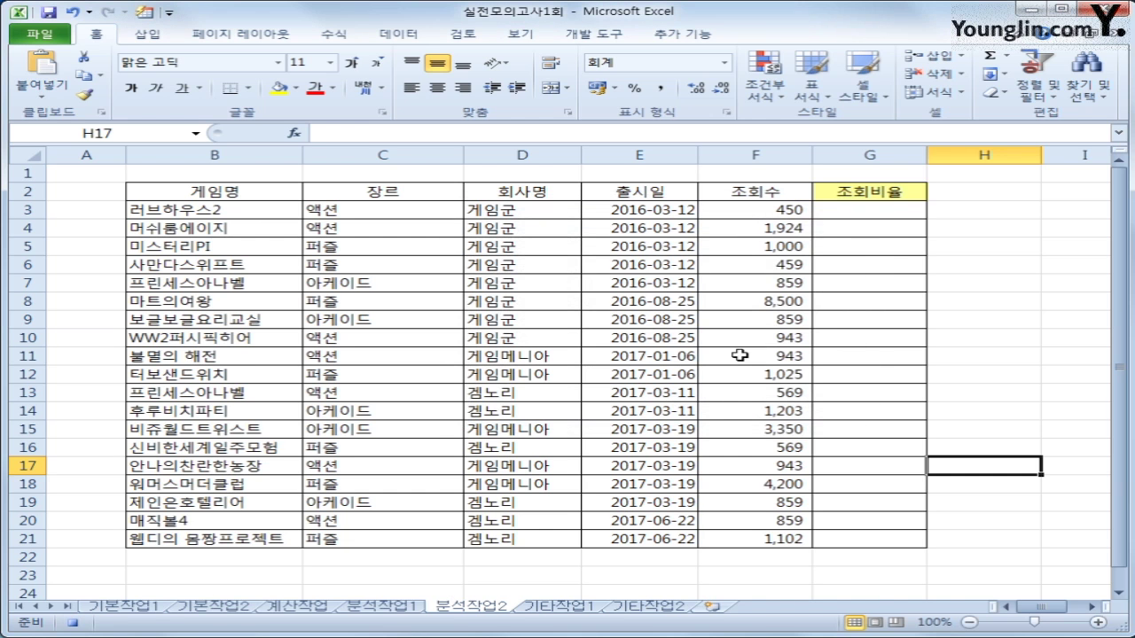
- Enter the formula =F3/SUM($F$3:$F$21) in cell G3 of the 조회비율 column and reselect that cell
click(833, 214)
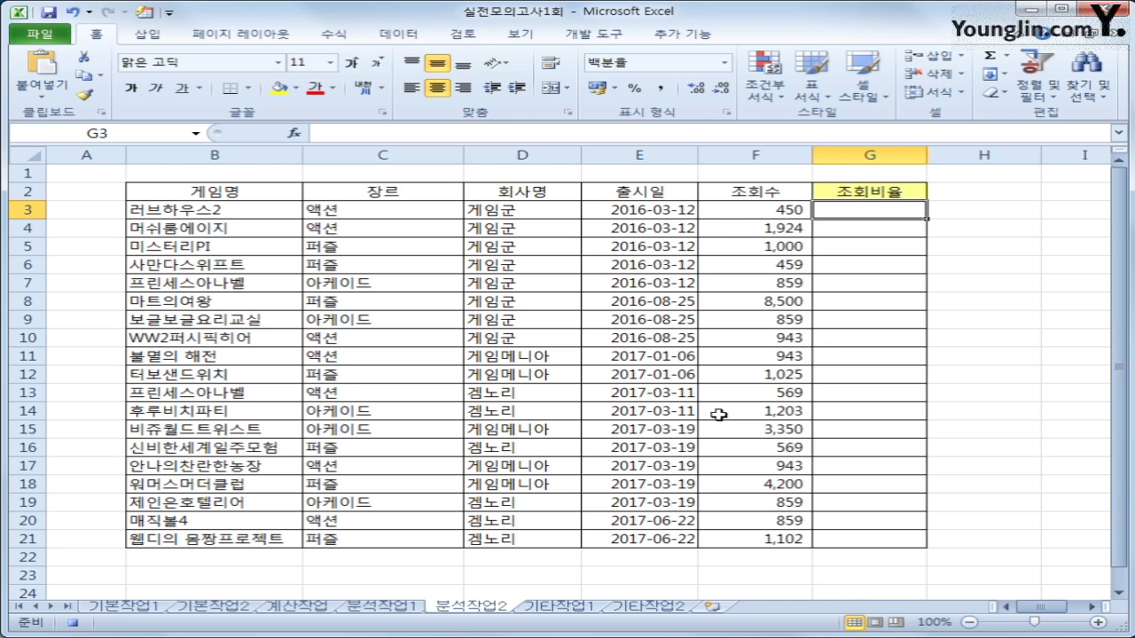
text(=)
key(Left)
text(/)
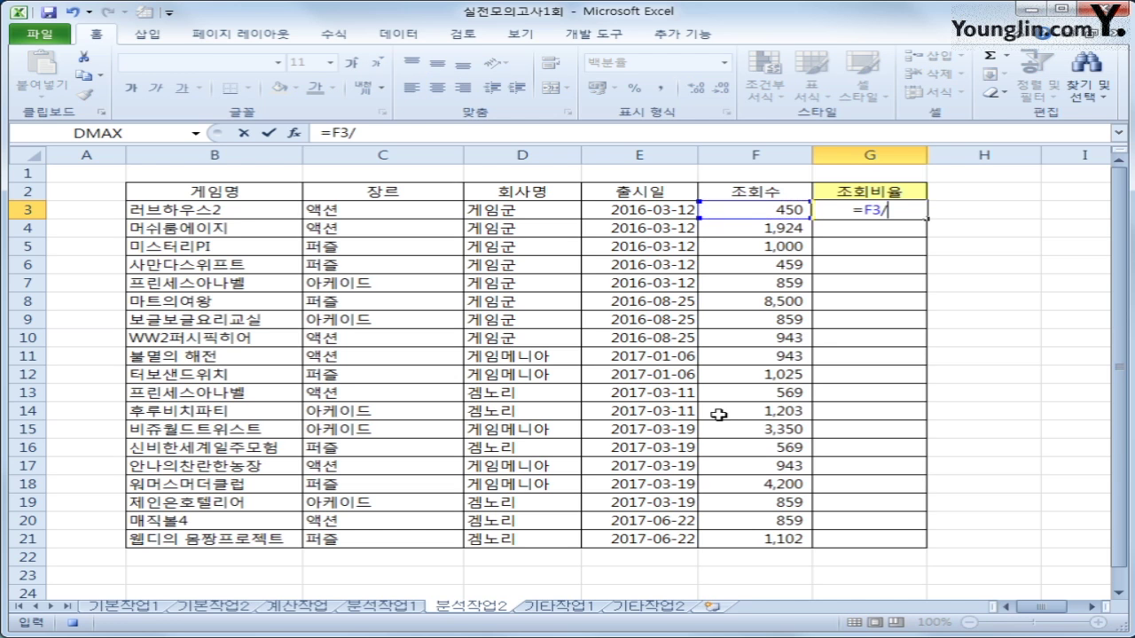
text(녀)
key(BackSpace)
key(BackSpace)
text(sm)
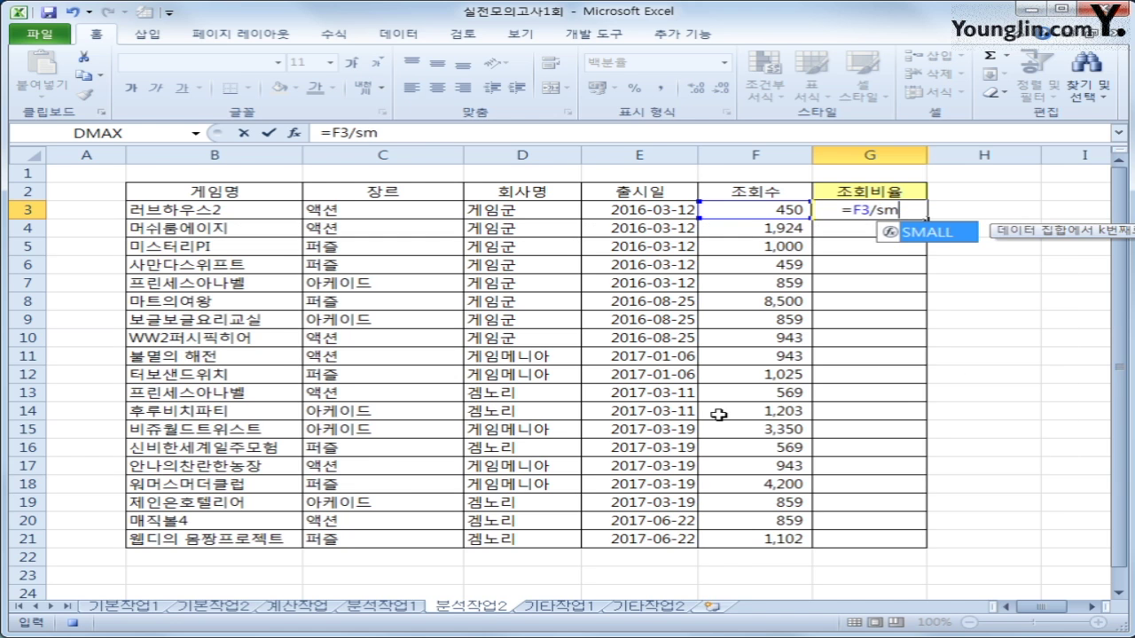
key(BackSpace)
text(um()
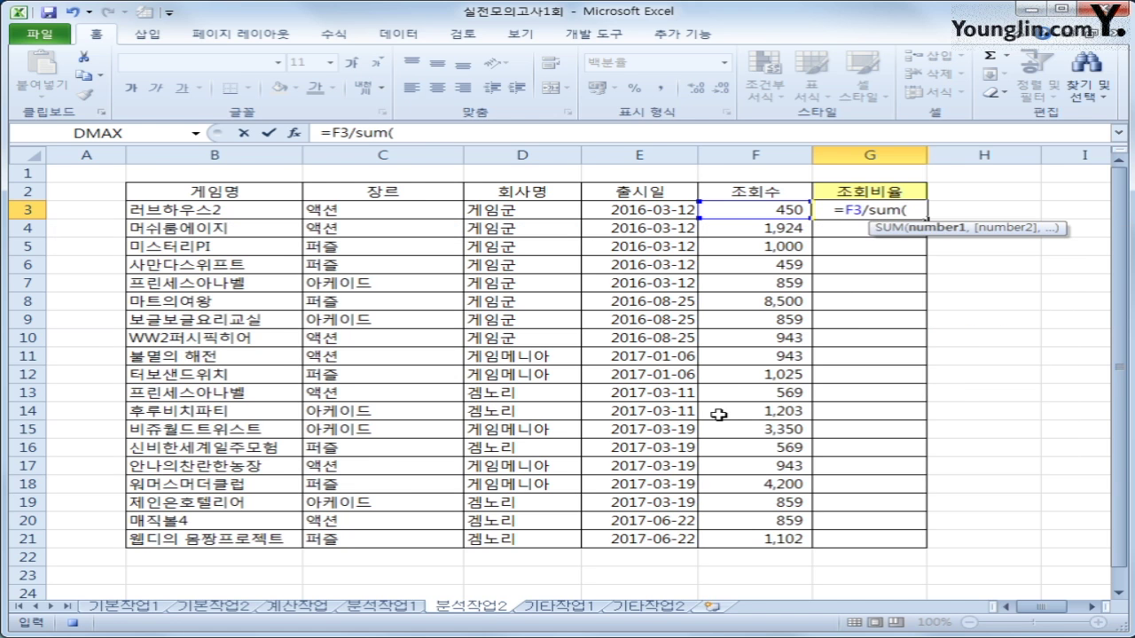
drag(750, 212, 747, 543)
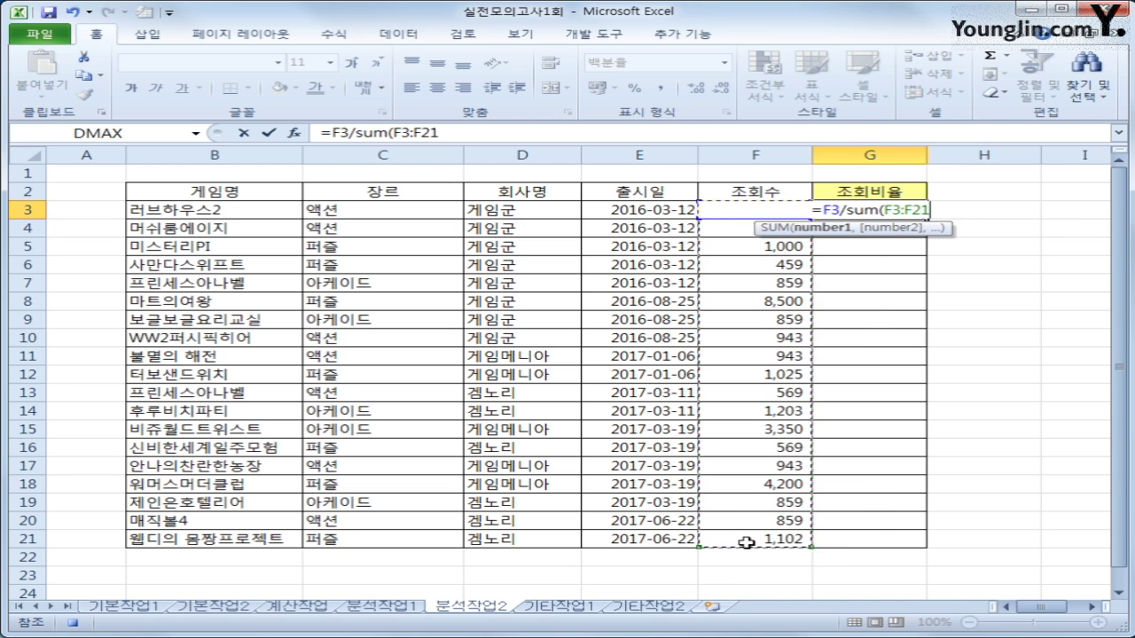
key(F4)
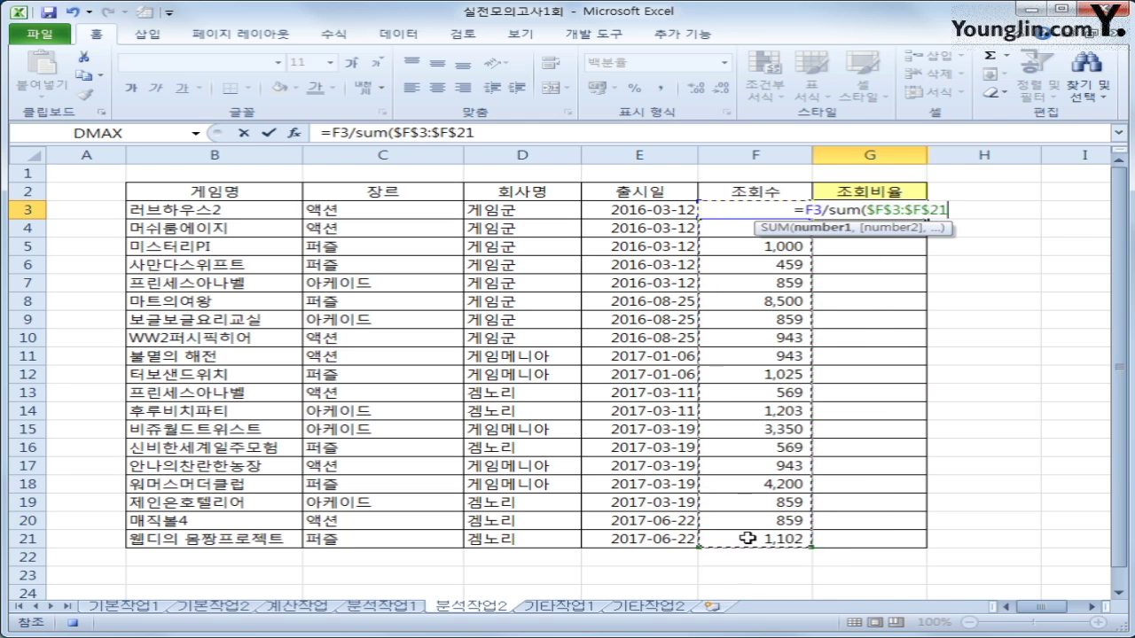
text())
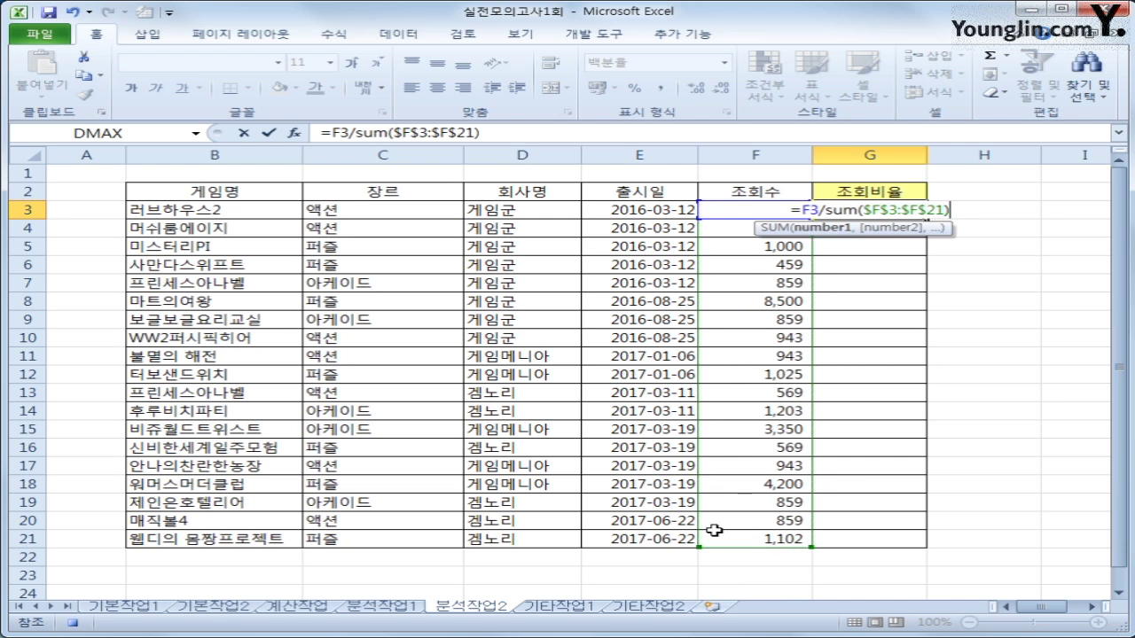
key(Return)
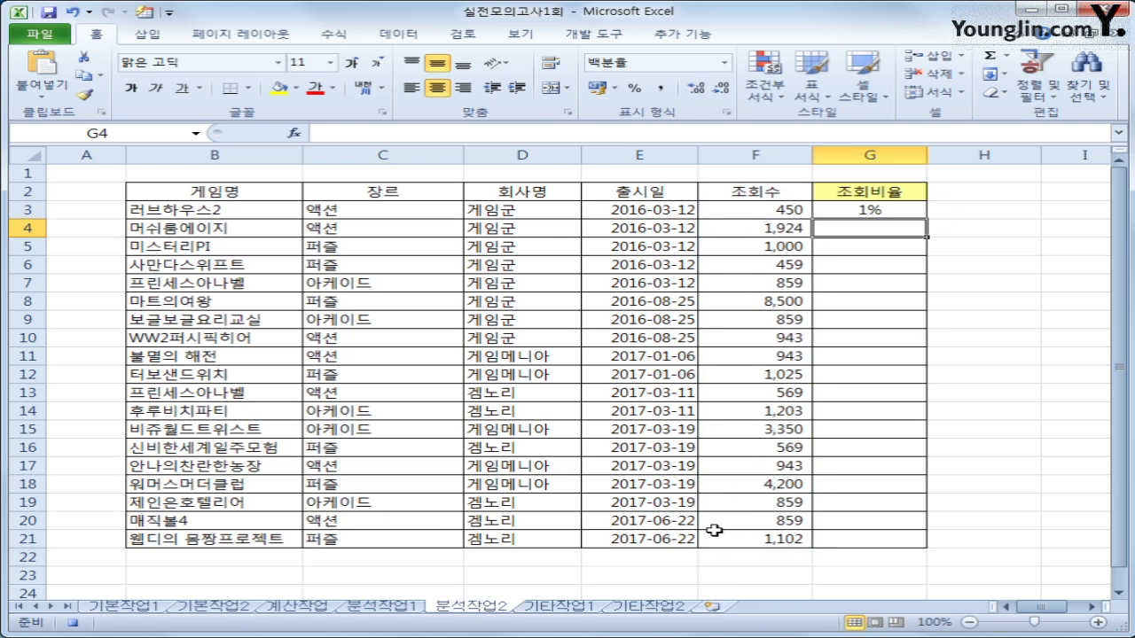
click(905, 209)
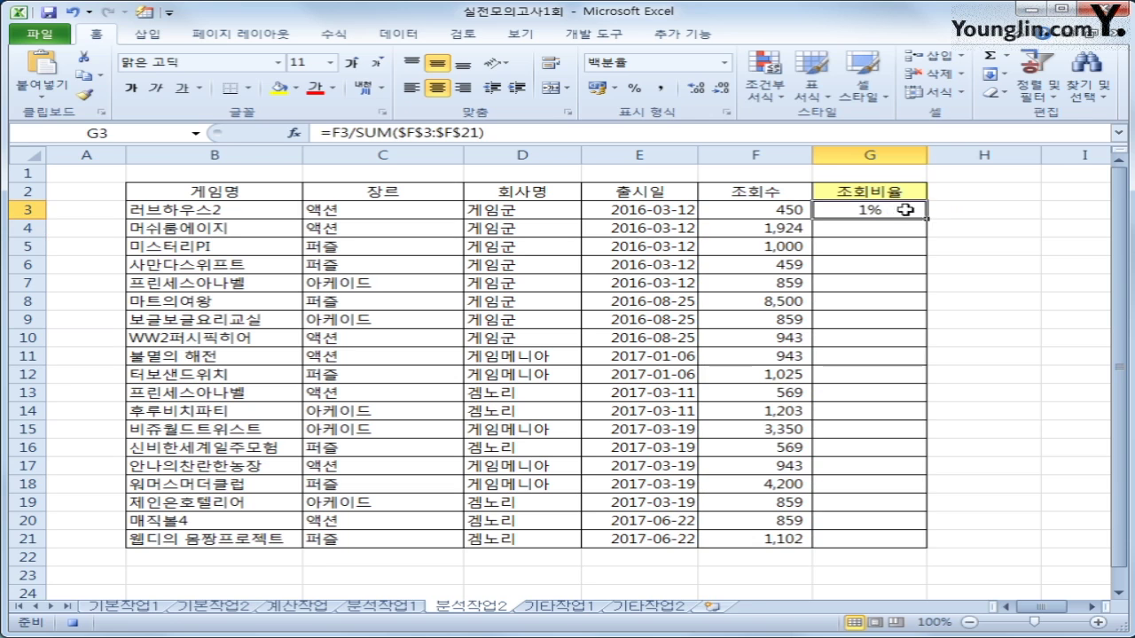
- Fill the G3 formula down through G21, stop recording the macro, and select an empty cell below the table
drag(927, 218, 917, 548)
click(897, 541)
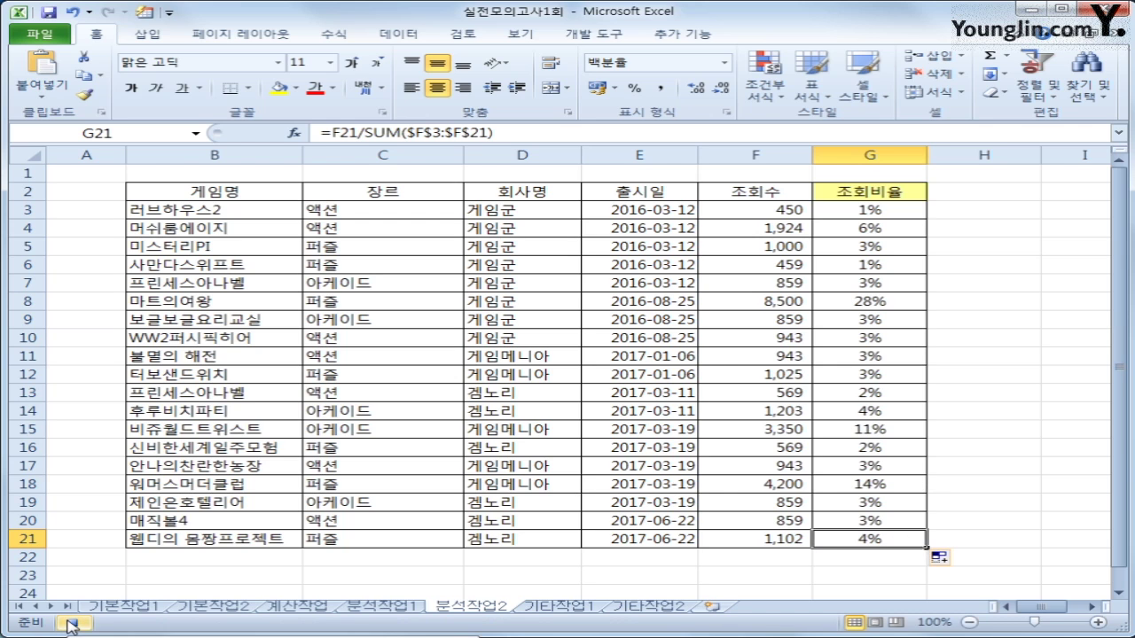
click(146, 584)
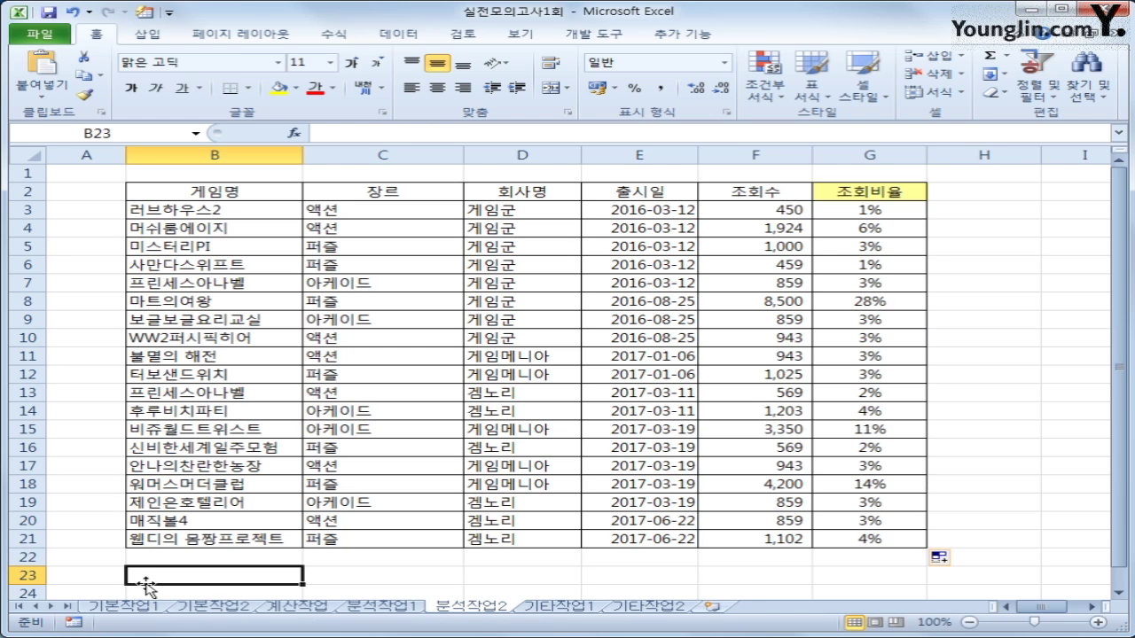
- Insert a form control button starting at cell I2 and assign the 조회비율 macro to it
click(594, 33)
click(388, 95)
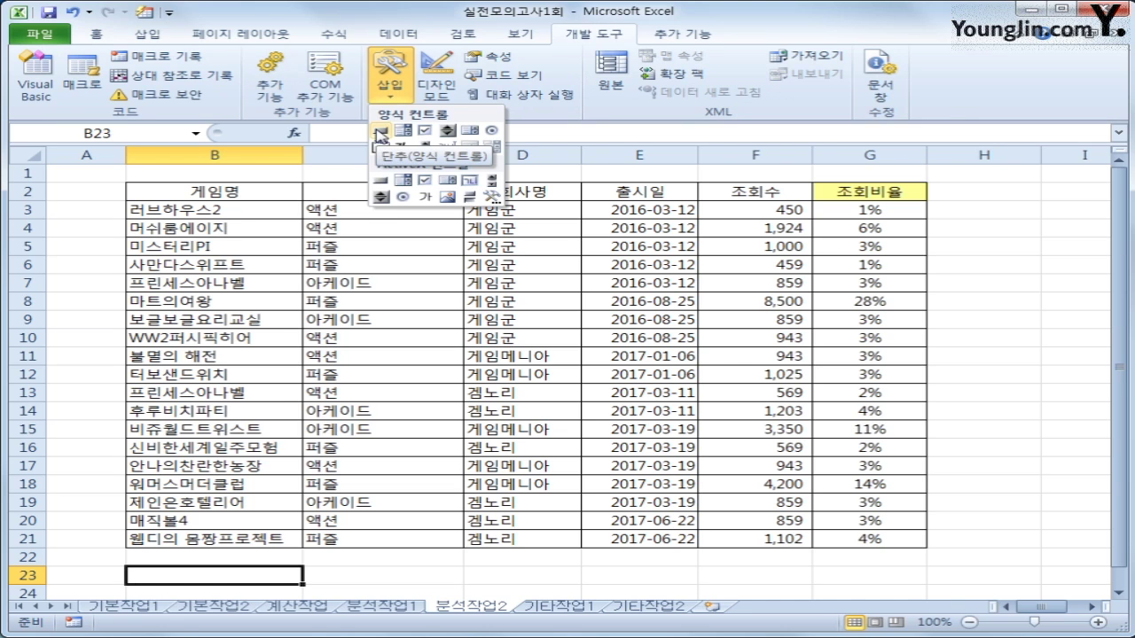
click(380, 133)
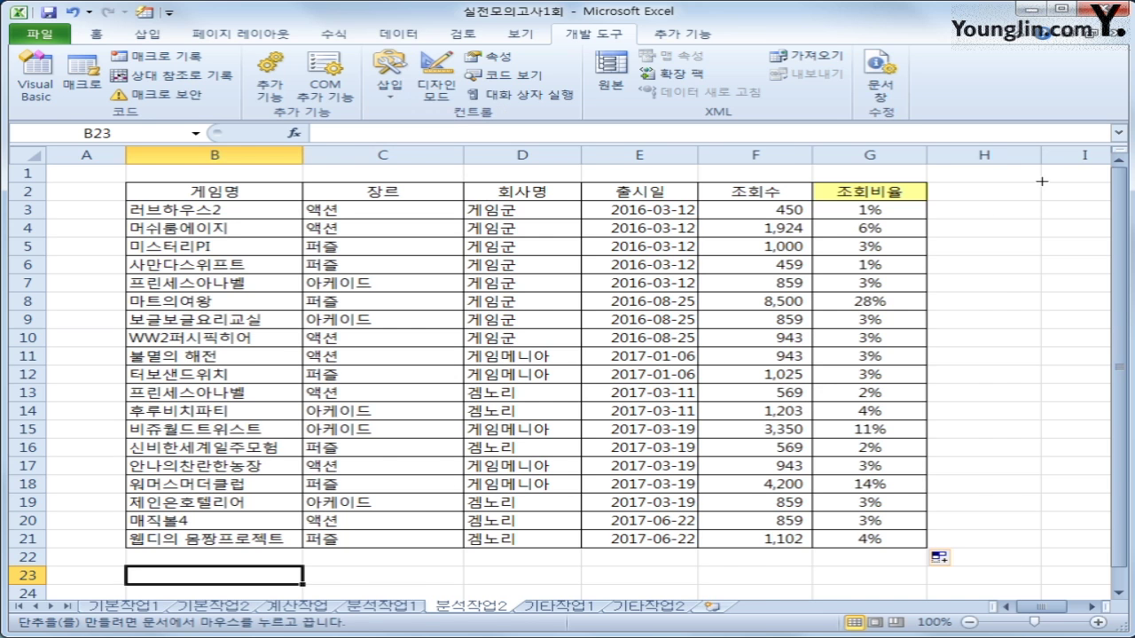
mouse_move(1040, 184)
mouse_down()
mouse_move(40, 237)
mouse_move(924, 257)
mouse_move(1082, 230)
mouse_move(1060, 213)
mouse_up()
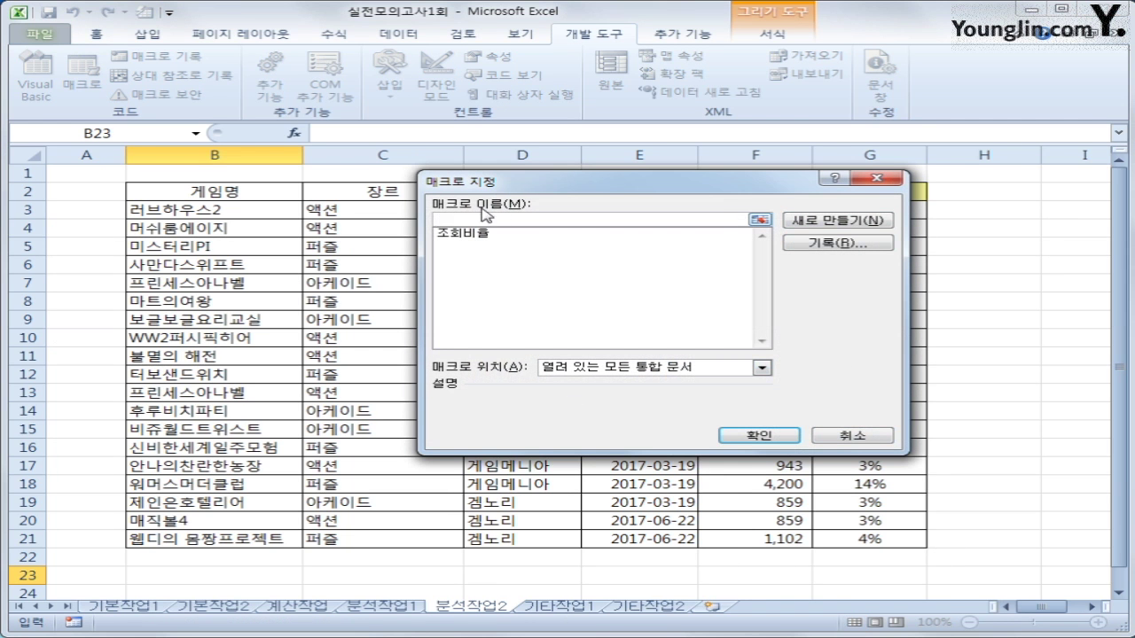
click(478, 236)
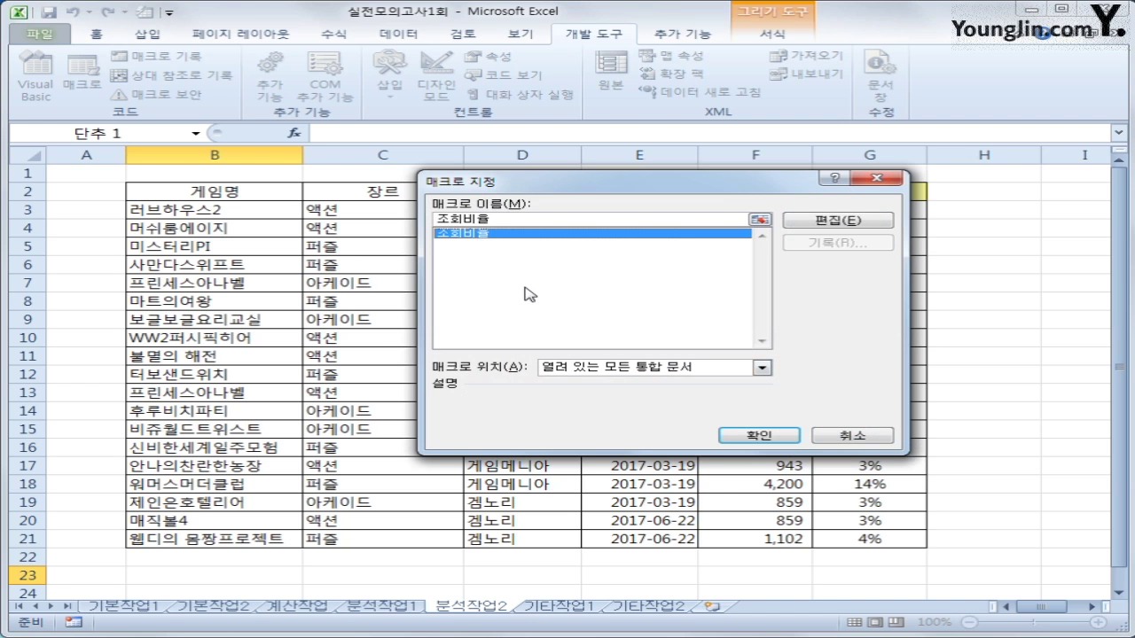
click(726, 438)
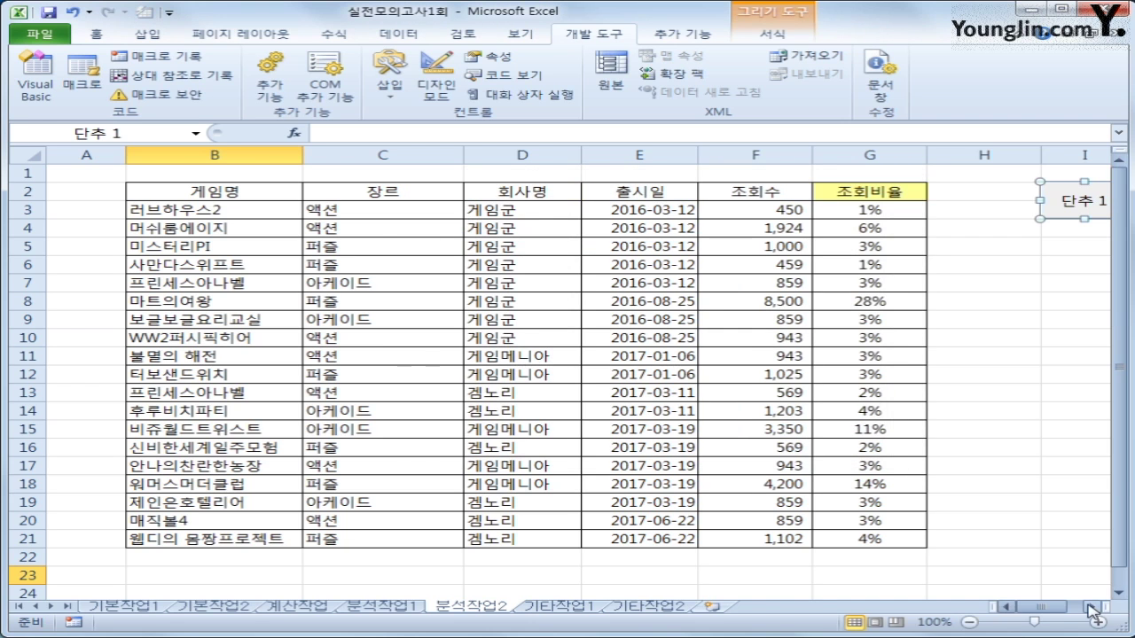
- Widen the new macro button so that it covers the range I2:J3
click(1093, 607)
click(1092, 607)
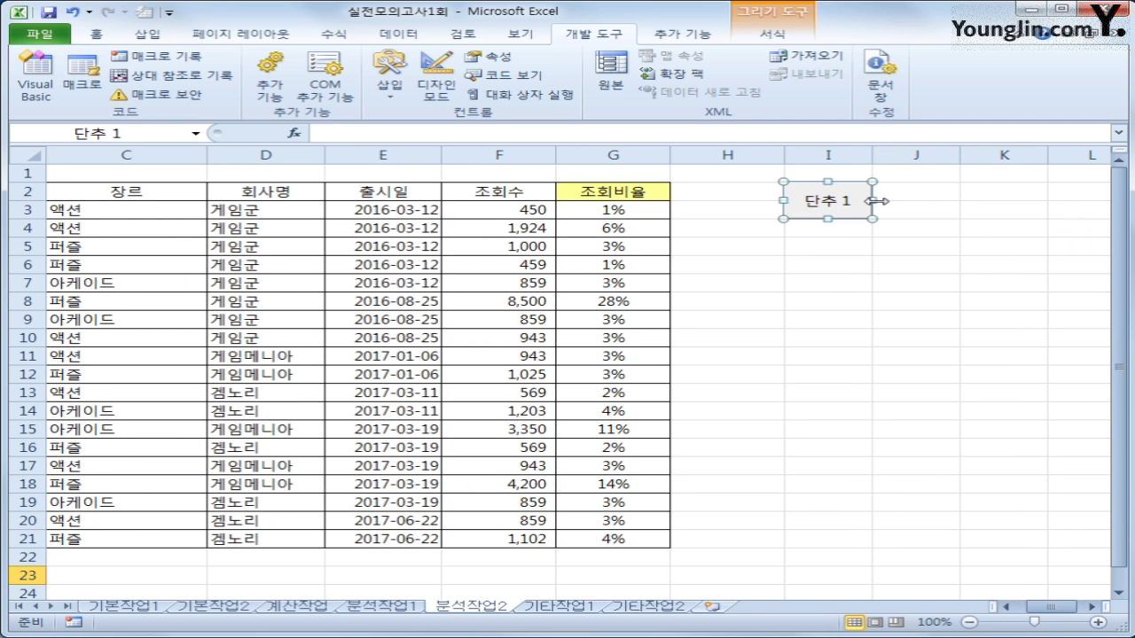
drag(874, 200, 959, 201)
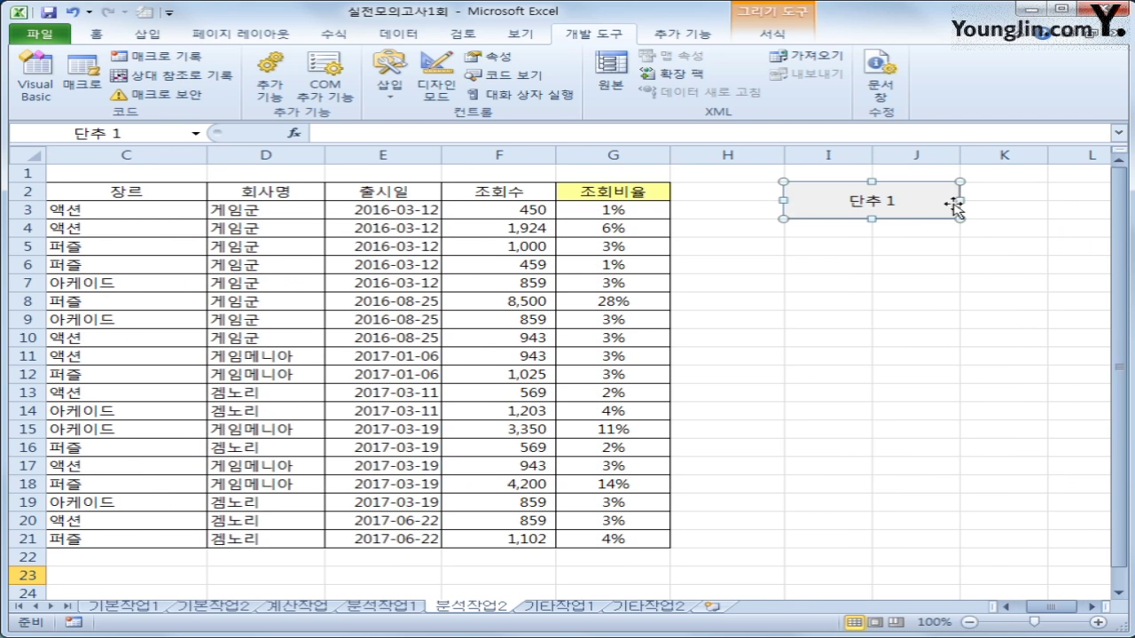
- Replace the macro button's label with 조회비율구하기
click(894, 202)
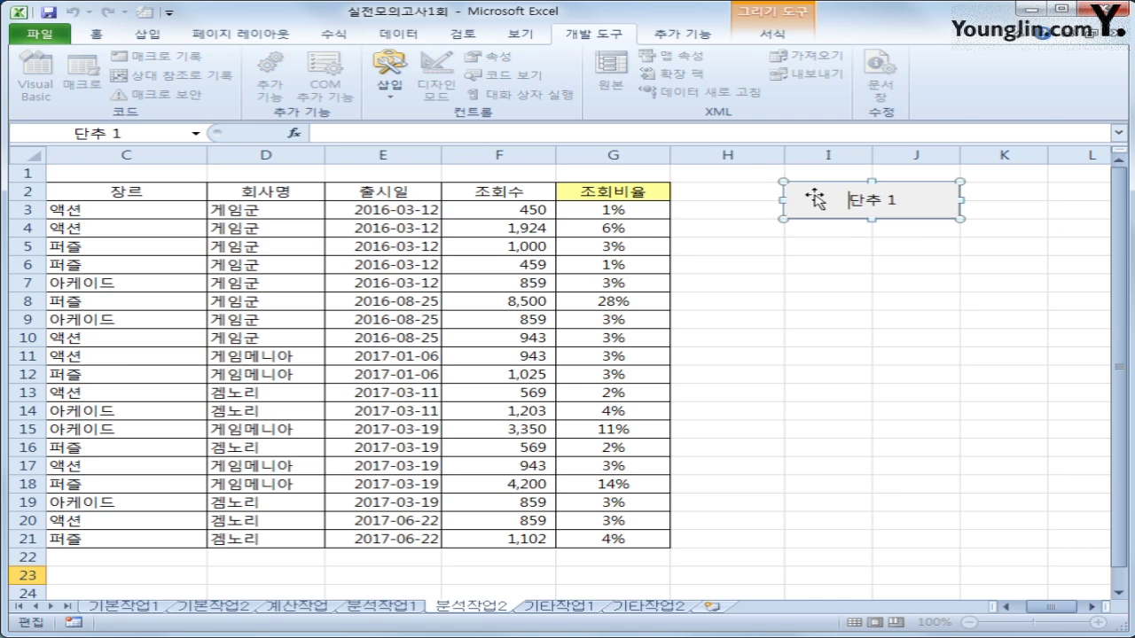
text(wh)
key(Delete)
key(Delete)
key(Delete)
key(Delete)
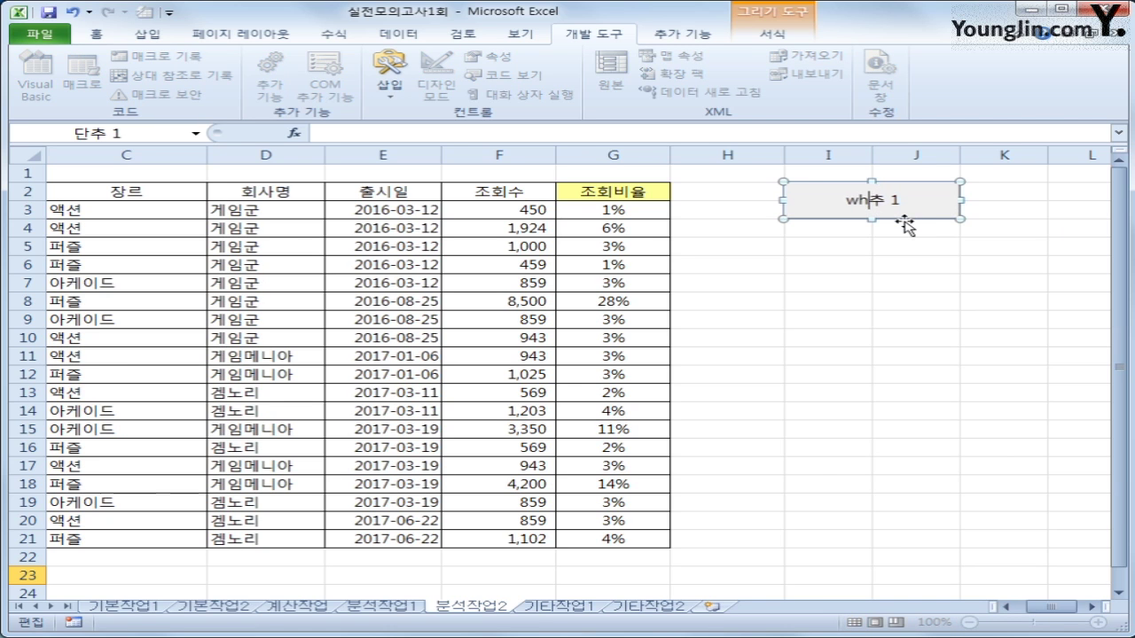
key(BackSpace)
key(BackSpace)
text(조회빙)
text(율구하기)
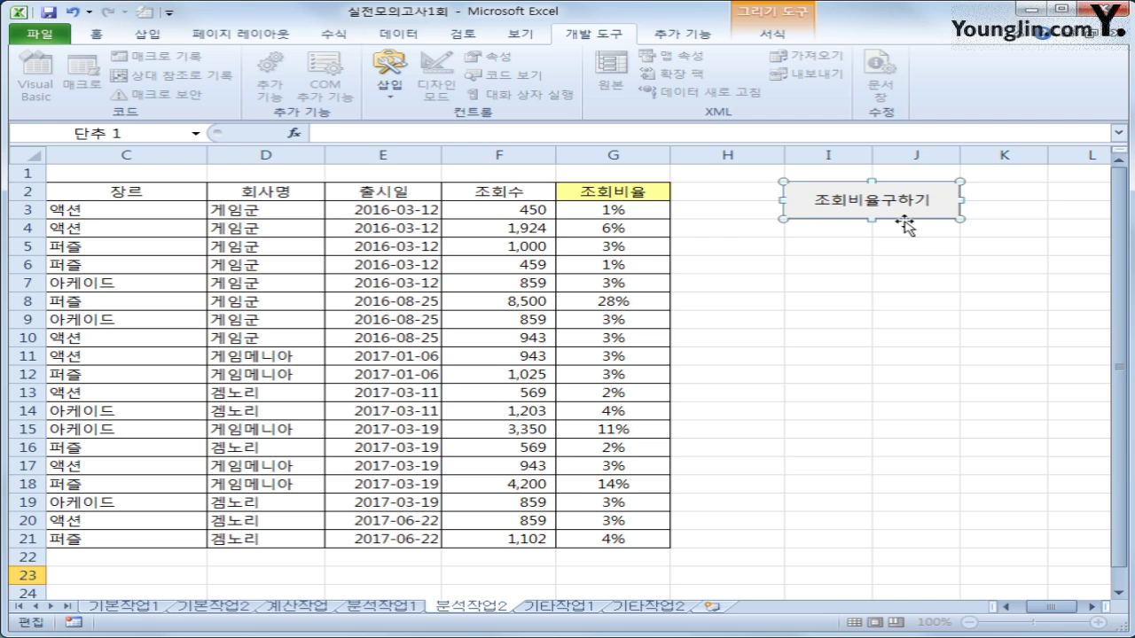
- On the 기타작업1 sheet, change only the 전체사업체 series of the chart to a line with markers
click(551, 608)
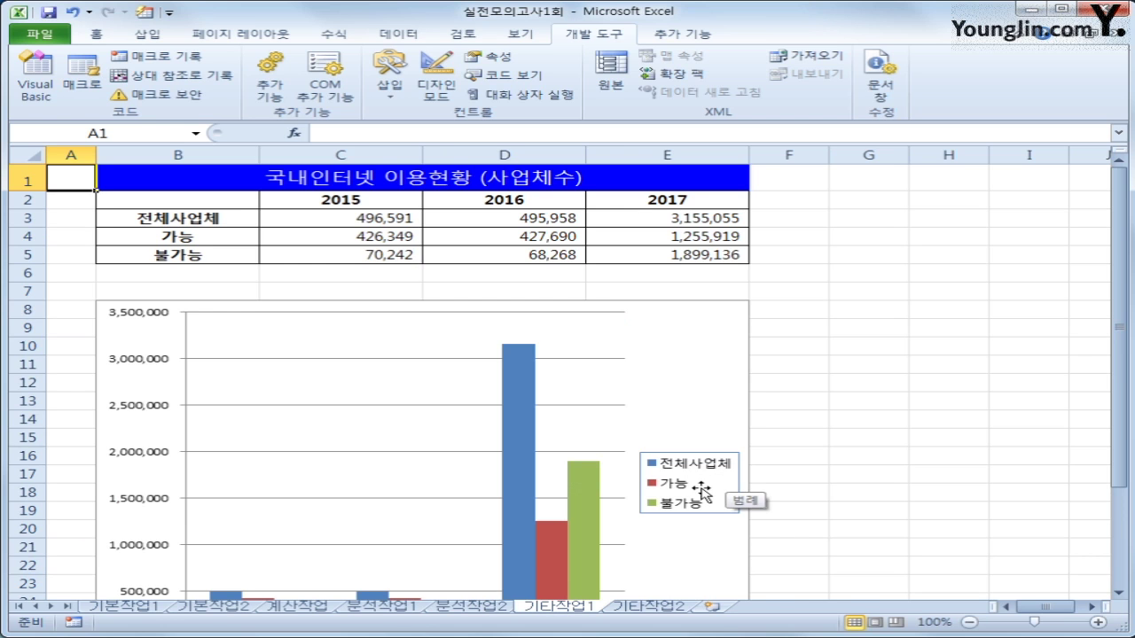
click(691, 399)
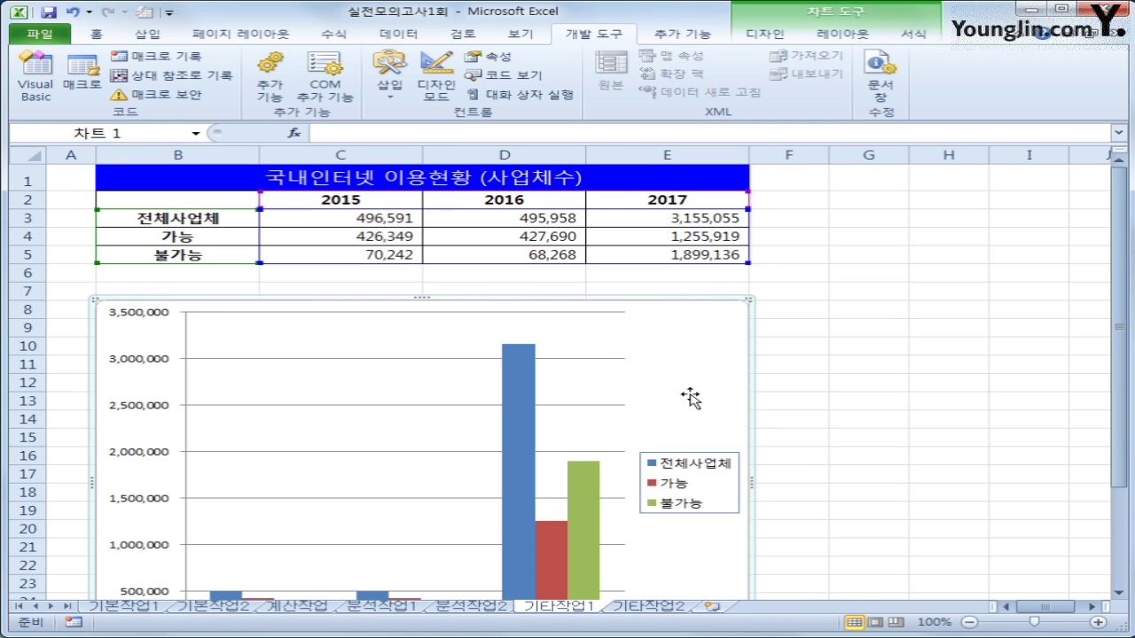
scroll(690, 398, down, 1)
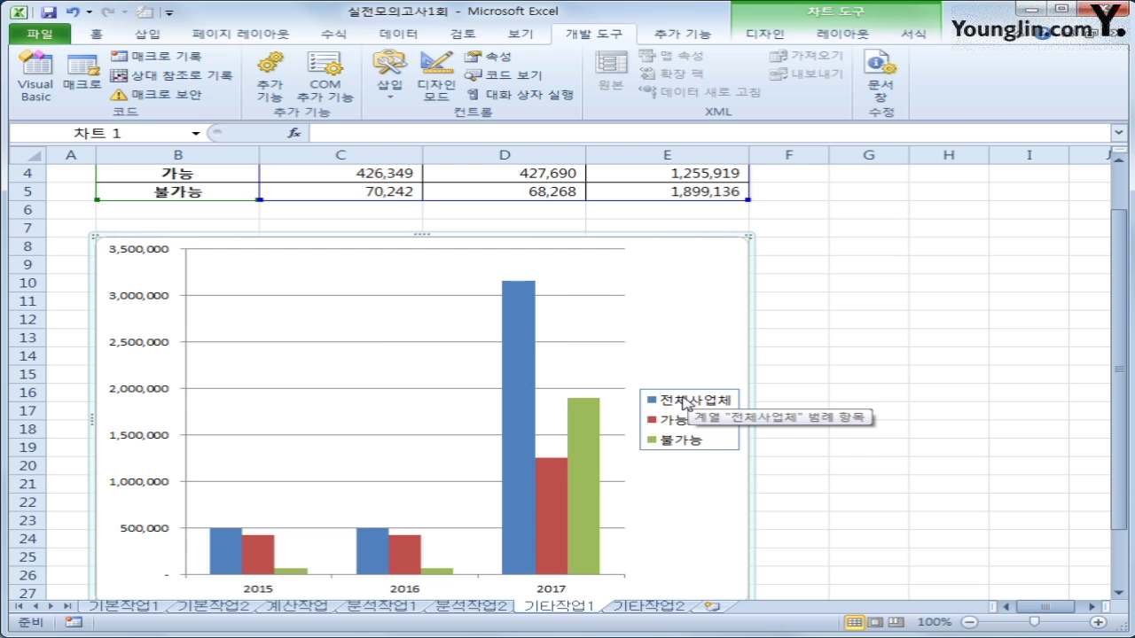
click(530, 330)
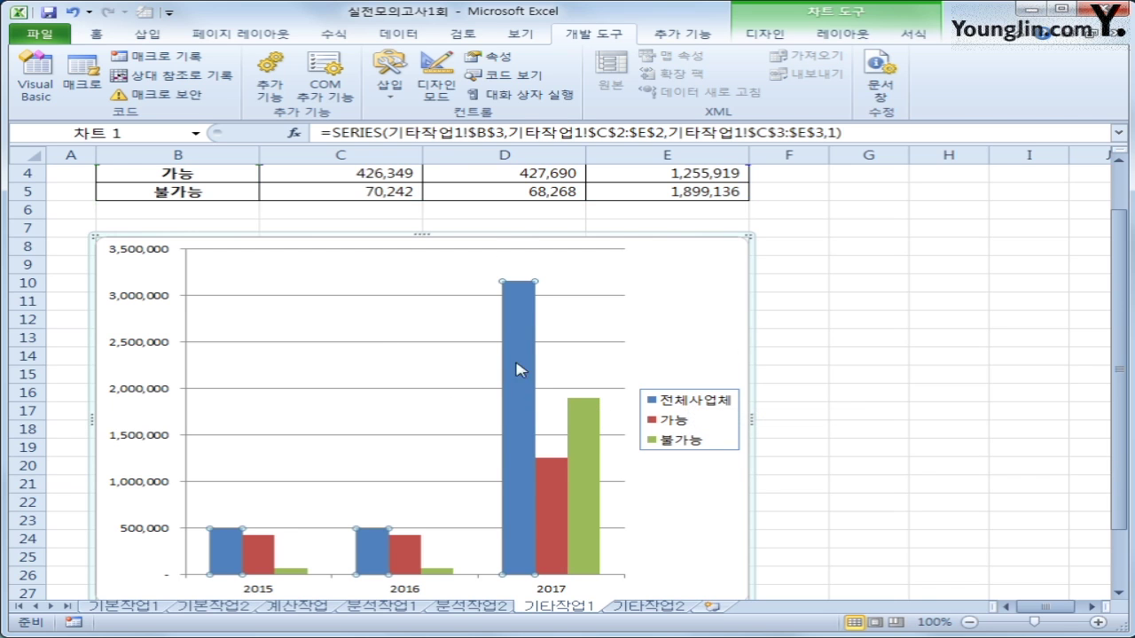
scroll(542, 399, down, 2)
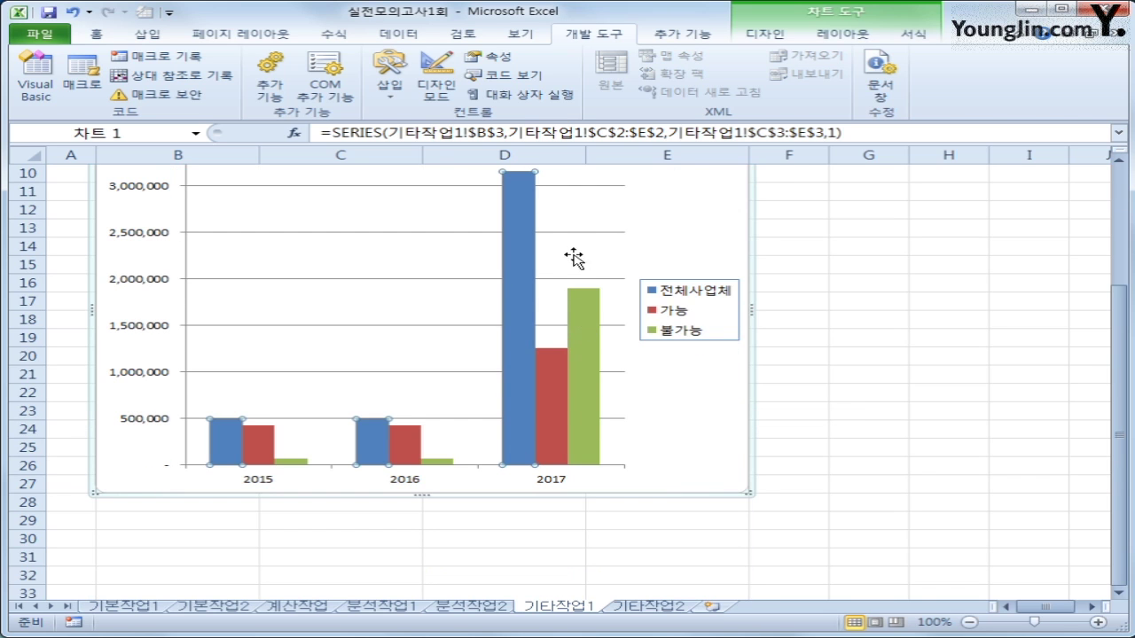
right_click(518, 221)
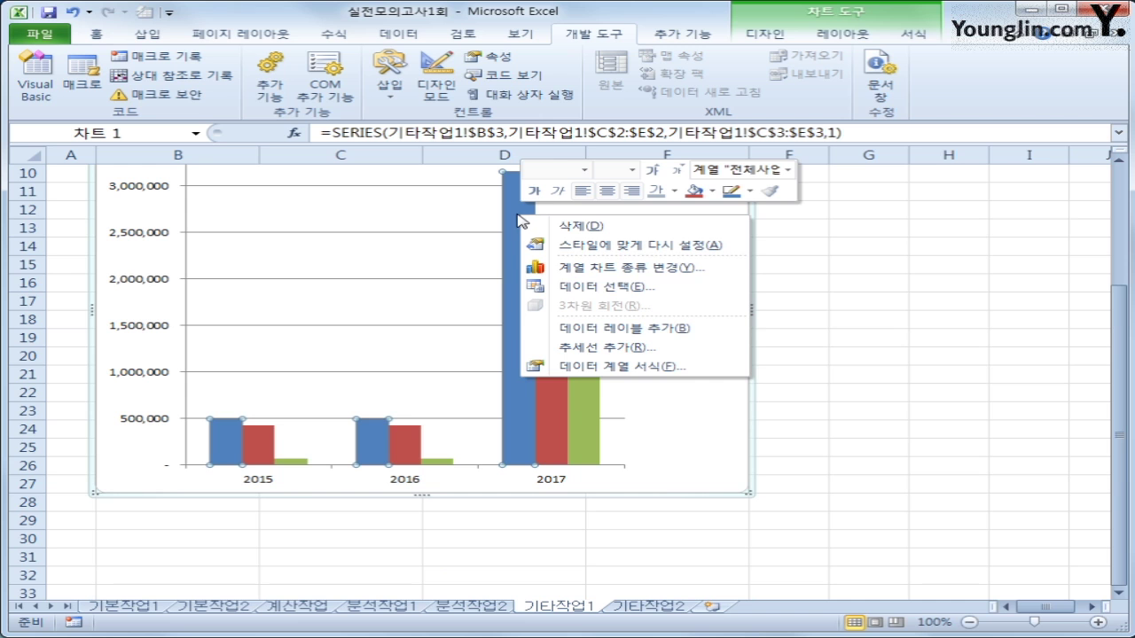
click(583, 268)
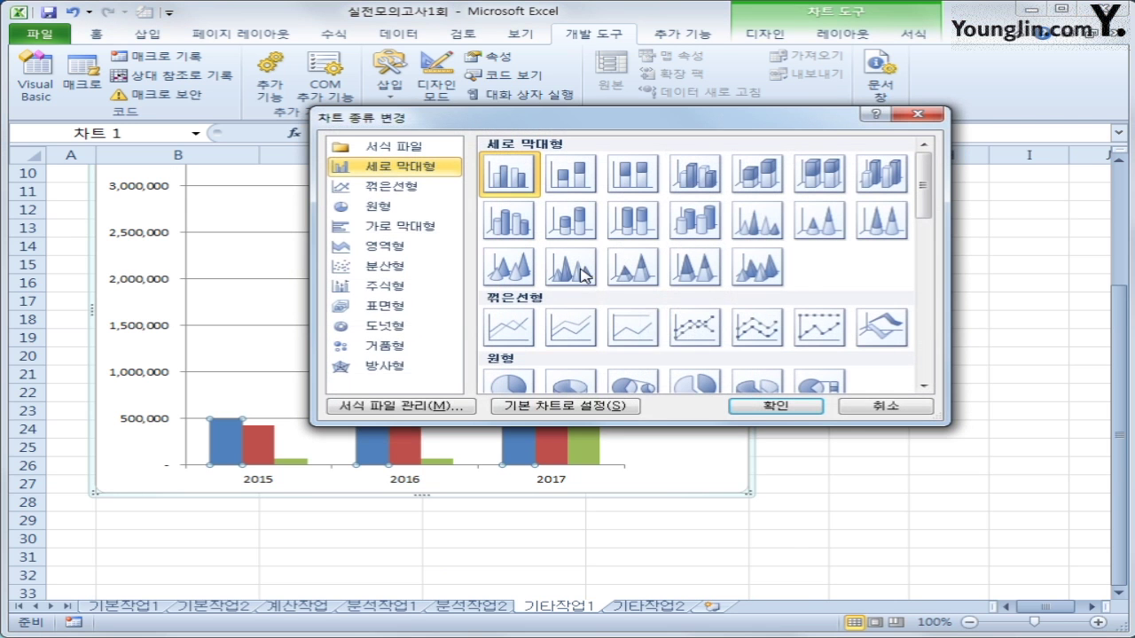
click(704, 341)
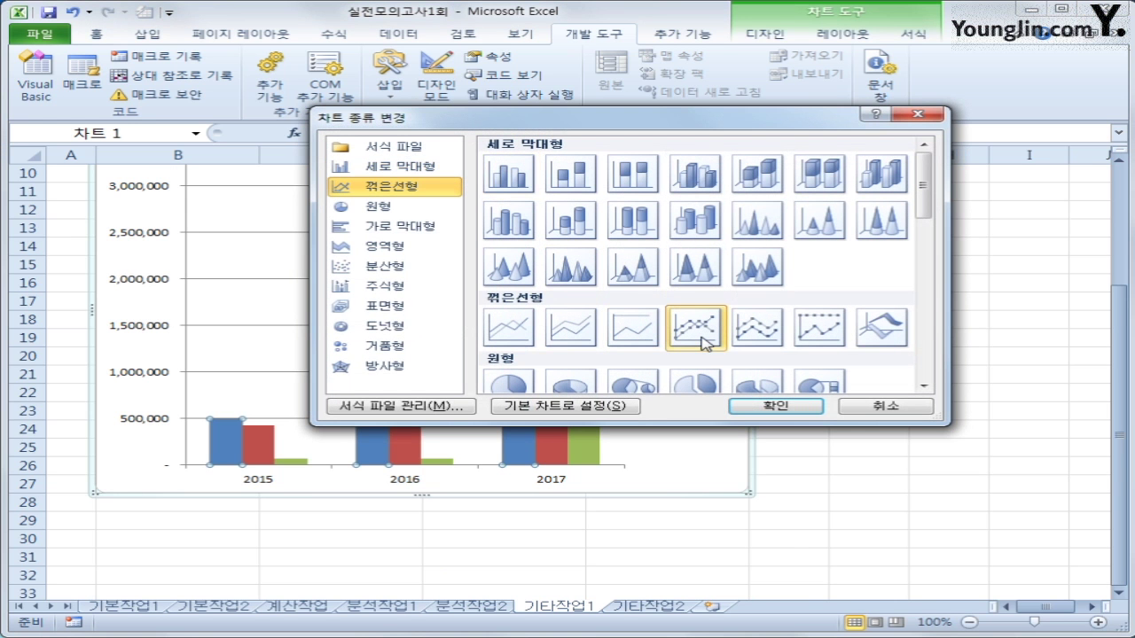
click(759, 408)
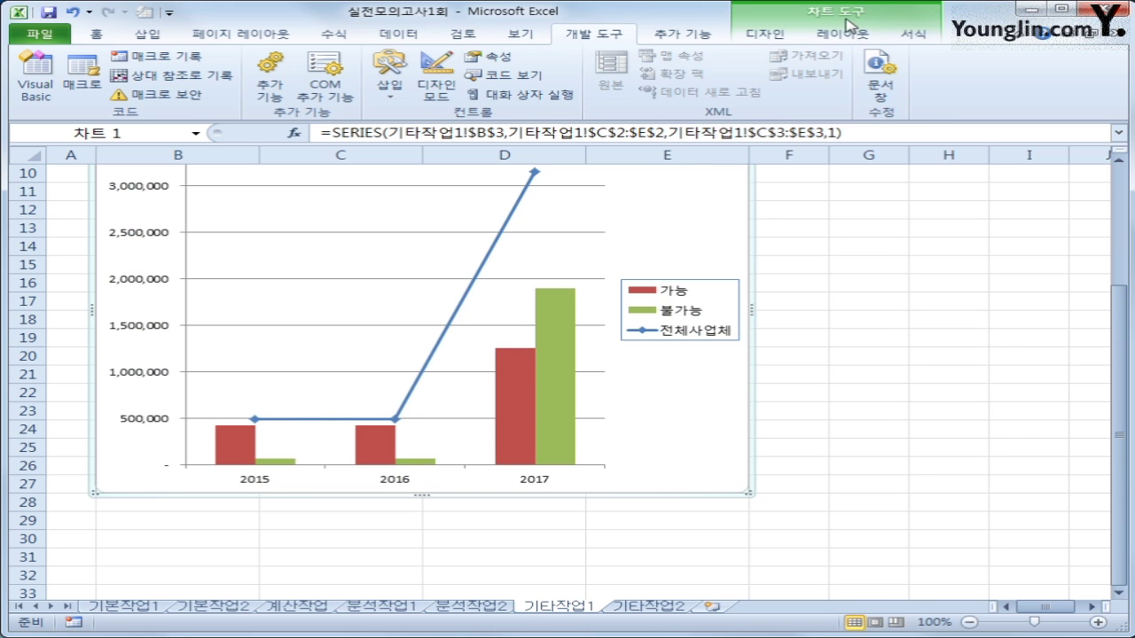
- Place the chart legend below the plot area
click(847, 35)
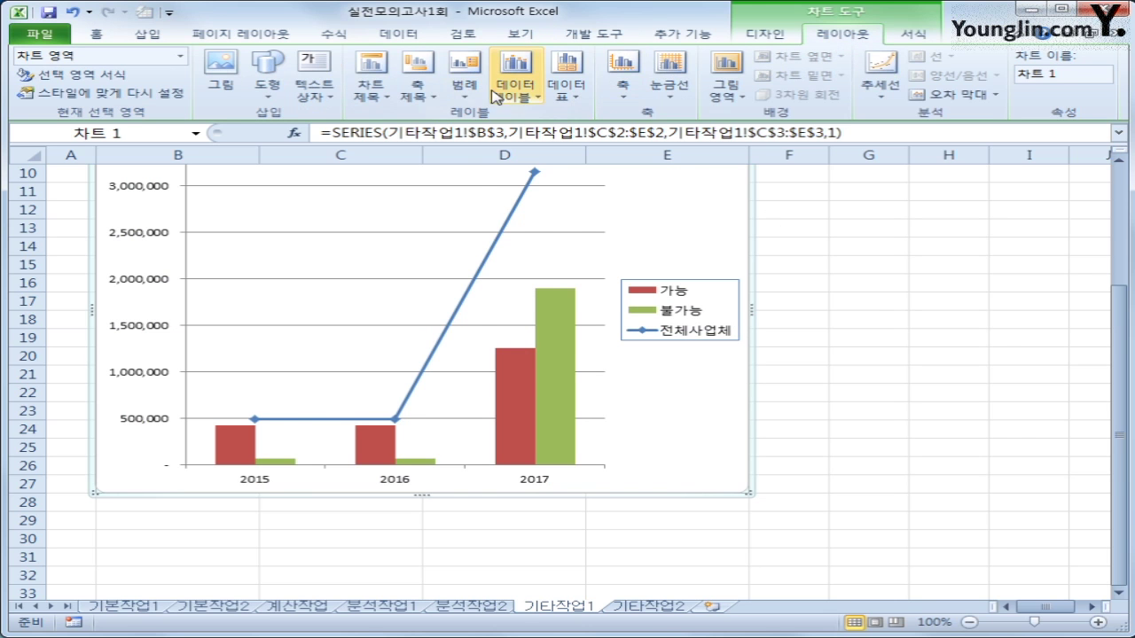
click(464, 78)
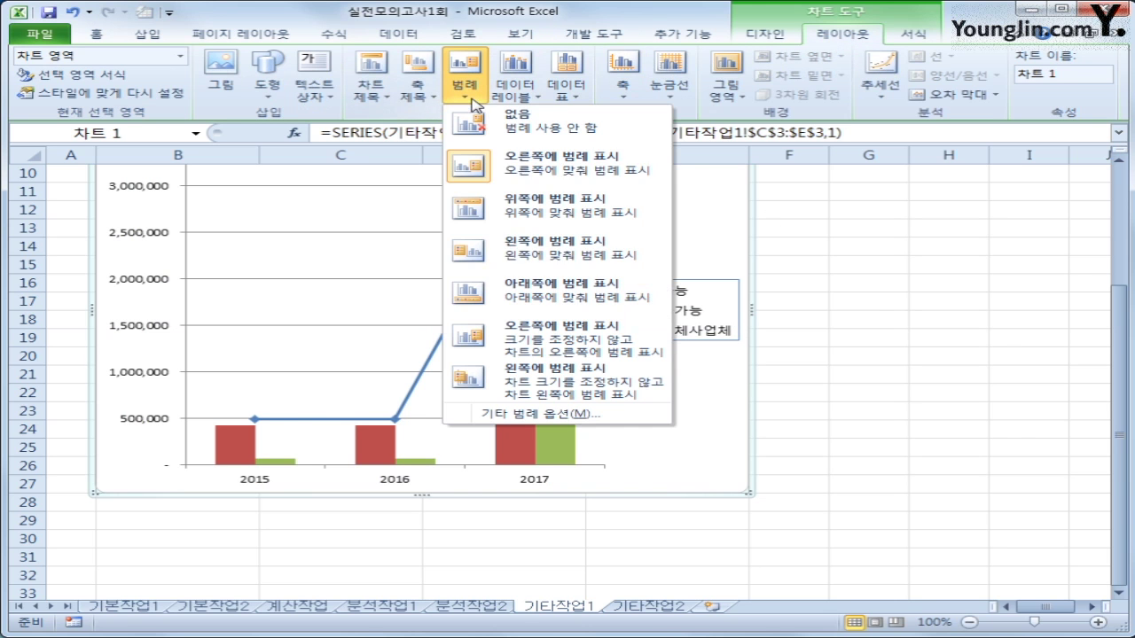
click(556, 294)
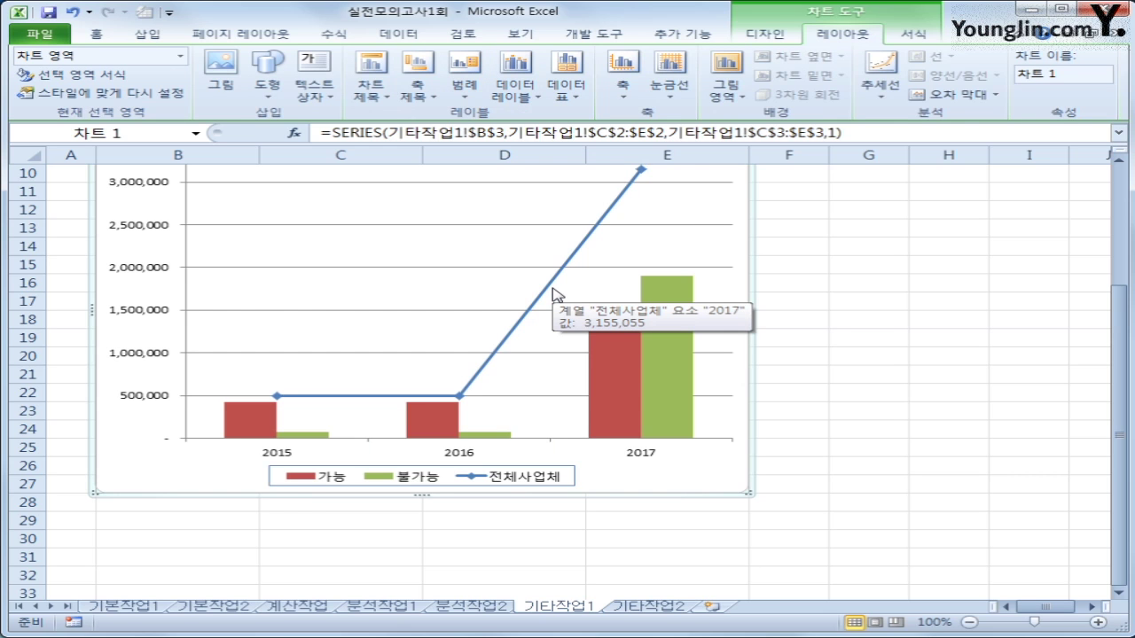
- Format the 전체사업체 line series as a smoothed line (완만한 선)
click(493, 364)
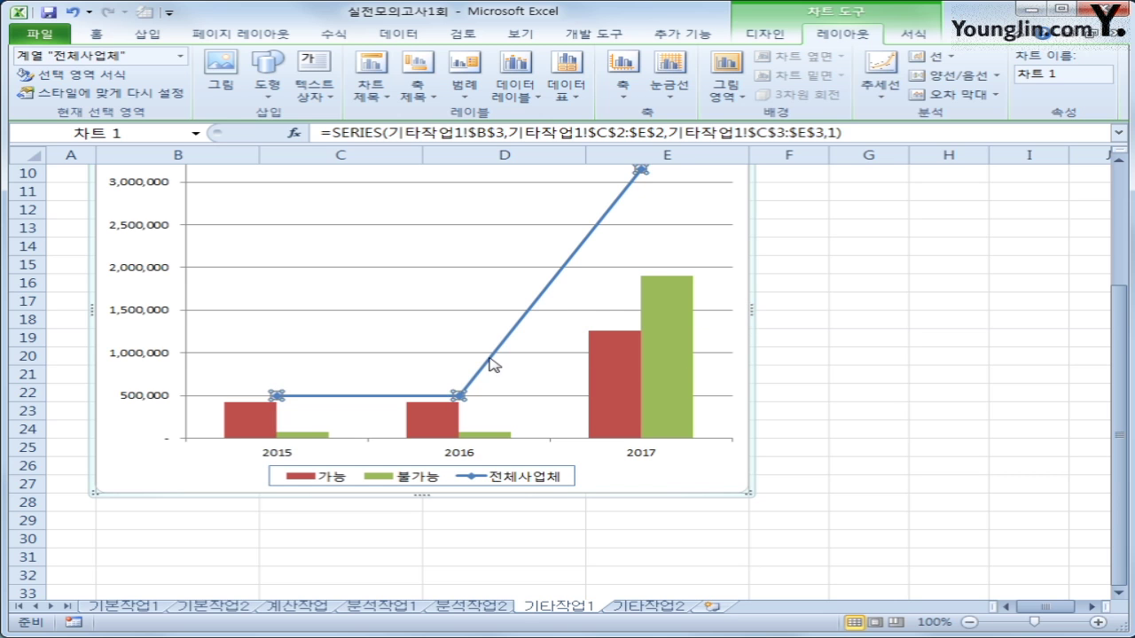
right_click(493, 364)
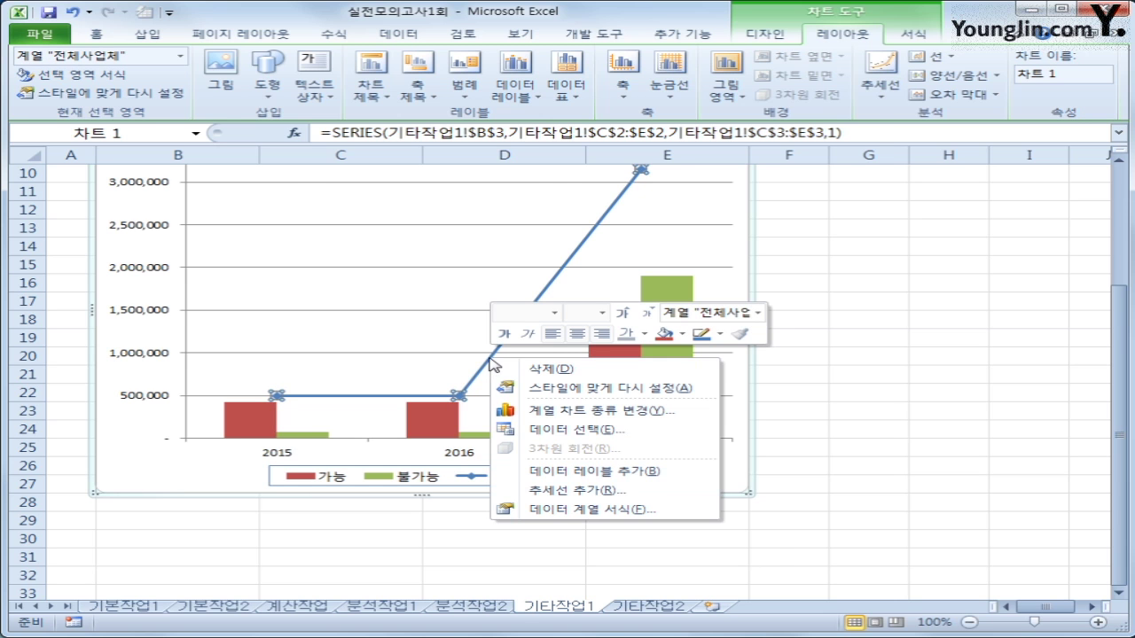
click(587, 510)
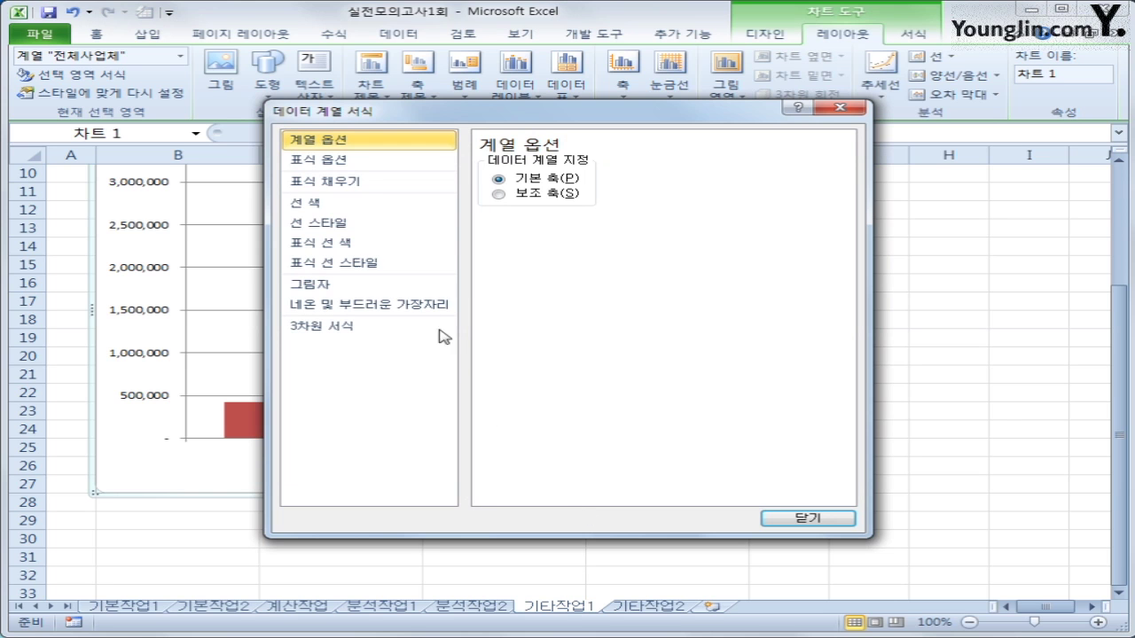
click(374, 227)
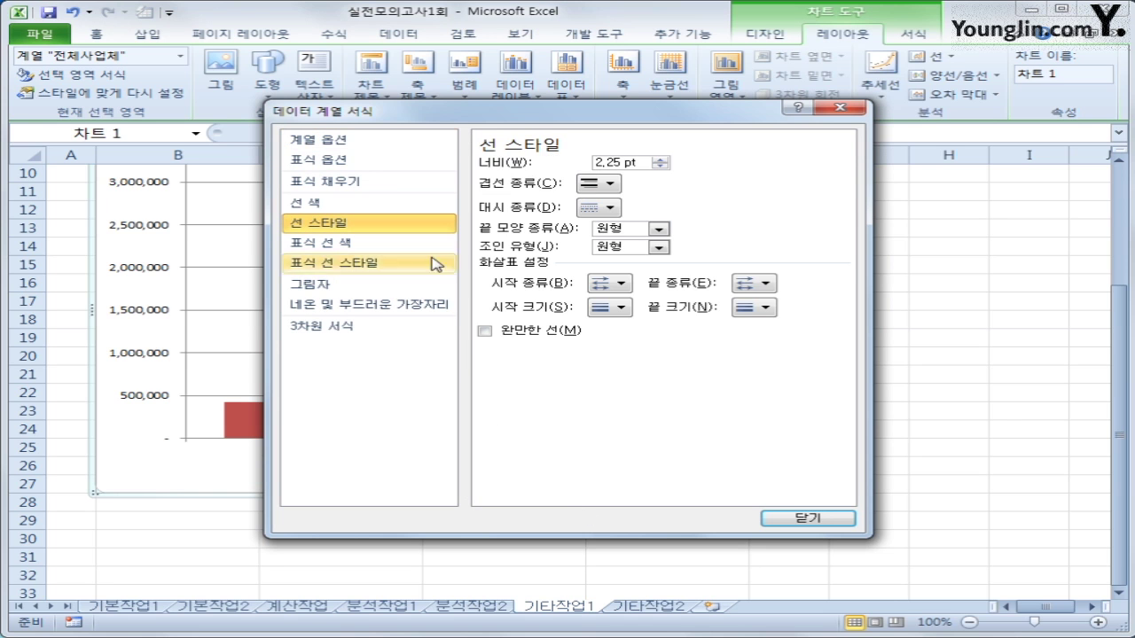
click(511, 333)
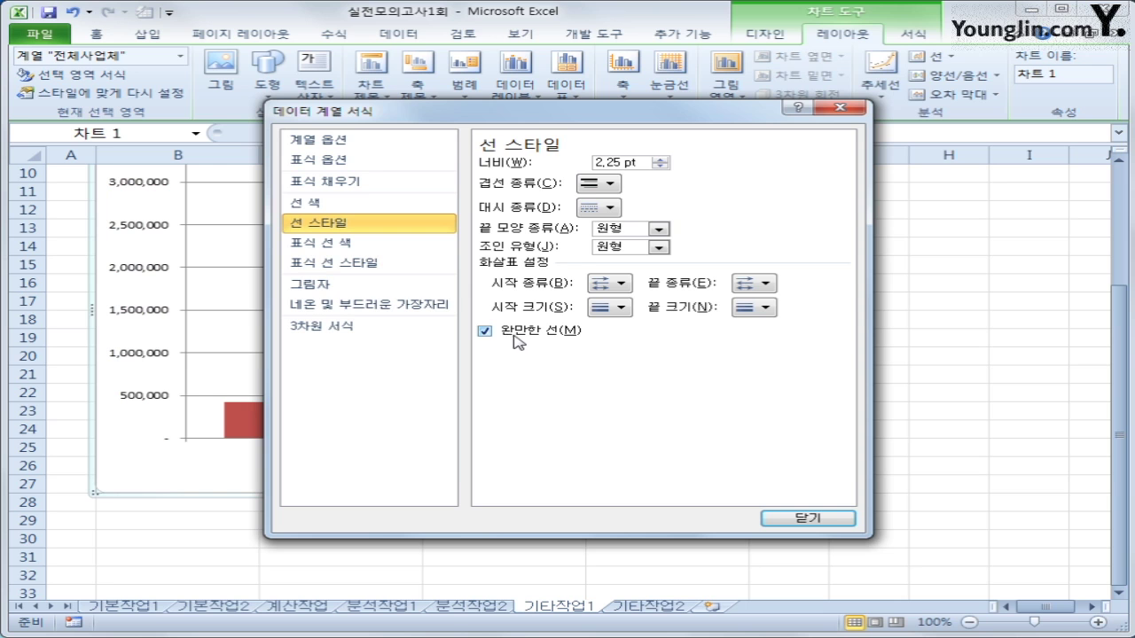
click(801, 518)
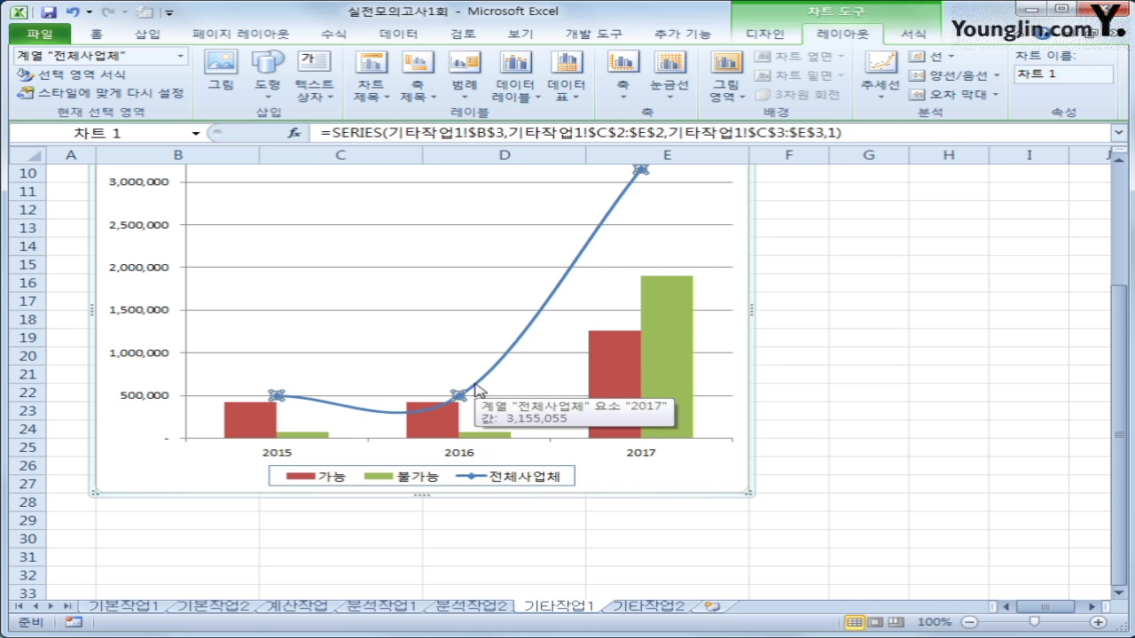
- Plot the 전체사업체 series on the secondary axis (보조 축)
right_click(476, 385)
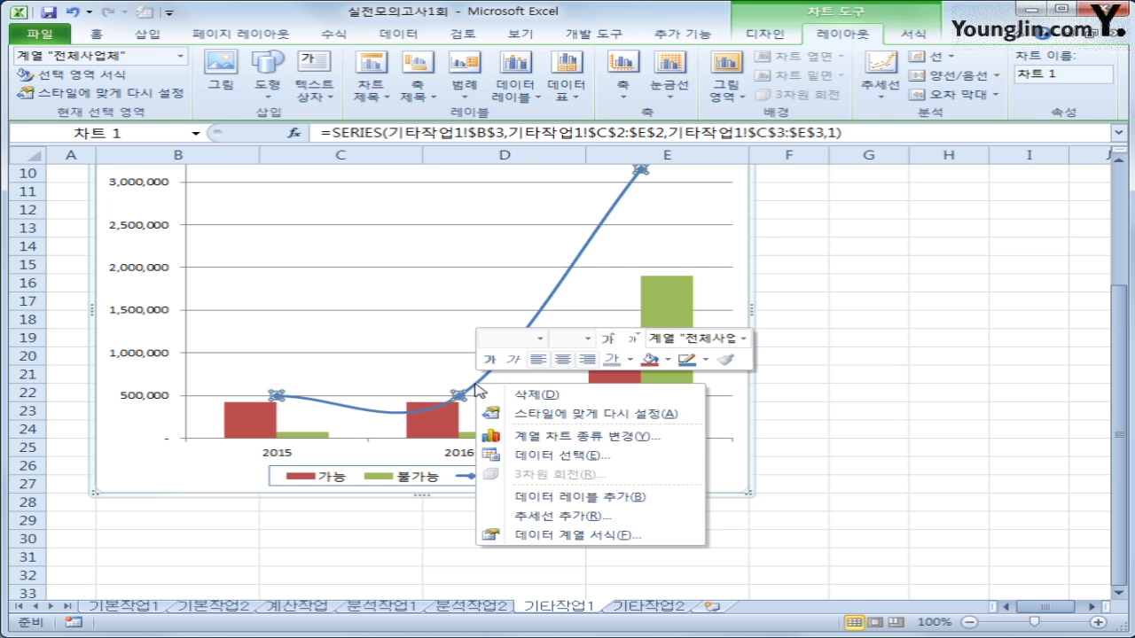
click(635, 535)
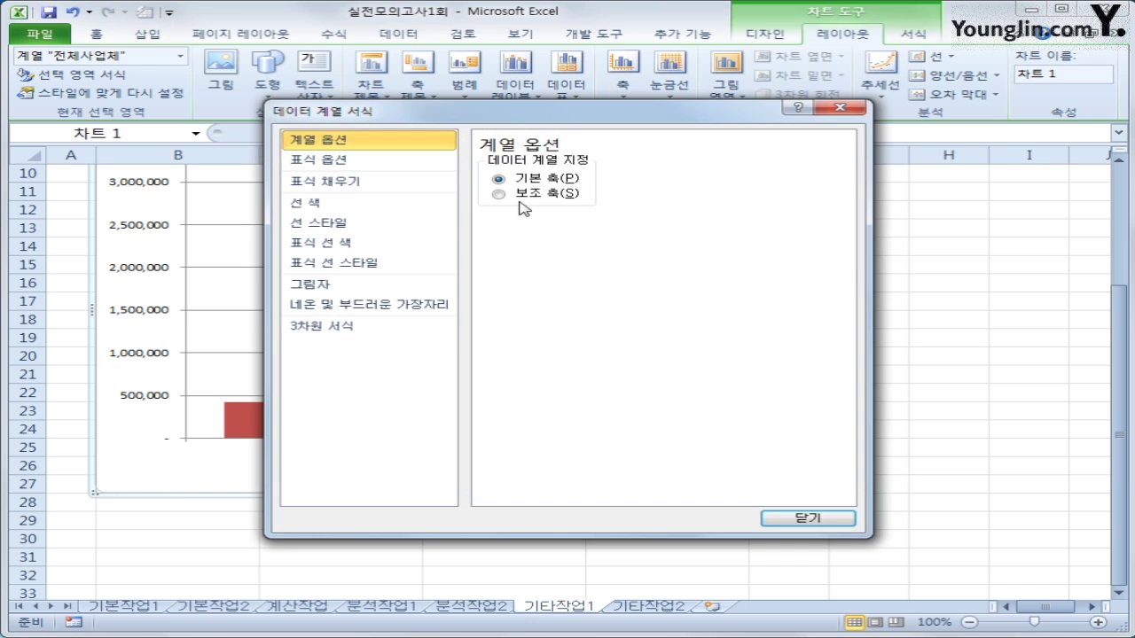
click(499, 194)
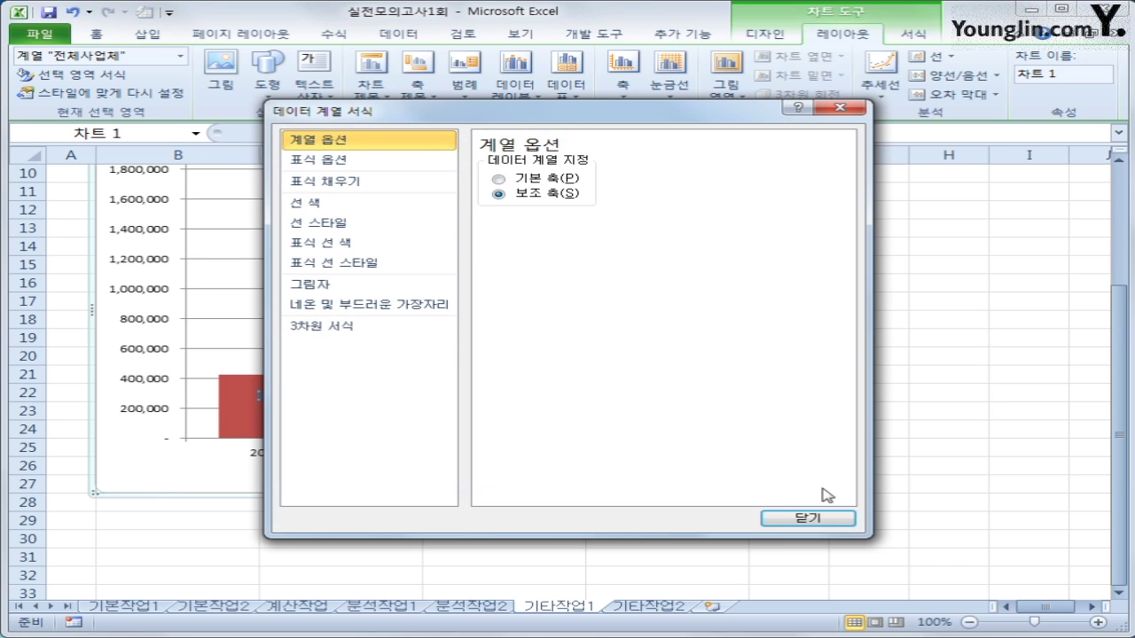
click(801, 516)
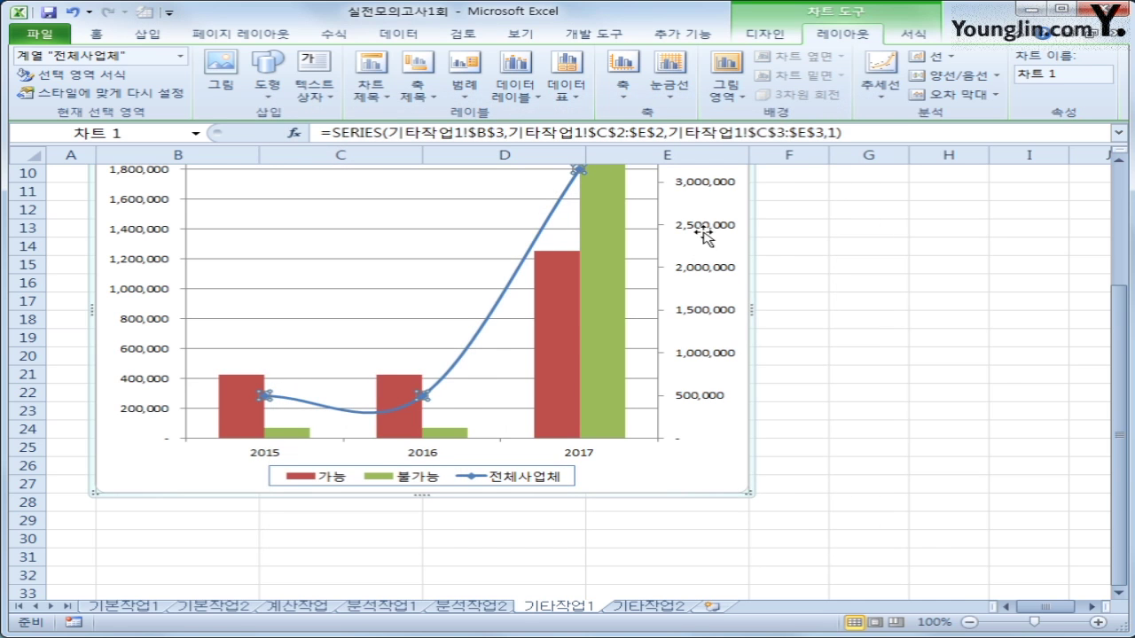
scroll(793, 358, up, 1)
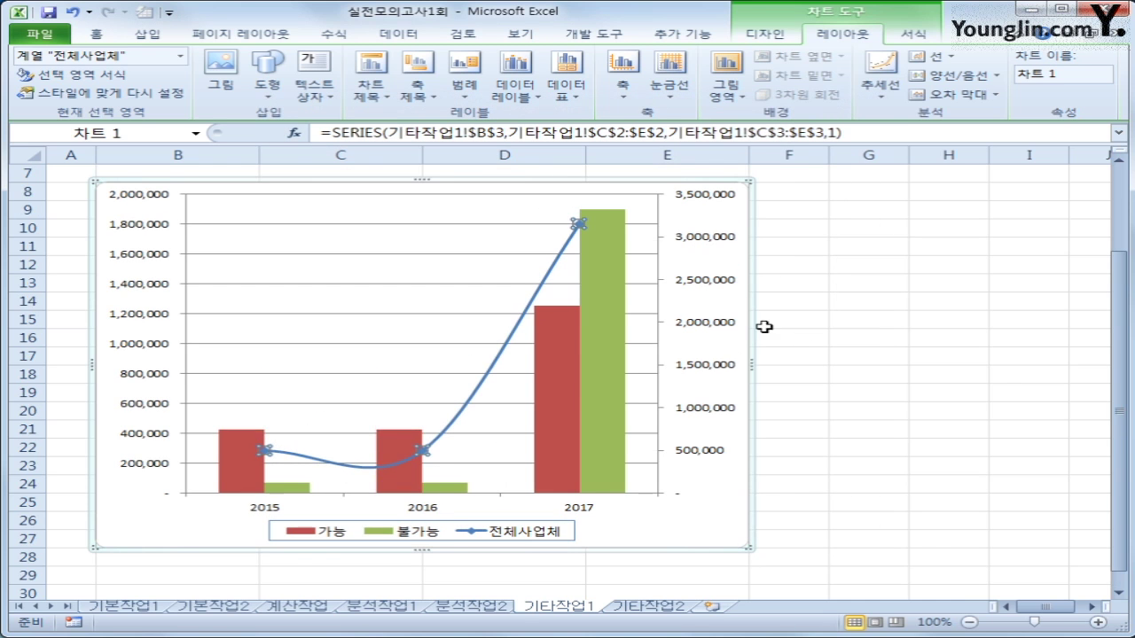
- Fix the secondary vertical axis bounds at a minimum of 100000 and a maximum of 4100000
click(690, 245)
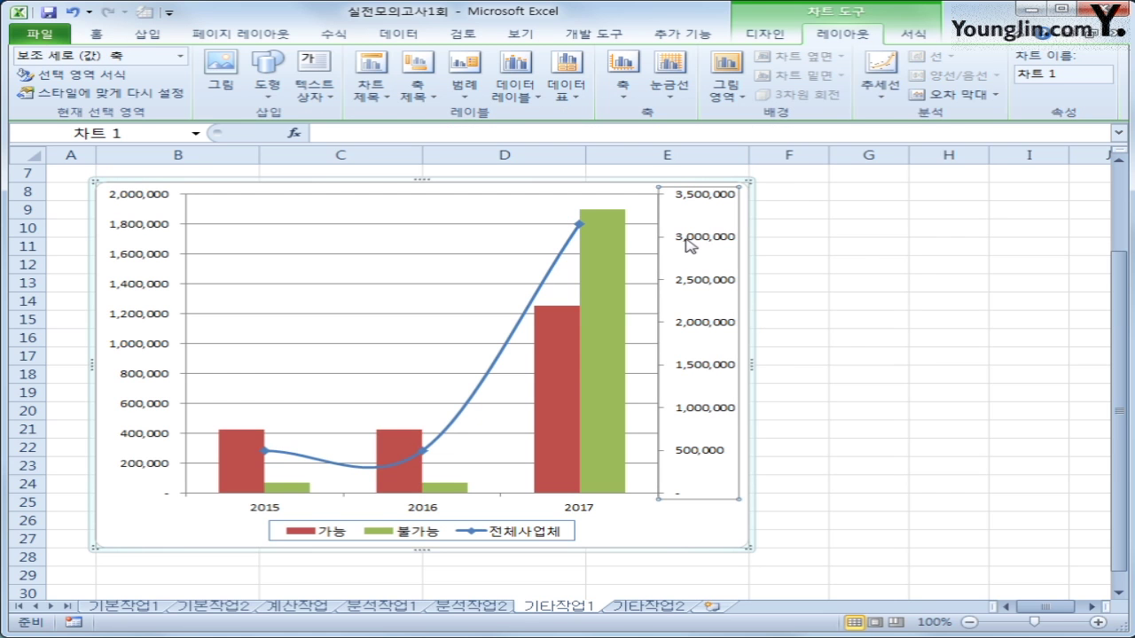
right_click(690, 245)
click(792, 420)
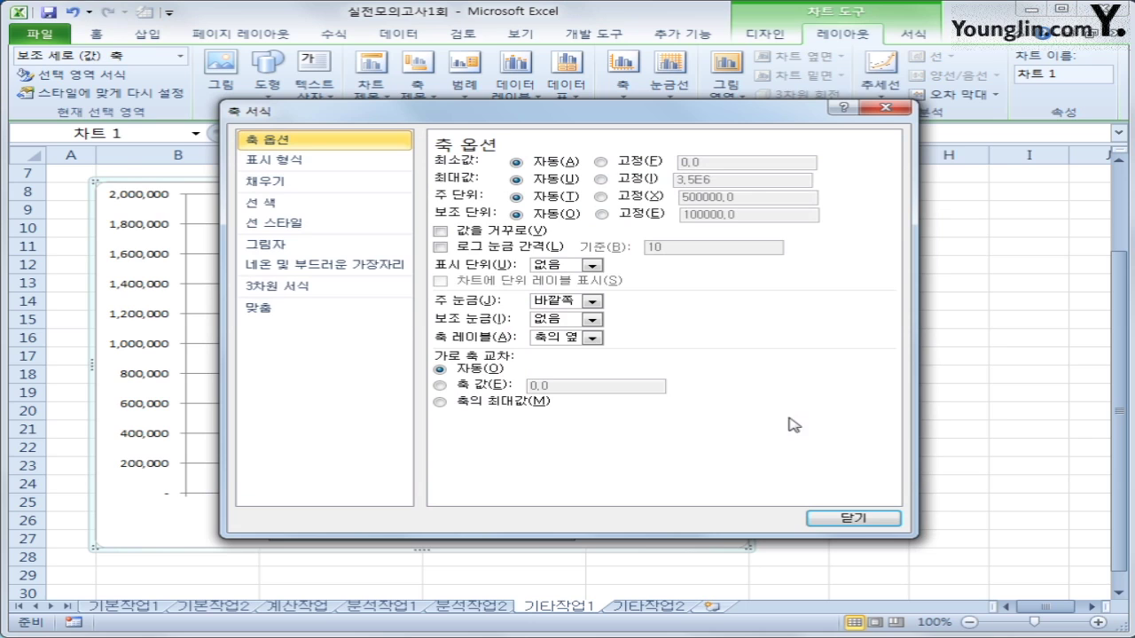
click(623, 163)
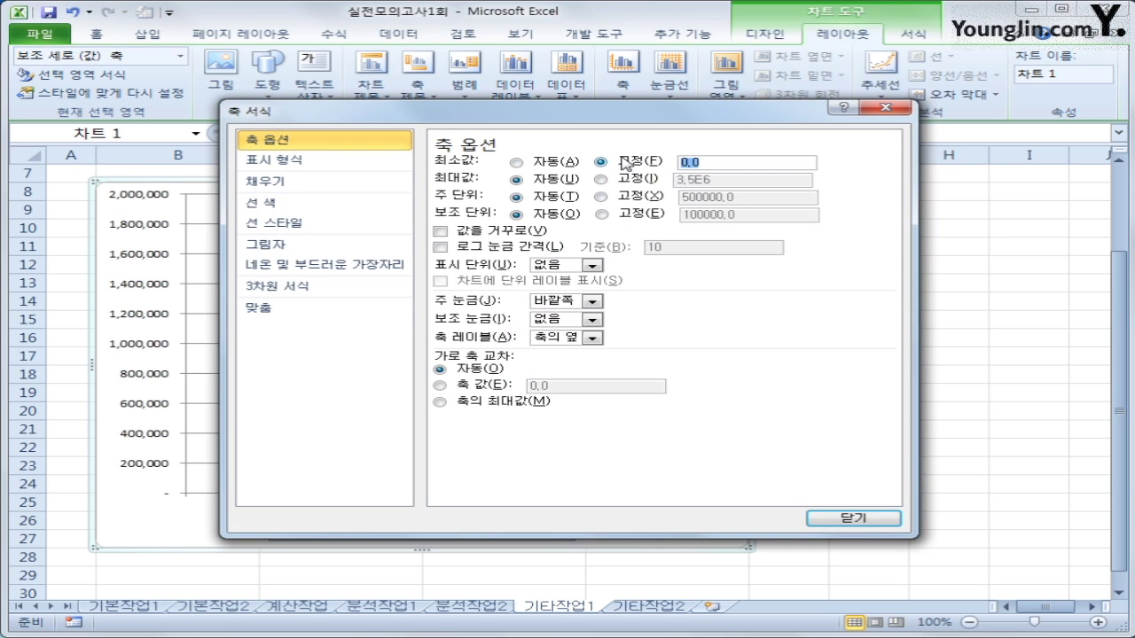
key(Right)
drag(716, 165, 588, 157)
text(100000)
click(632, 180)
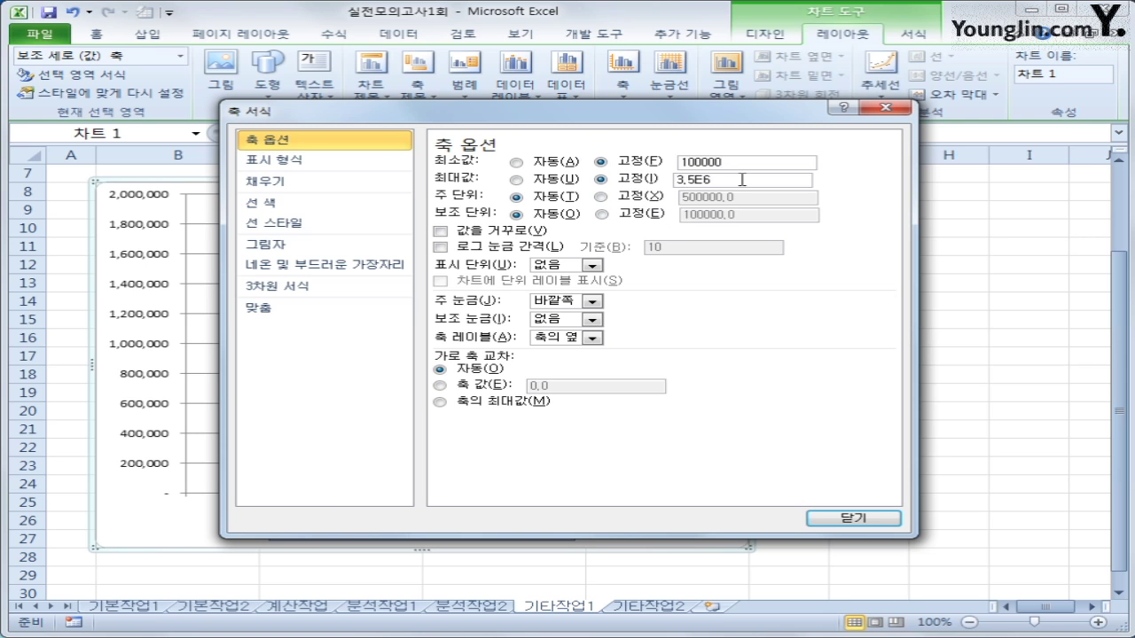
text(4100000)
- Fix the secondary axis major unit at 1000000 and set its display unit to 천 (thousands) with the unit label shown
click(652, 197)
drag(761, 198, 588, 188)
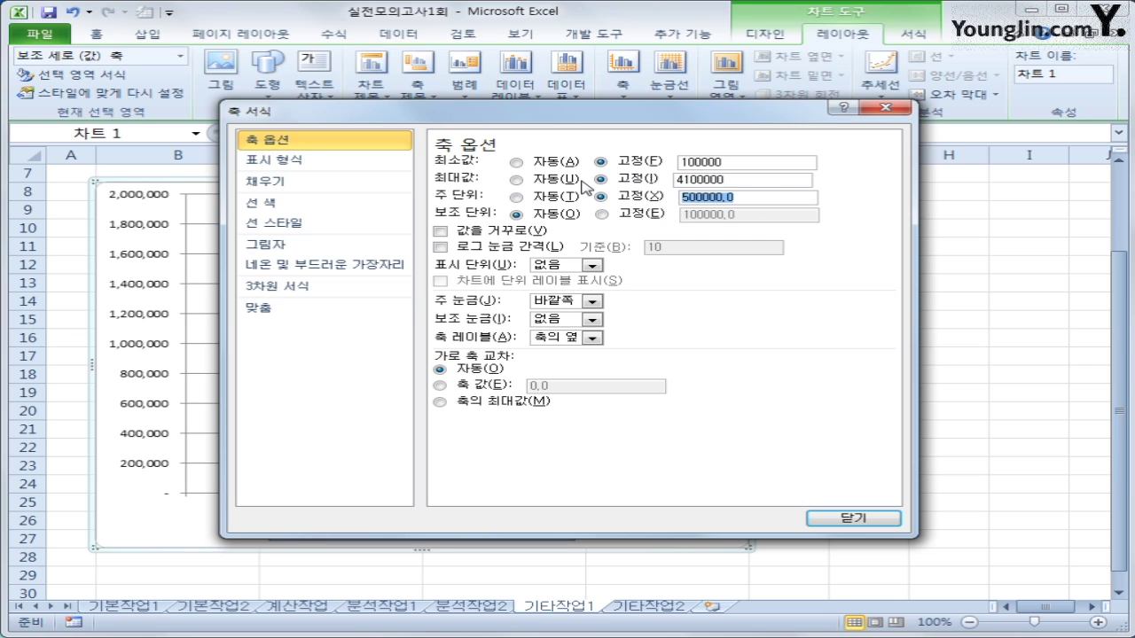
text(100)
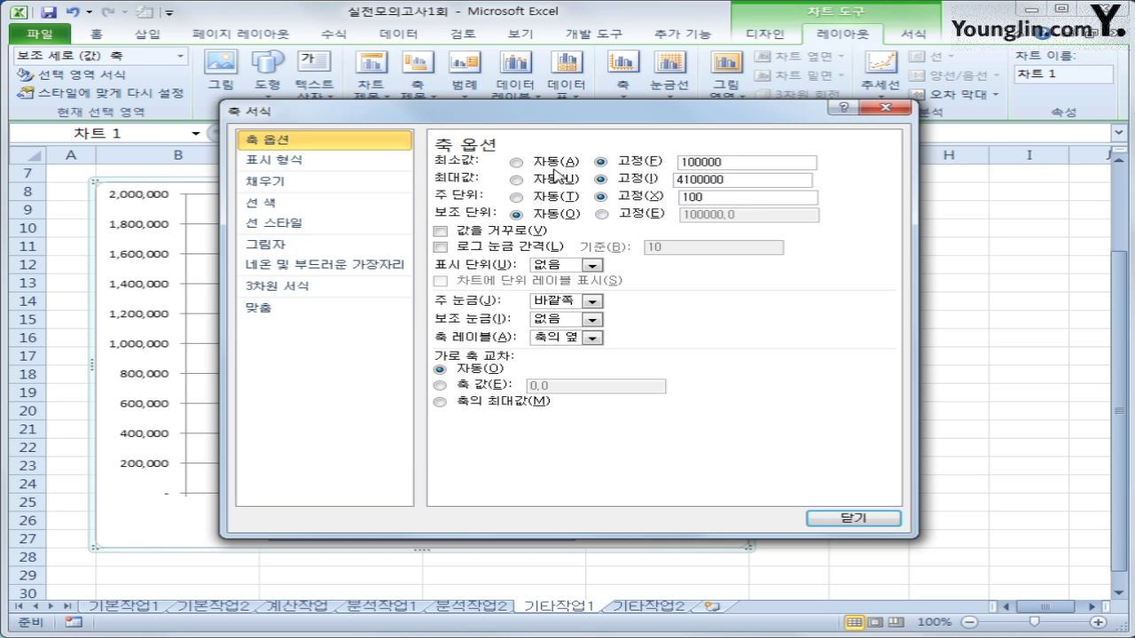
text(0000)
click(591, 266)
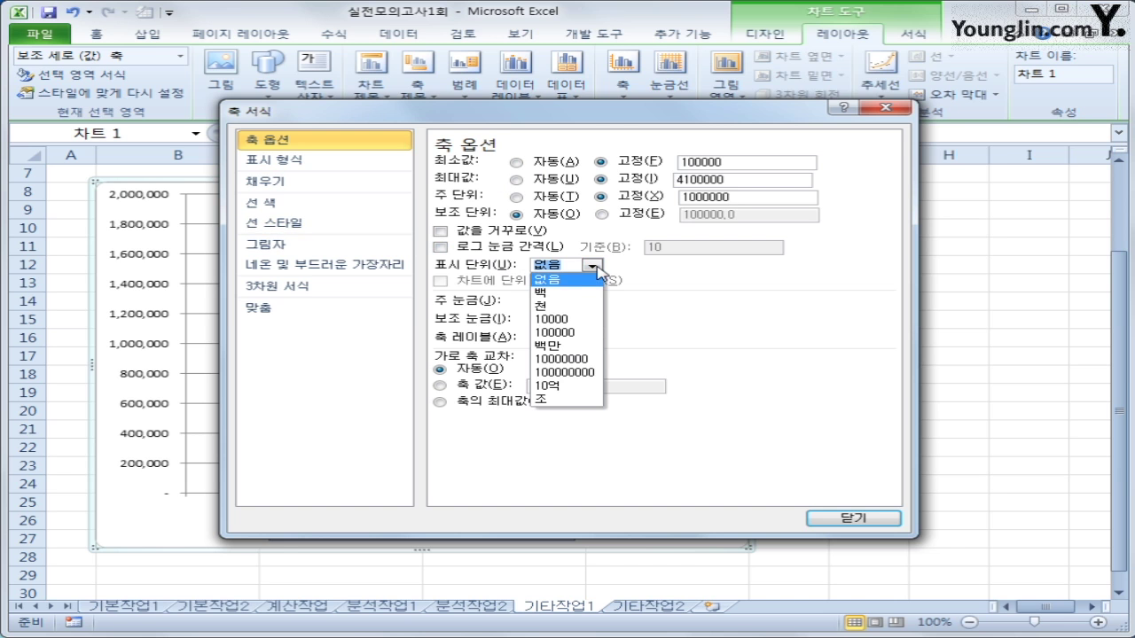
click(574, 310)
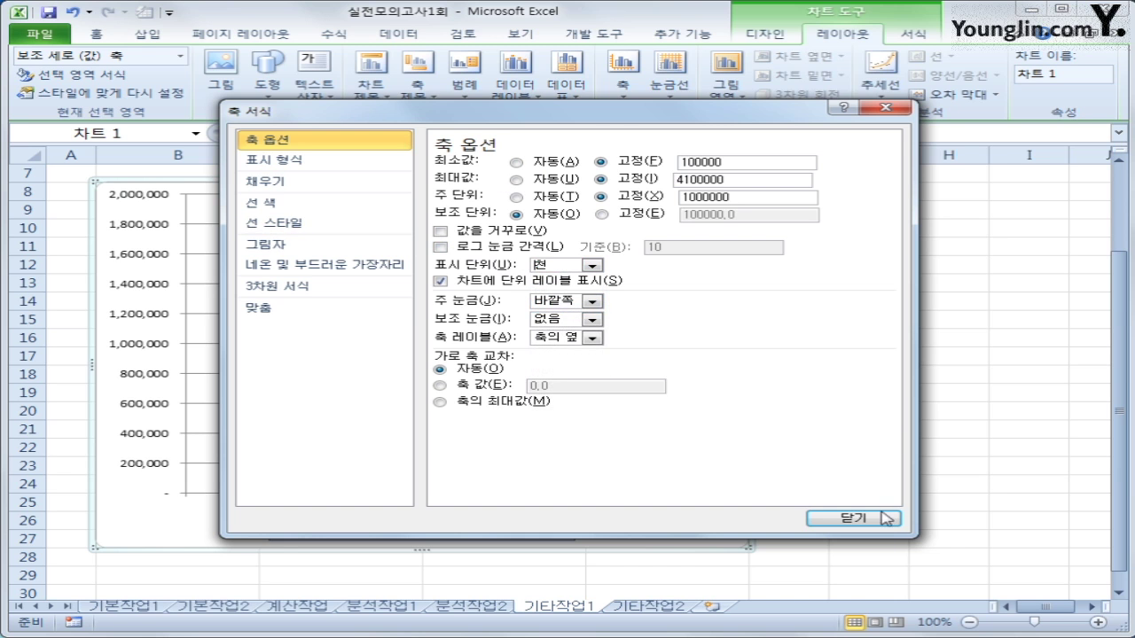
click(884, 518)
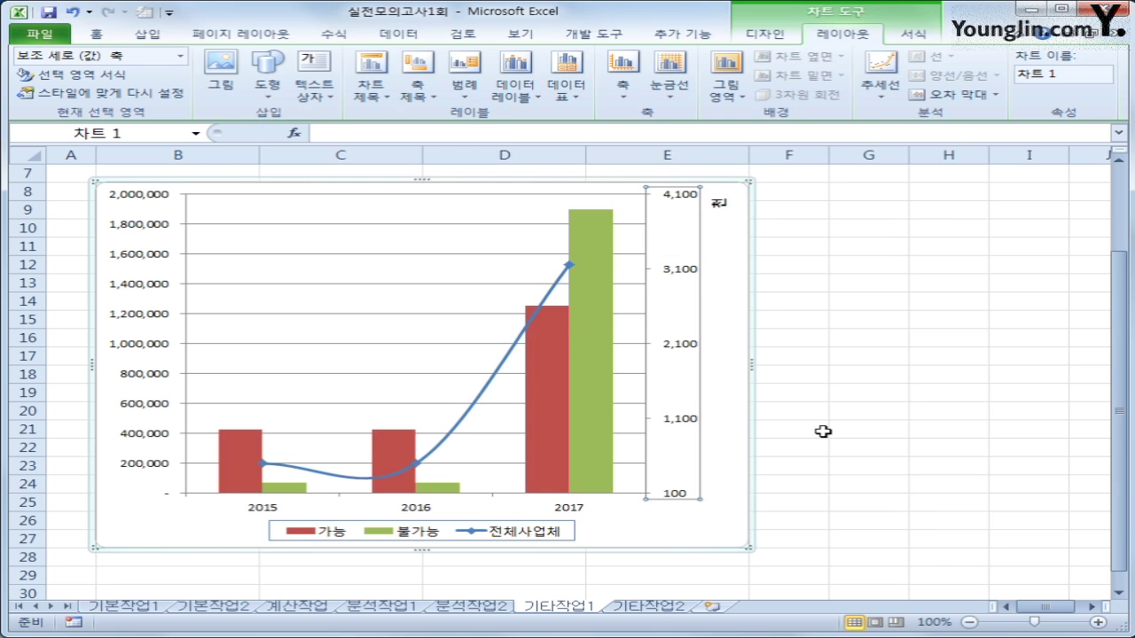
- Set the text direction of the secondary axis display unit label 천 to horizontal (가로)
click(720, 211)
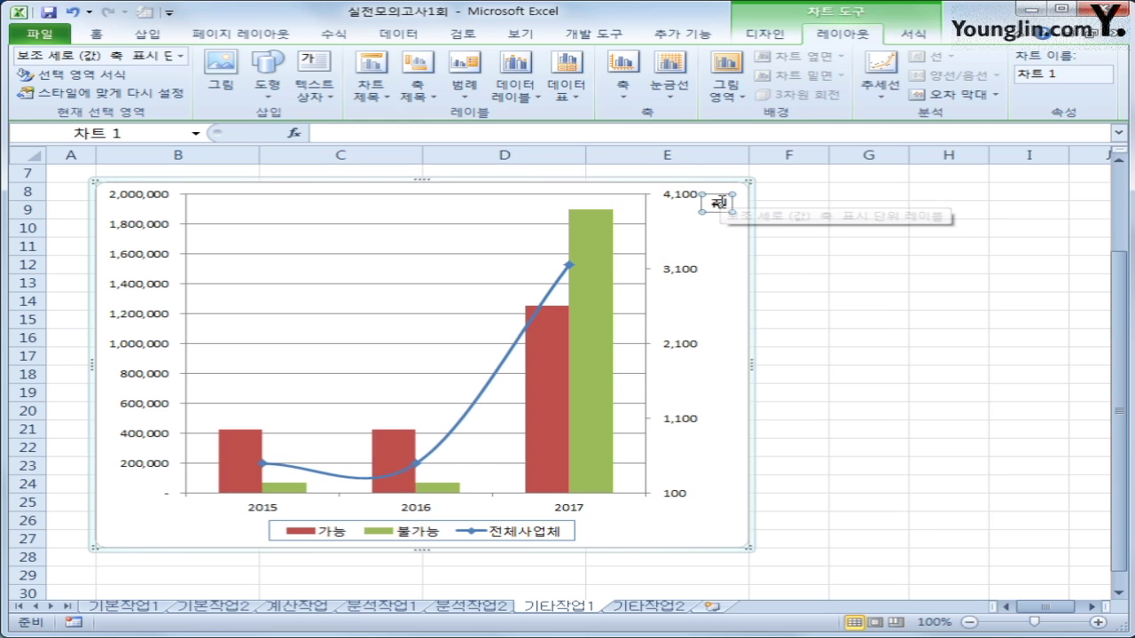
right_click(720, 203)
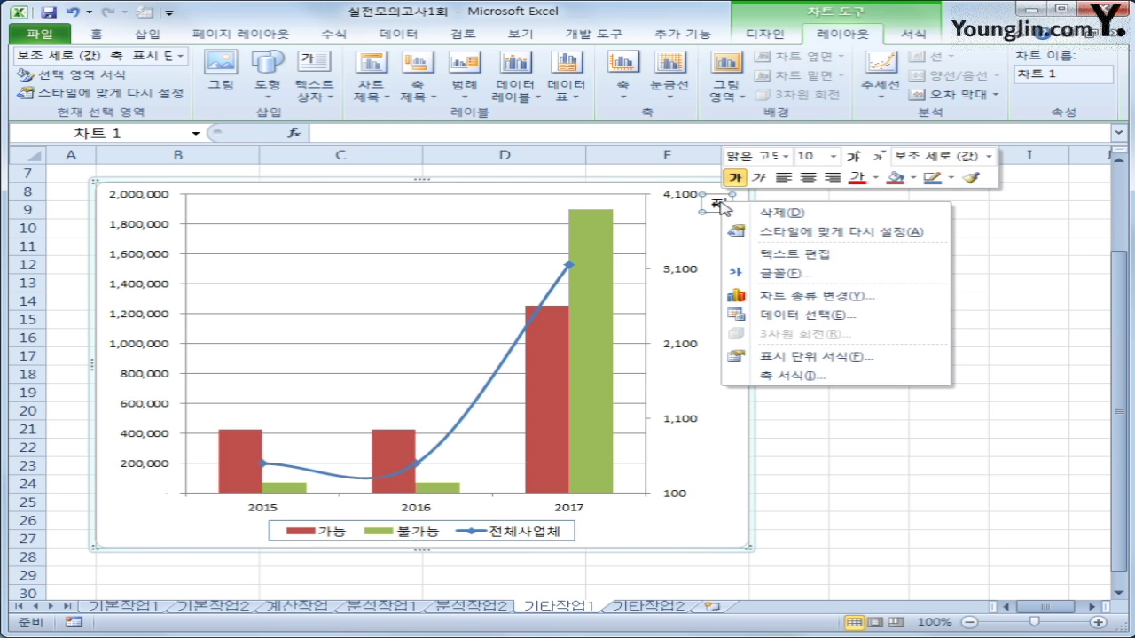
click(880, 362)
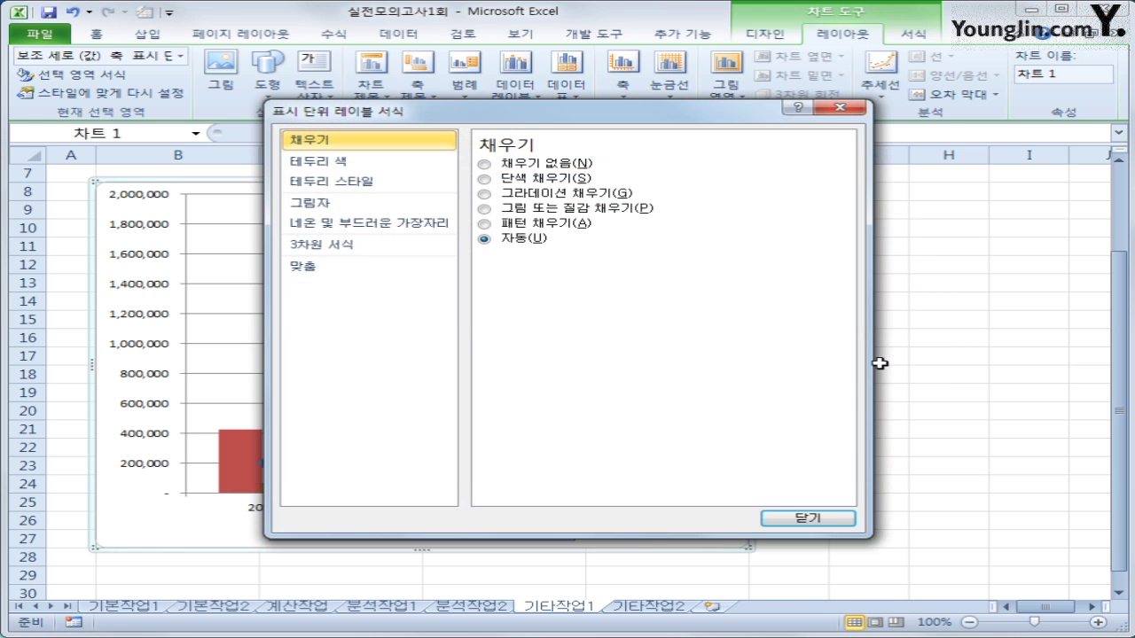
click(393, 266)
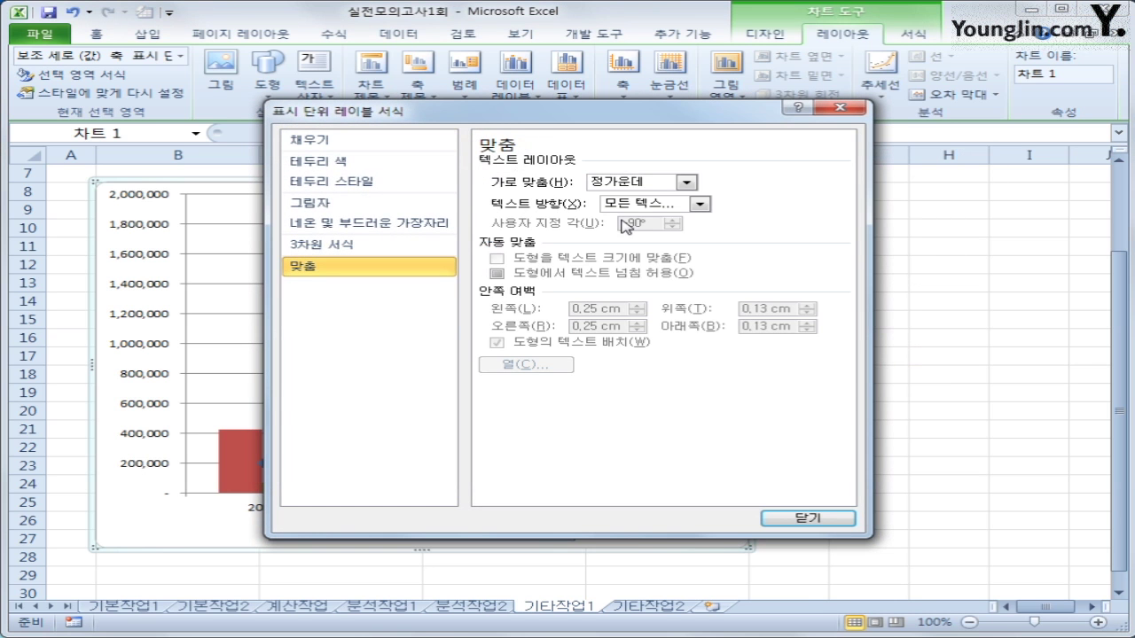
click(675, 208)
click(704, 239)
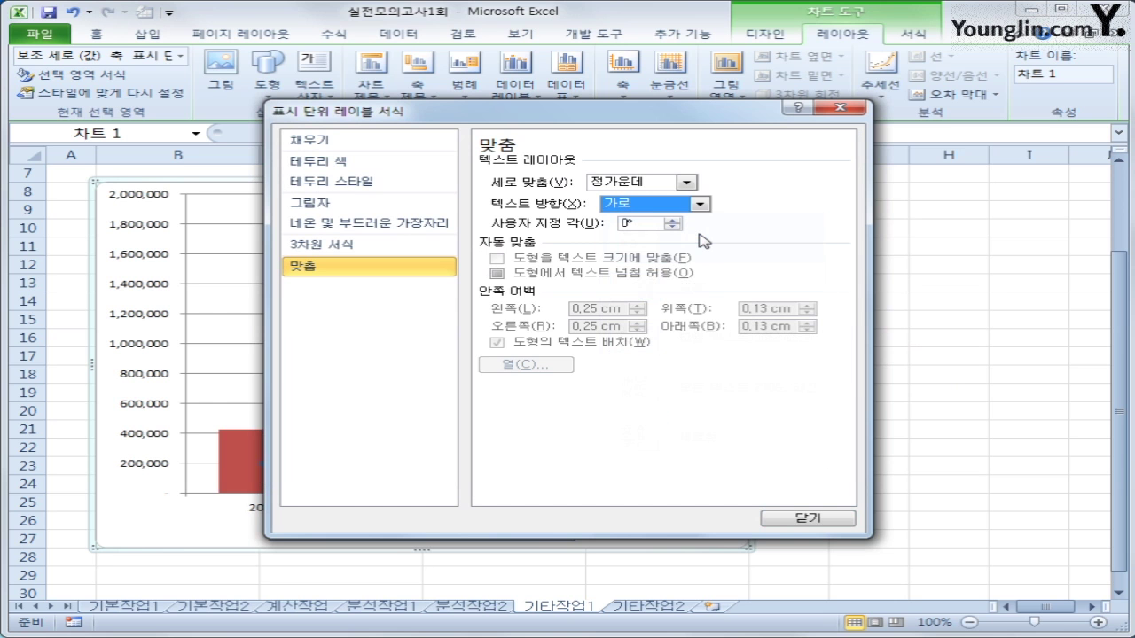
click(805, 518)
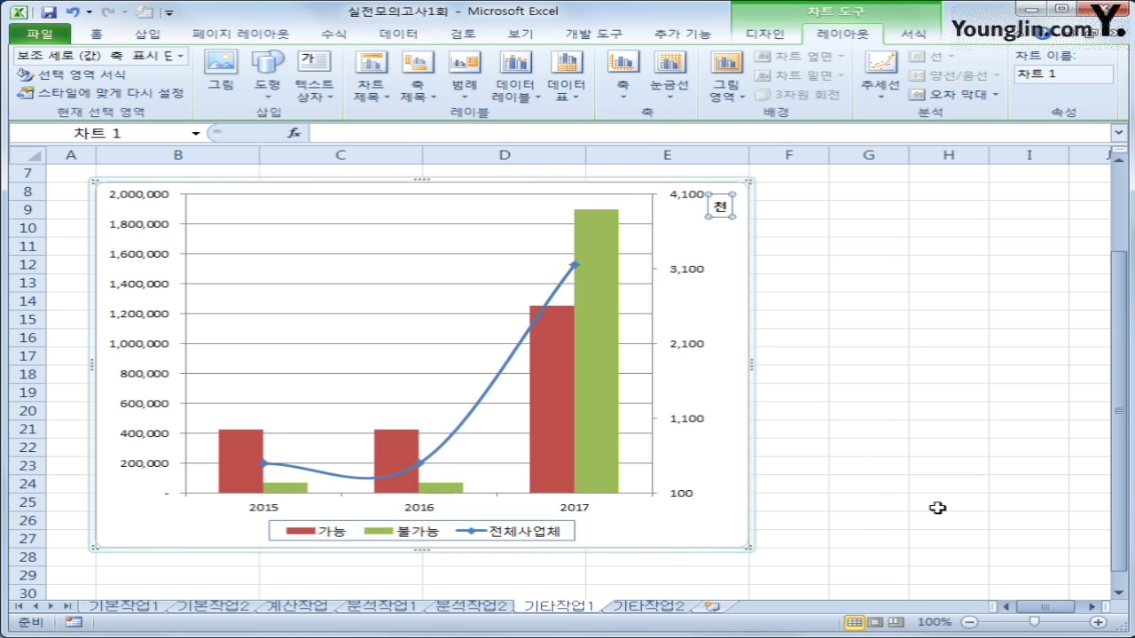
click(938, 507)
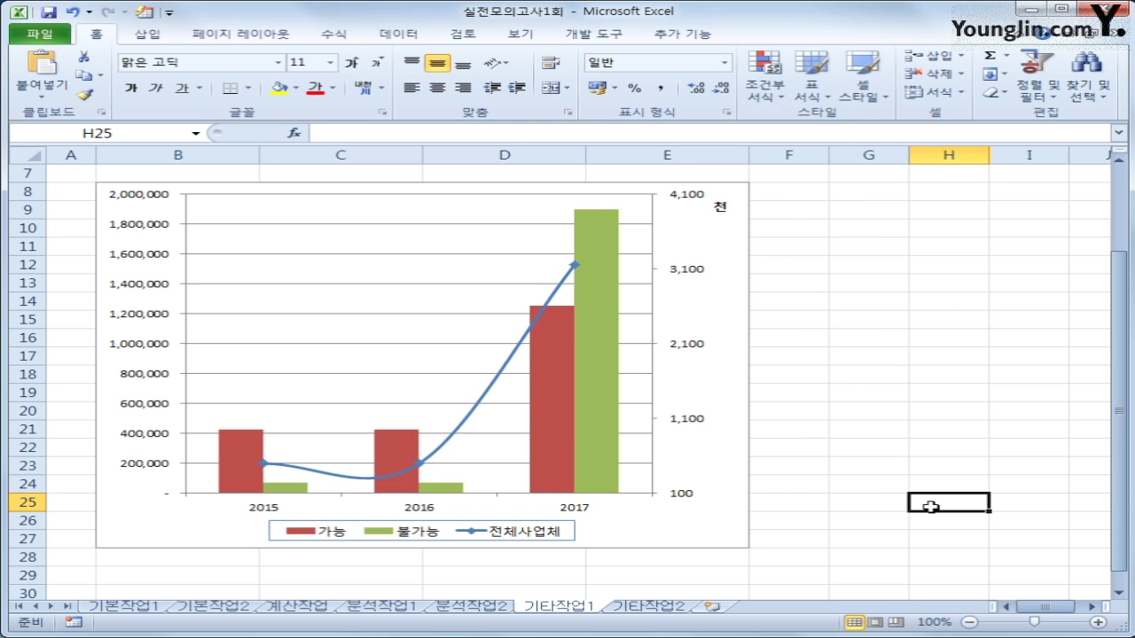
- Give the chart area border rounded corners (둥근 모서리)
right_click(715, 245)
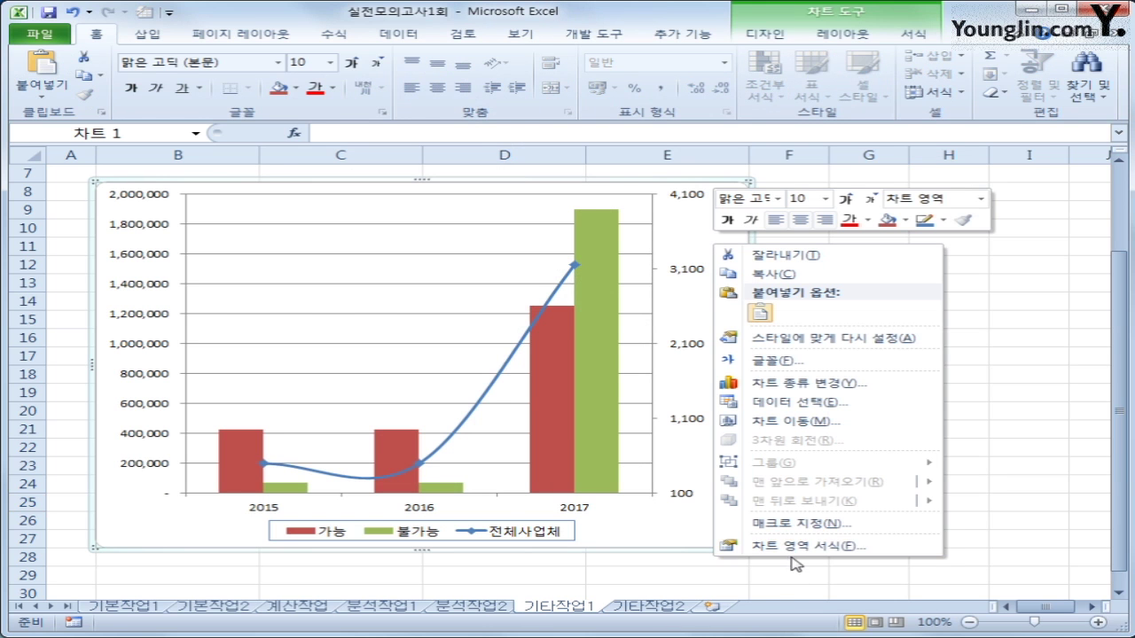
click(785, 551)
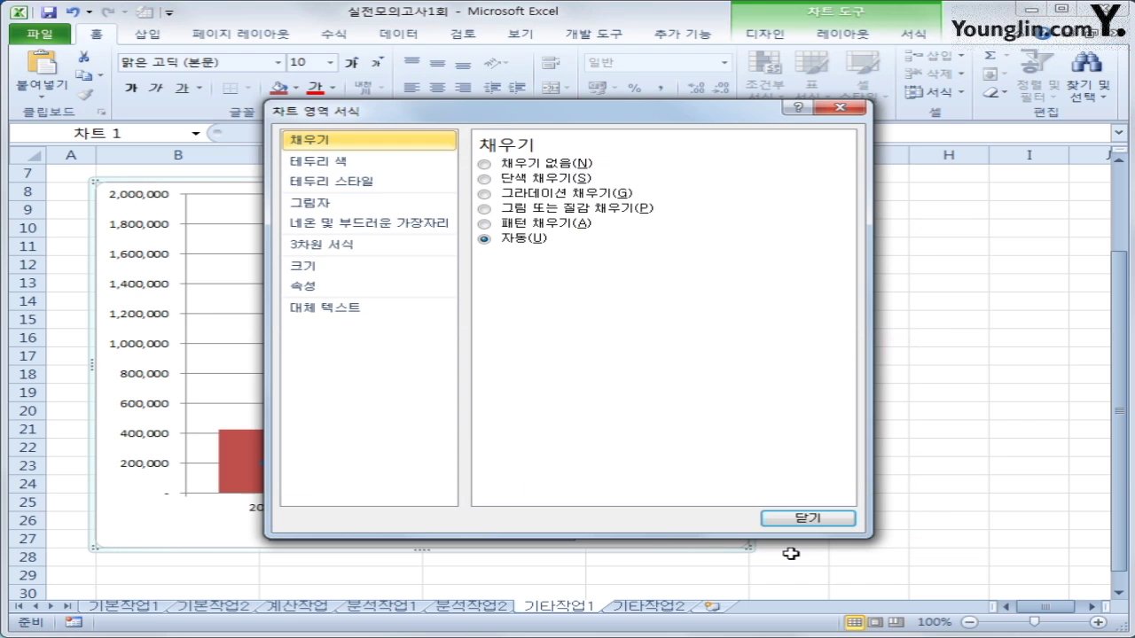
click(374, 183)
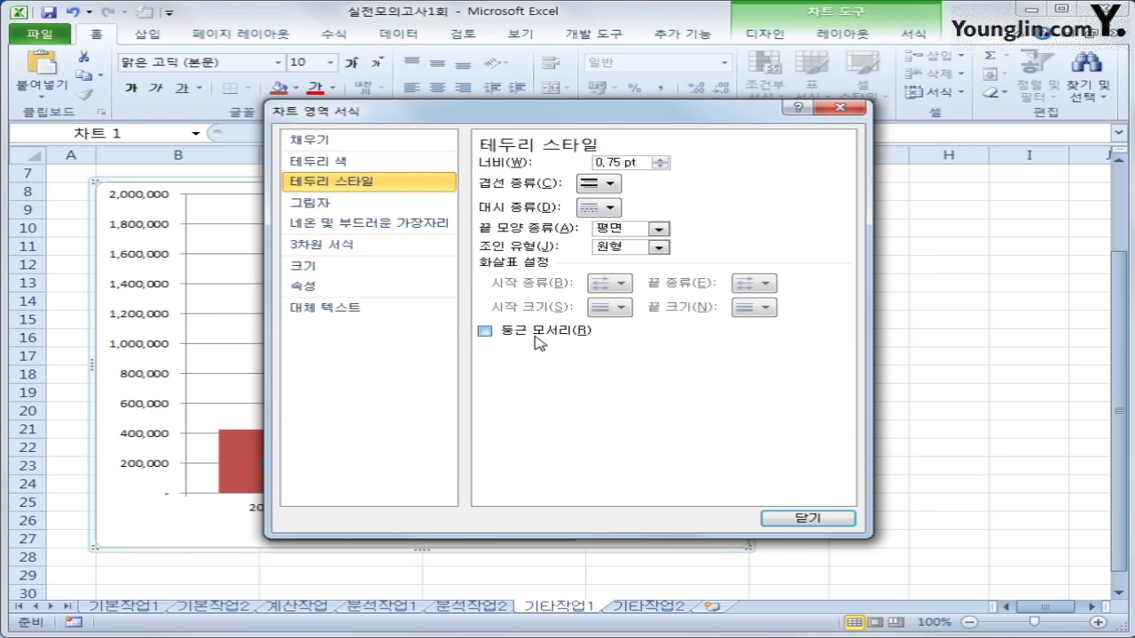
click(535, 337)
- Apply the outer shadow preset 오프셋 대각선 오른쪽 아래 to the chart area
click(354, 203)
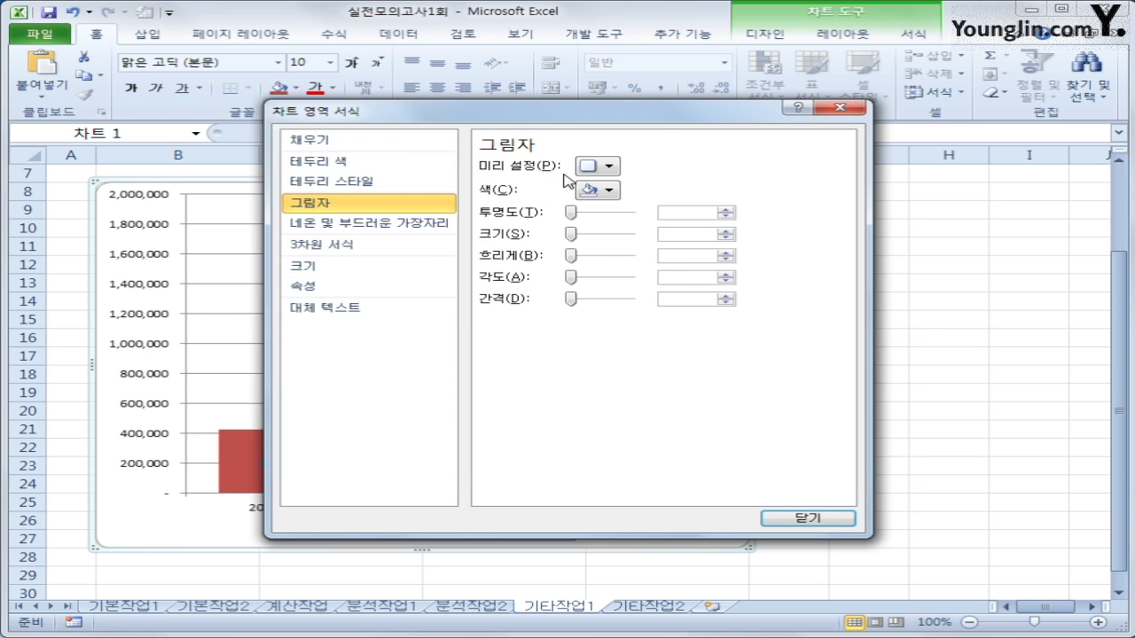
click(598, 166)
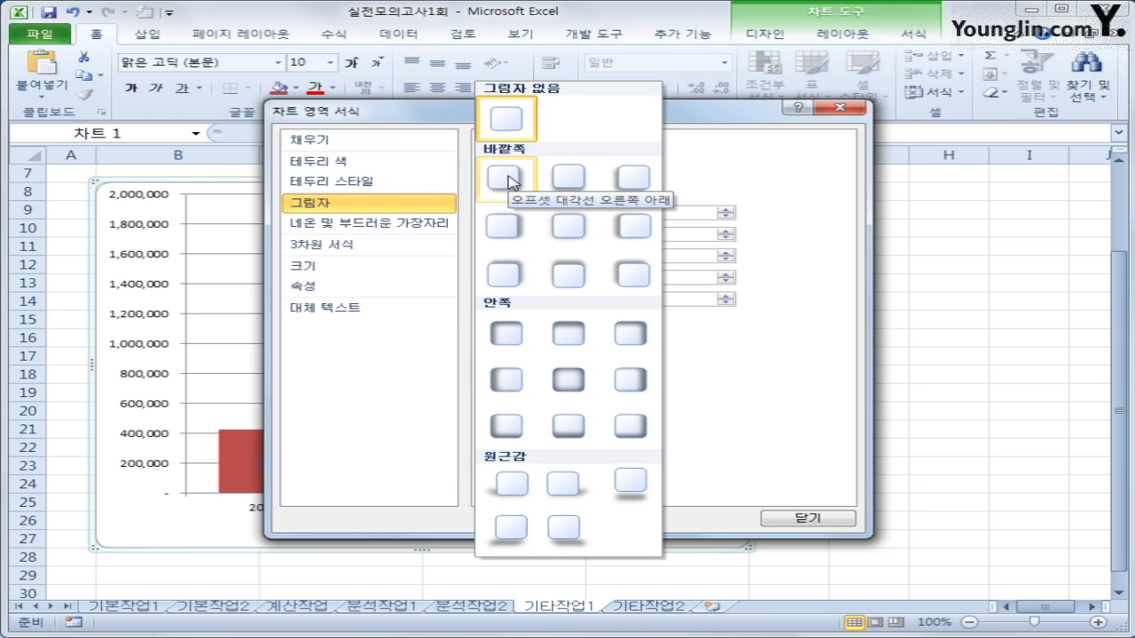
click(507, 179)
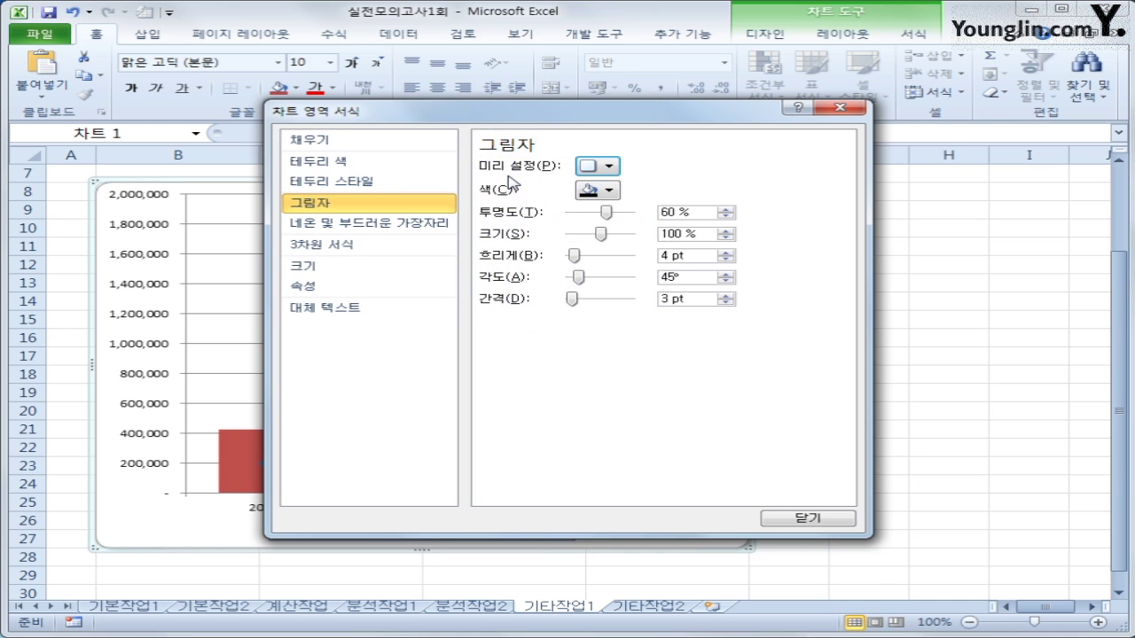
click(837, 521)
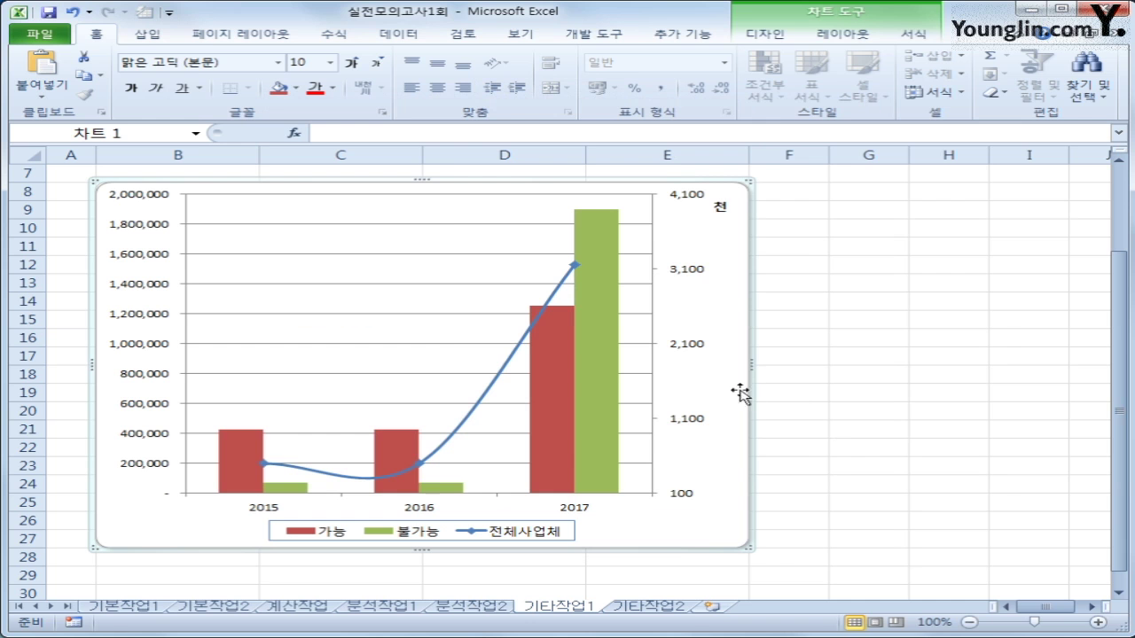
- Set the font of the whole chart area to 굴림 at size 10
key(shift+F10)
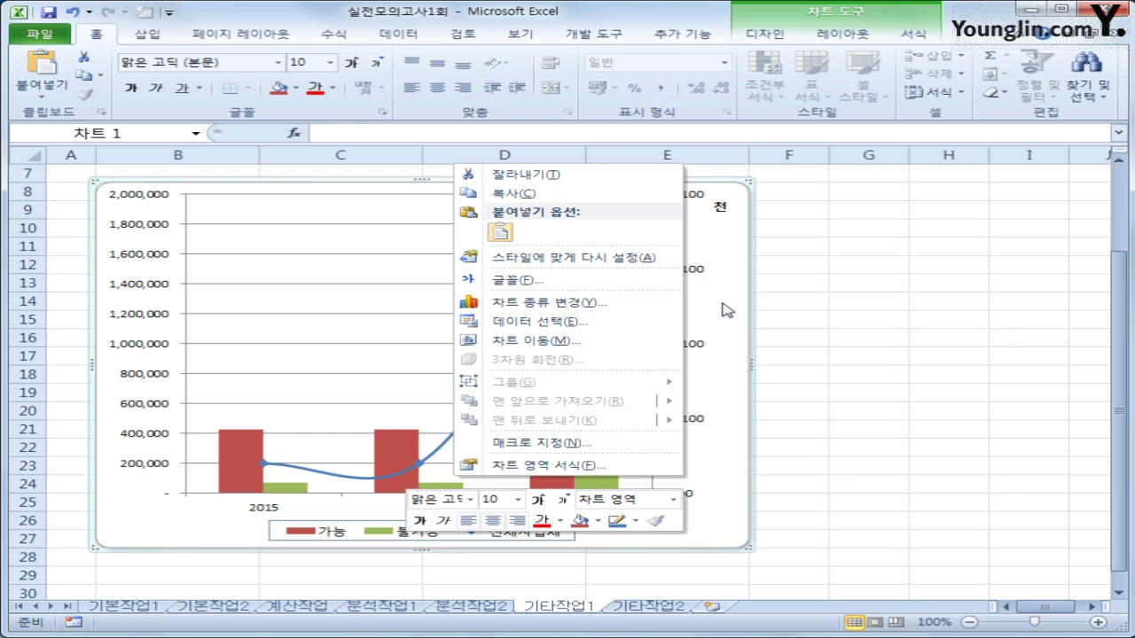
click(475, 503)
click(452, 71)
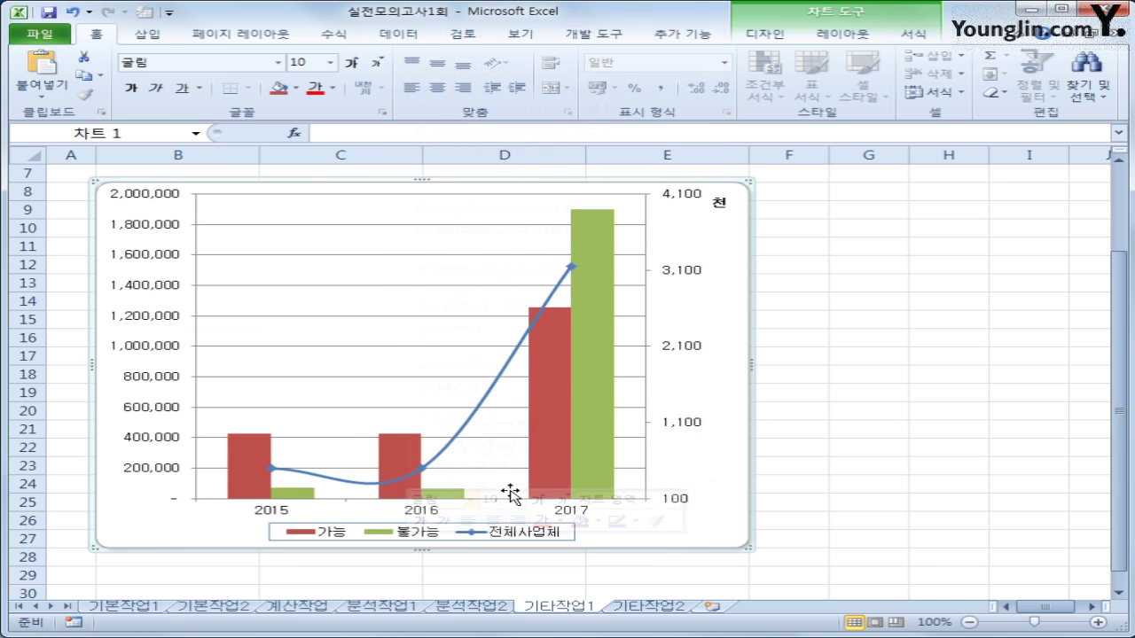
right_click(651, 542)
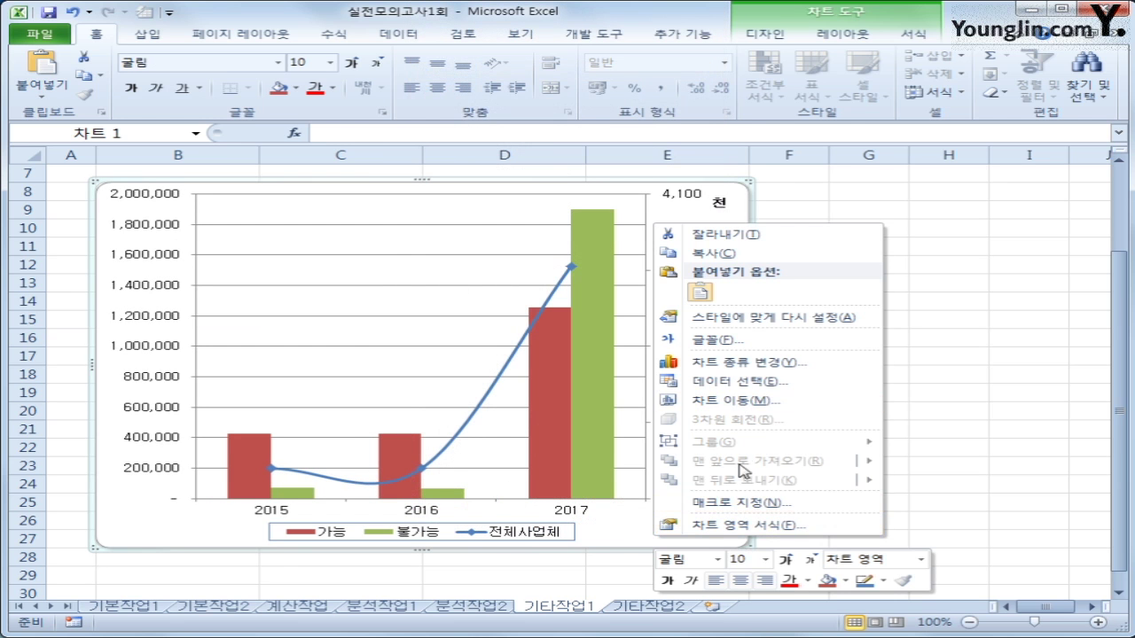
click(766, 560)
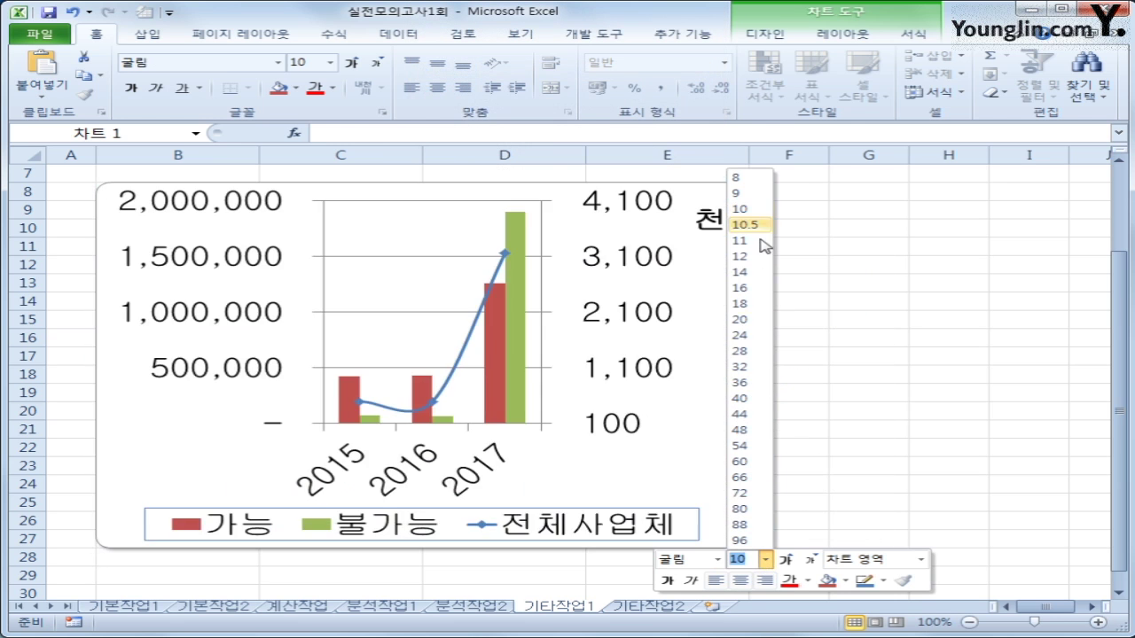
click(750, 210)
click(876, 536)
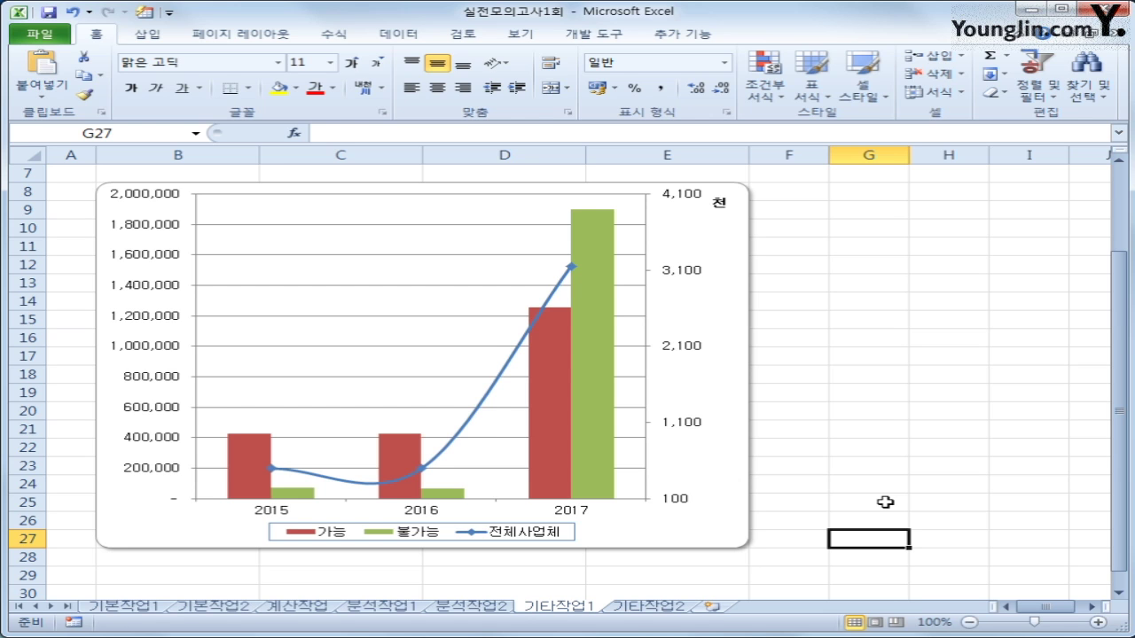
- On the 기타작업2 sheet, turn on design mode and open the Click event procedure of the 게임검색 button
click(683, 610)
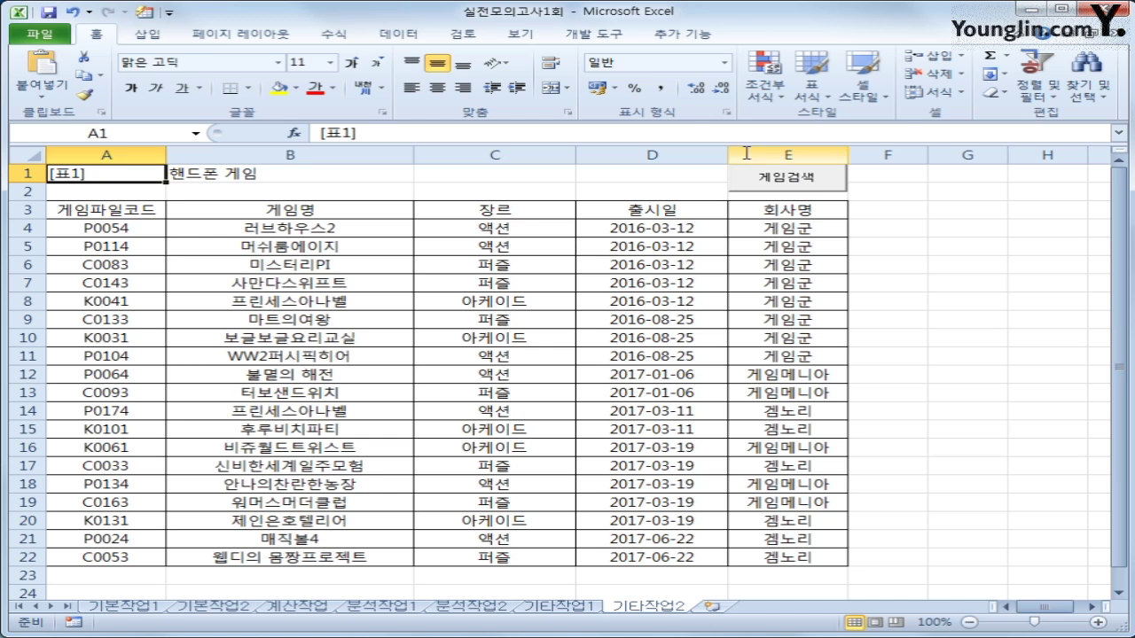
click(602, 37)
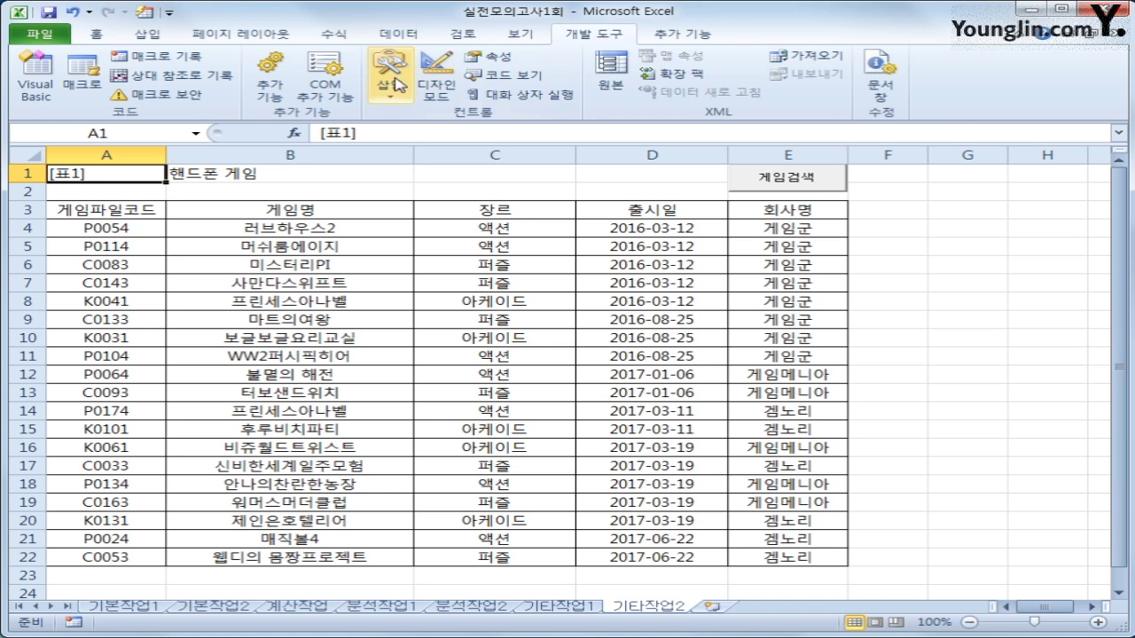
click(437, 84)
click(780, 186)
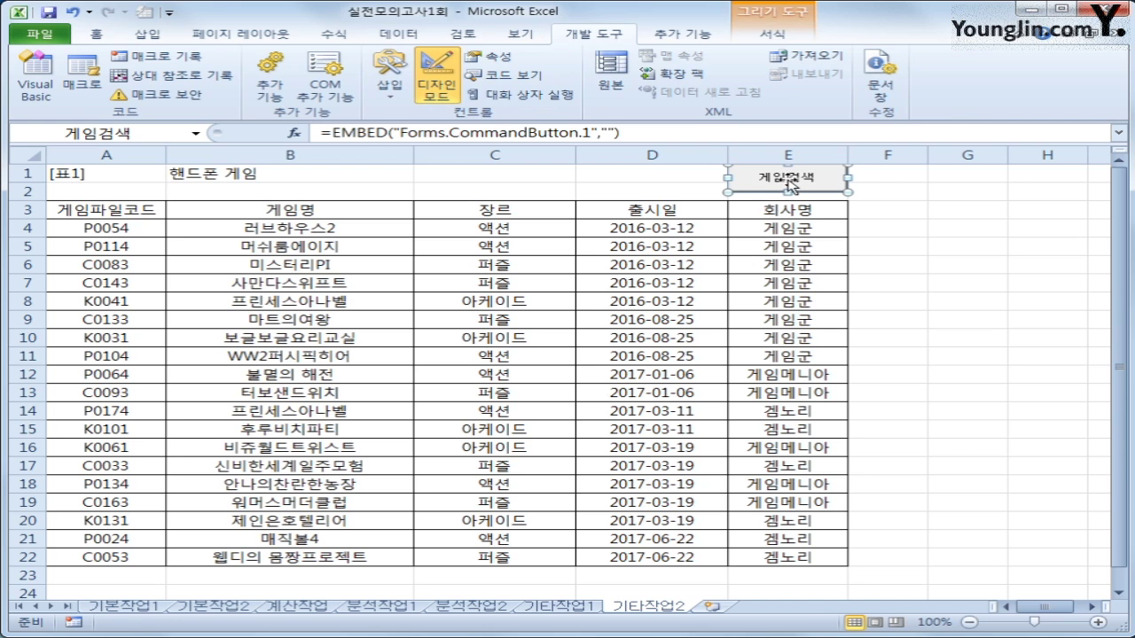
double_click(788, 184)
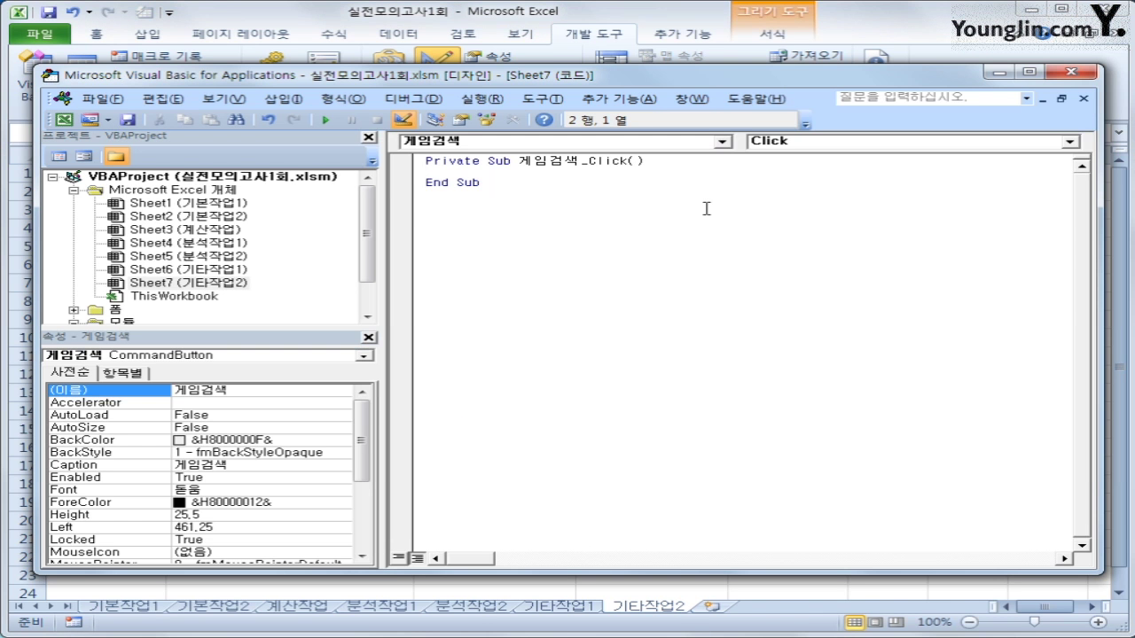
- Enter the statement 게임검색화면.Show in the 게임검색_Click procedure
key(Tab)
text(게임검색화면.)
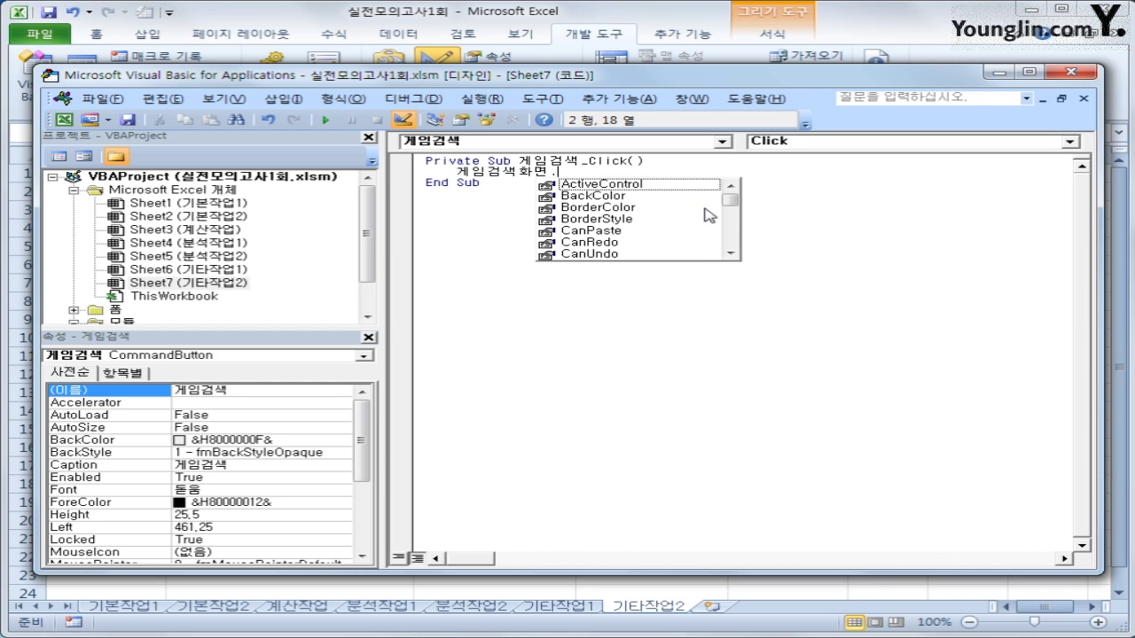
text(Sh)
key(Tab)
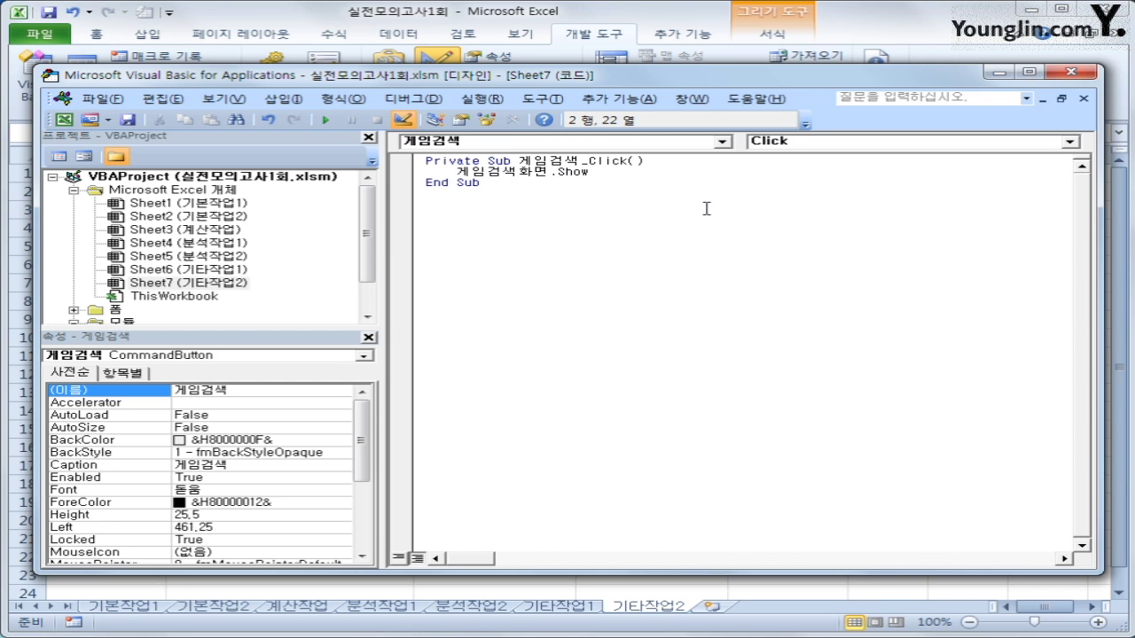
key(Down)
- Open the code of the 게임검색화면 form and create its UserForm_Initialize event procedure
click(114, 310)
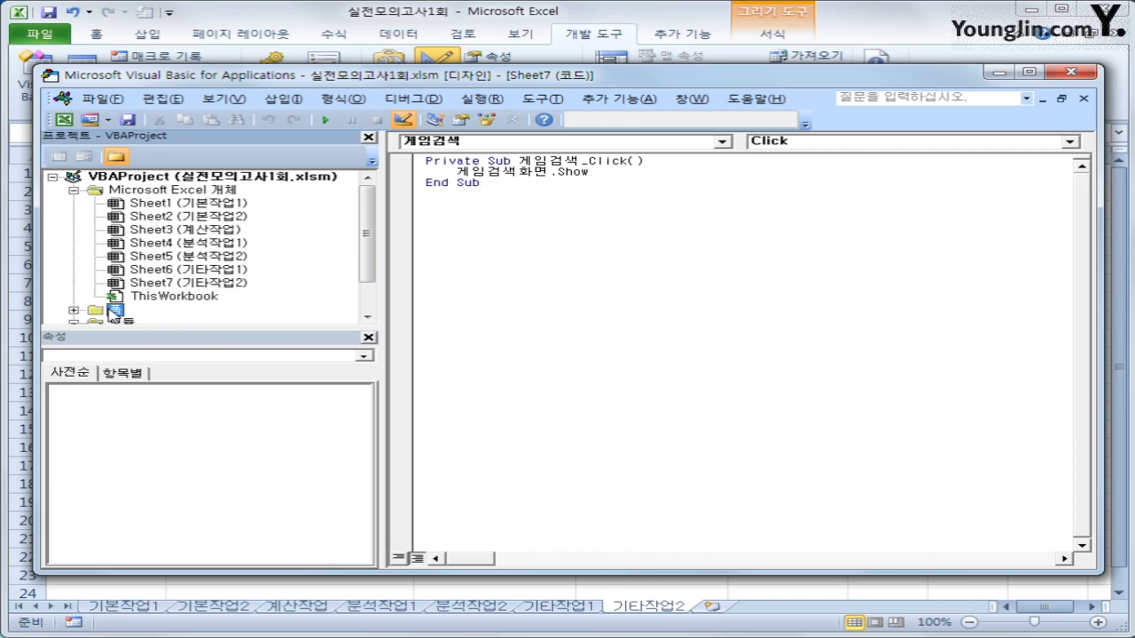
double_click(117, 310)
click(144, 310)
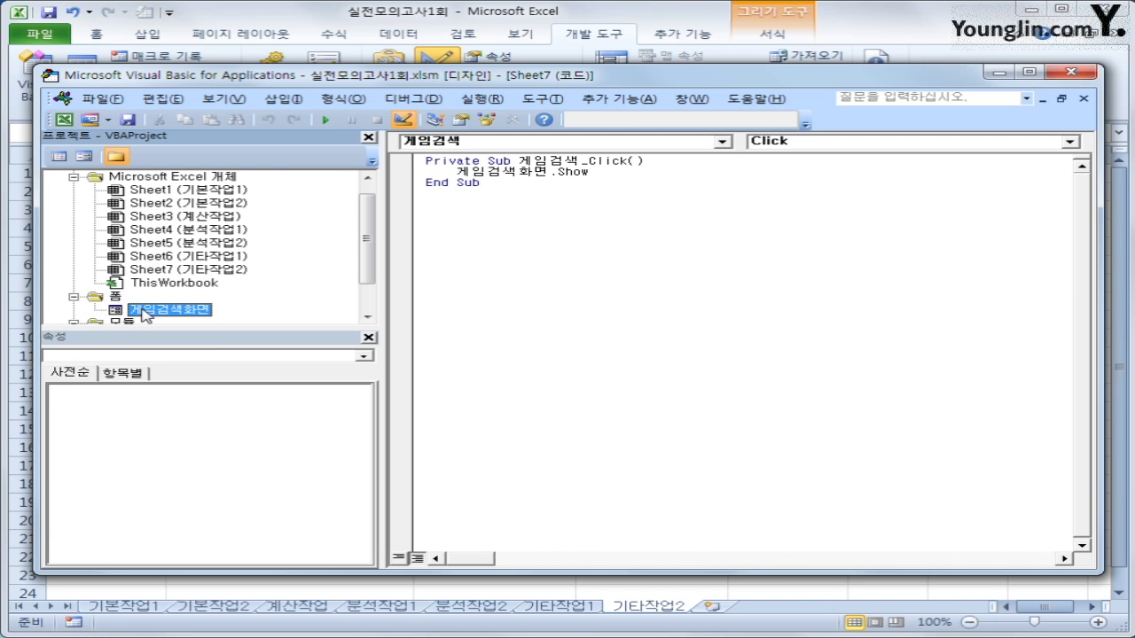
click(58, 156)
click(482, 145)
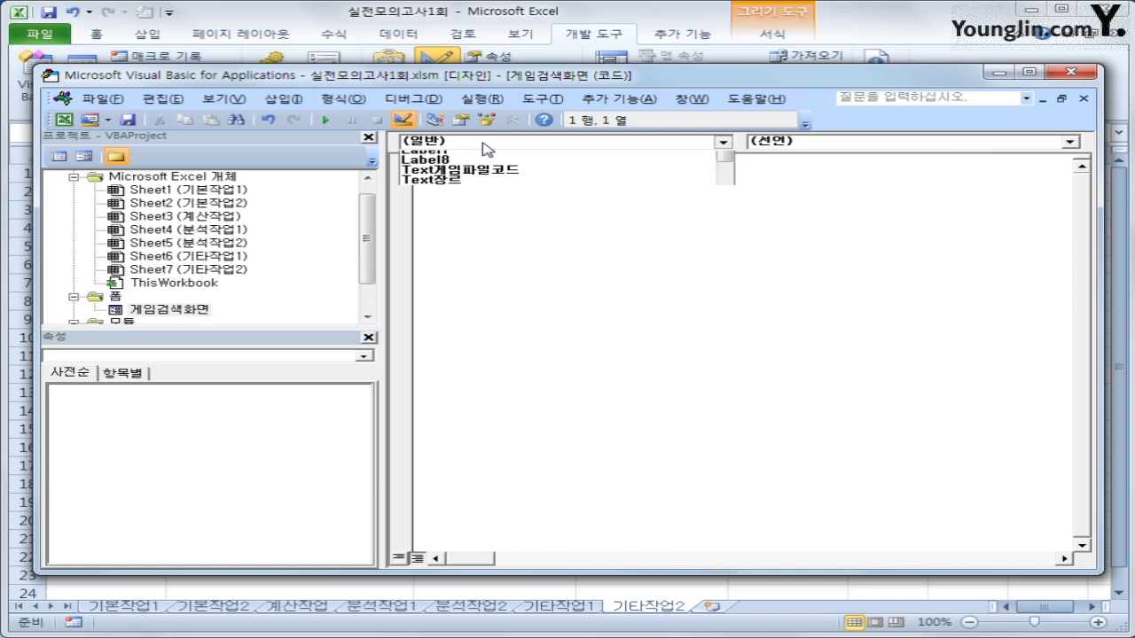
drag(724, 171, 717, 258)
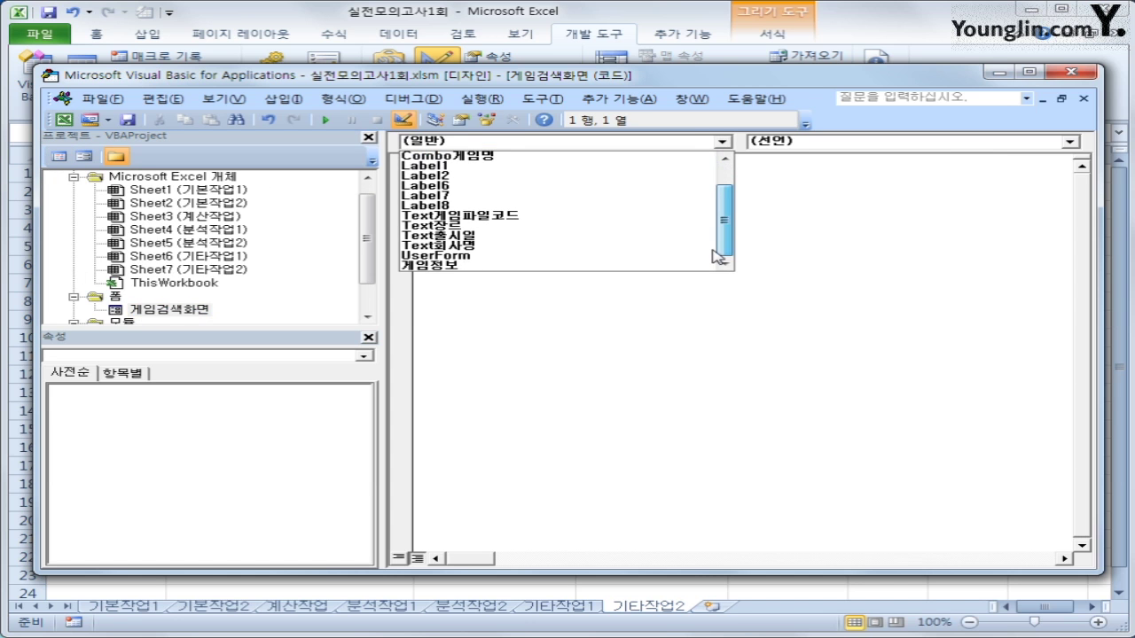
click(654, 255)
click(834, 148)
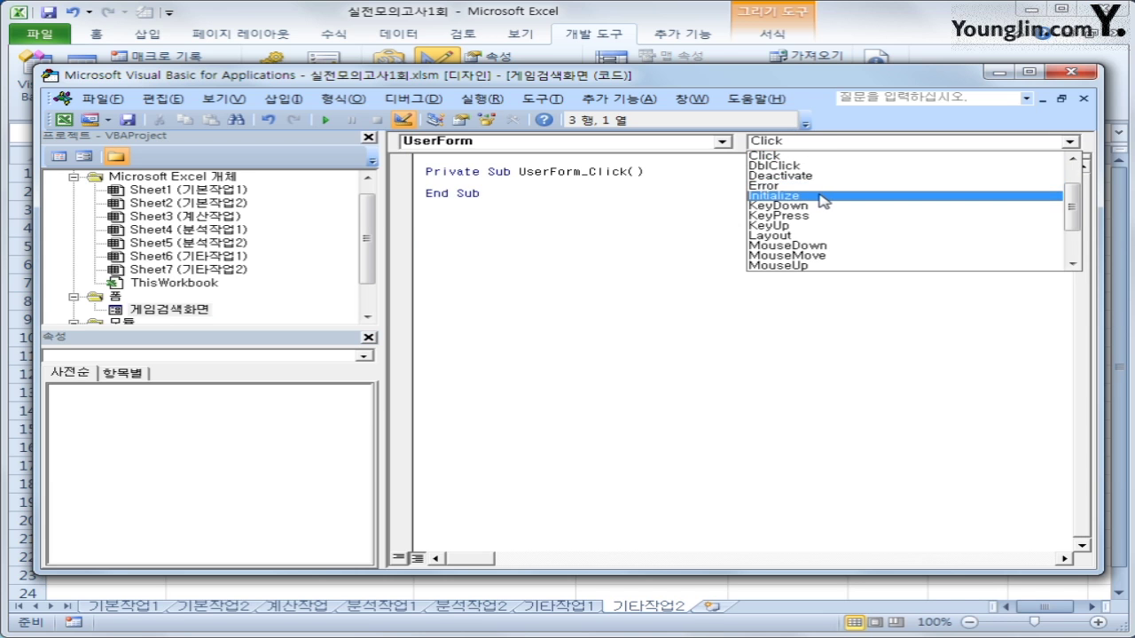
click(823, 196)
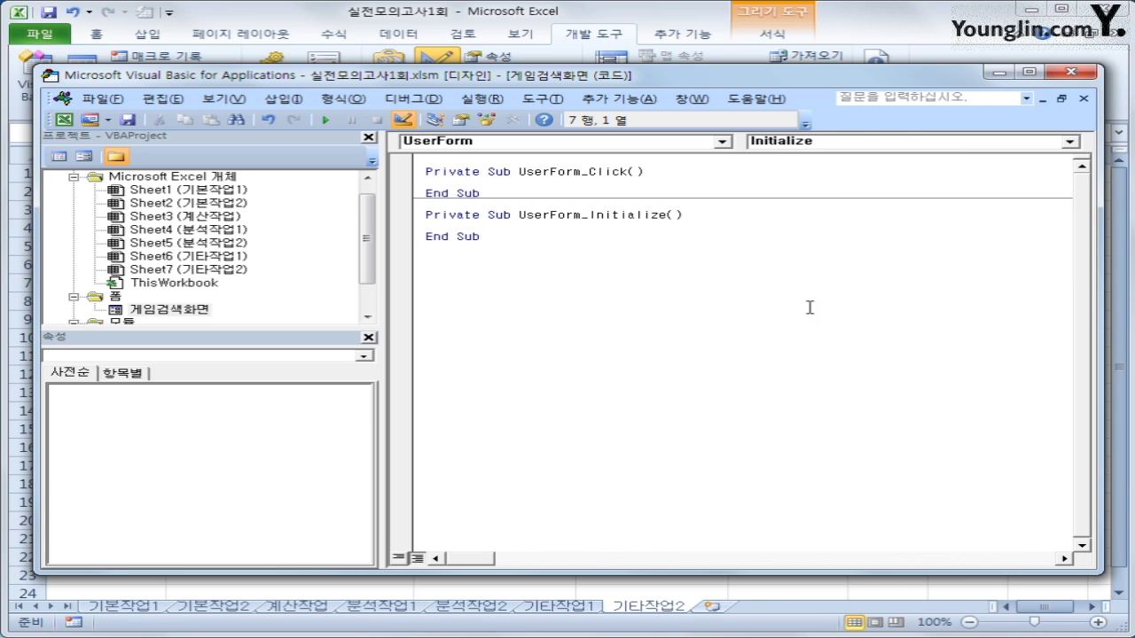
- Enter the statement Combo게임명.RowSource = "B4:B22" in the UserForm_Initialize procedure
key(Tab)
text(co)
text(mbo)
text(게임명.)
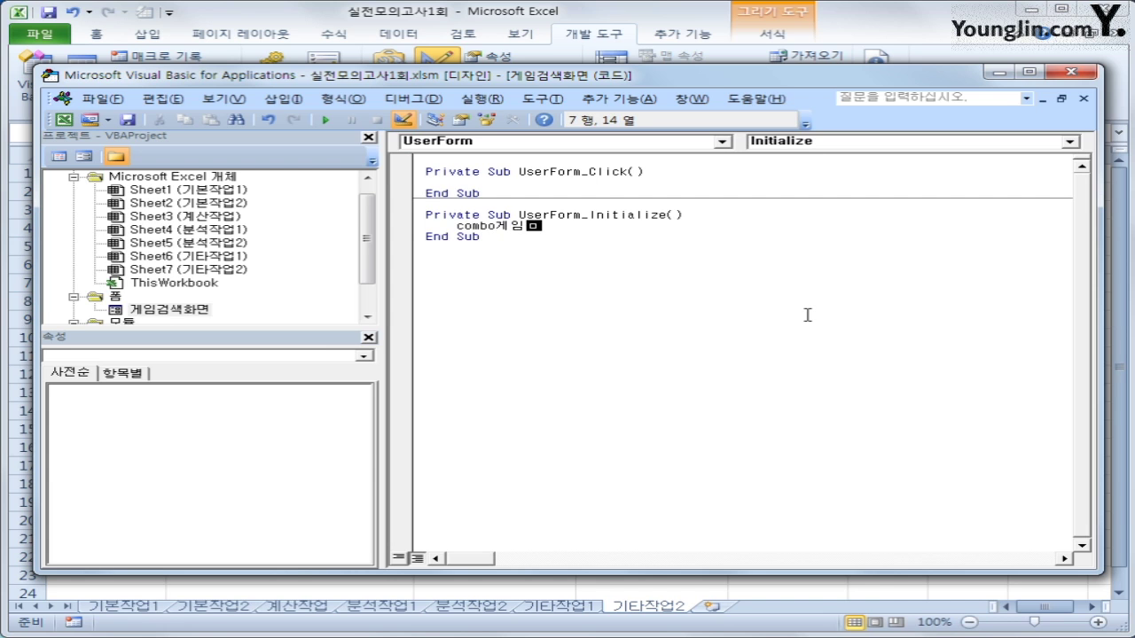
text(RowSource =)
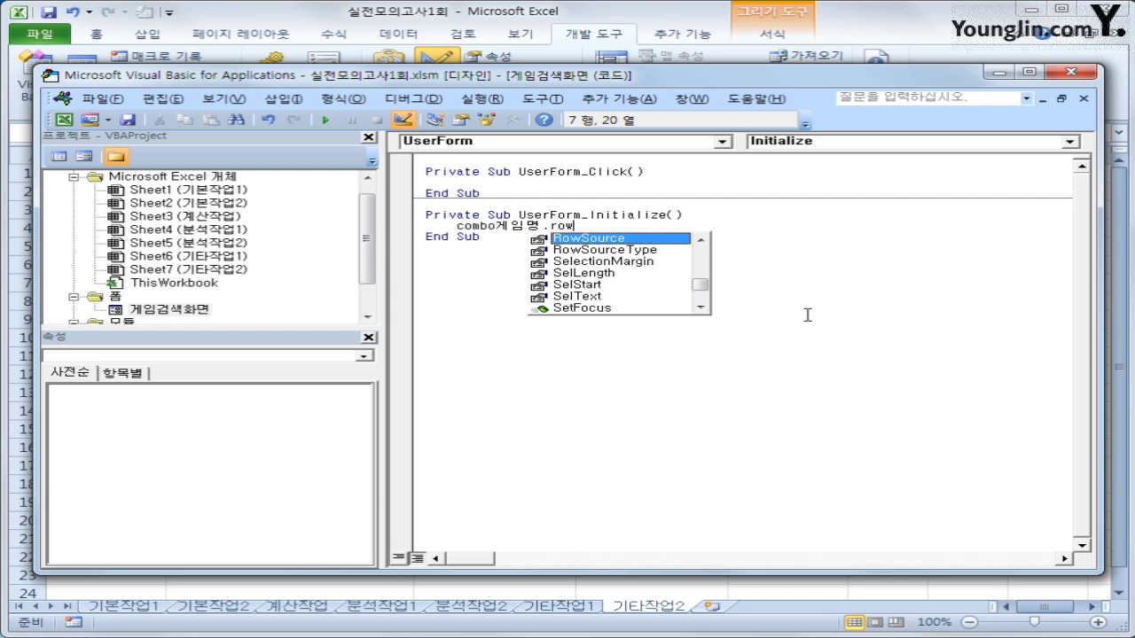
text(")
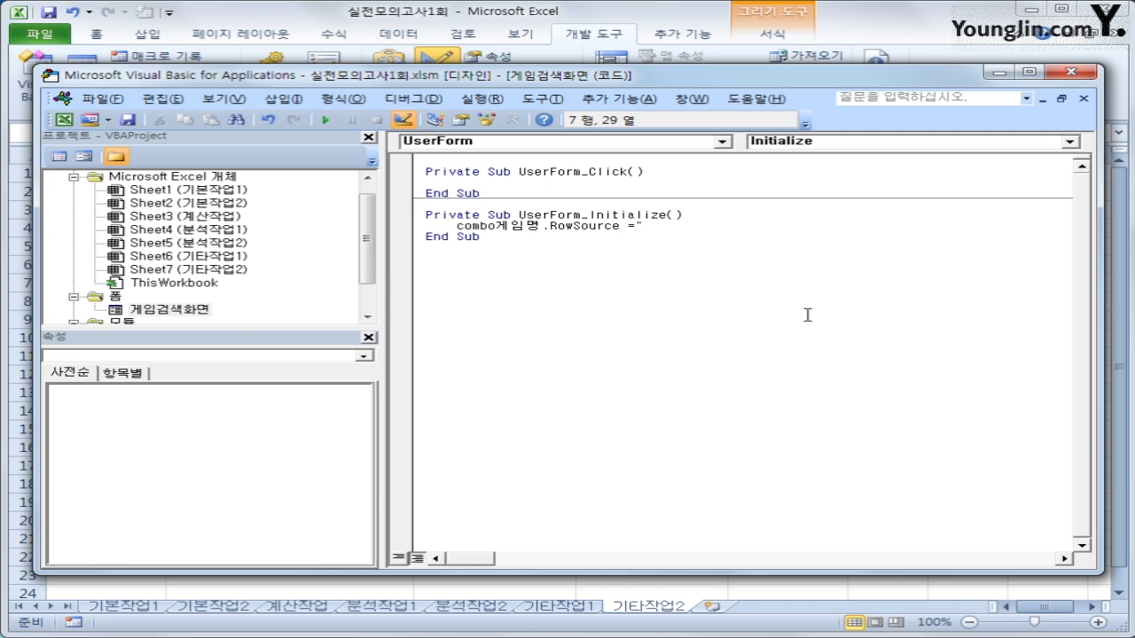
text(B4:B22")
key(Down)
key(Return)
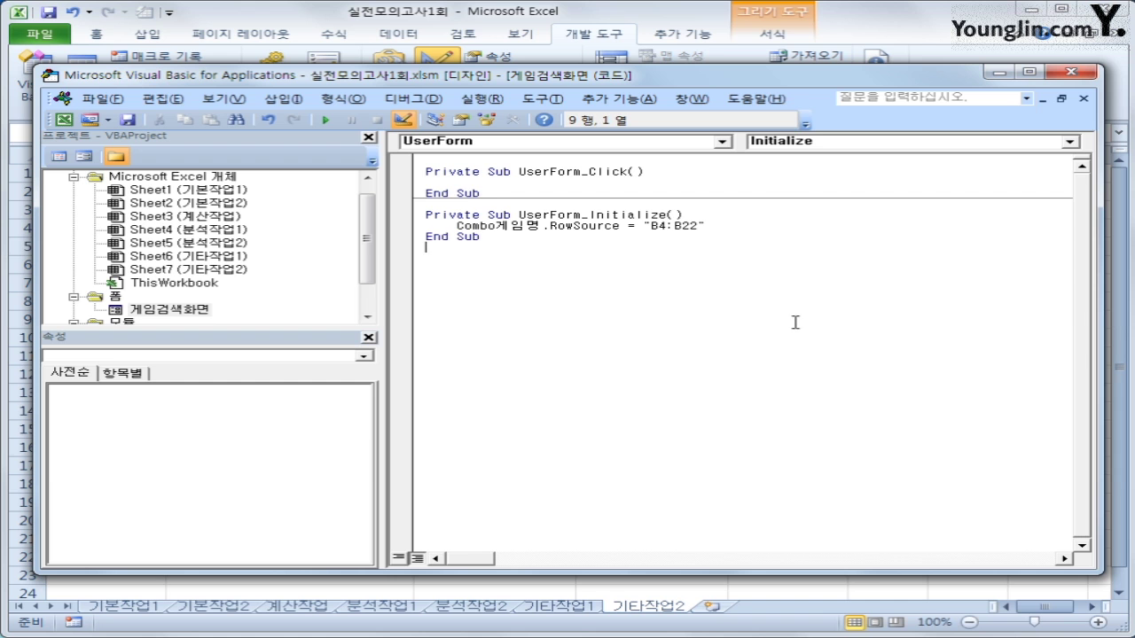
- Close the Visual Basic editor and turn off design mode on the 기타작업2 sheet
click(1070, 75)
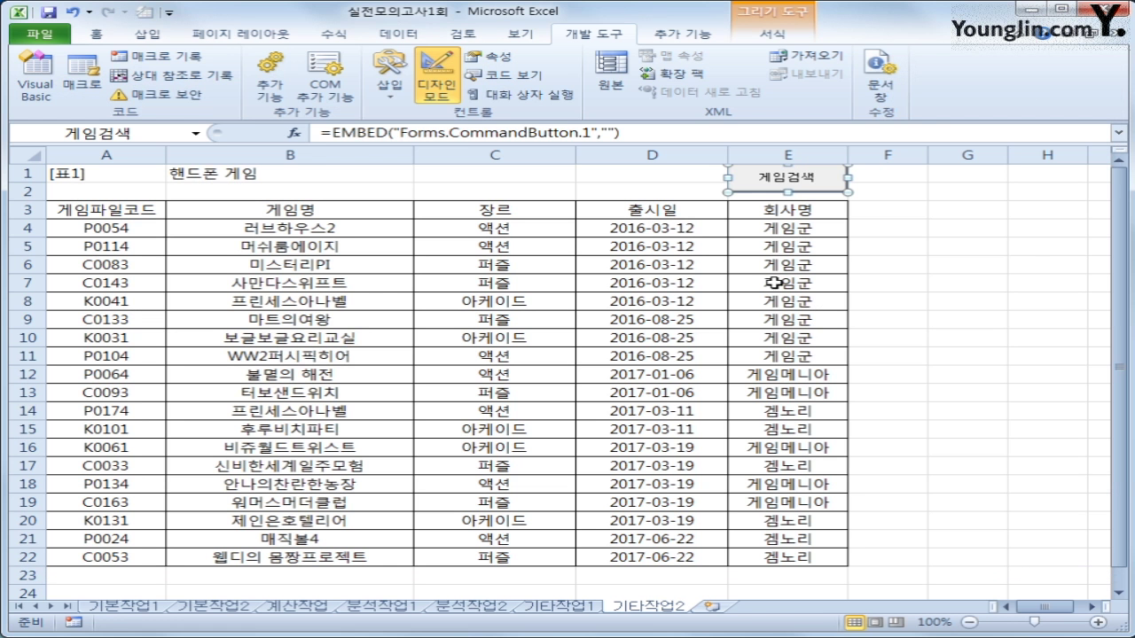
click(434, 71)
click(935, 292)
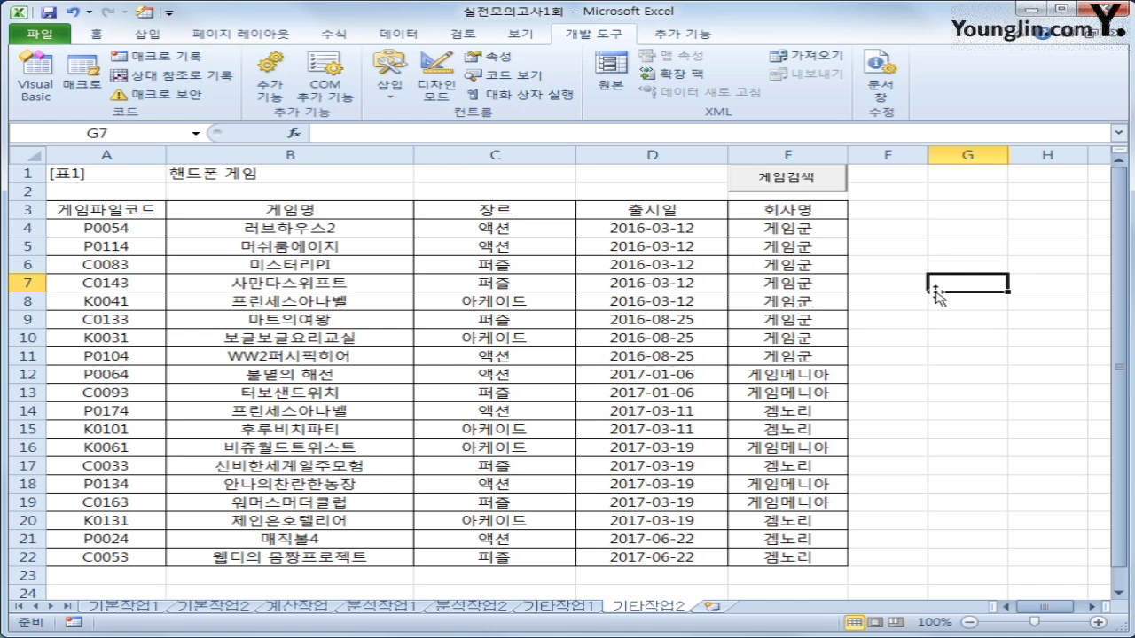
- Test the 게임검색 button by choosing 머쉬룸에이지 as the 게임명, check the 게임정보 fields, and close the form
click(809, 190)
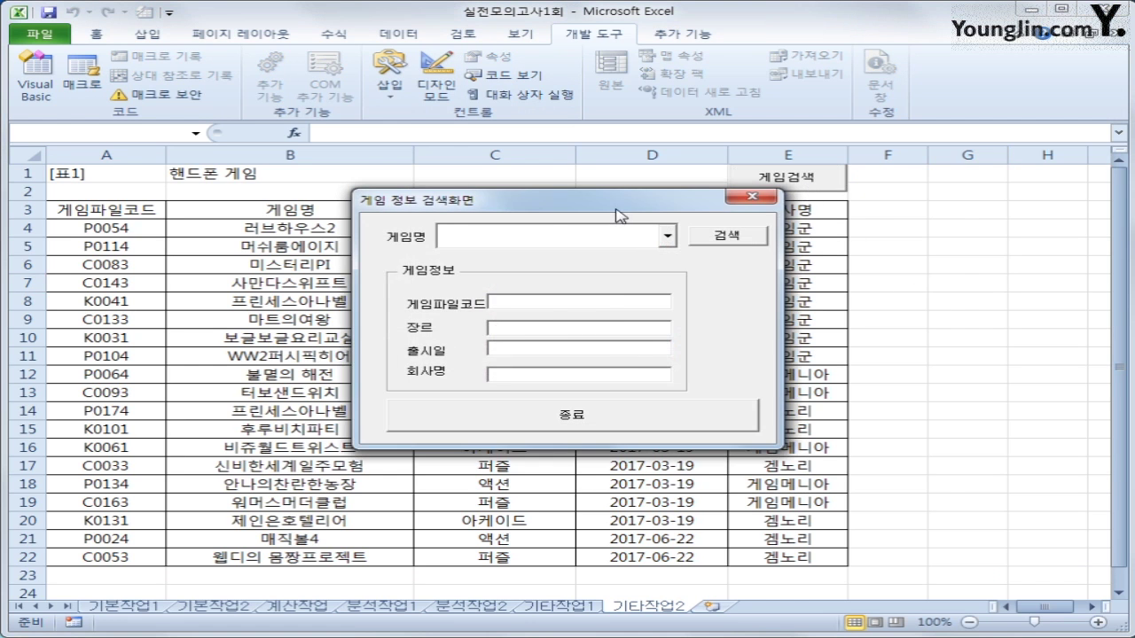
click(826, 257)
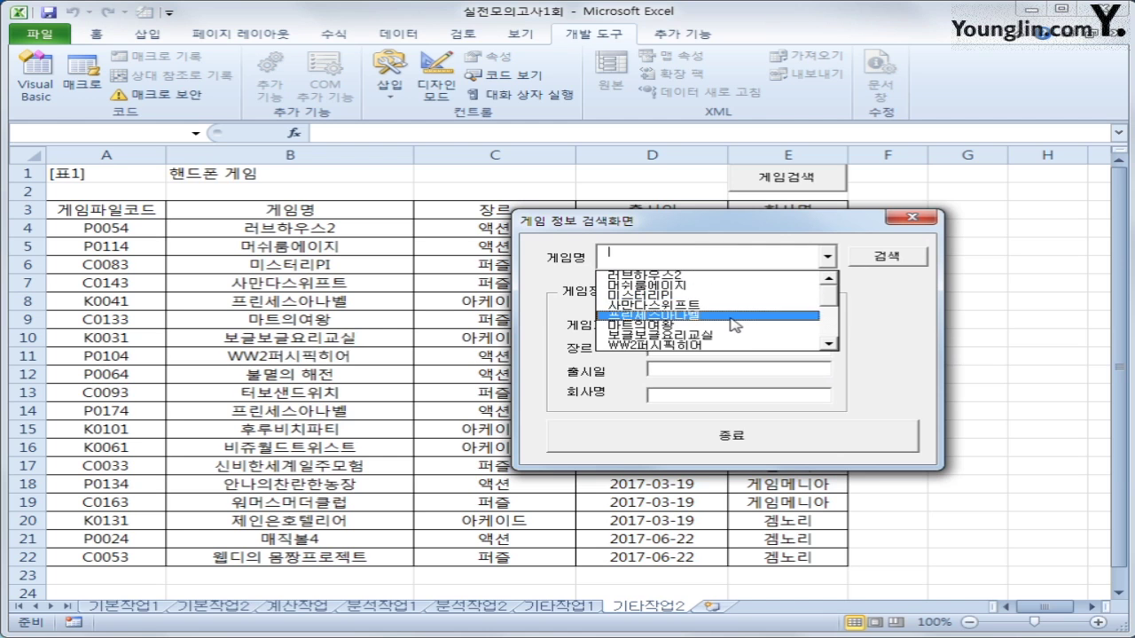
click(729, 288)
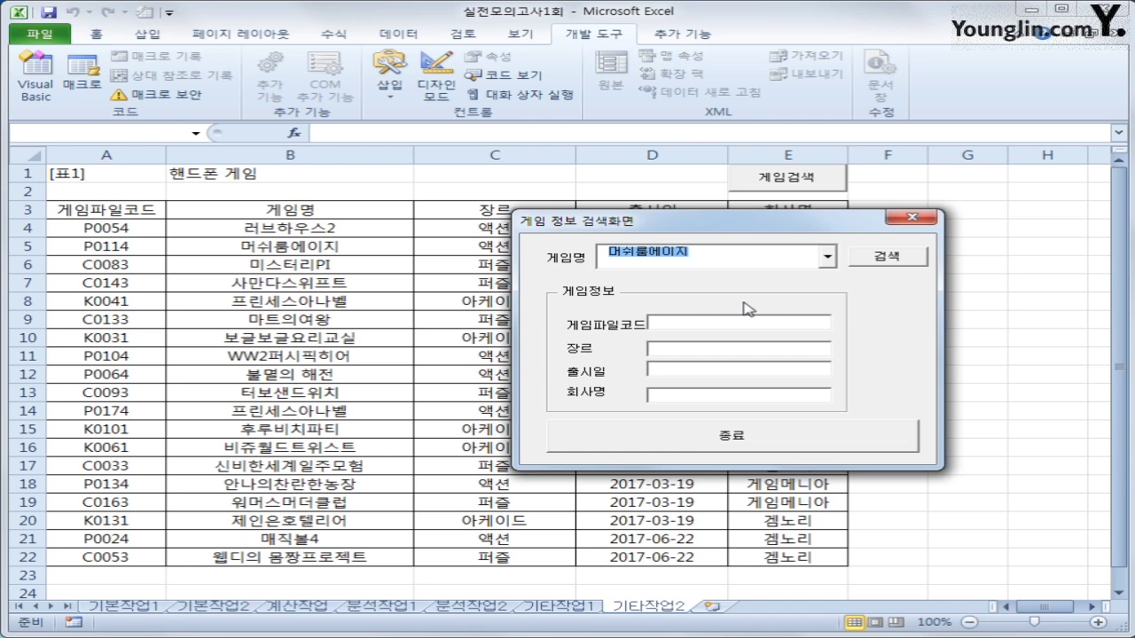
click(706, 323)
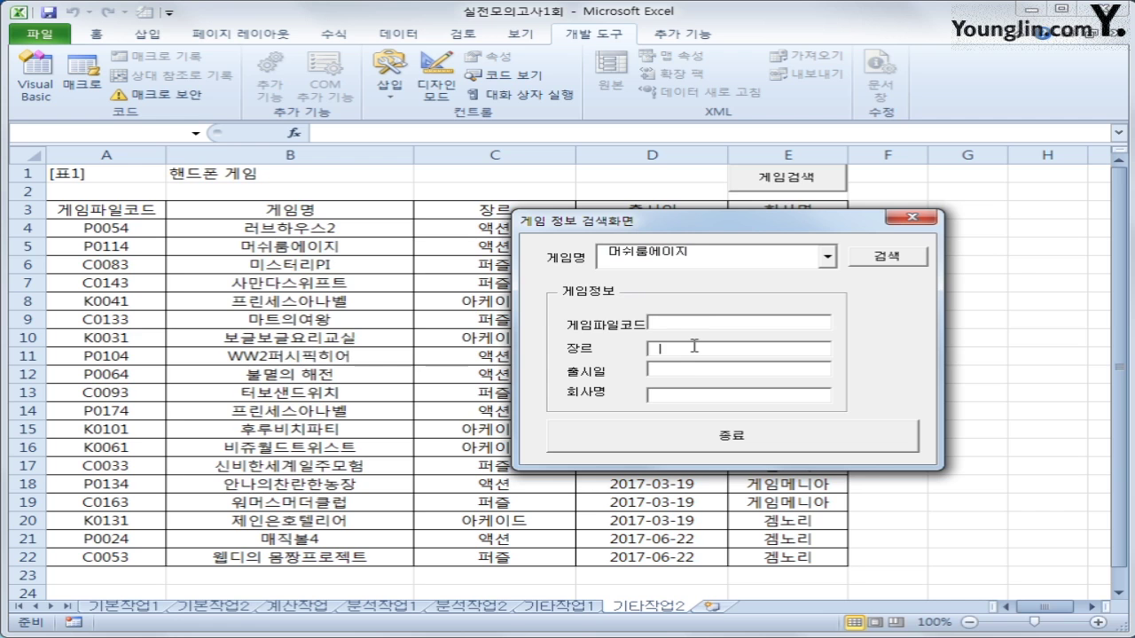
click(687, 373)
click(680, 401)
drag(745, 236, 845, 289)
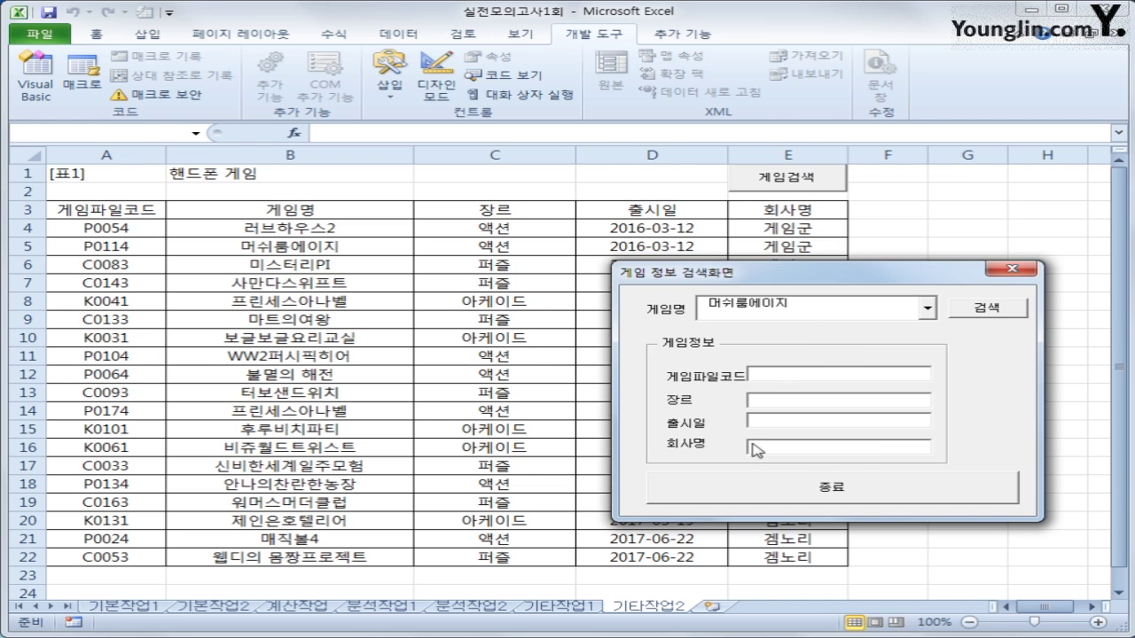
click(1008, 286)
- Reopen the Visual Basic editor and create the cmd검색_Click procedure with an indented line ready for code
click(40, 89)
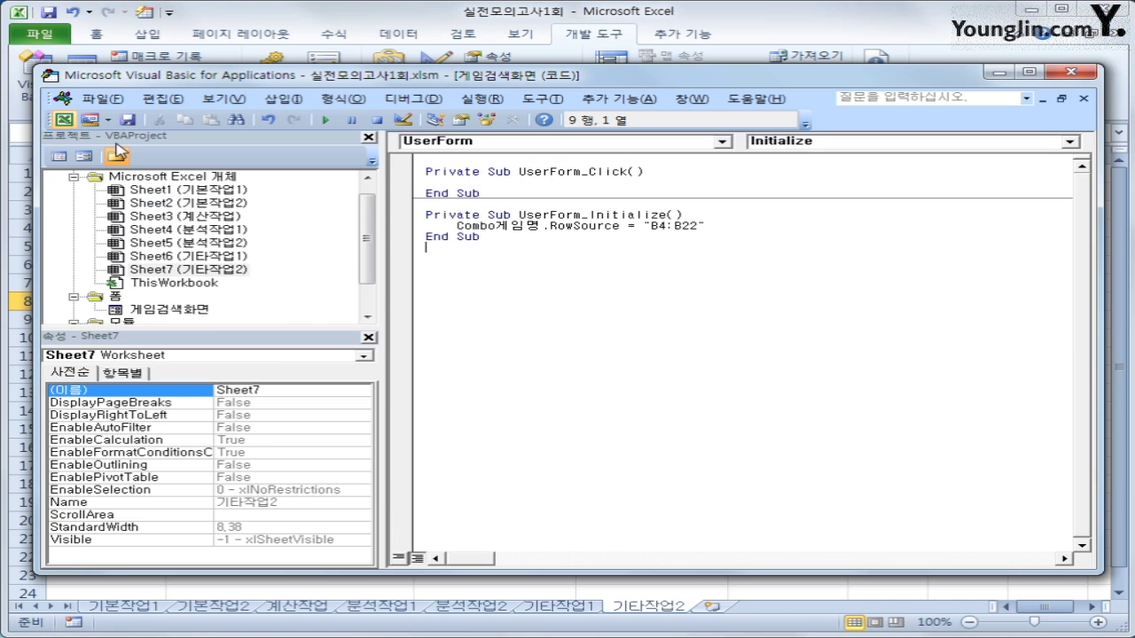
click(507, 140)
drag(723, 237, 723, 218)
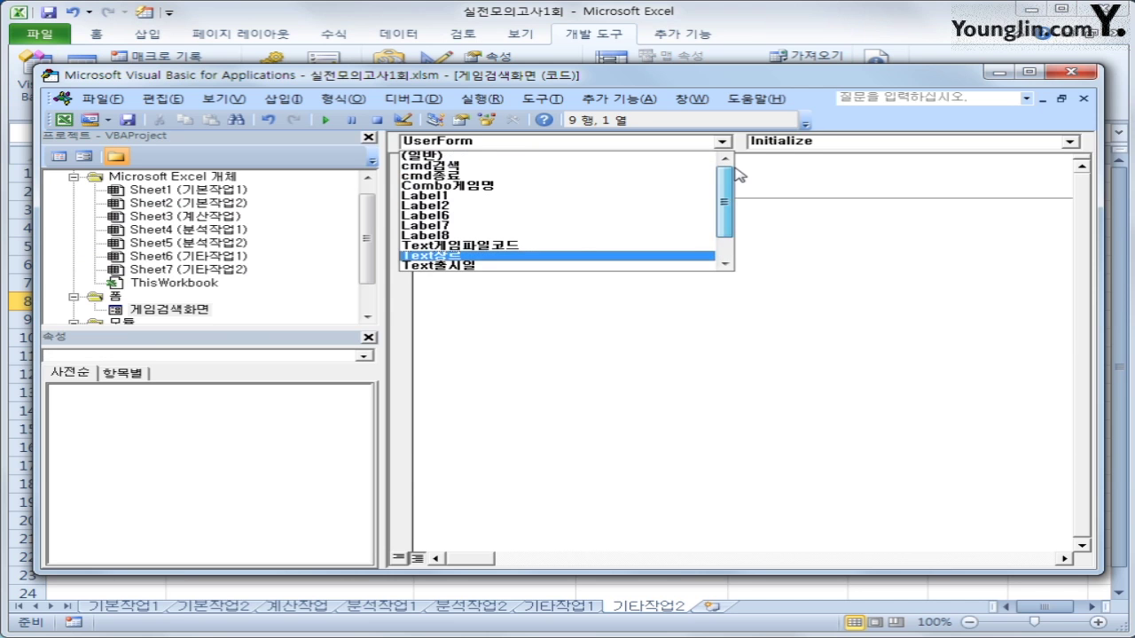
click(568, 166)
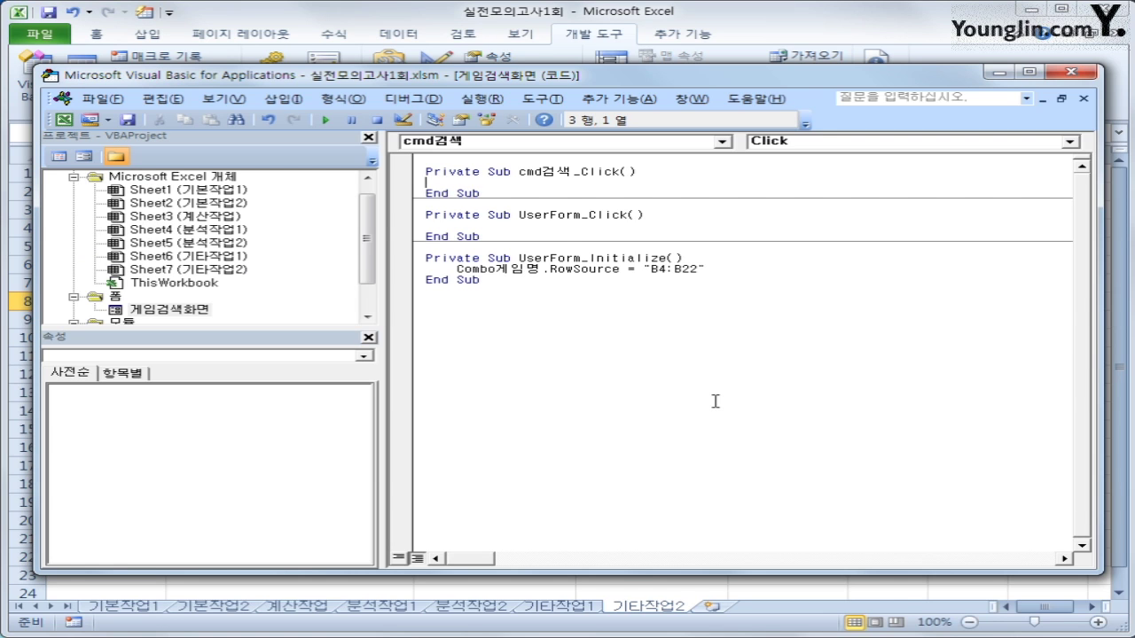
key(Return)
key(Tab)
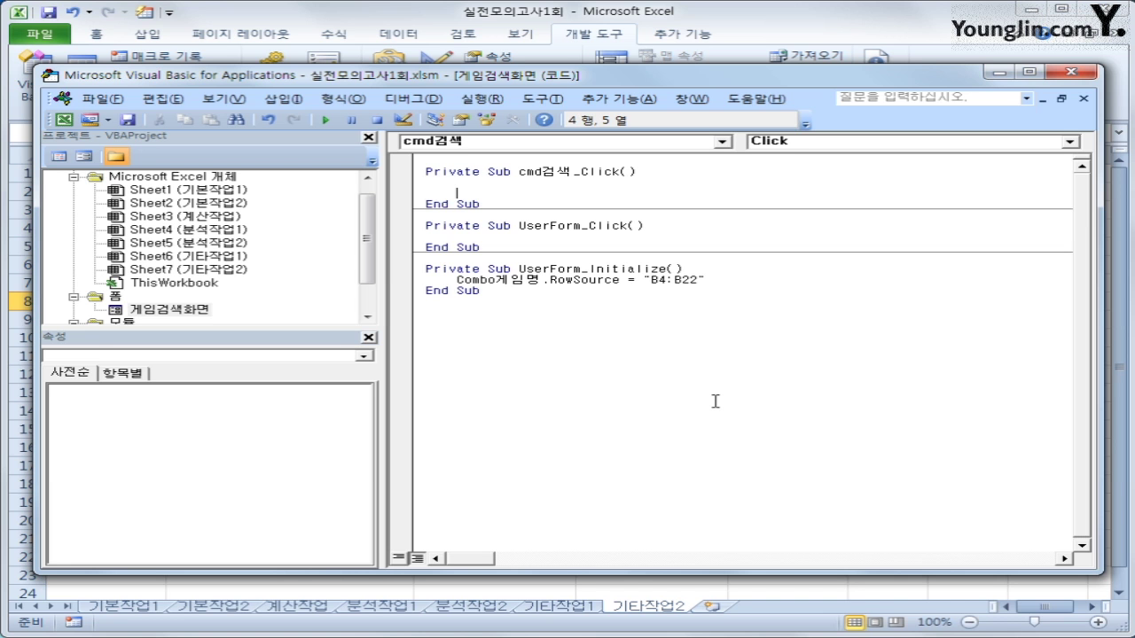
- Return to the worksheet, compare the form's 게임명 list with the table rows, and close the form
click(1076, 71)
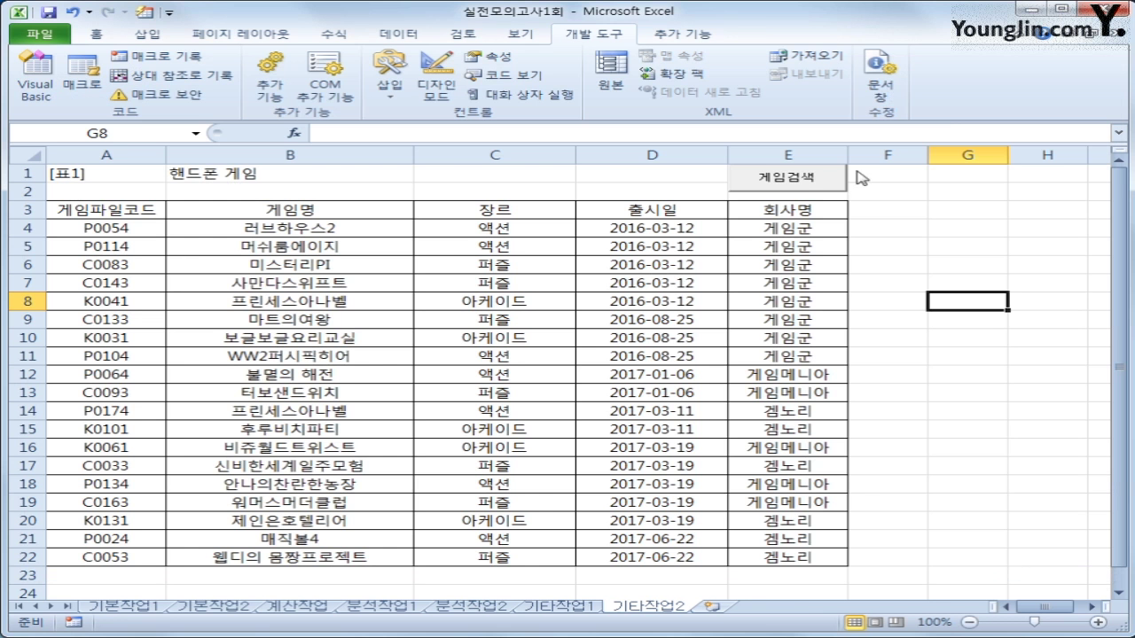
click(831, 184)
click(667, 236)
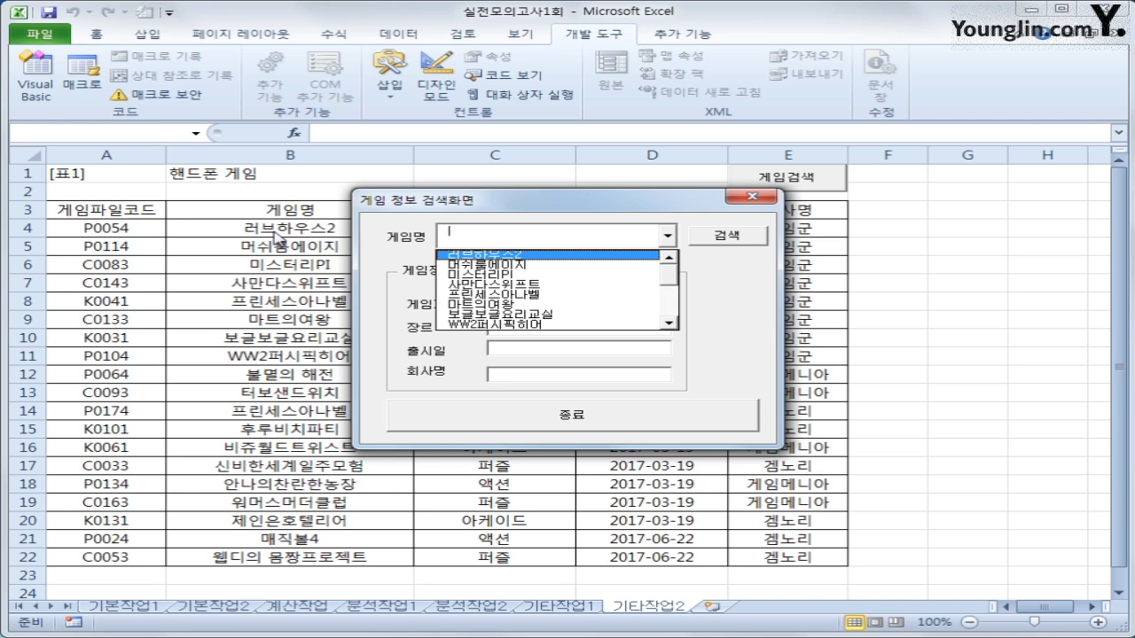
click(751, 196)
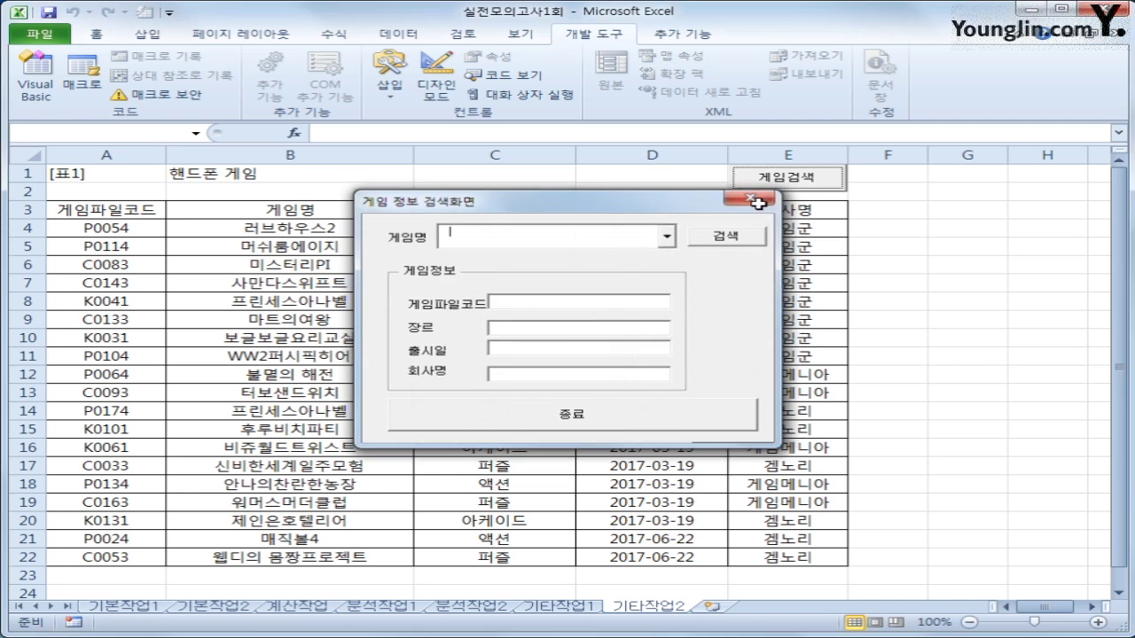
click(751, 196)
- Back in the Visual Basic editor, enter iRow = Combo게임명.ListIndex + 4 in the cmd검색_Click procedure
click(35, 81)
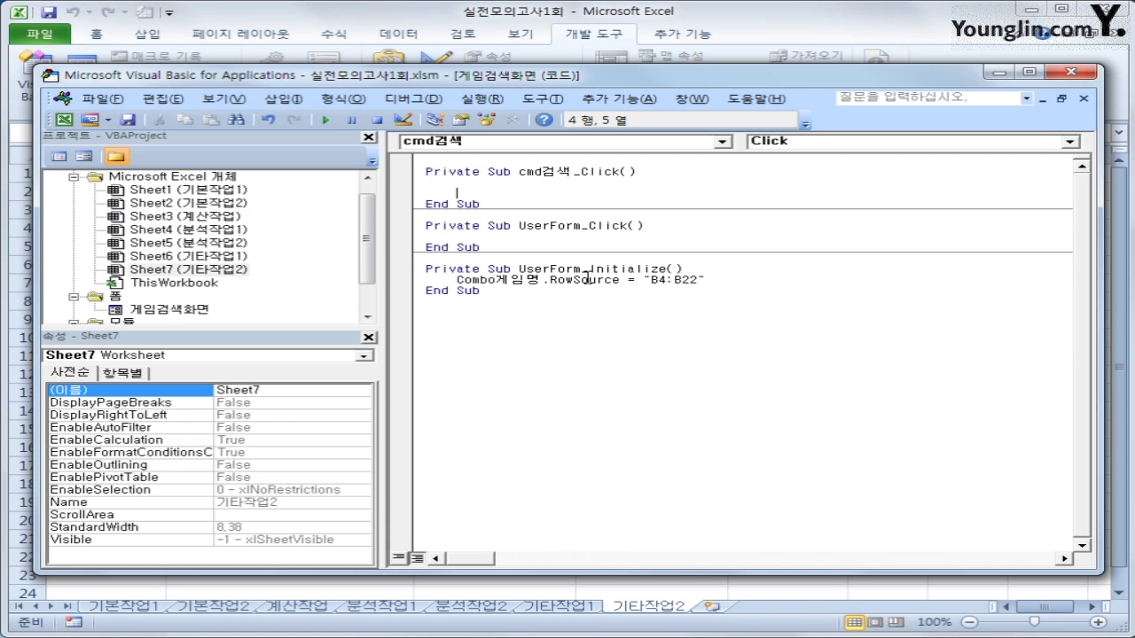
text(iRow =)
text(combo)
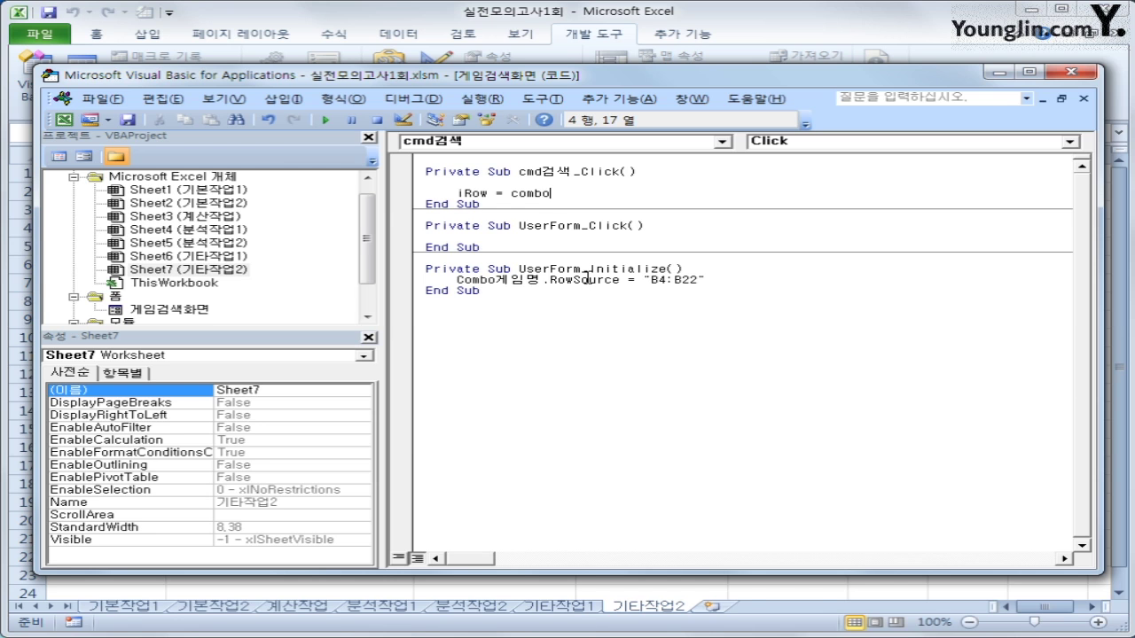
text(게임명.)
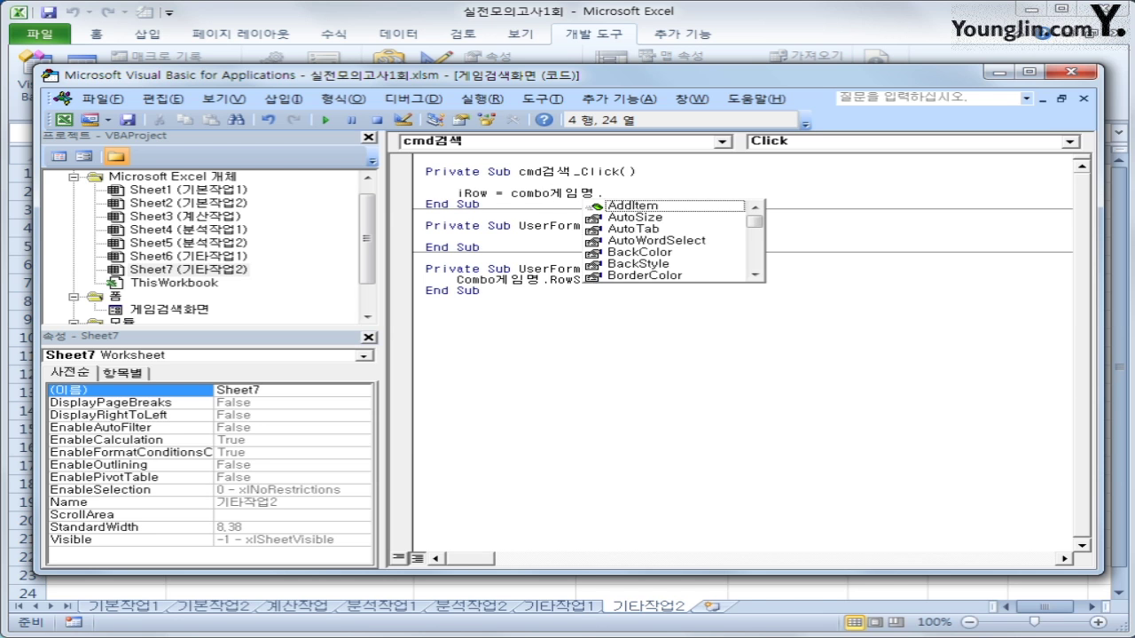
text(ListIn)
key(Tab)
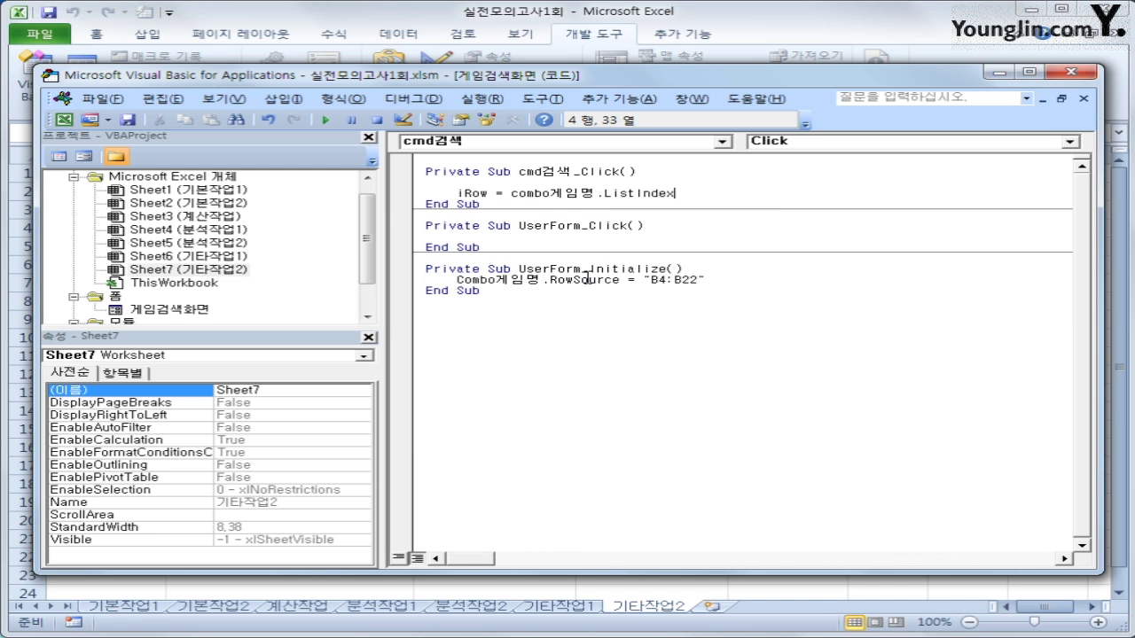
text(+ 4)
key(Return)
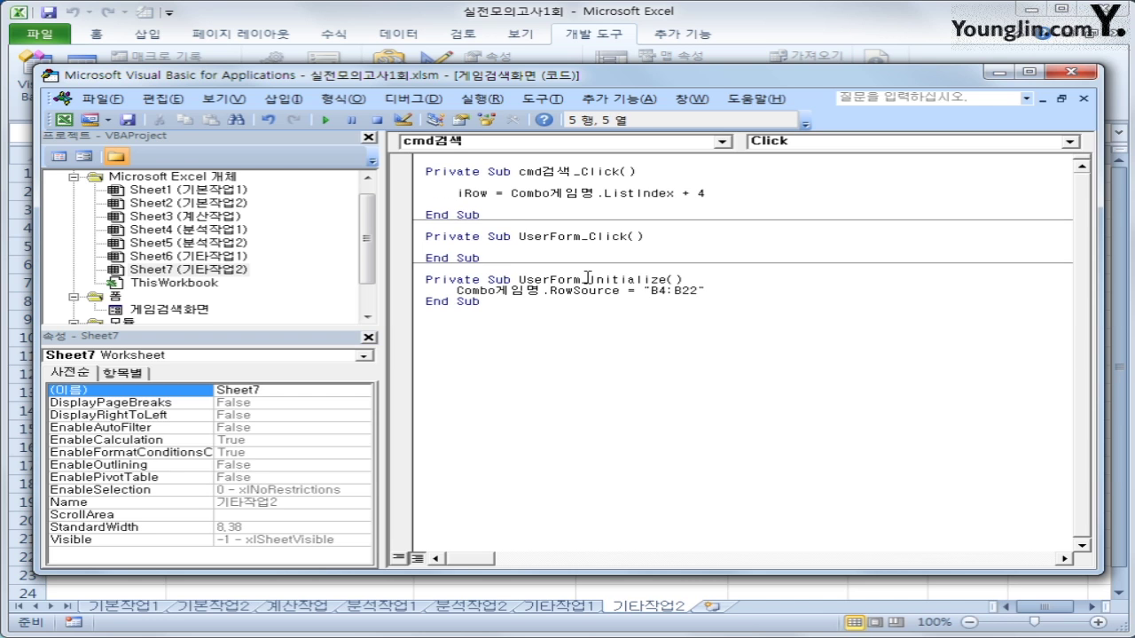
key(Return)
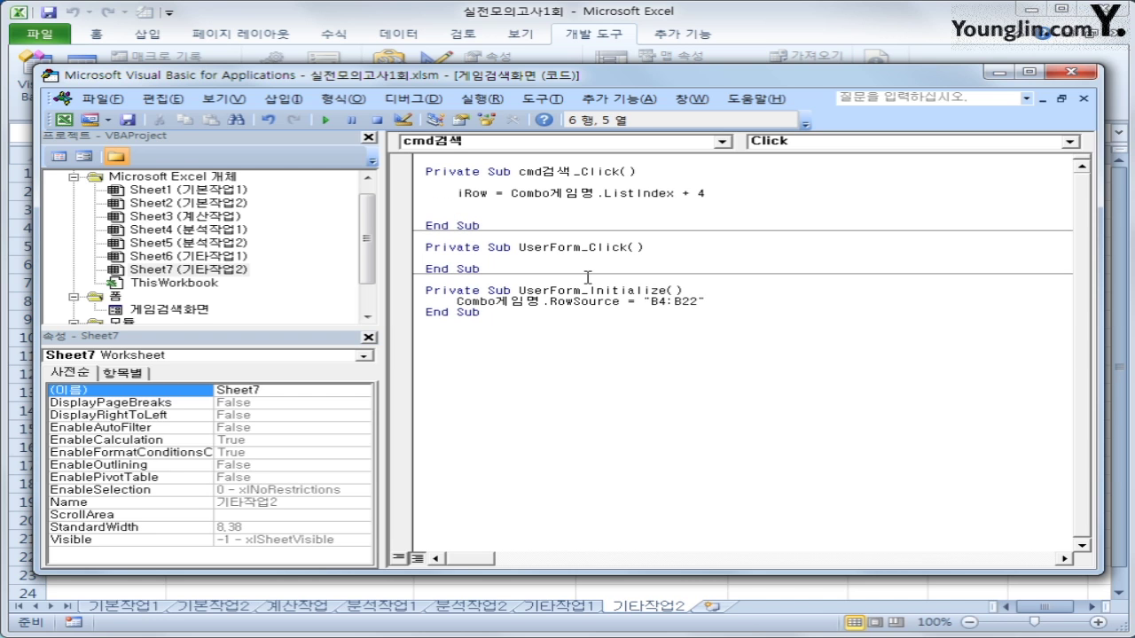
- Add the statement Text게임파일코드 = Cells(iRow, 1) to the cmd검색_Click procedure
text(text게임파이)
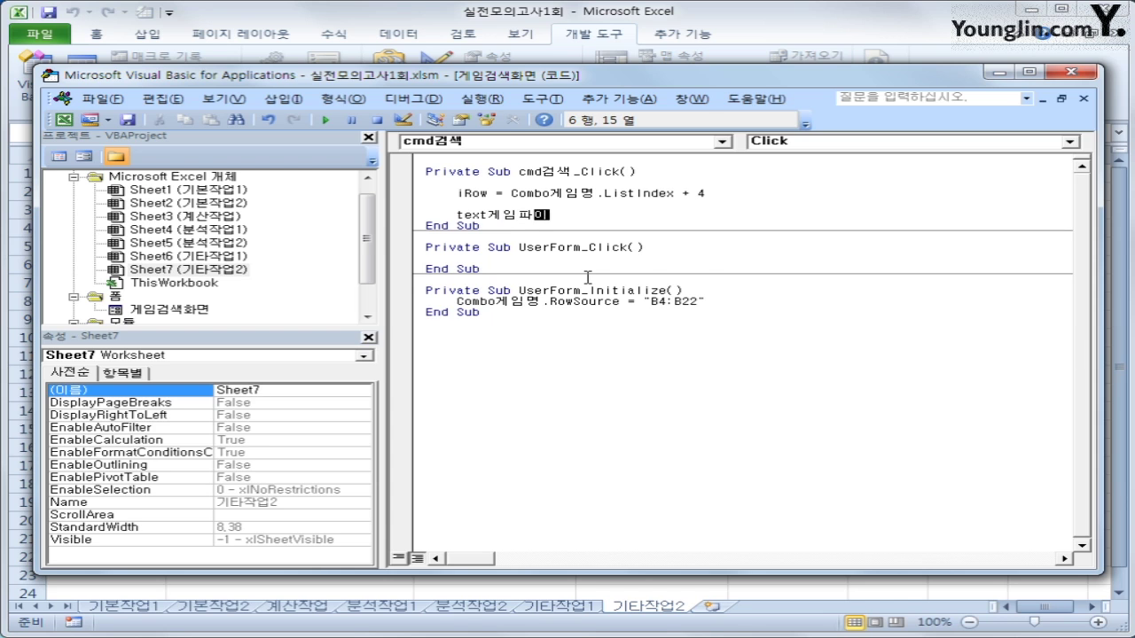
text(일코드 = cells()
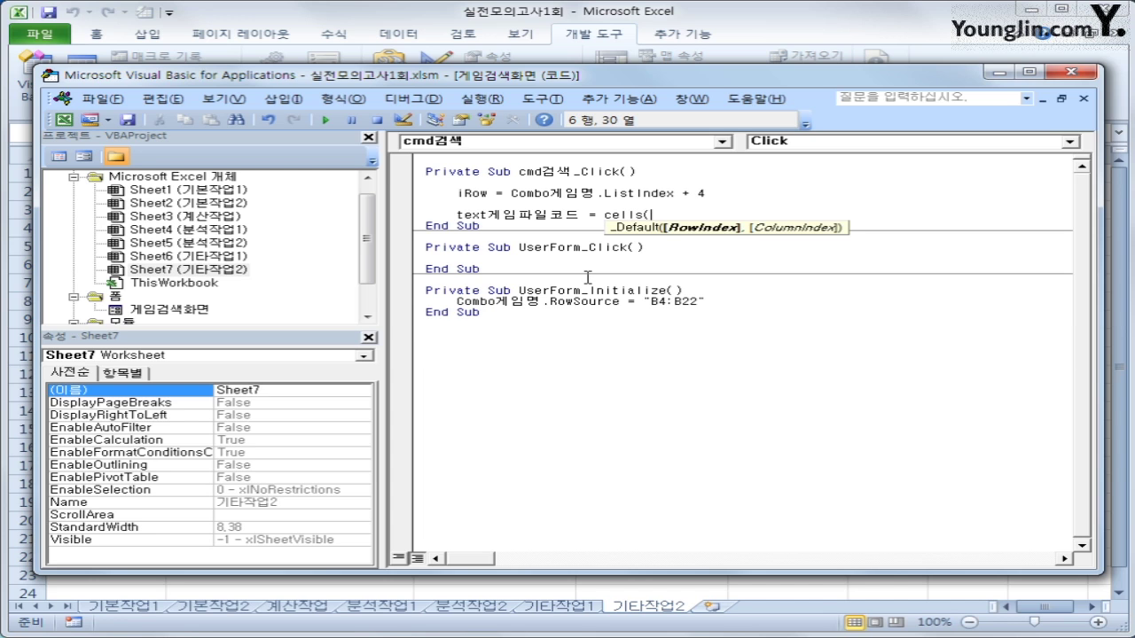
text(iRow, )
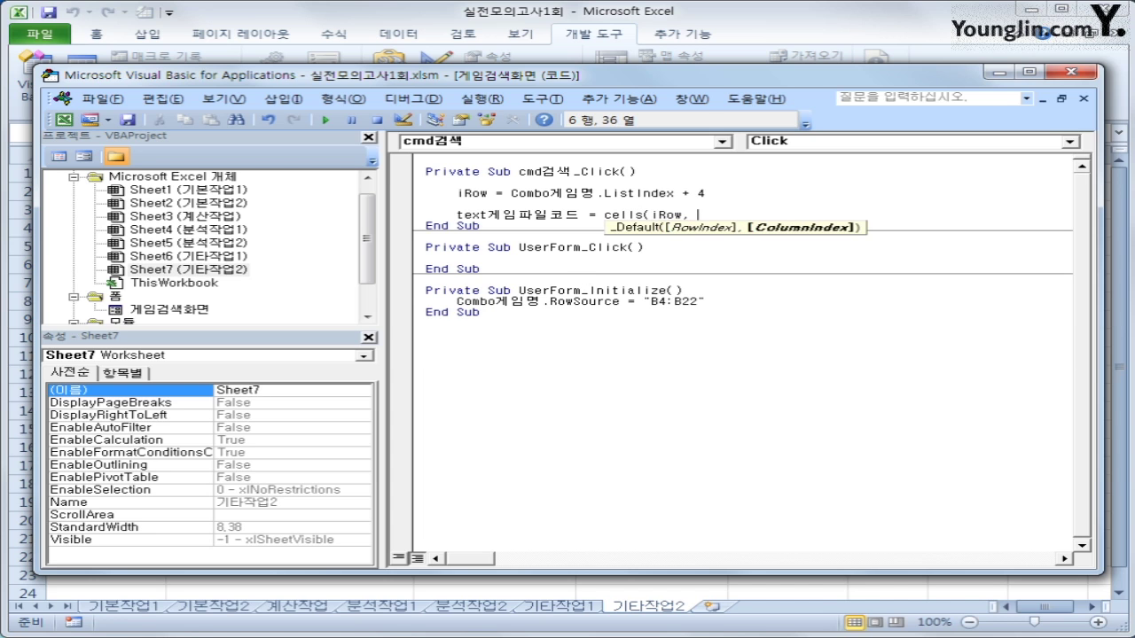
text(1))
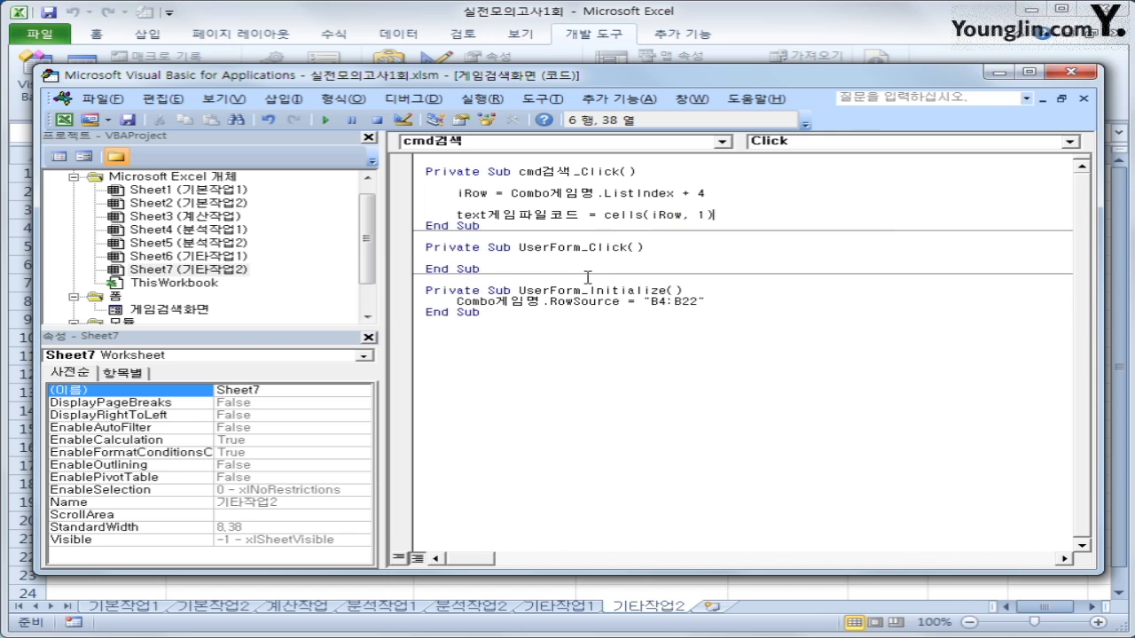
key(Return)
key(Up)
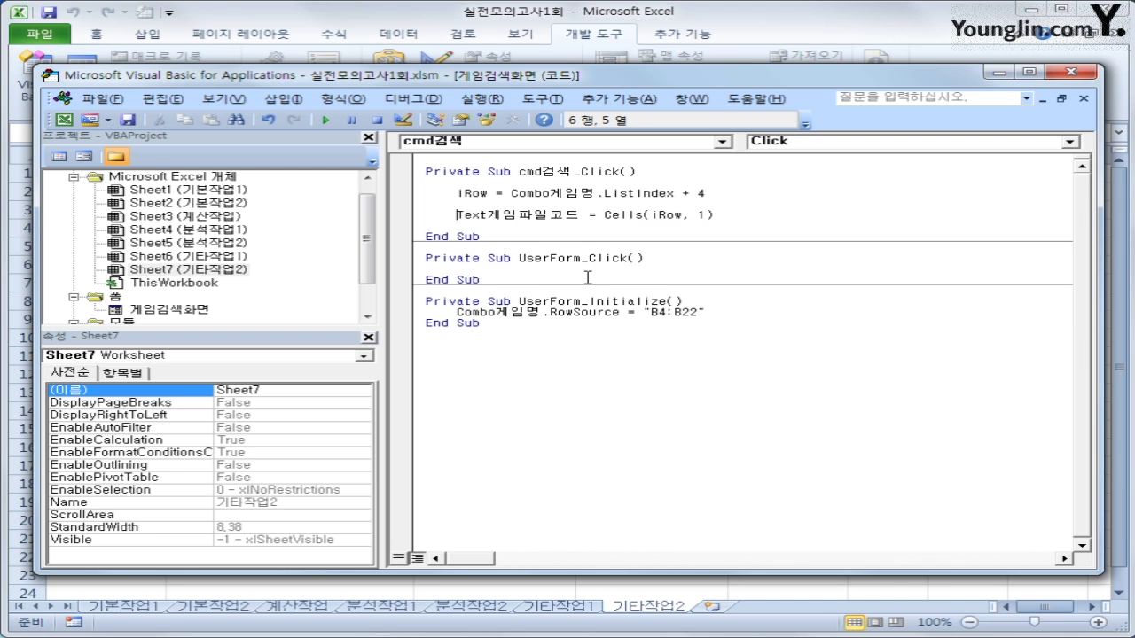
- Duplicate the Text게임파일코드 statement on the following line and change the copy to Text장르 = Cells(iRow, 3)
key(shift+End)
key(ctrl+c)
key(Down)
key(ctrl+v)
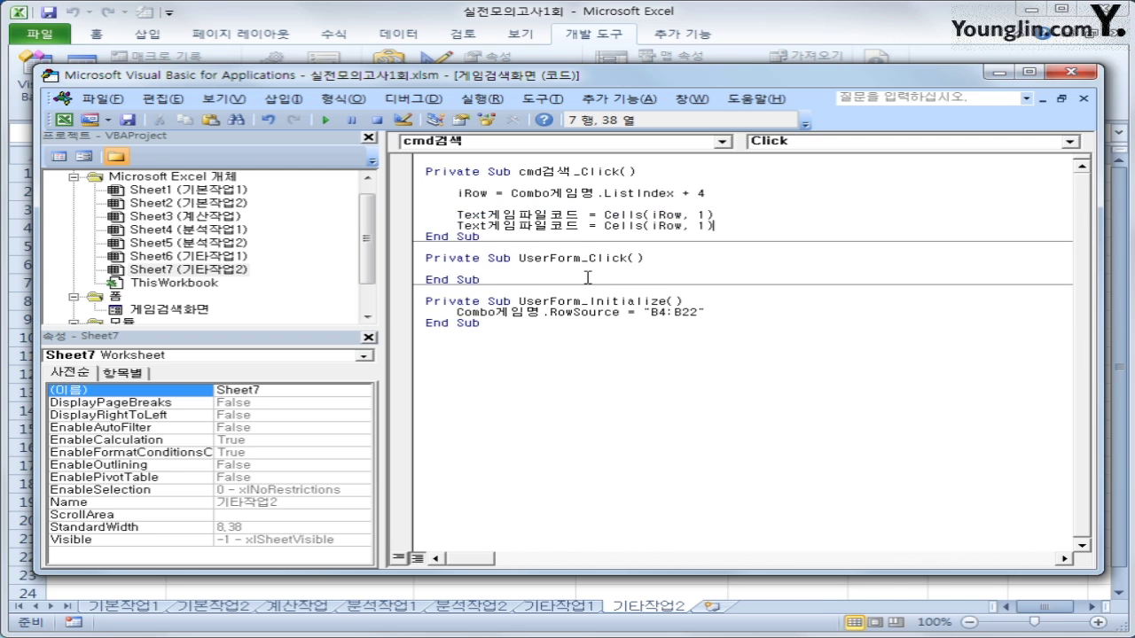
key(Left)
key(Left)
key(Left)
key(Left)
key(Left)
key(Left)
key(Left)
key(Left)
key(Left)
key(Left)
key(Left)
key(Left)
key(Left)
key(Left)
key(Left)
key(Left)
key(Left)
key(Left)
key(Left)
key(Left)
key(shift+Right)
key(shift+Right)
key(shift+Right)
key(shift+Right)
key(shift+Right)
key(shift+Right)
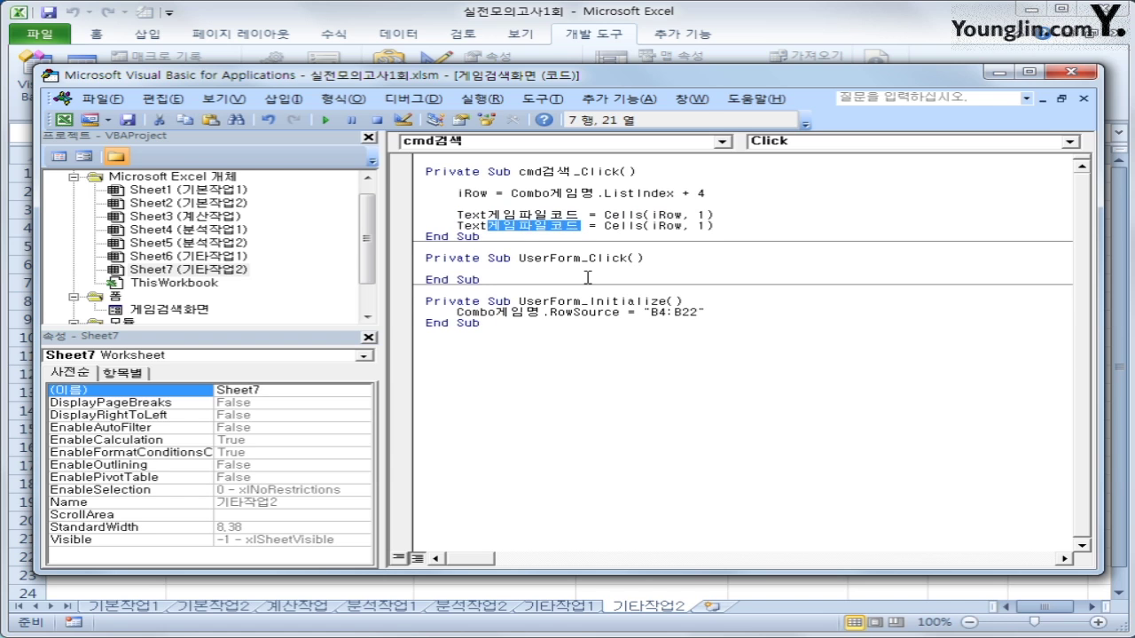
text(자장르)
key(End)
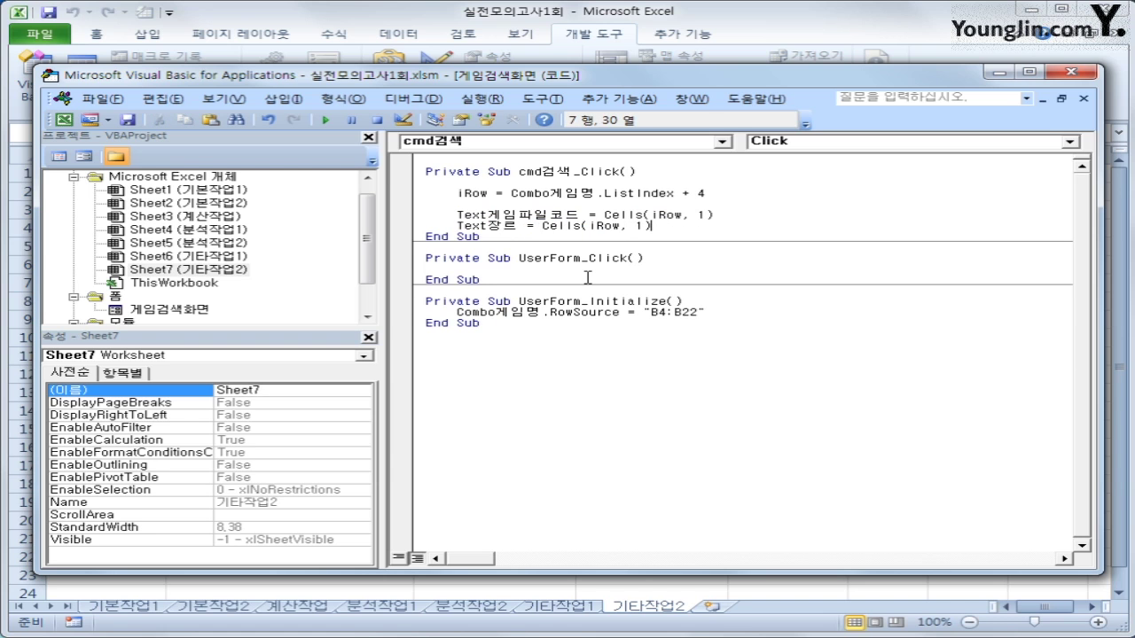
key(Left)
key(Left)
key(Delete)
text(3)
key(End)
key(Return)
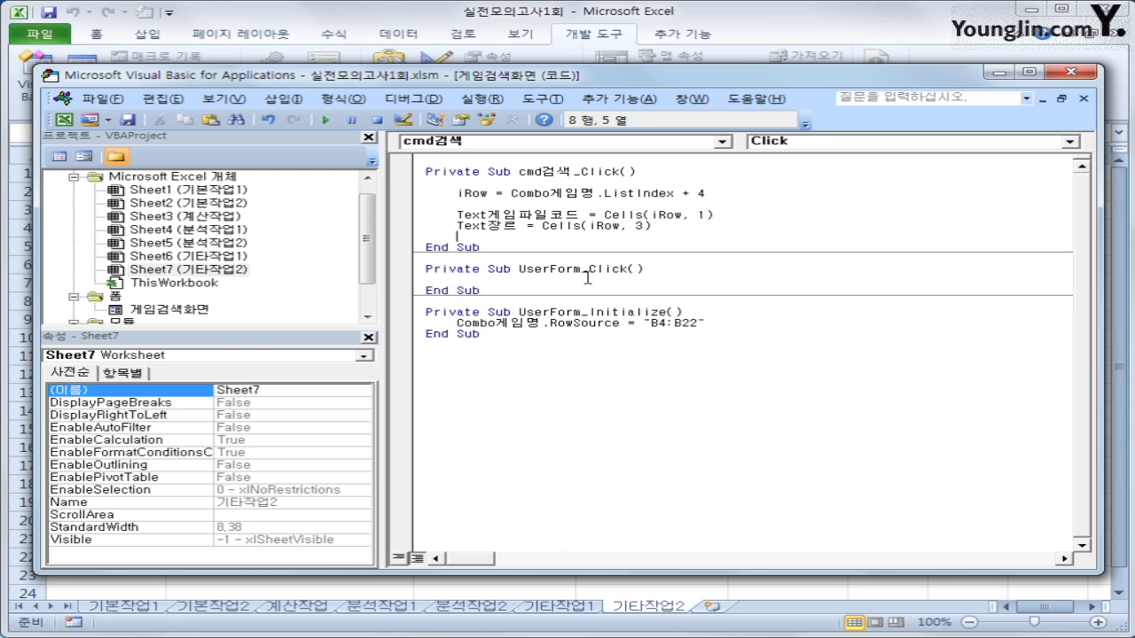
- Add another copy of the statement to cmd검색_Click and change it to Text출시일 = Cells(iRow, 4)
key(ctrl+v)
key(Left)
key(Left)
key(Left)
key(Left)
key(Left)
key(Left)
key(Left)
key(Left)
key(Left)
key(Left)
key(Left)
key(Left)
key(Left)
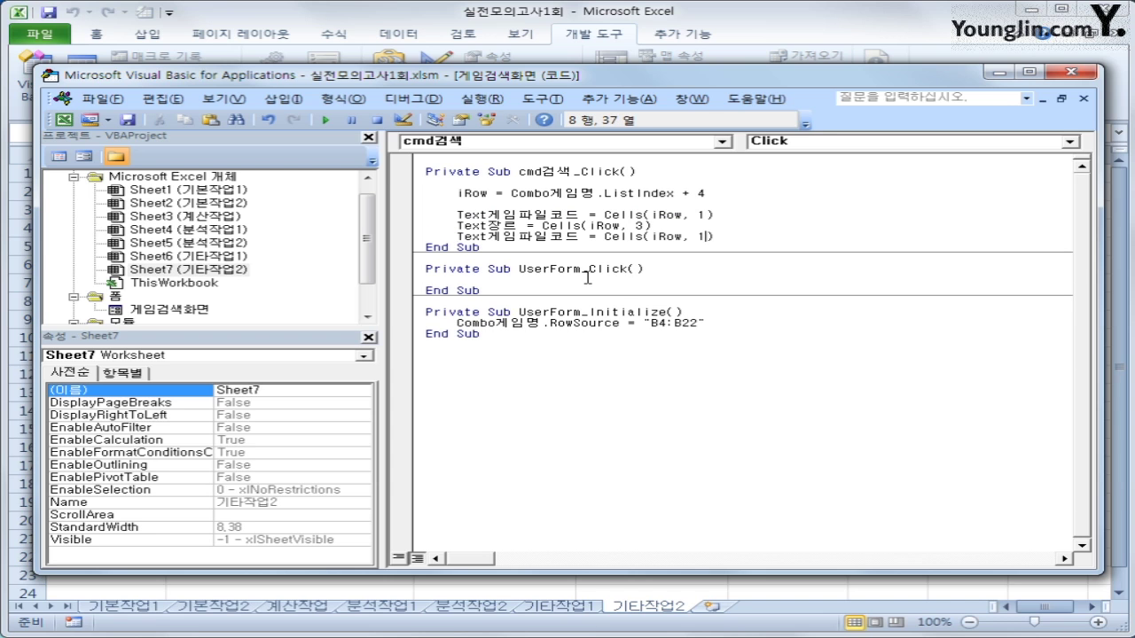
key(Left)
key(Left)
key(Left)
key(Left)
key(Left)
key(Left)
key(Left)
key(Left)
key(Left)
key(Left)
key(Left)
key(Right)
key(Right)
key(shift+Right)
key(shift+Right)
key(shift+Right)
key(shift+Right)
key(shift+Right)
key(shift+Right)
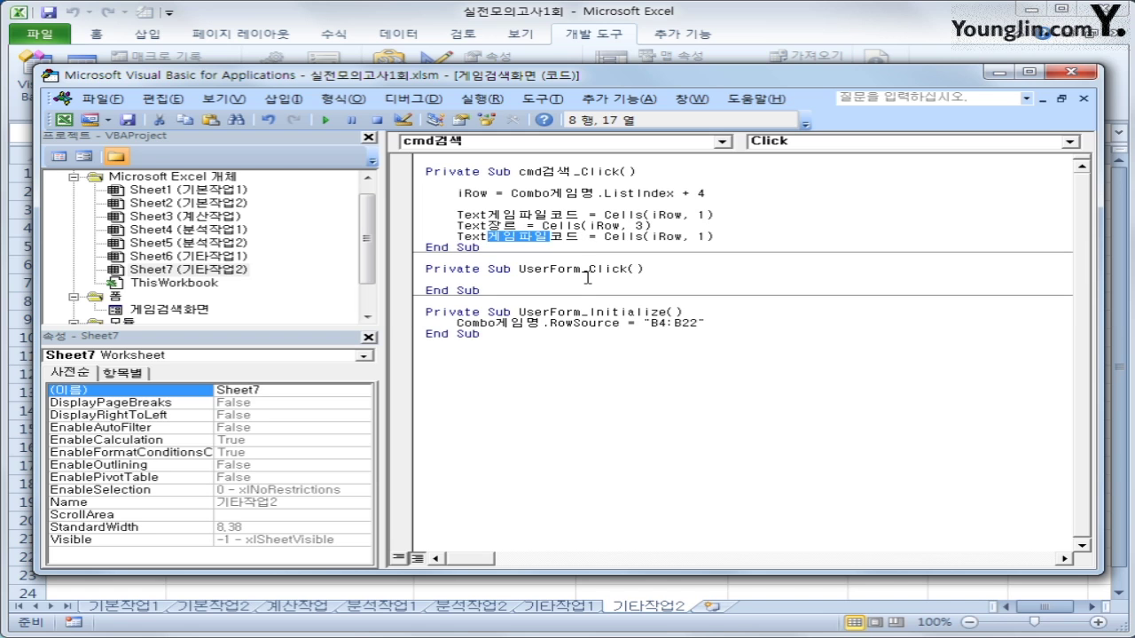
text(출시일)
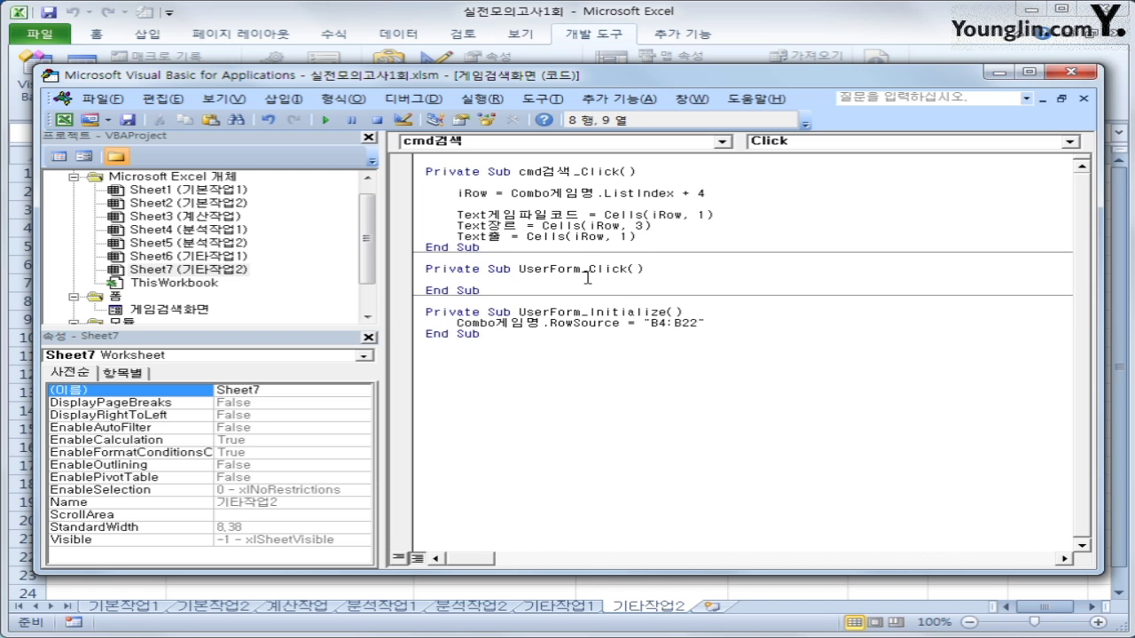
key(End)
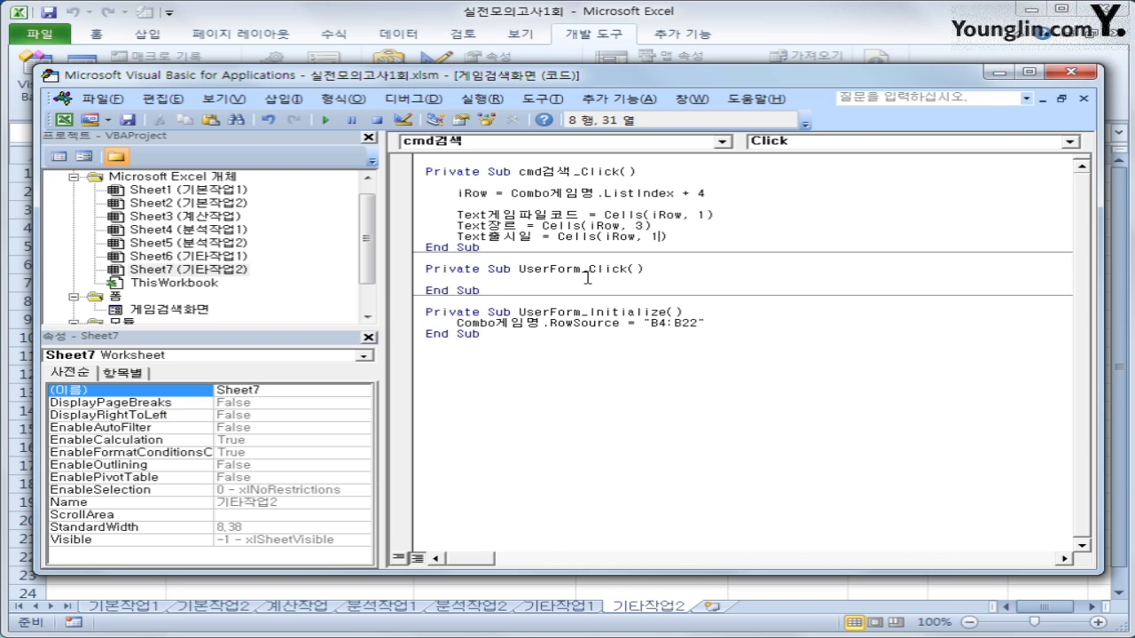
key(Left)
key(BackSpace)
text(4)
key(End)
key(Return)
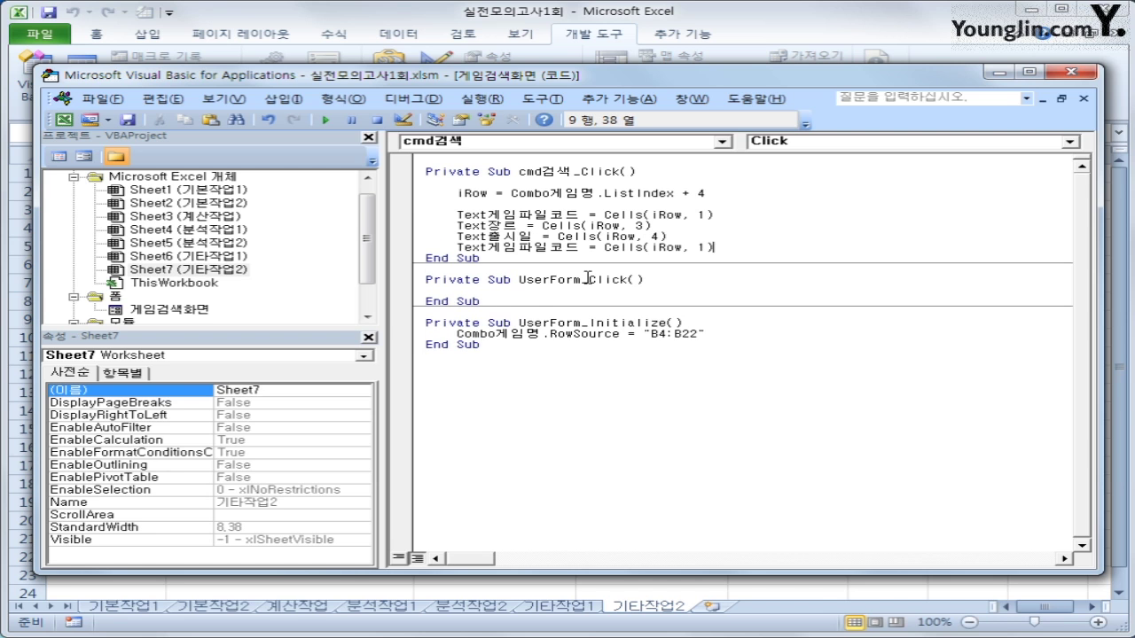
- Add a last copy of the statement to cmd검색_Click and change it to Text회사명 = Cells(iRow, 5)
key(ctrl+v)
key(Return)
key(Up)
key(End)
key(Left)
key(Left)
key(Left)
key(Left)
key(Left)
key(Left)
key(Left)
key(Left)
key(Left)
key(Left)
key(Left)
key(Left)
key(Left)
key(Left)
key(Left)
key(Left)
key(Left)
key(Left)
key(Left)
key(Left)
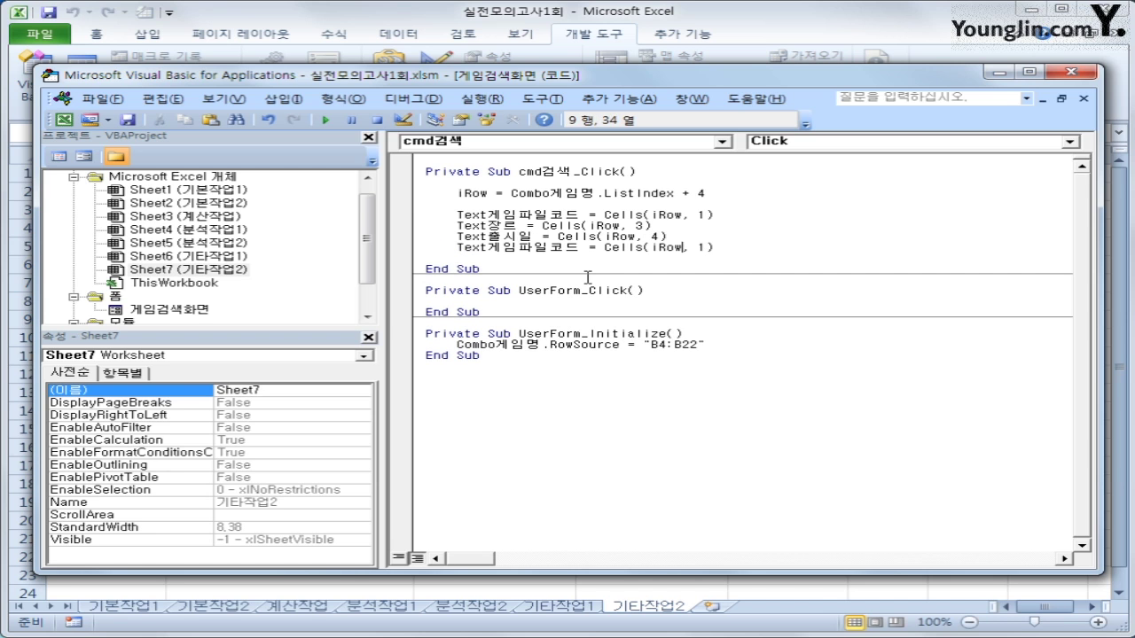
key(shift+Right)
key(shift+Right)
key(shift+Right)
key(shift+Right)
key(shift+Right)
key(shift+Right)
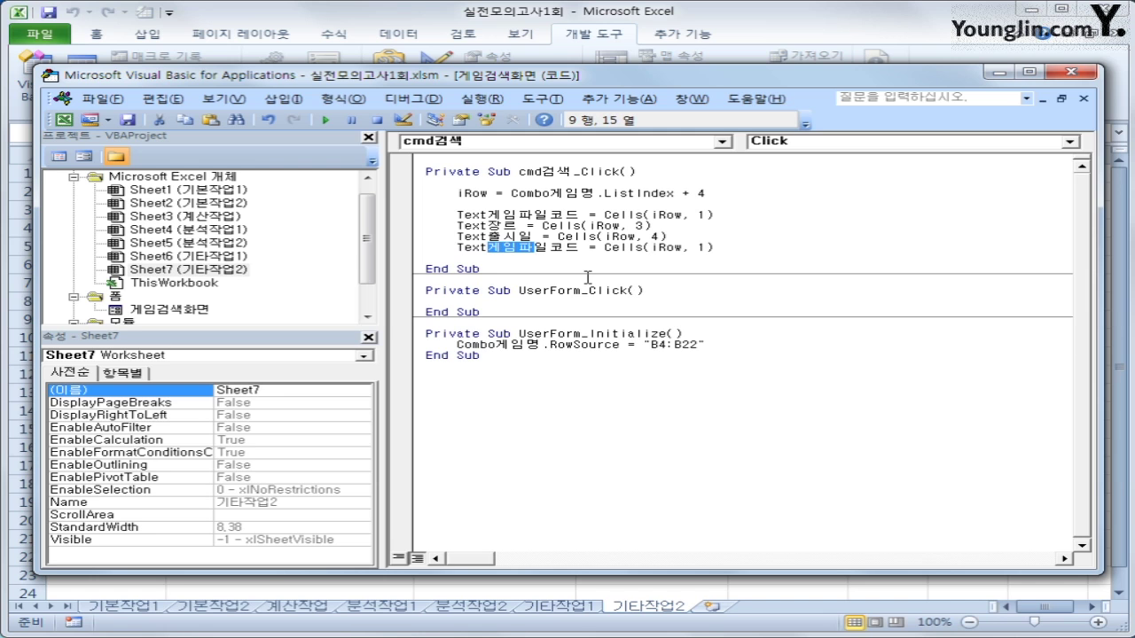
text(회사명)
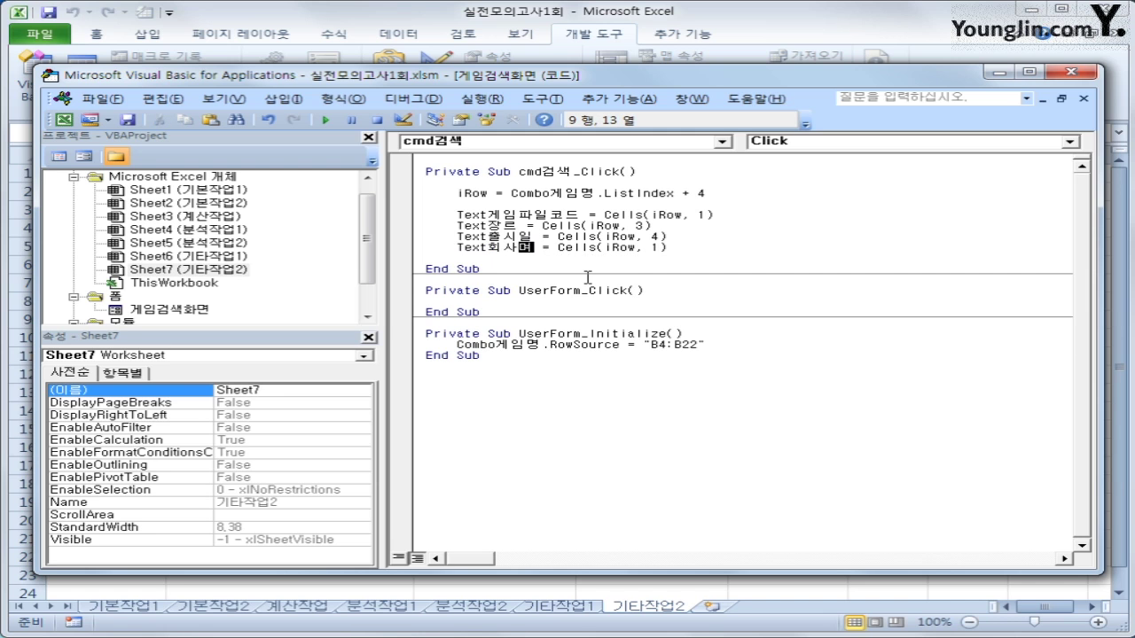
key(End)
text(5)
key(Down)
- Return to the worksheet, test the 게임검색 form by searching for 러브하우스2 and 프린세스아나벨, and close the form
click(1079, 72)
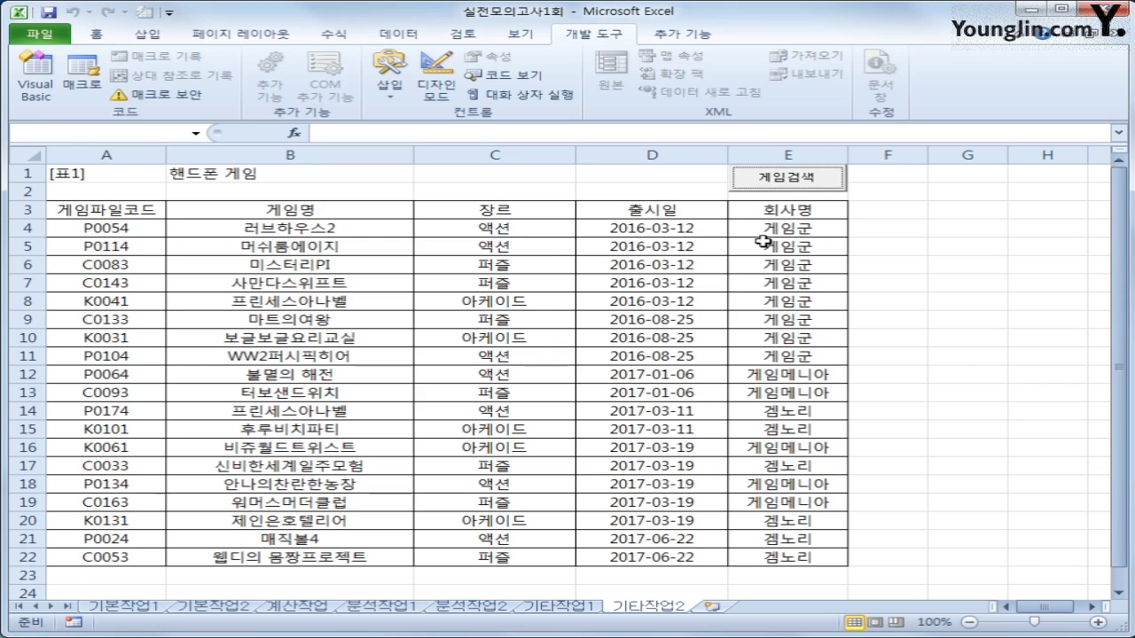
click(797, 180)
click(673, 236)
click(497, 259)
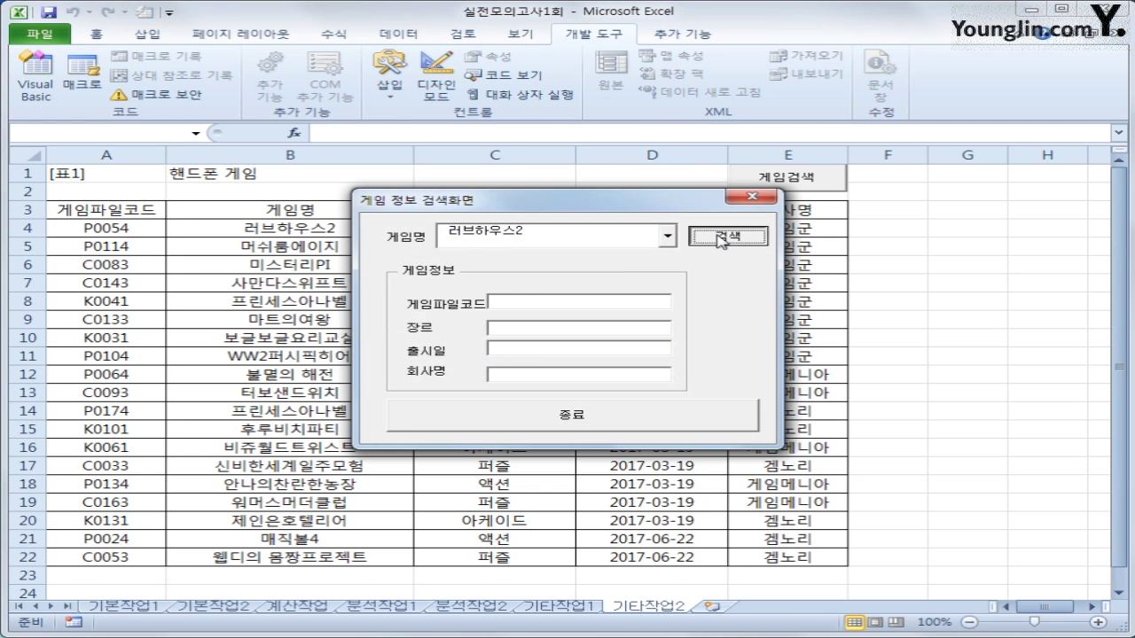
click(720, 239)
click(666, 236)
click(621, 298)
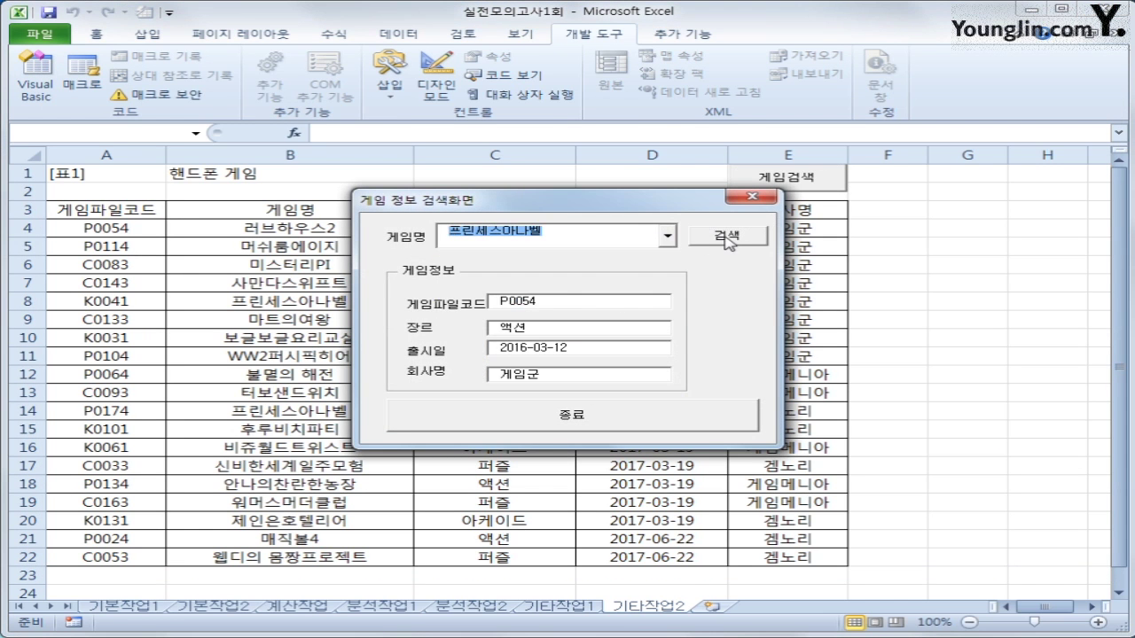
click(727, 237)
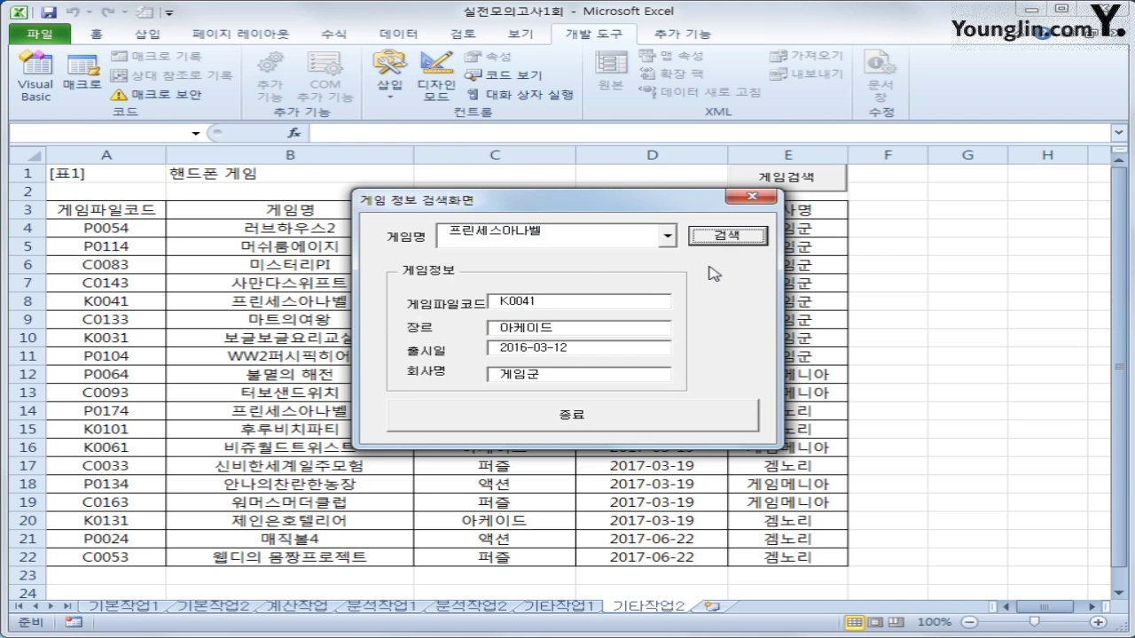
click(736, 199)
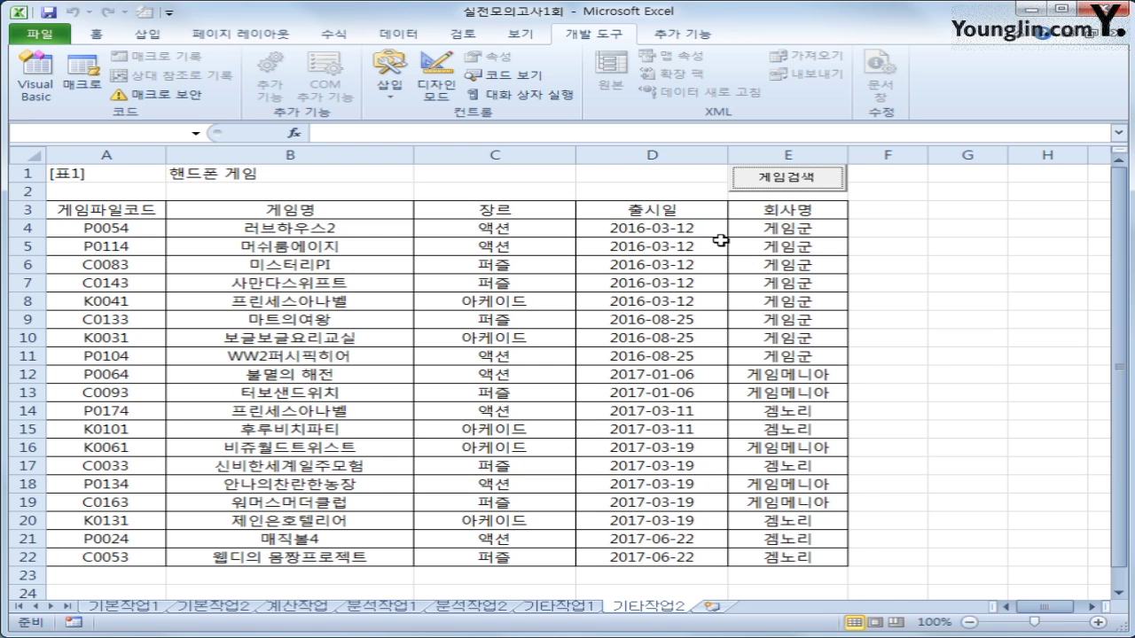
- Select cell B1, reopen the Visual Basic editor and create the cmd종료_Click procedure with the statement Unload Me
click(225, 176)
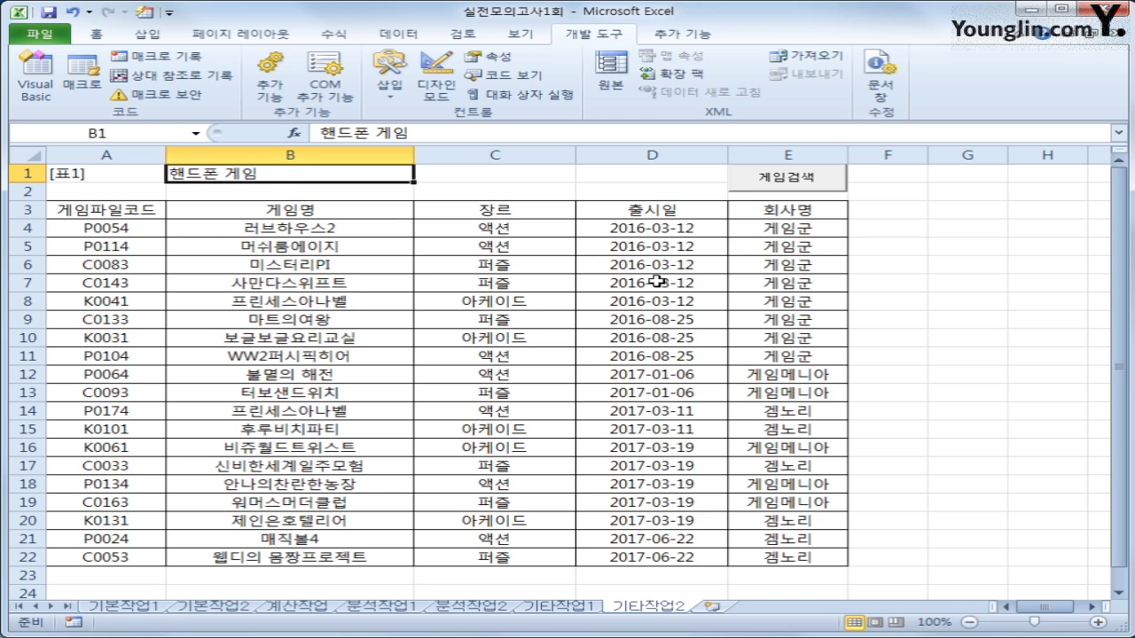
click(23, 96)
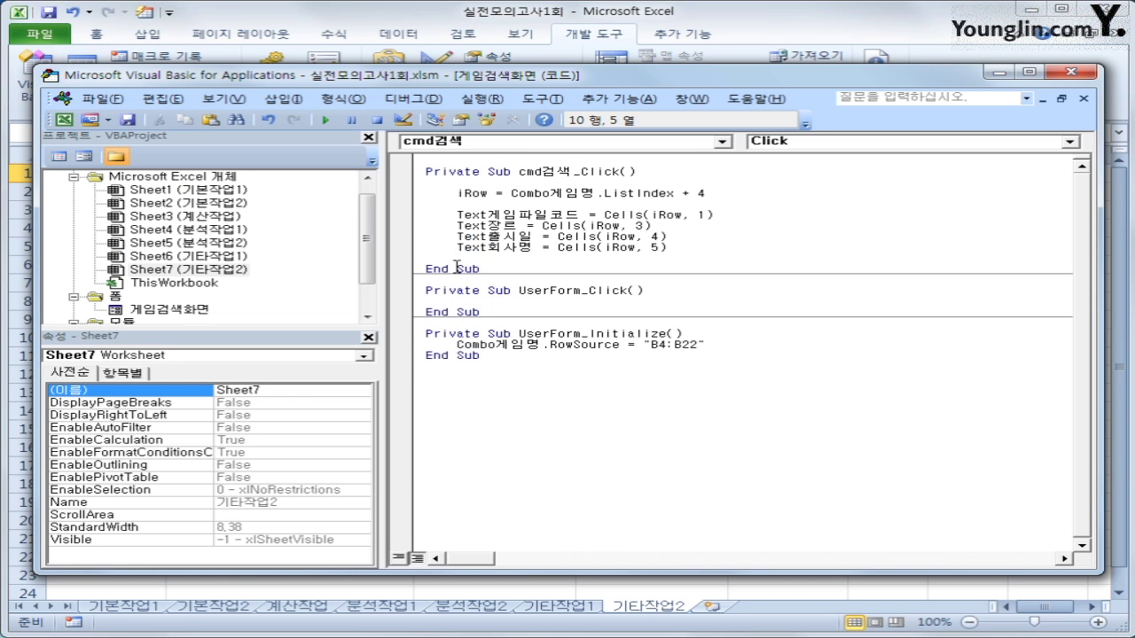
click(666, 142)
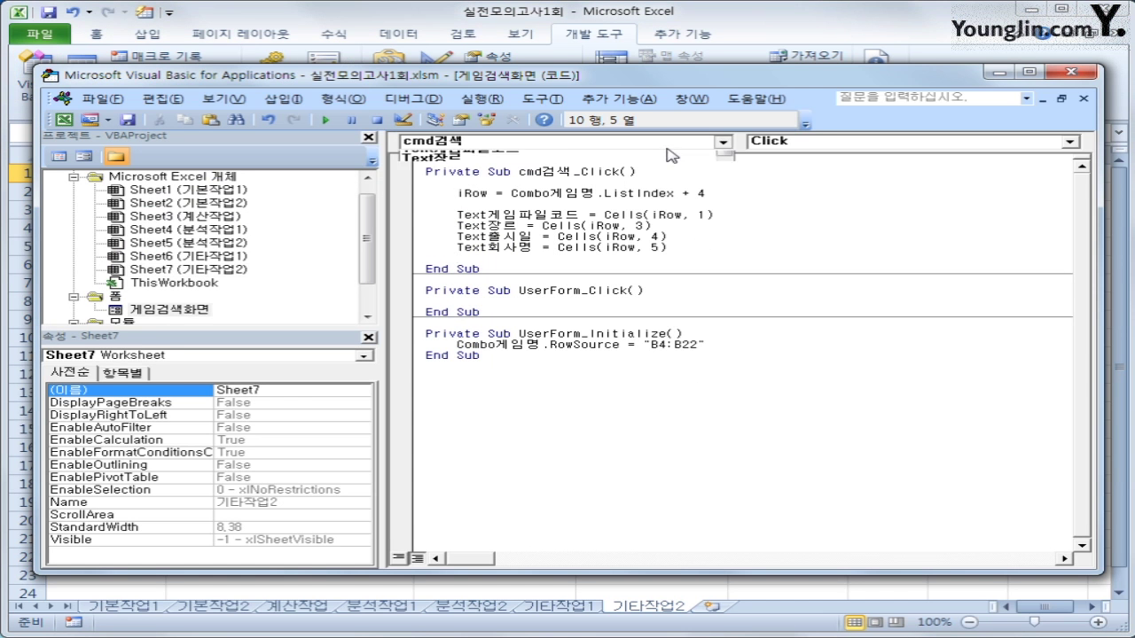
click(654, 168)
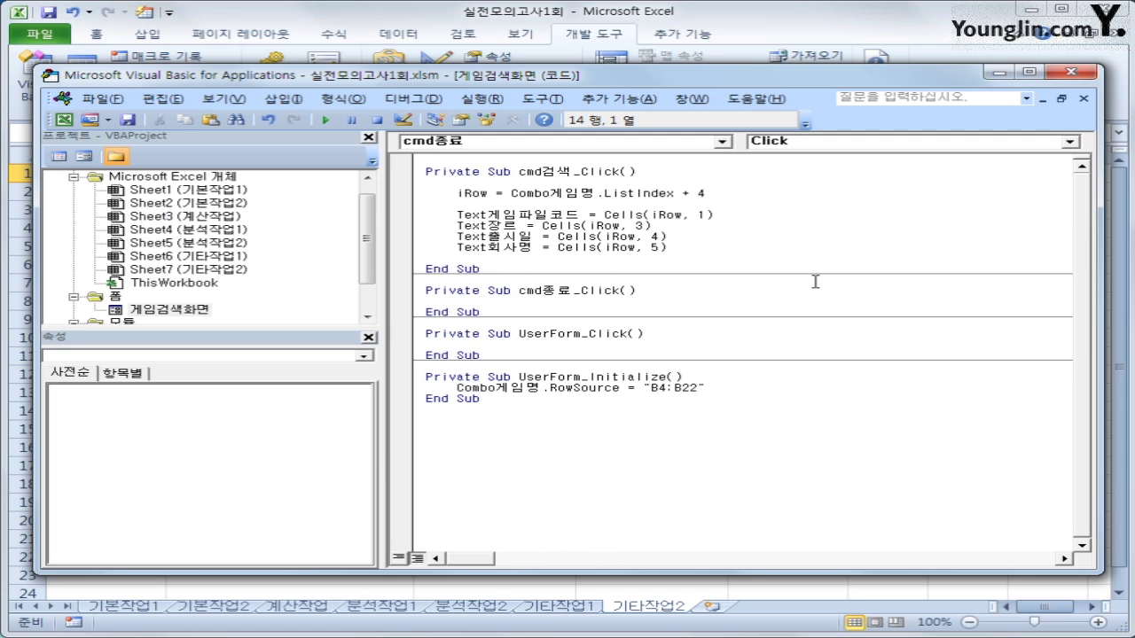
text(ㅓ)
text(load me)
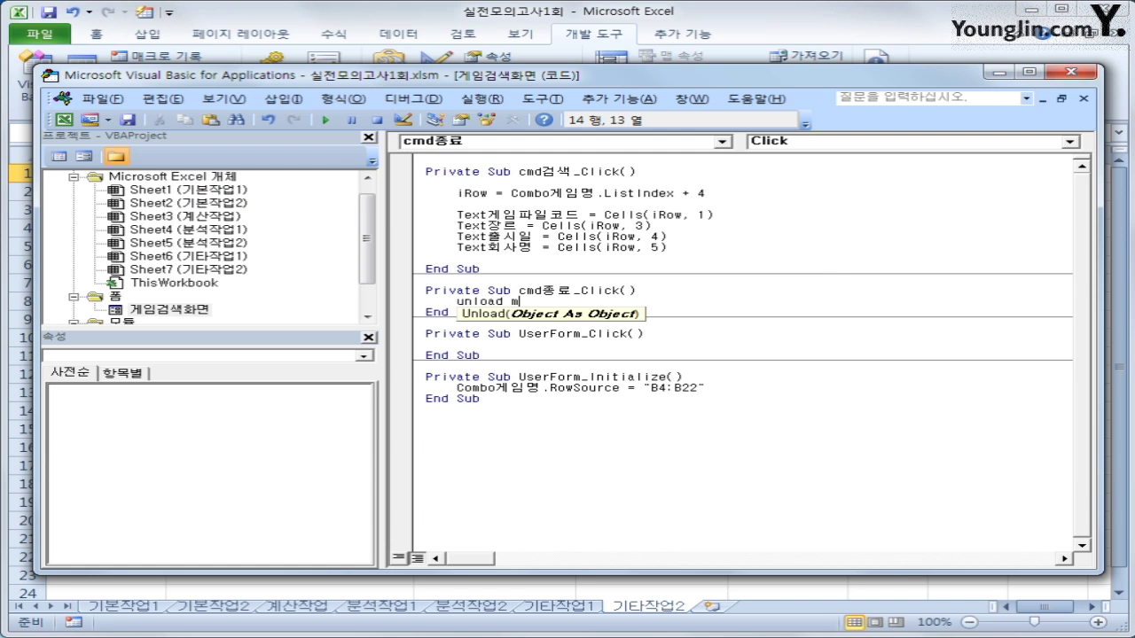
key(Return)
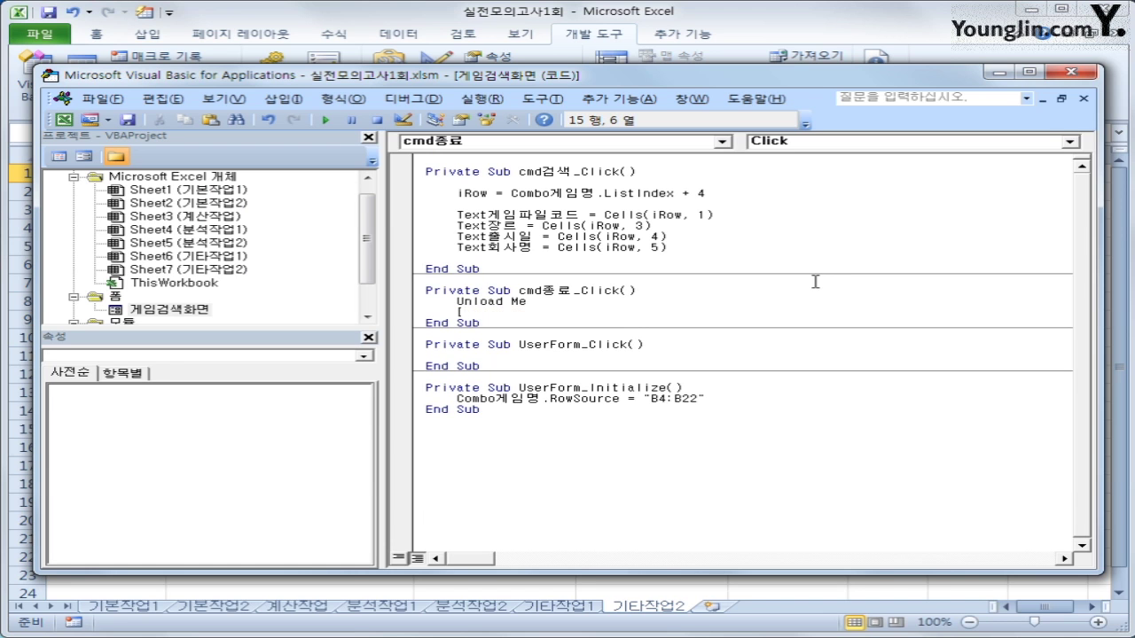
- Add the statement [B1].Font.Bold = True below Unload Me in the cmd종료_Click procedure
text([B1].font.bold =tru)
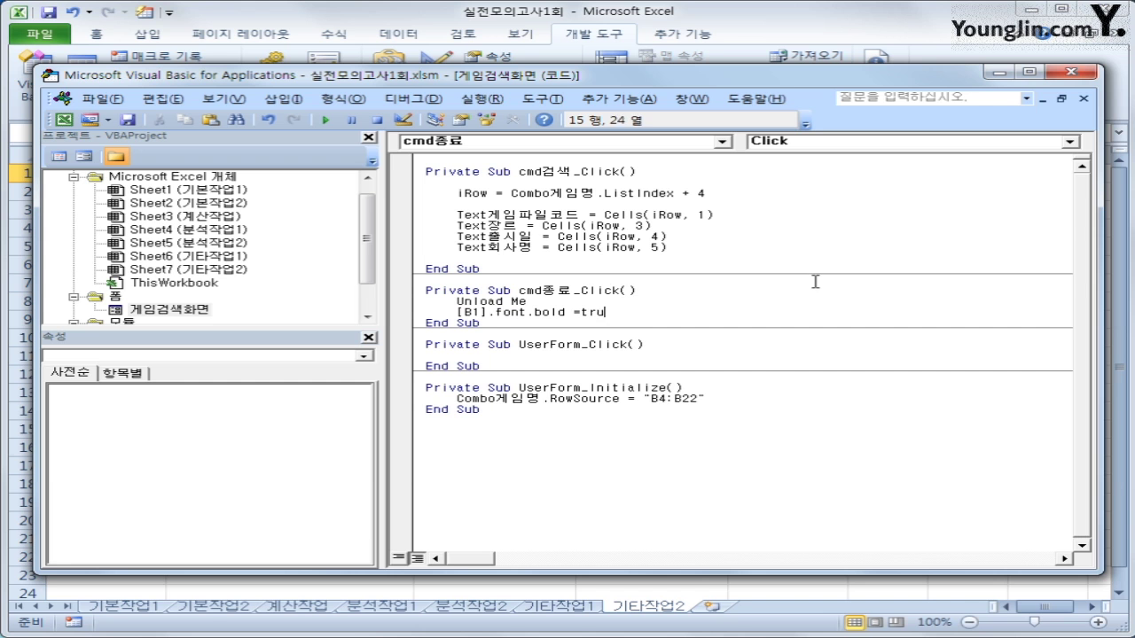
text(e)
key(Down)
- Back on the worksheet, open the game search form, end it with 종료, and check cell B1's formatting
click(1077, 71)
click(863, 368)
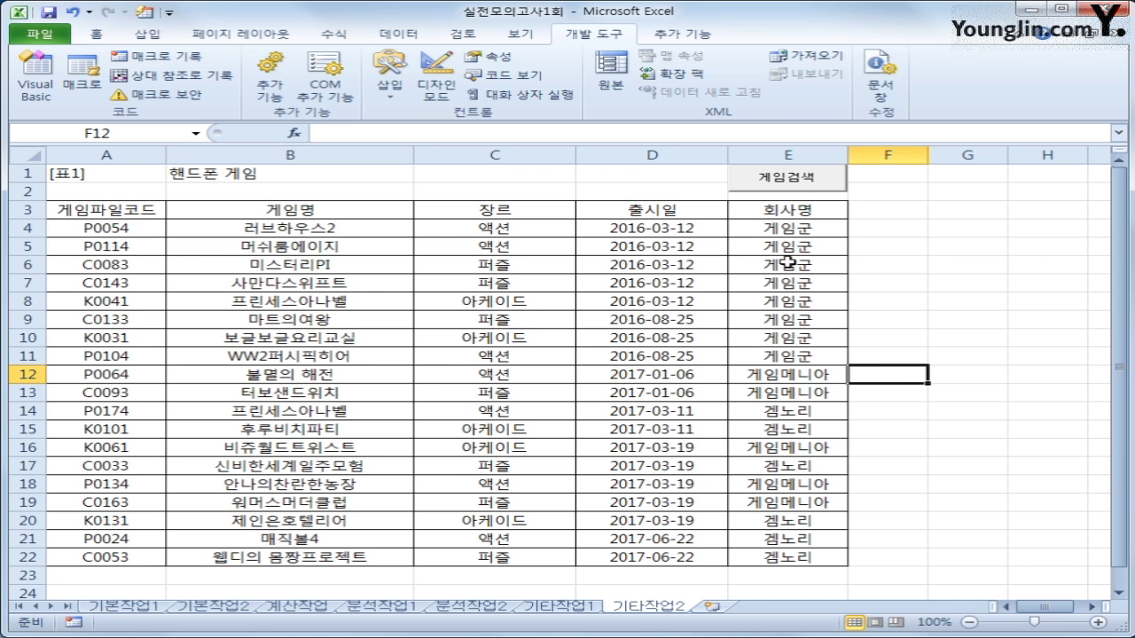
click(787, 177)
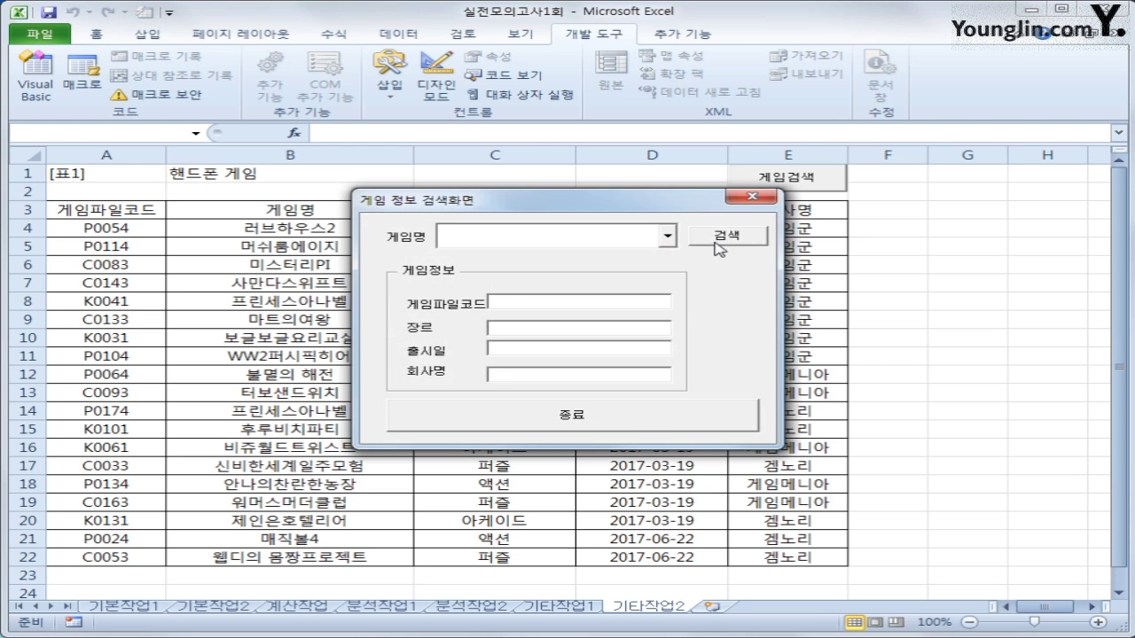
click(634, 418)
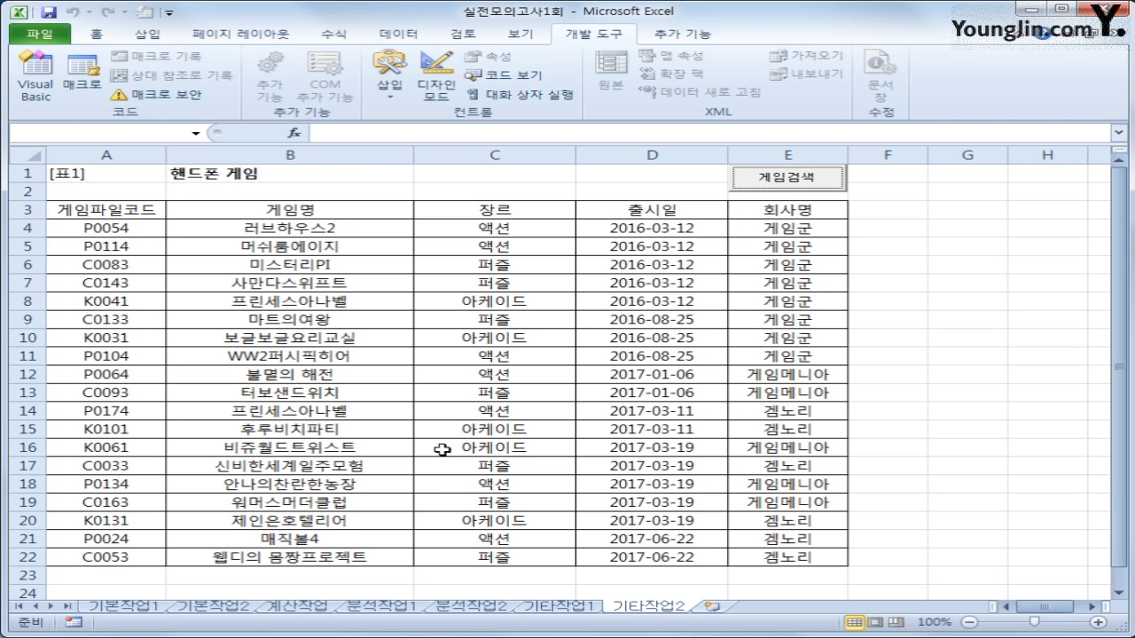
click(254, 175)
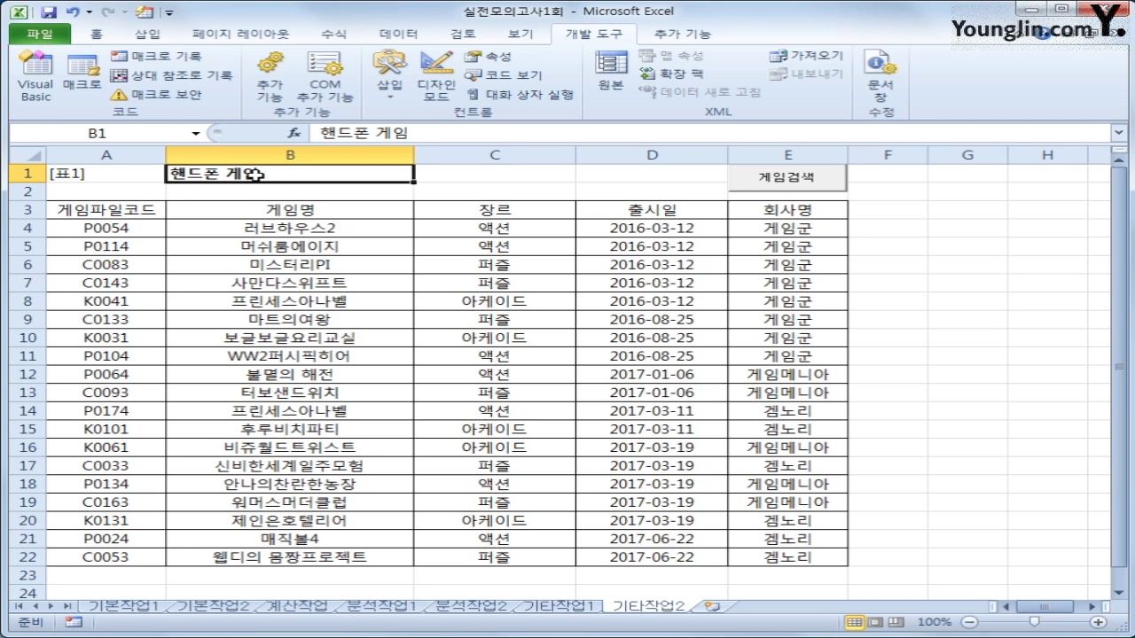